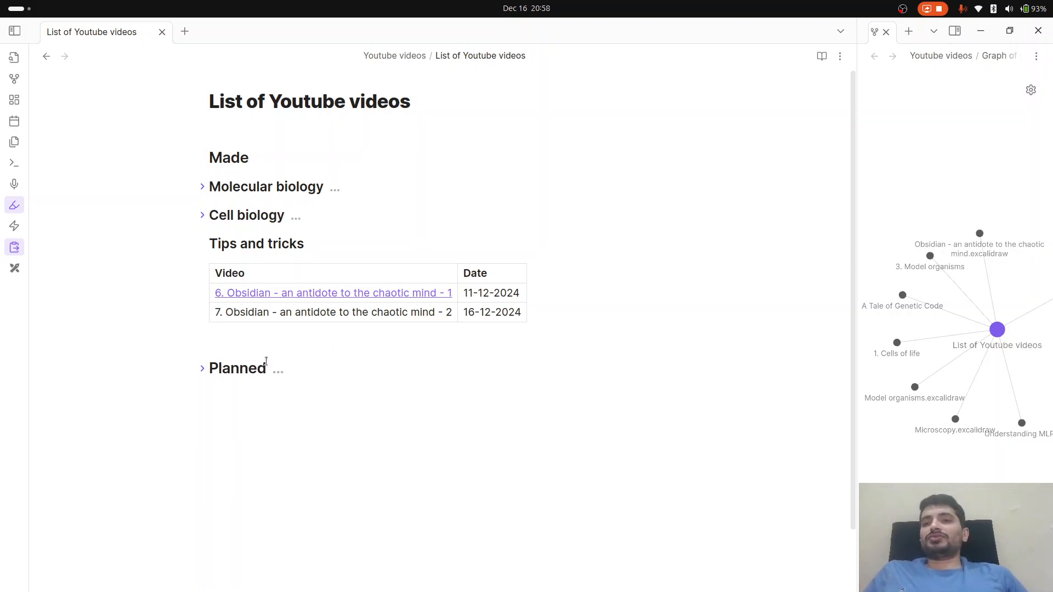
Step: Open the vault manager and remove the vault "Obsidian folder" from the list of vaults
left_click(16, 33)
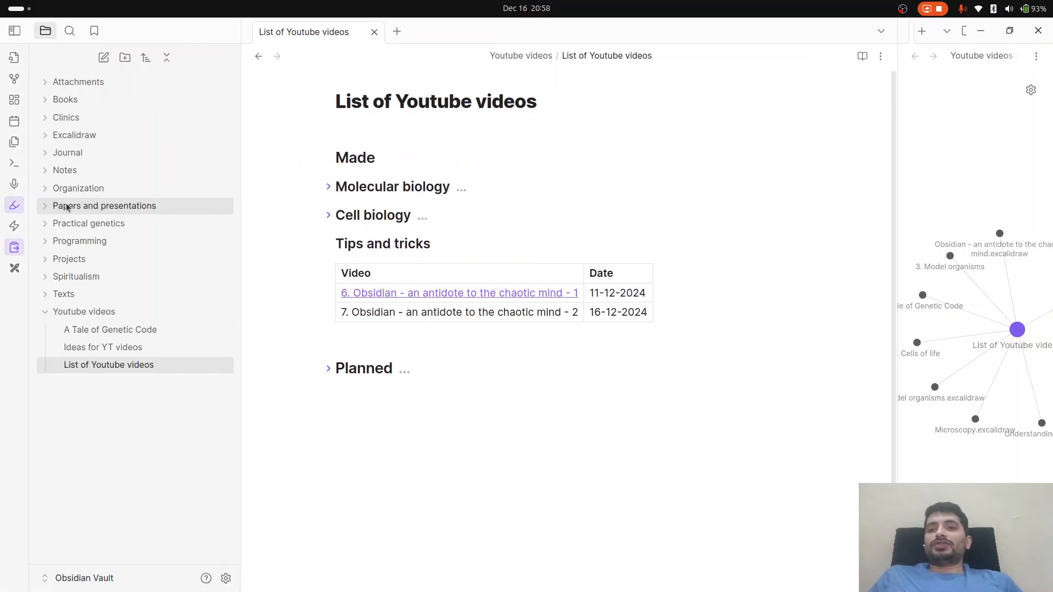
left_click(98, 575)
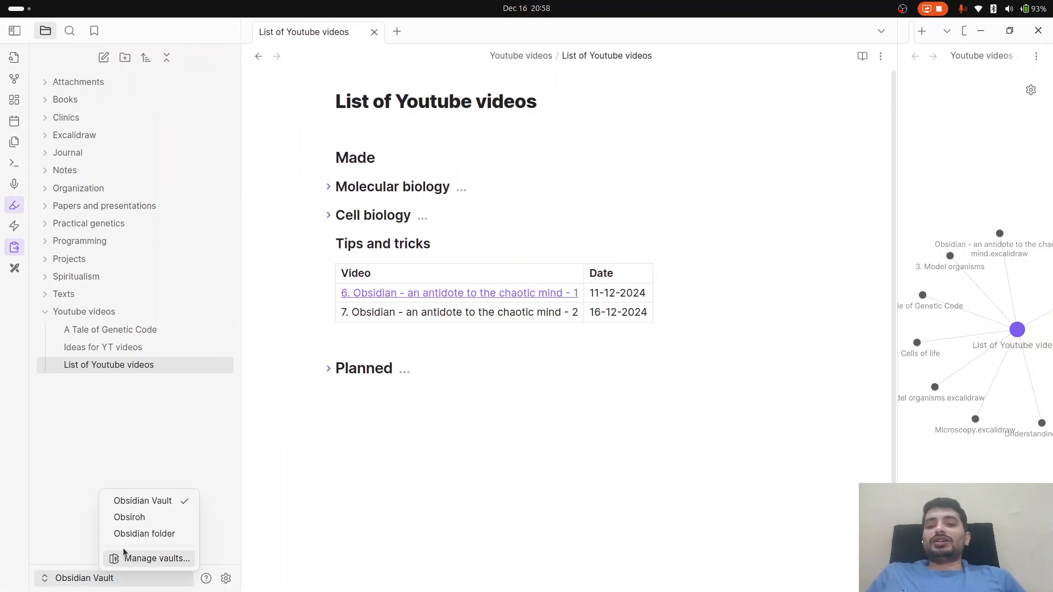
left_click(146, 557)
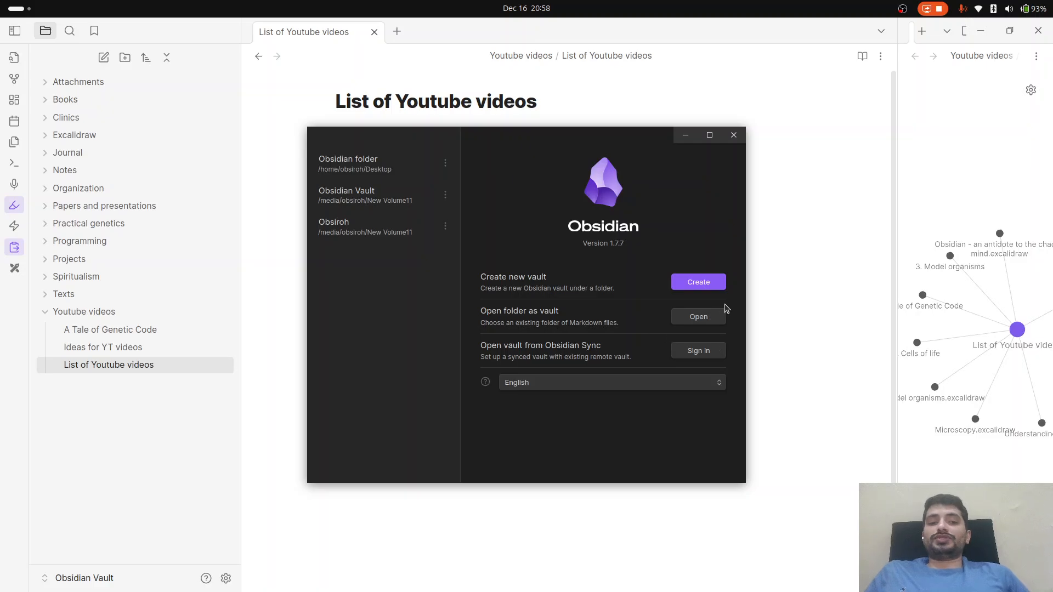
left_click(445, 164)
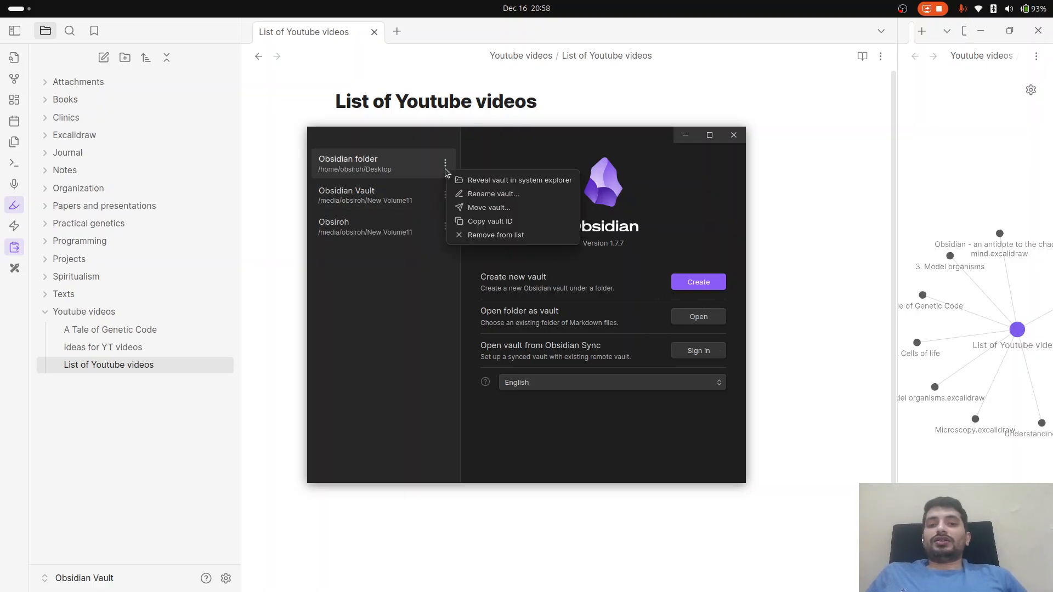
left_click(478, 235)
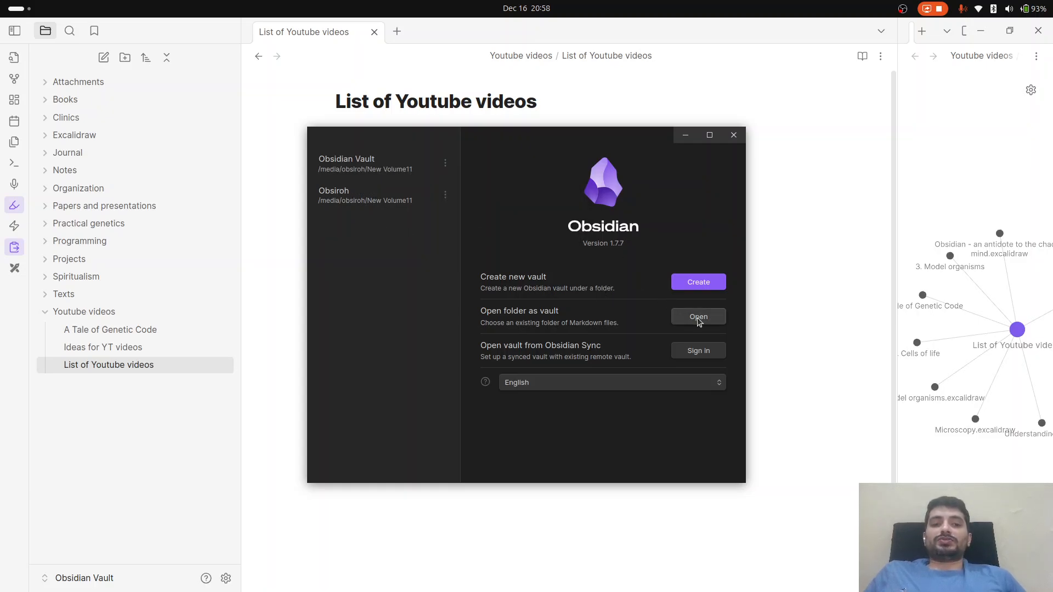
Step: Create a new local vault named "Obsidian folder" located on the Desktop
left_click(698, 283)
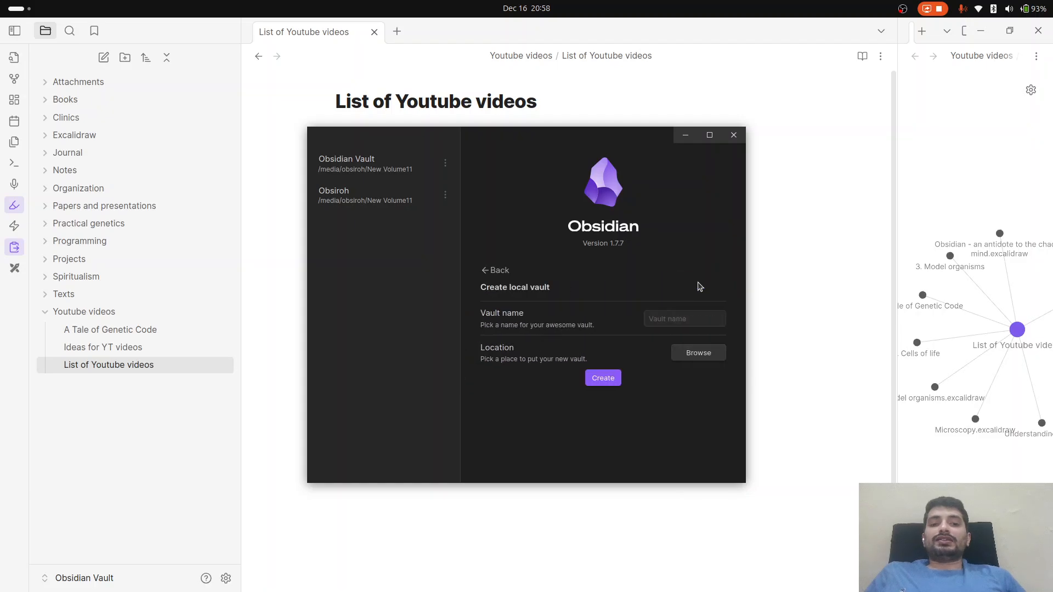
left_click(667, 311)
type("O")
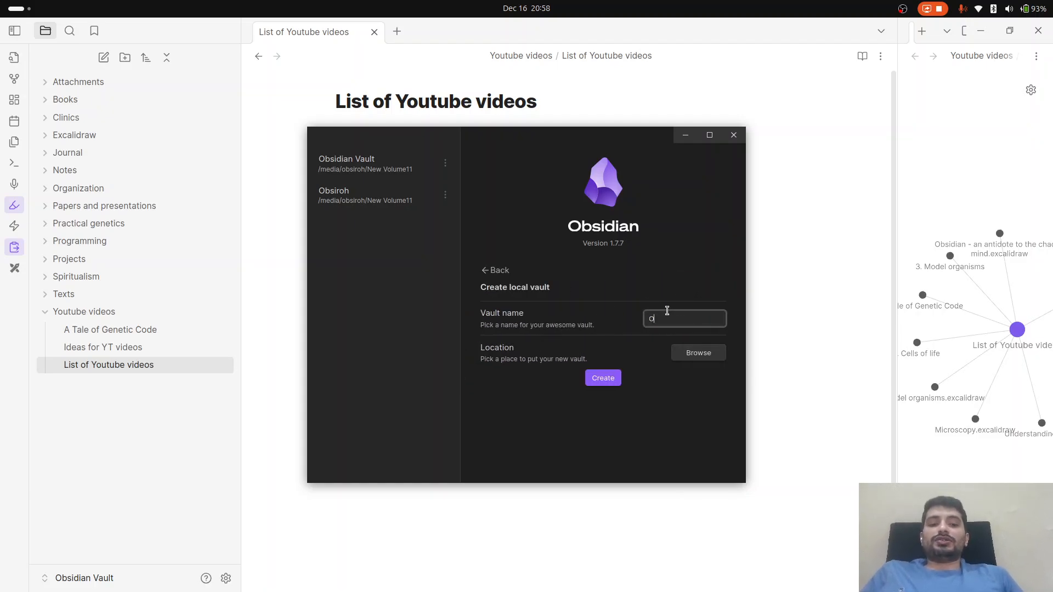
type("bsidian folder")
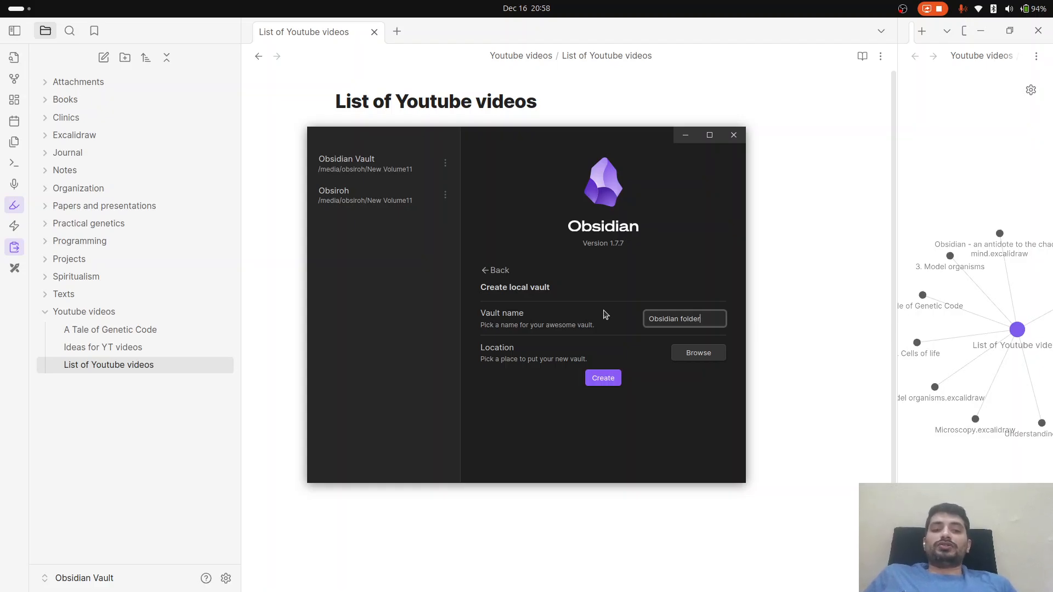
left_click(698, 355)
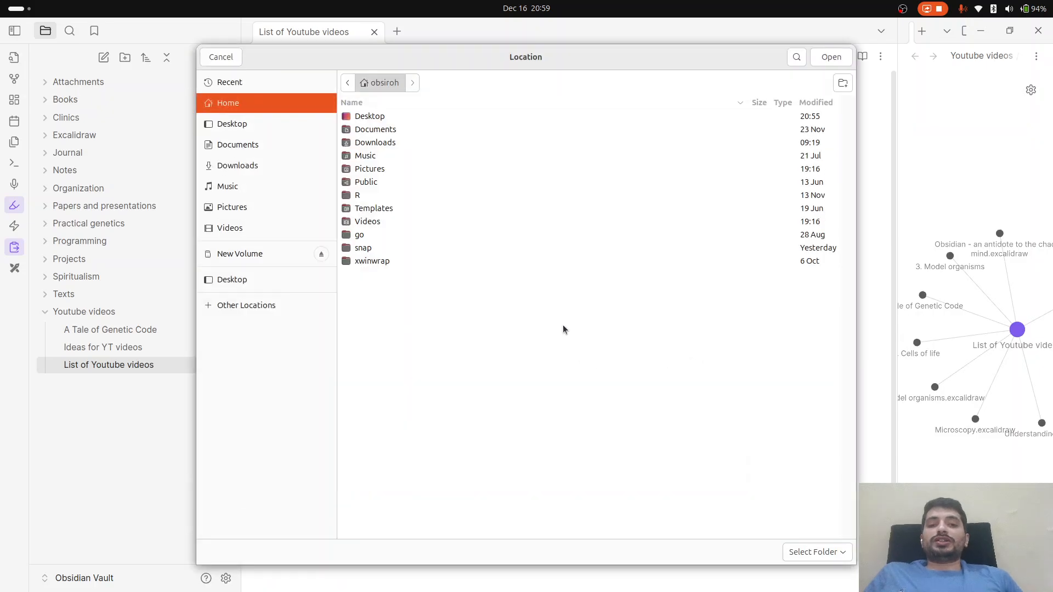
left_click(274, 280)
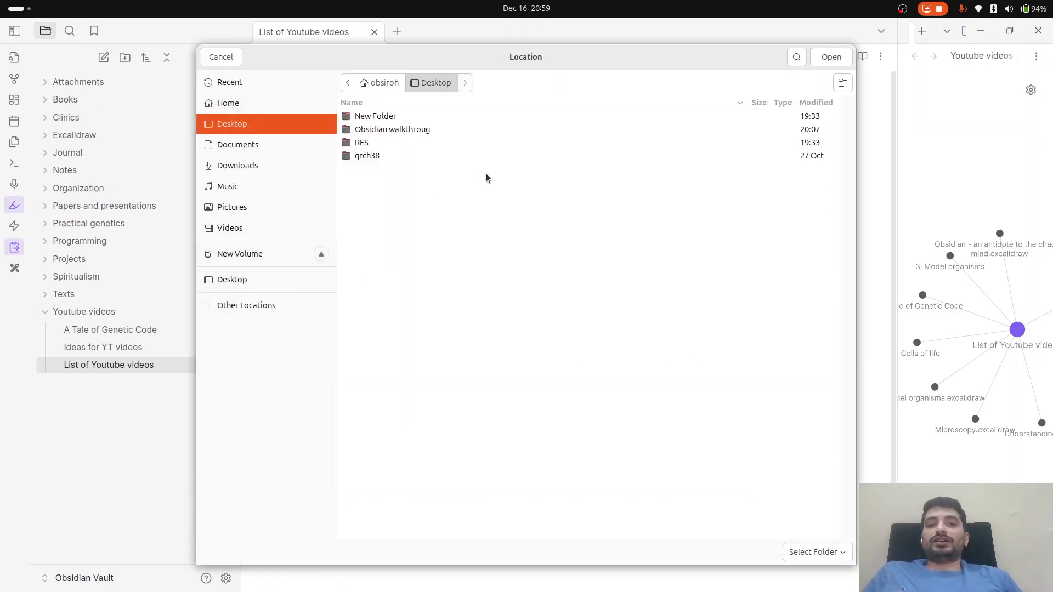
left_click(841, 61)
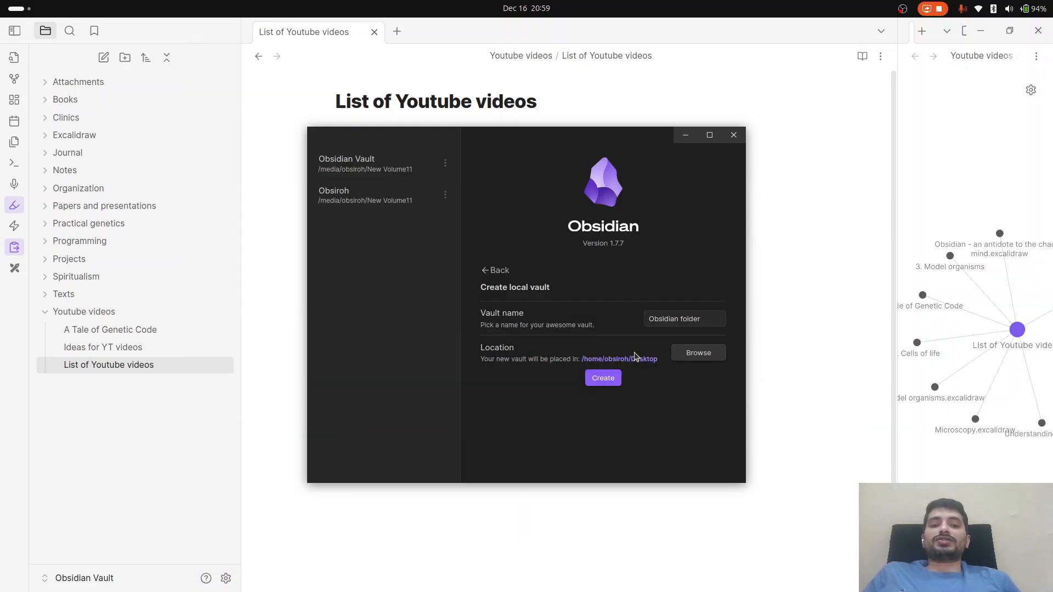
left_click(608, 383)
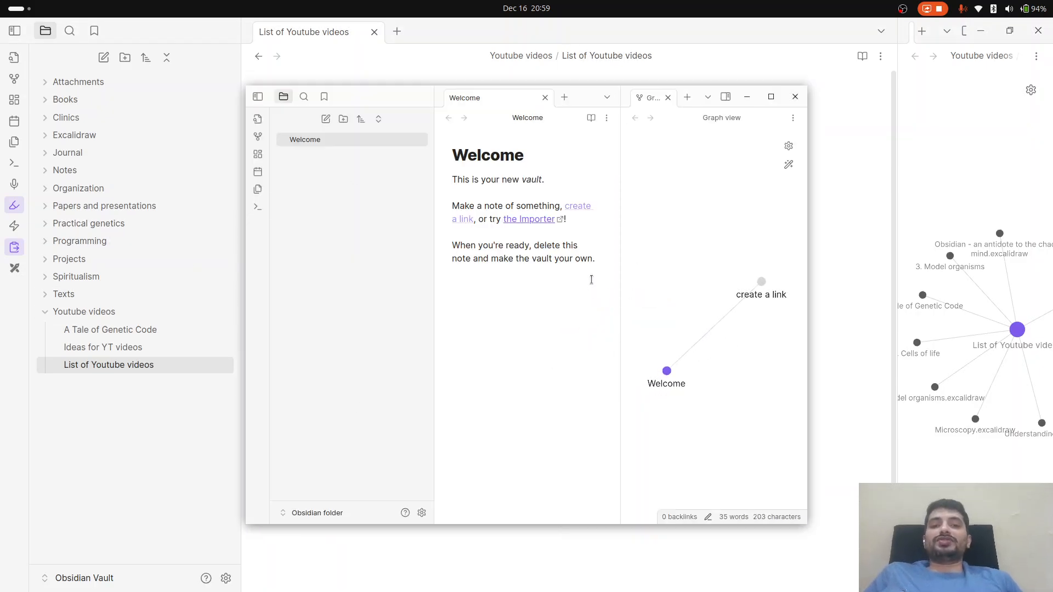
Step: Maximize the new vault's window and add the line "kjnvsldvn" at the end of the Welcome note
key("alt+Tab")
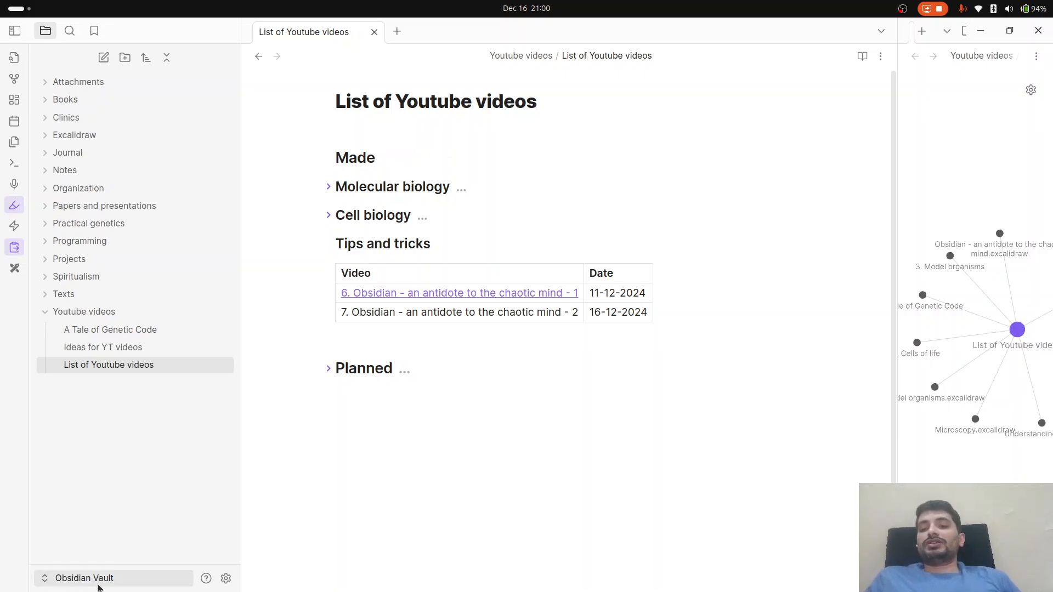
mouse_move(99, 581)
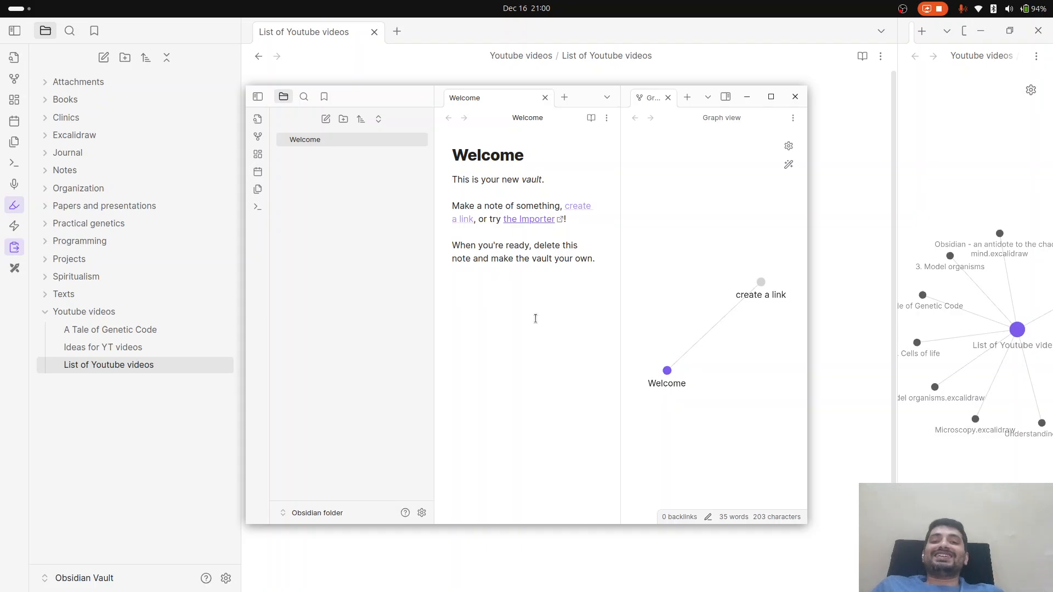
key("super+Up")
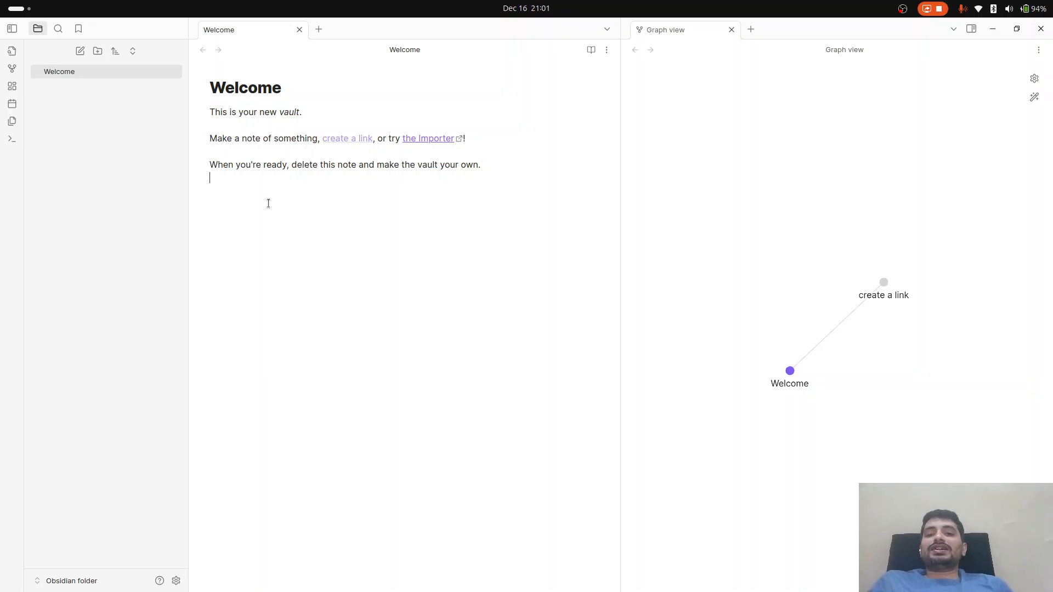
type("kjnvsldvn")
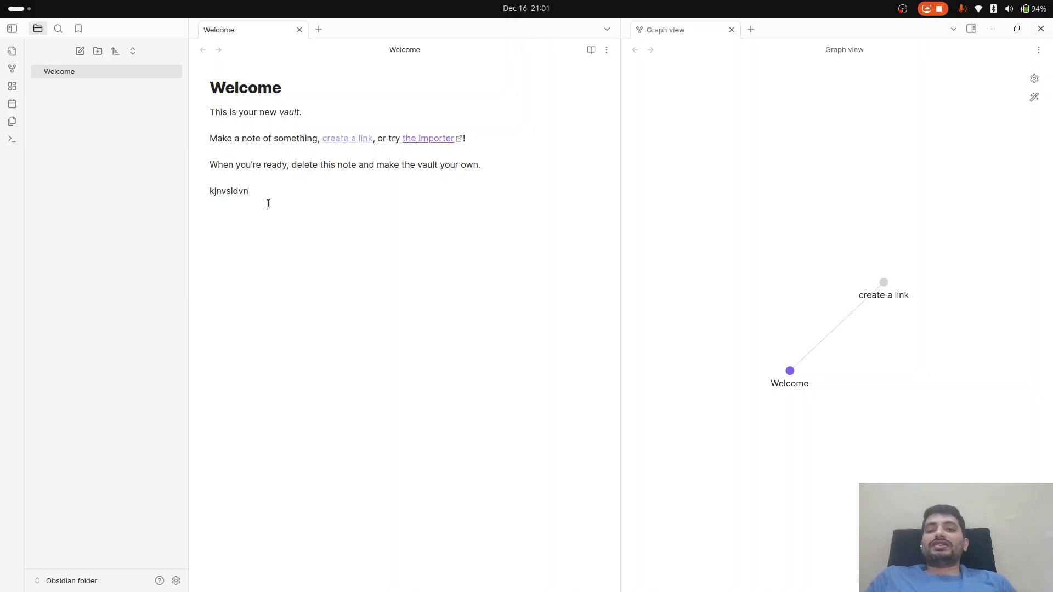
Step: Rename the Welcome note as "Whatever I want"
left_click_drag(289, 87, 203, 86)
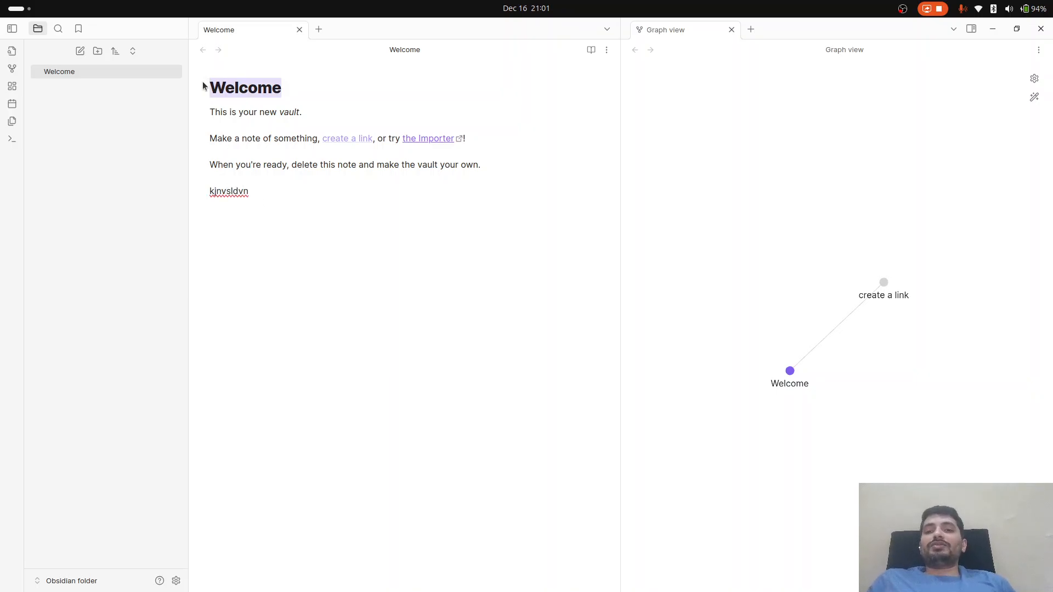
type("Whatev")
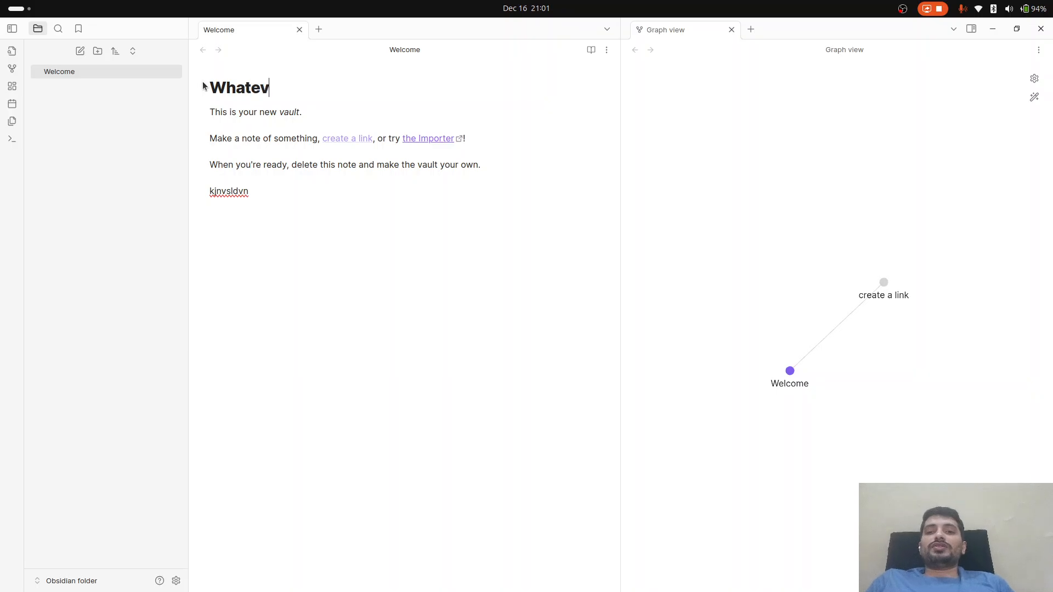
type("er I want")
key("Return")
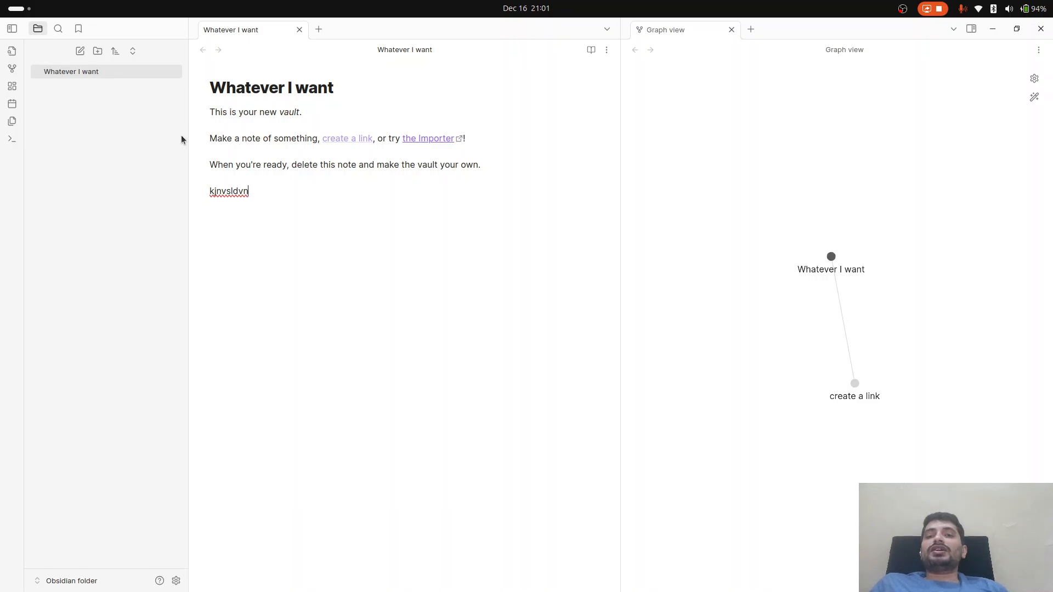
Step: Create the note behind the "create a link" link and delete that note again
left_click(347, 142)
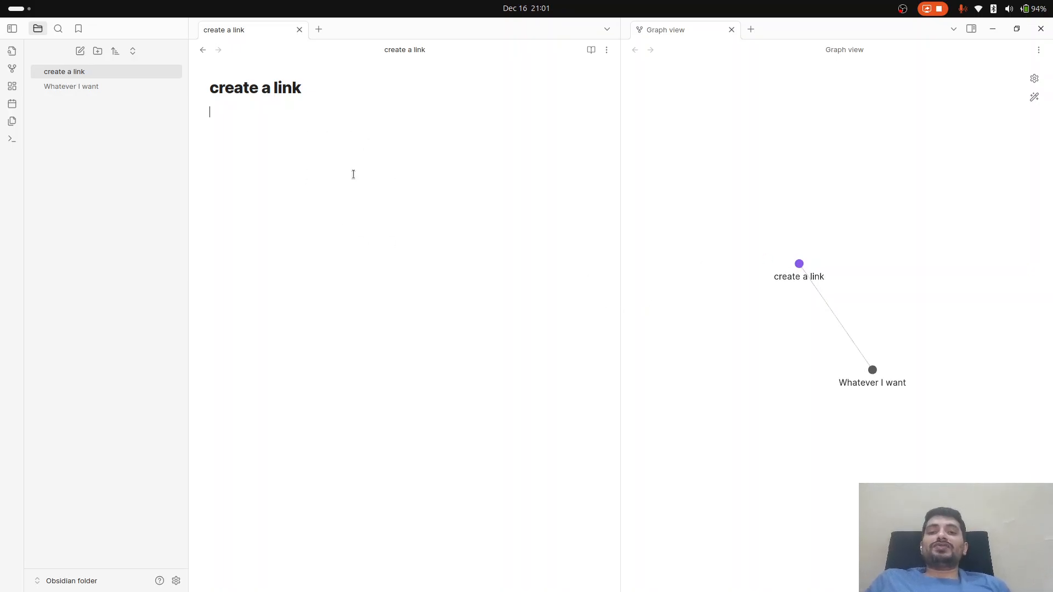
right_click(236, 29)
left_click(273, 408)
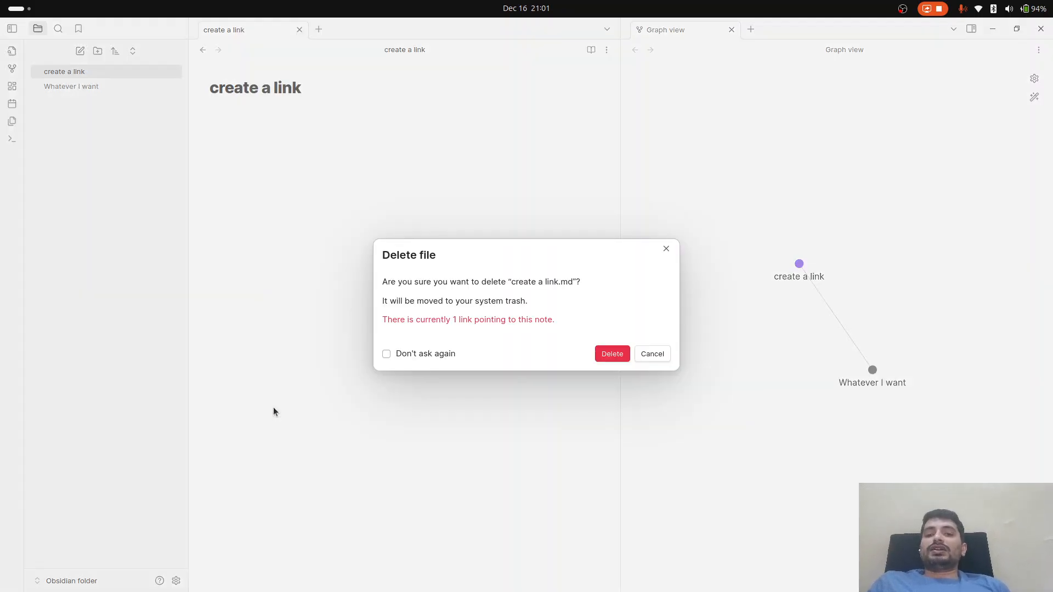
left_click(609, 355)
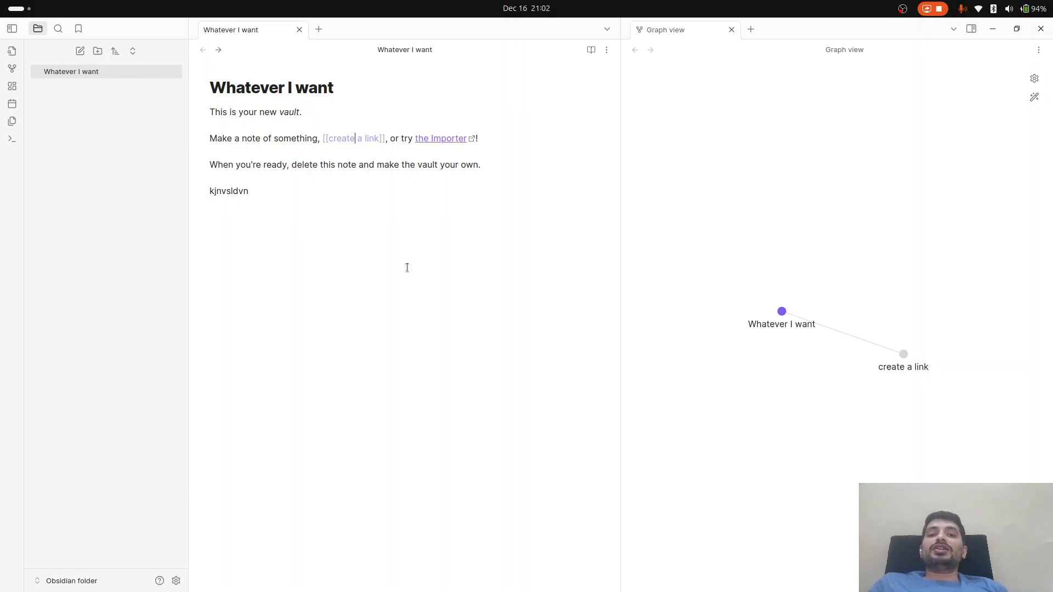
Step: Turn the text "kjnvsldvn" in the last line of the note into an internal link with double square brackets
left_click(364, 252)
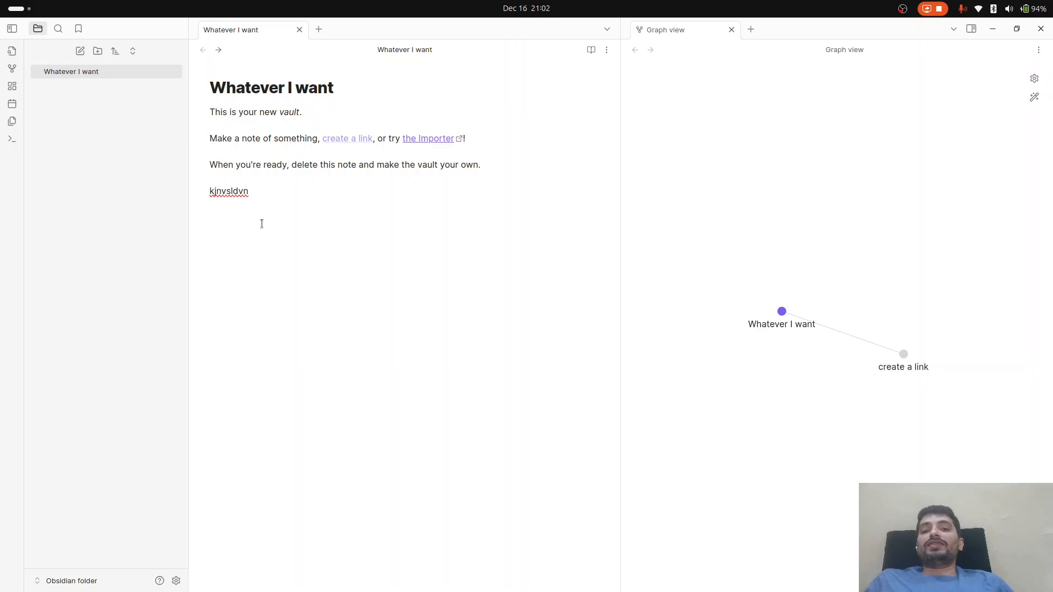
key("shift+Home")
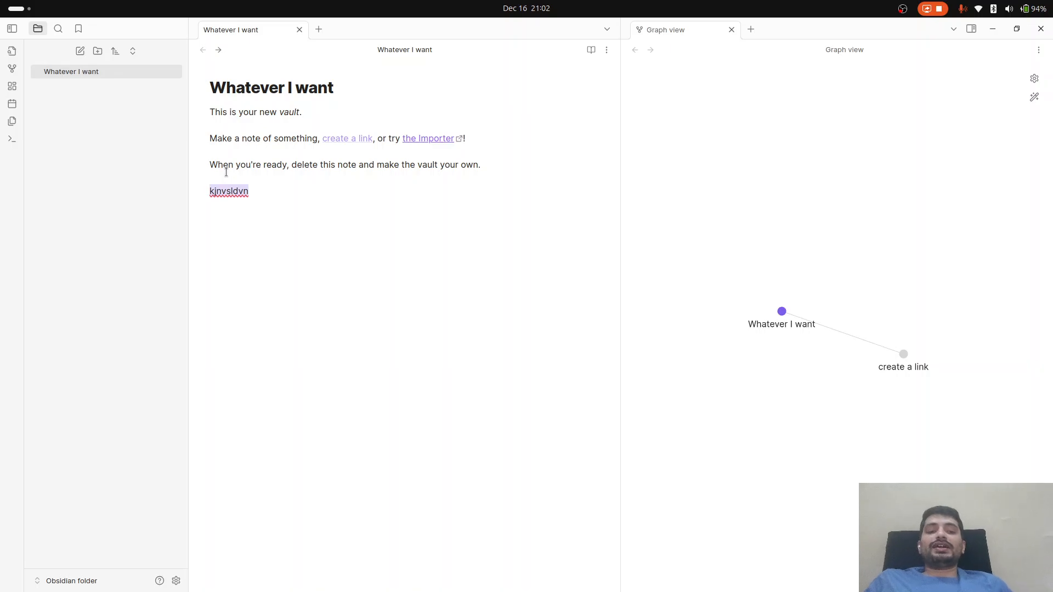
type("[[")
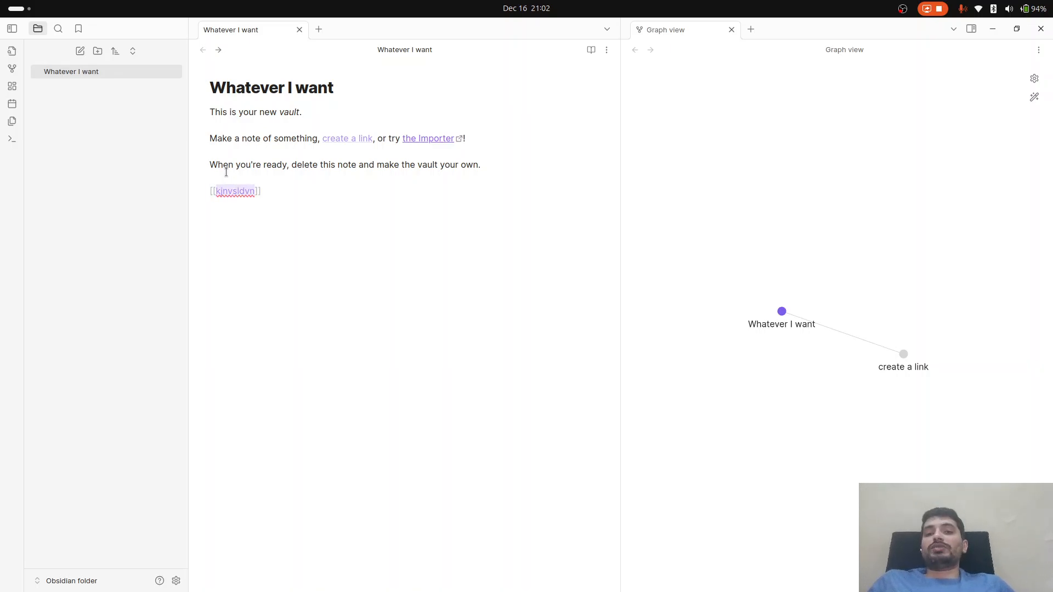
key("Right")
key("Right")
key("Right")
key("Return")
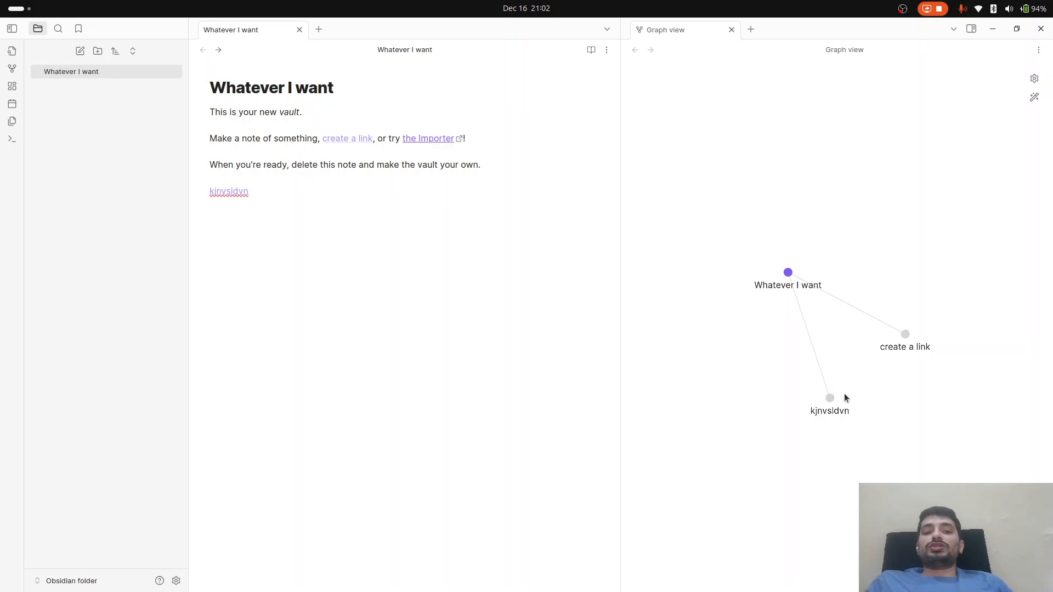
Step: Create the "kjnvsldvn" note by following its link, and return to the "Whatever I want" note
left_click(229, 193)
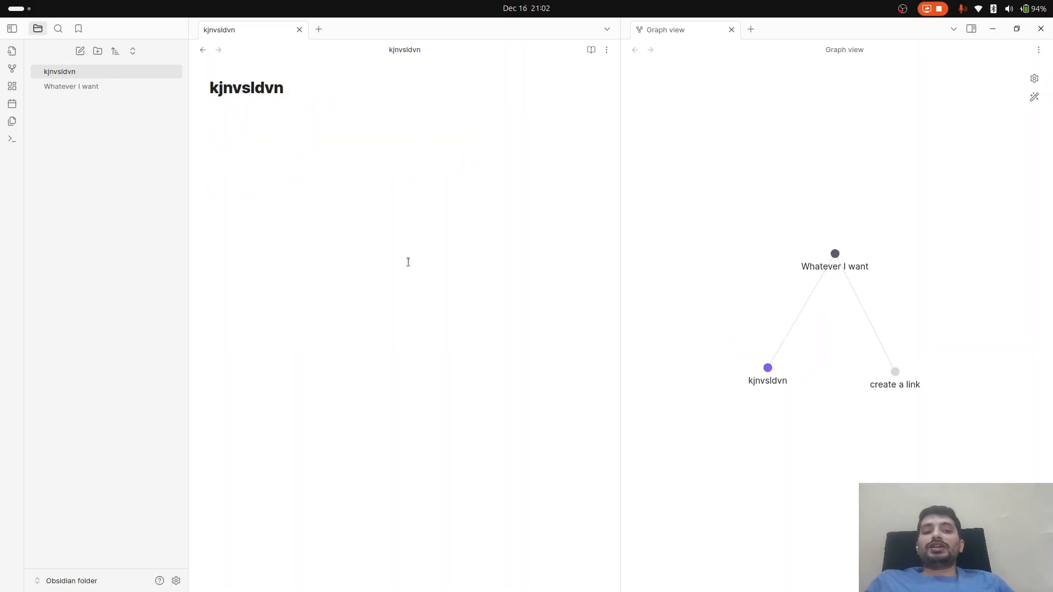
left_click(202, 49)
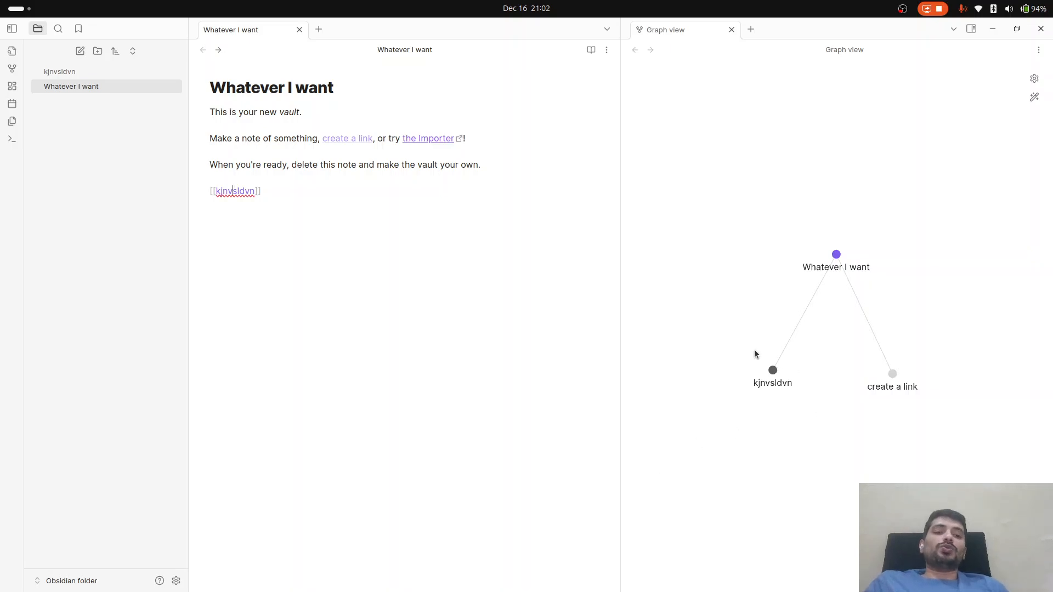
left_click(397, 284)
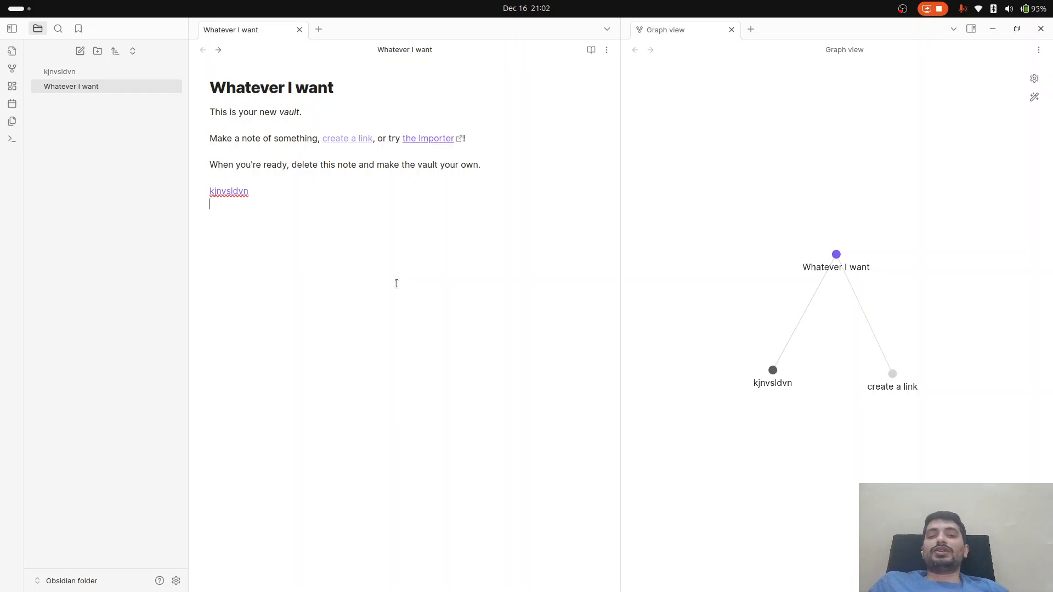
Step: Create a new note titled "new note here"
key("ctrl+n")
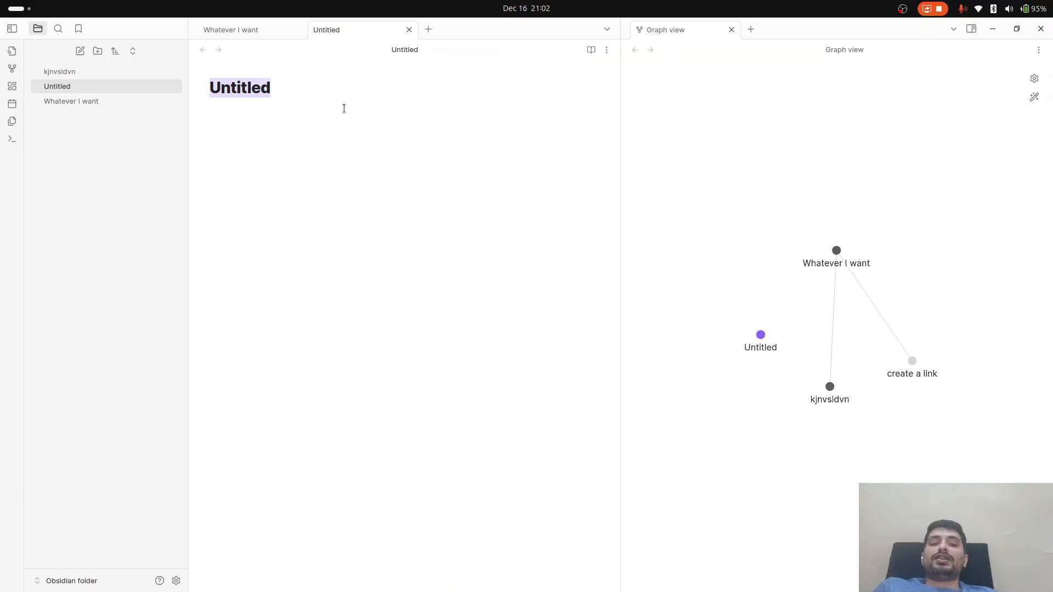
type("new n")
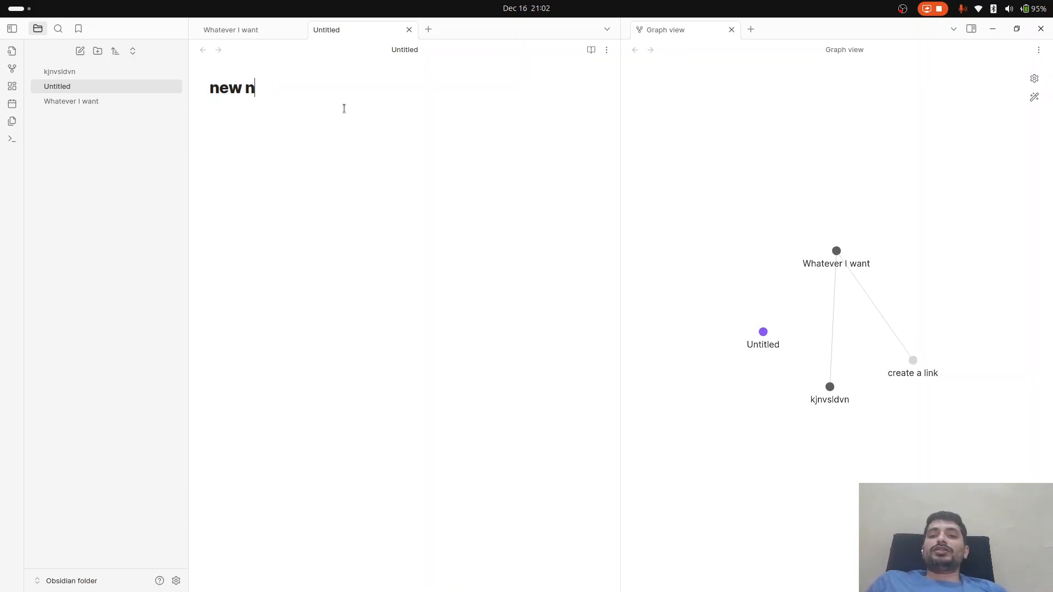
type("ote here")
key("Return")
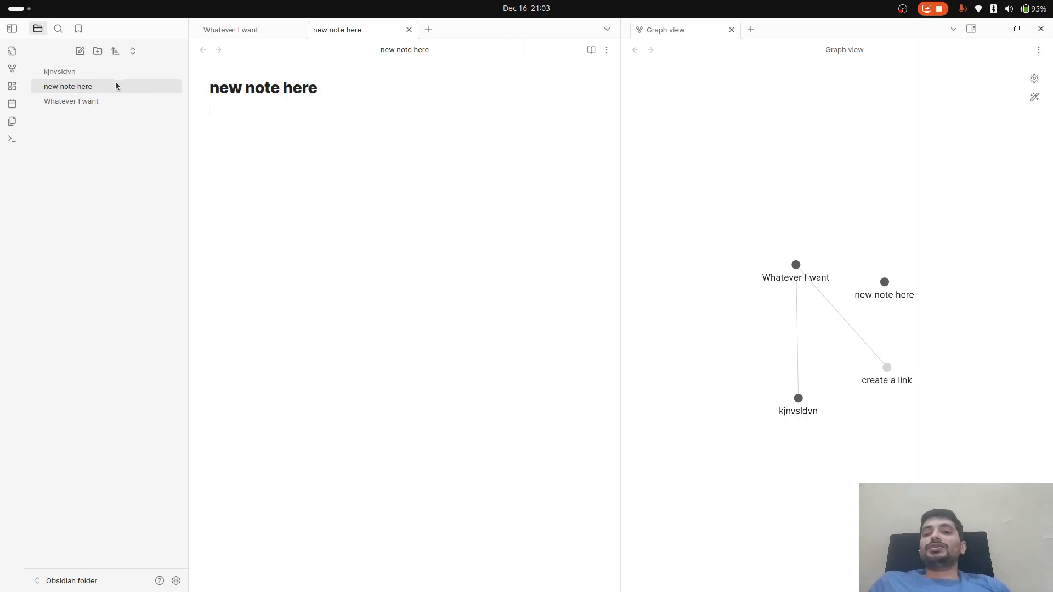
Step: Show the "new note here" file in the system file manager and open "Whatever I want.md" in the text editor
right_click(101, 86)
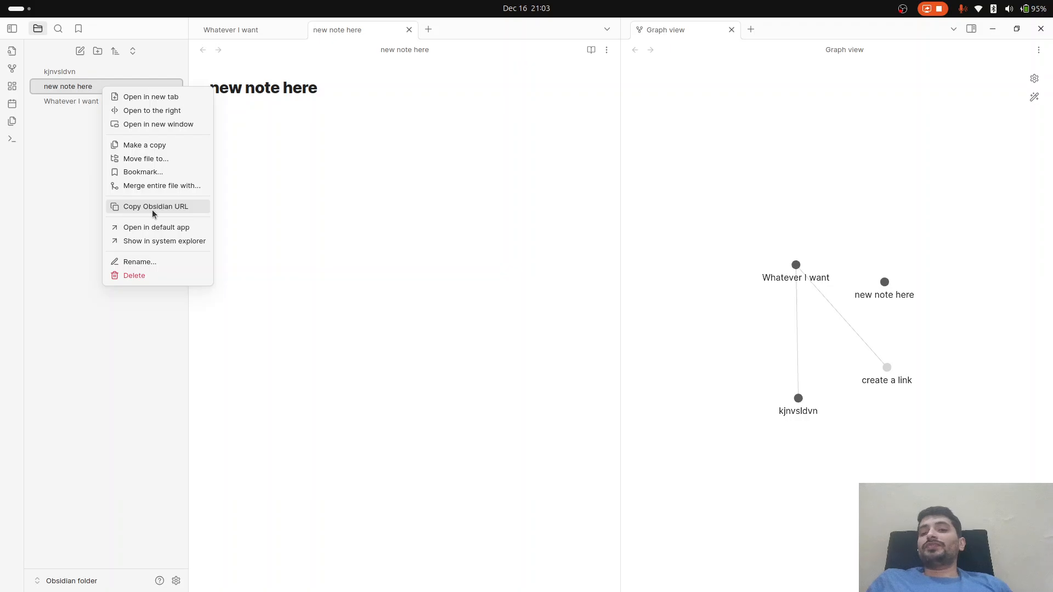
left_click(160, 242)
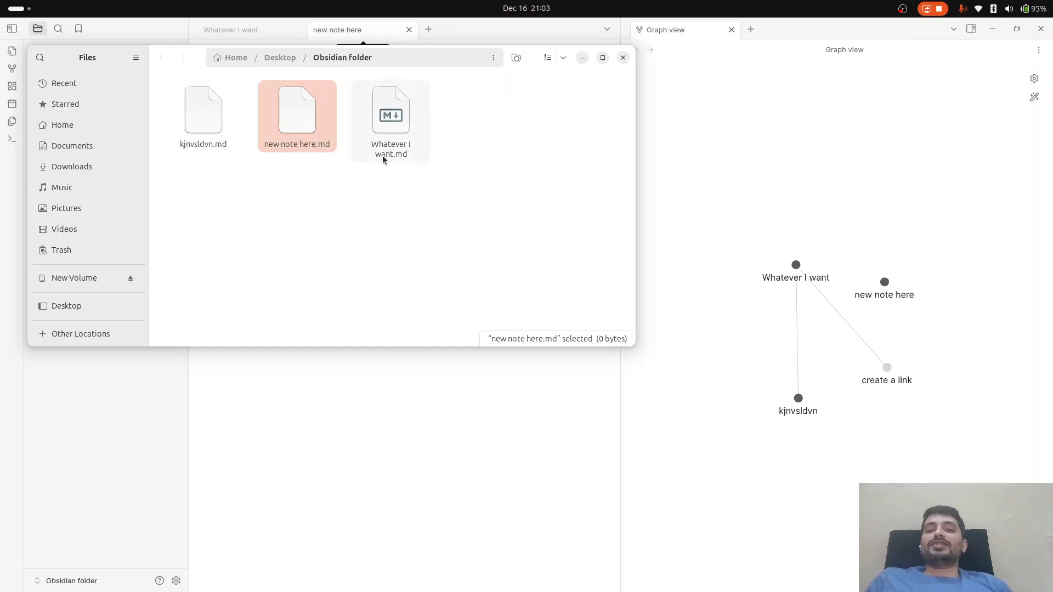
double_click(383, 127)
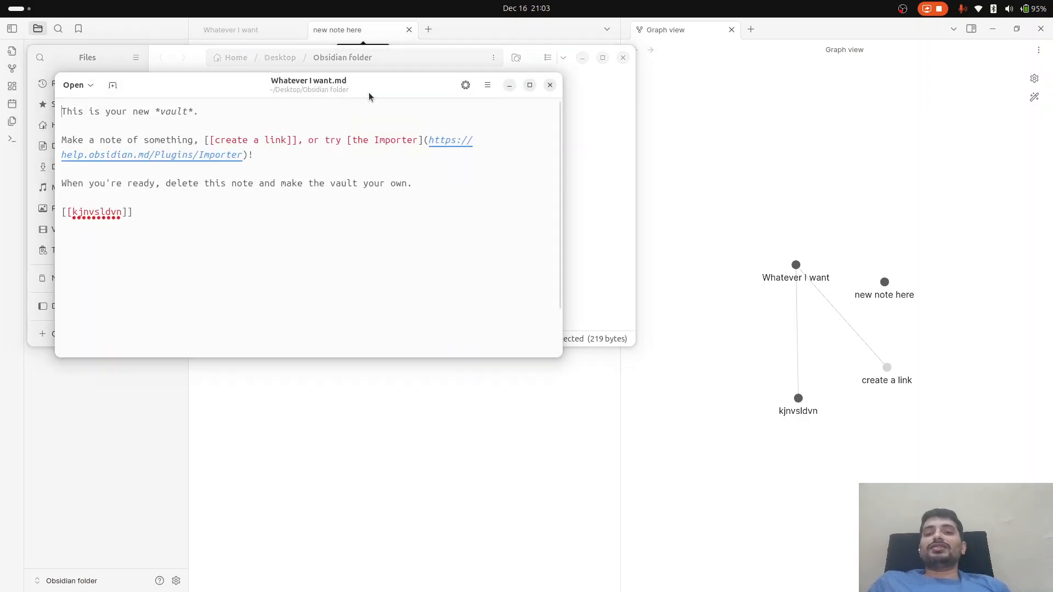
Step: Compare the Markdown source of "Whatever I want.md" with the rendered note, including the asterisks around "vault"
left_click_drag(368, 92, 805, 162)
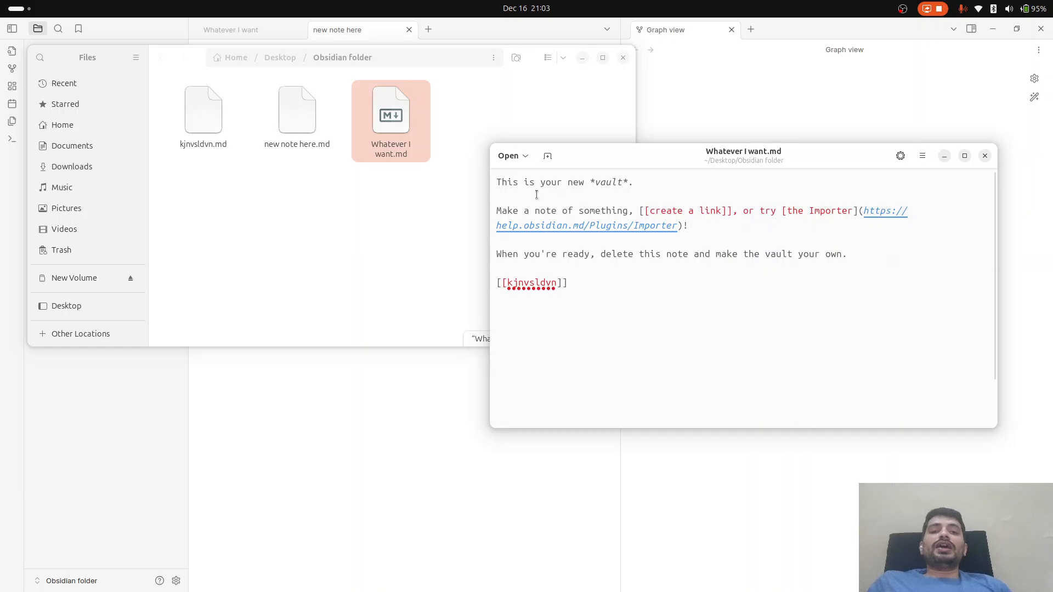
left_click_drag(589, 181, 671, 196)
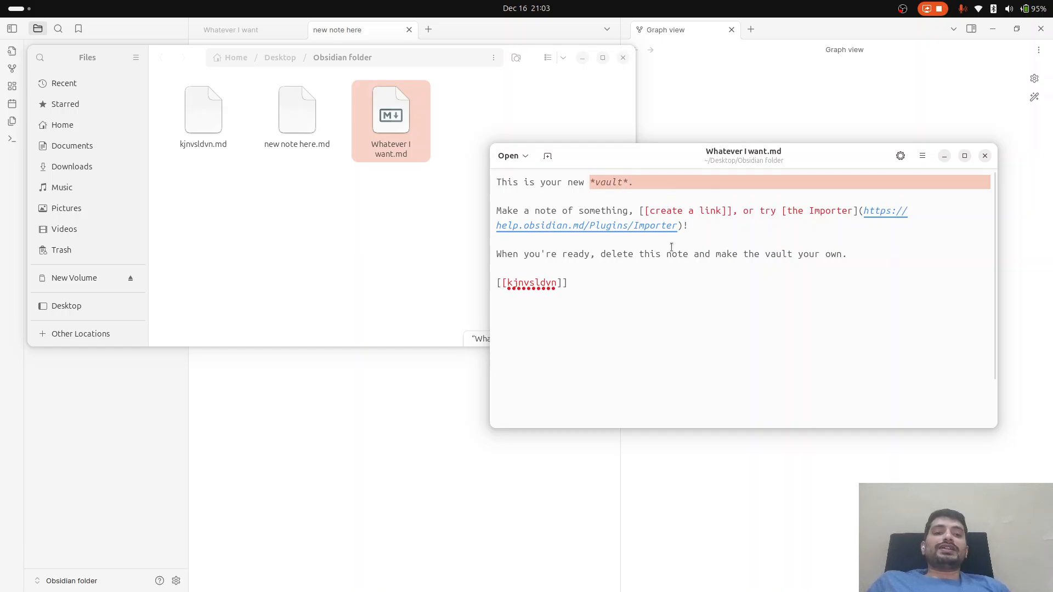
left_click(718, 275)
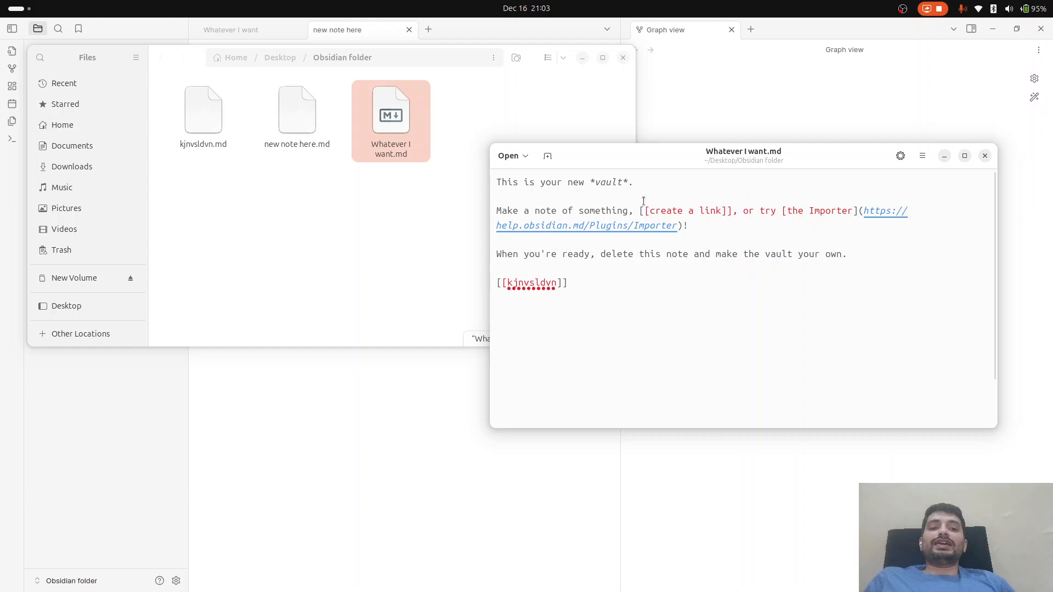
left_click(441, 376)
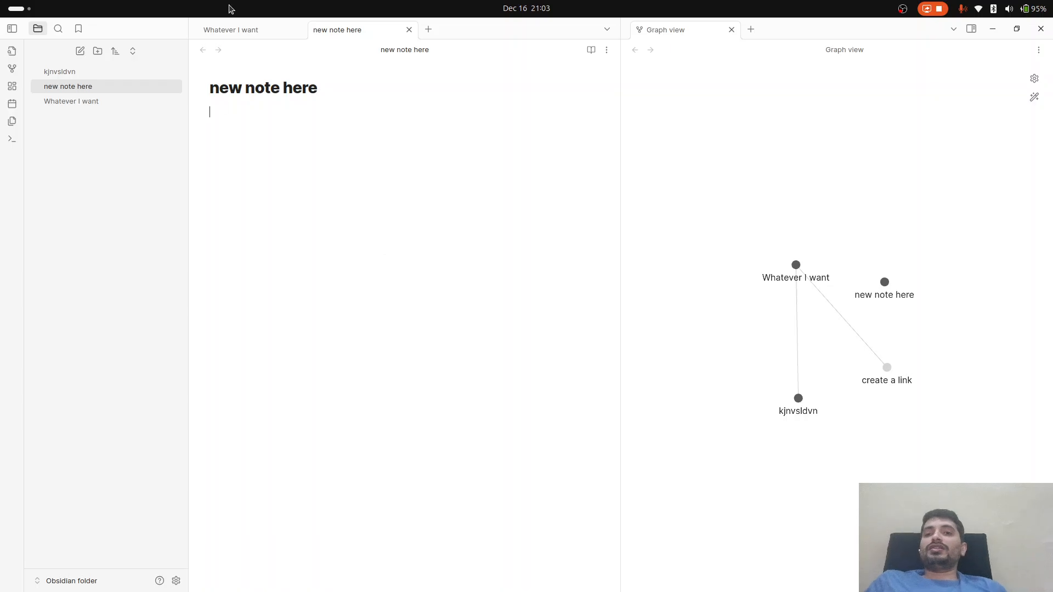
left_click(220, 30)
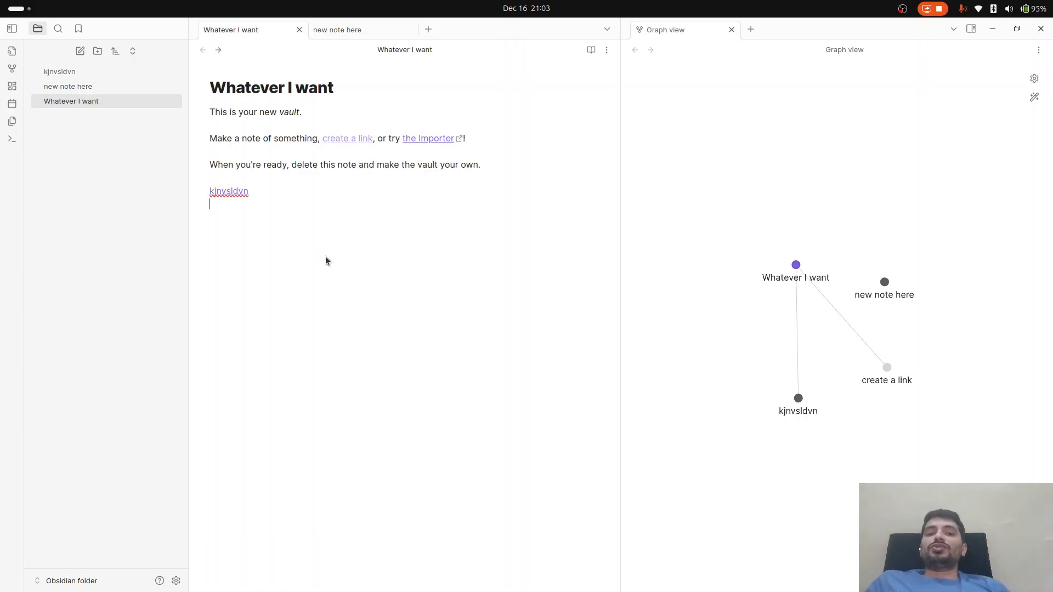
key("alt+Tab")
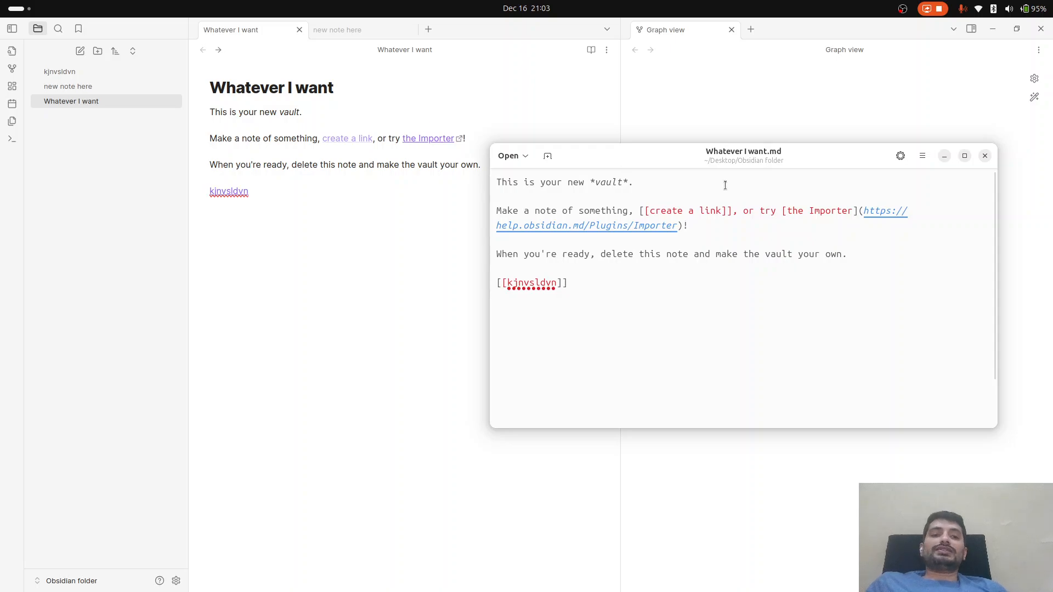
Step: Inspect the double square brackets around "create a link" and "kjnvsldvn" in the Markdown source
left_click(735, 211)
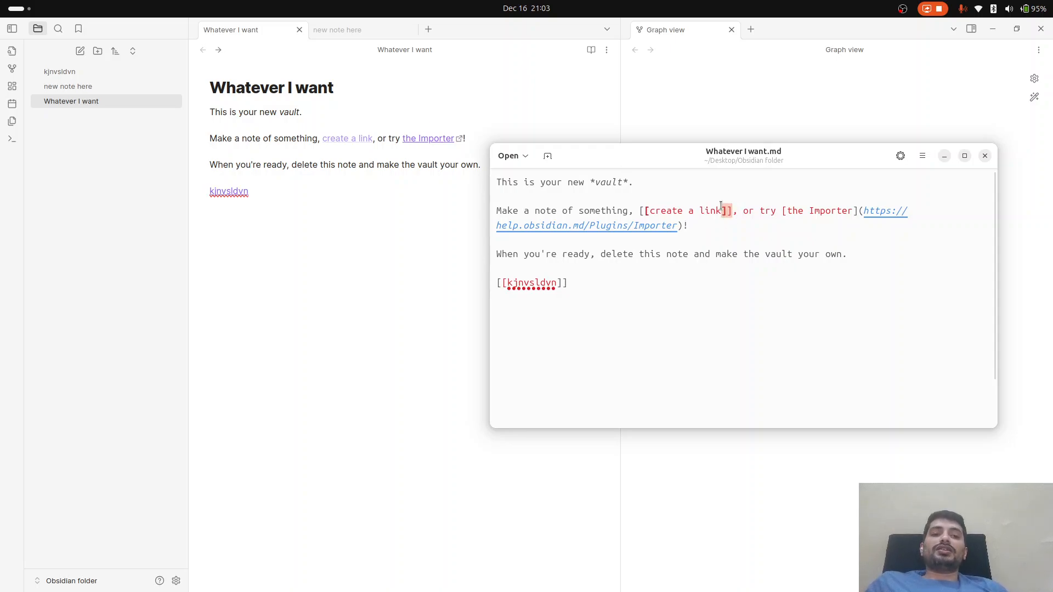
left_click(650, 207)
left_click_drag(650, 206, 634, 212)
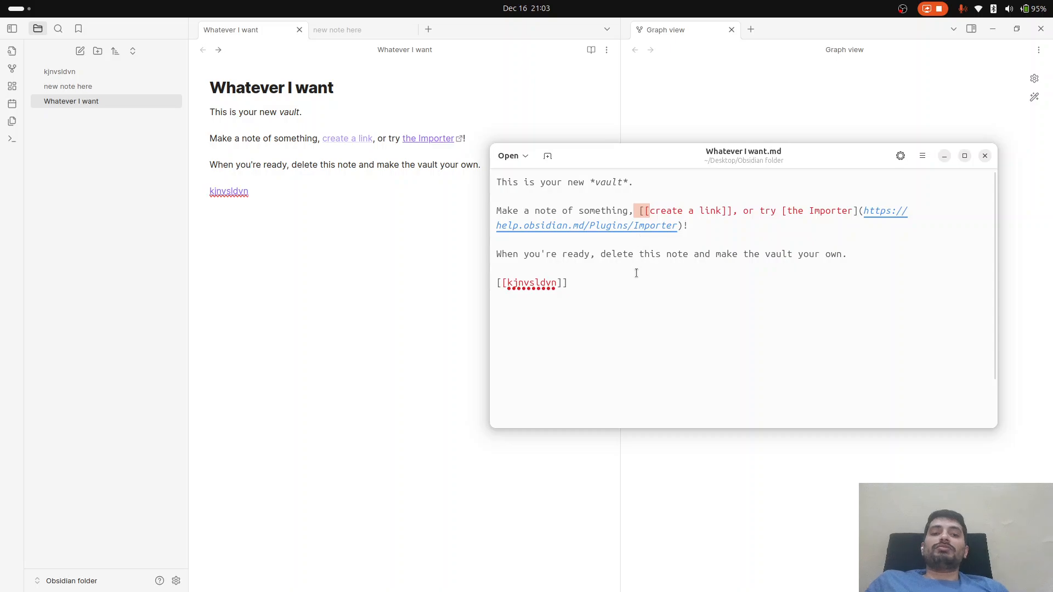
left_click(559, 282)
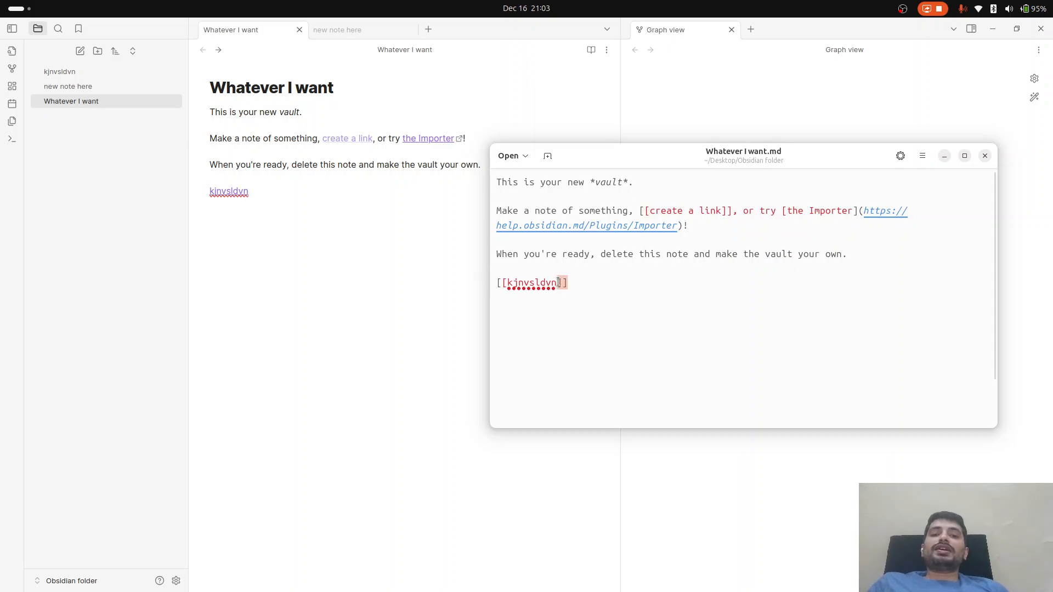
left_click(504, 282)
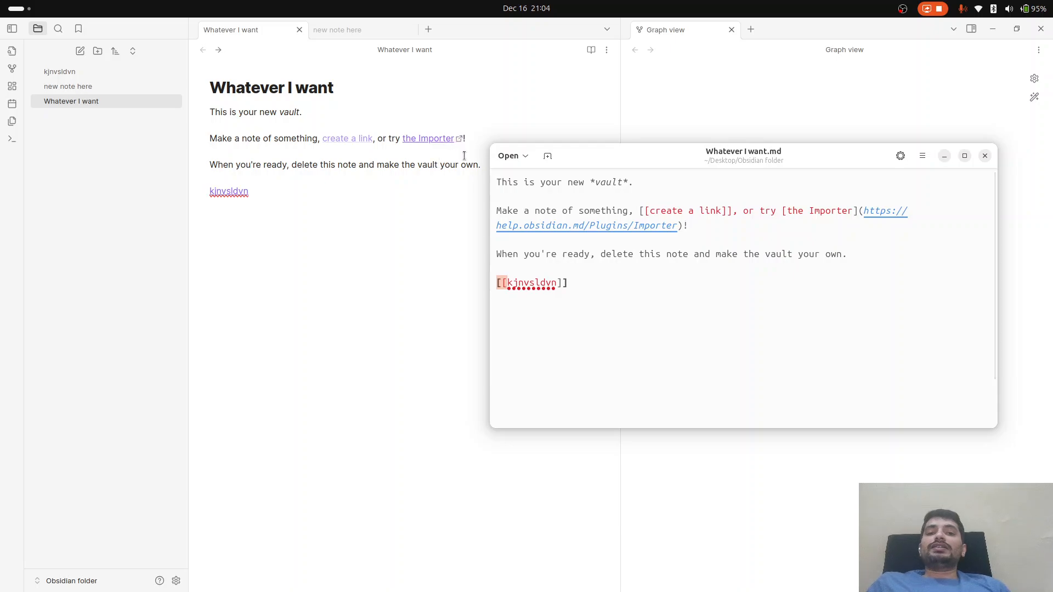
Step: Follow the "the Importer" external link in the note to its help page, and return to the Markdown source
left_click(429, 140)
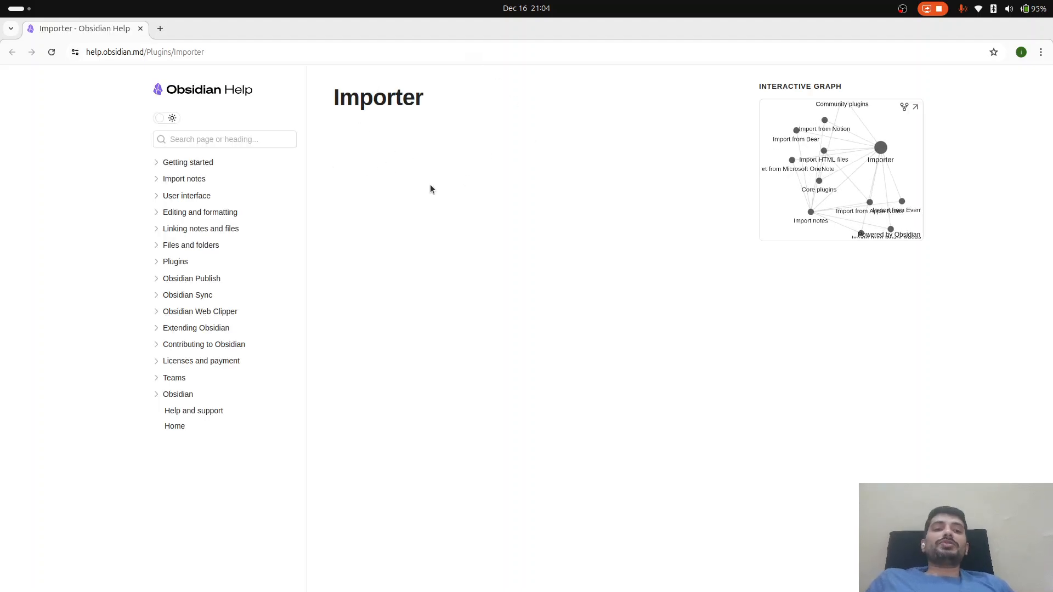
key("alt+Tab")
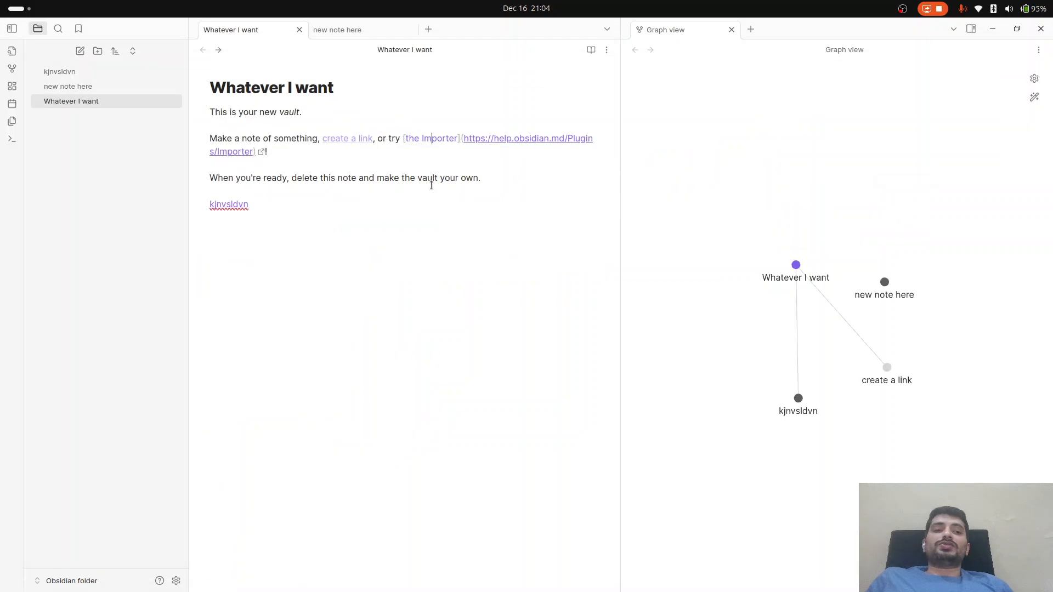
key("alt+Tab")
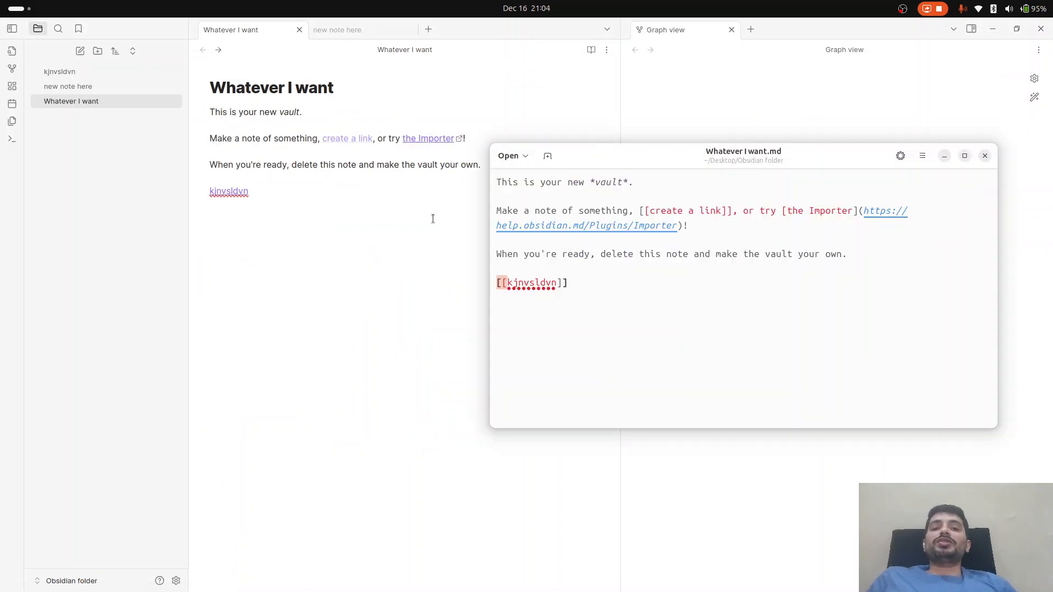
Step: Close the Markdown source, switch to the file manager, and briefly reopen "Whatever I want.md" in the text editor
left_click(985, 156)
key("alt+Tab")
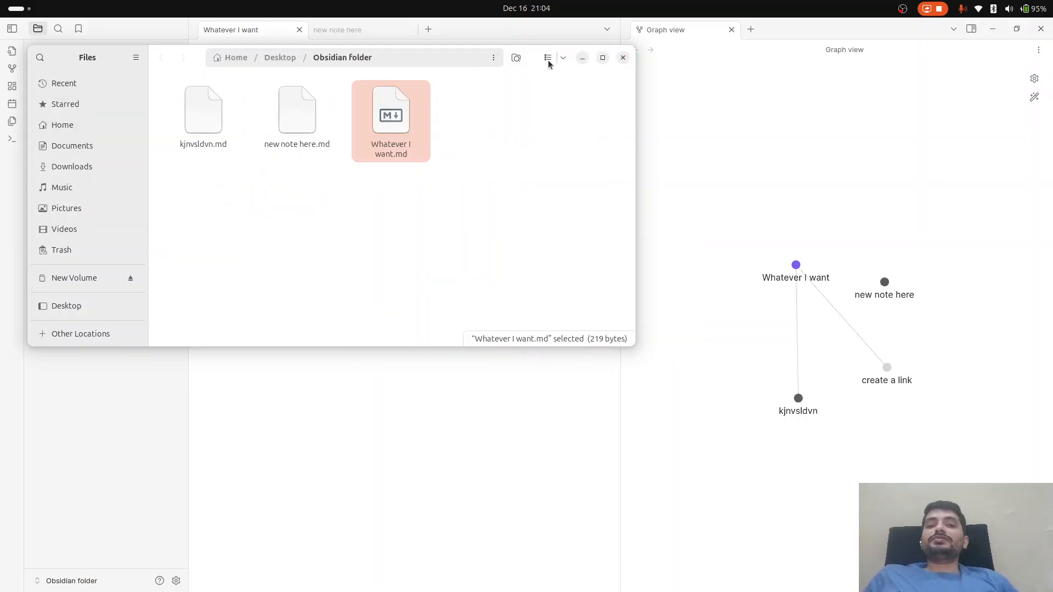
left_click_drag(172, 54, 429, 178)
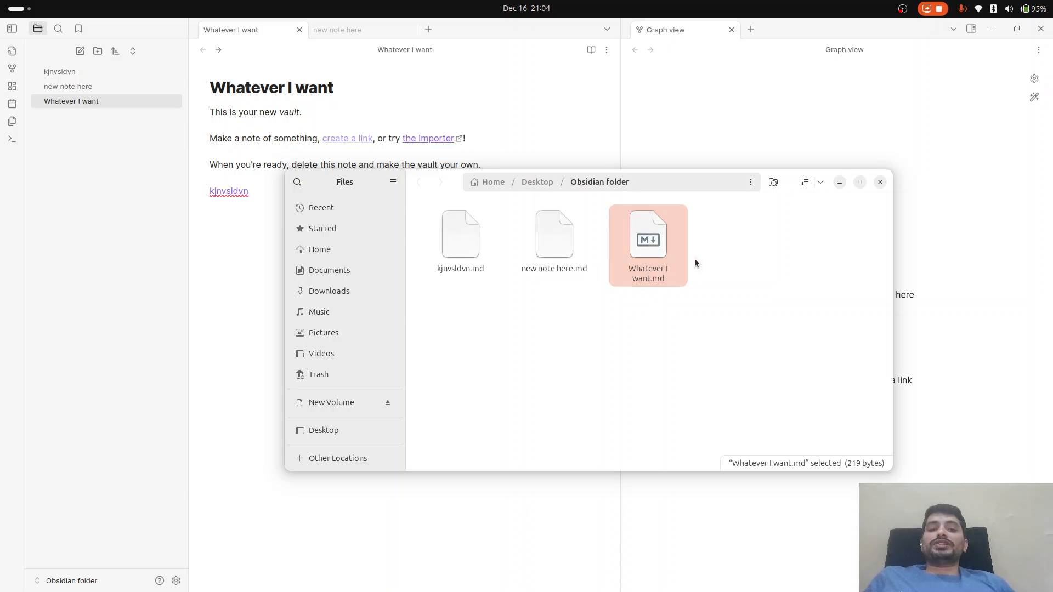
left_click(672, 302)
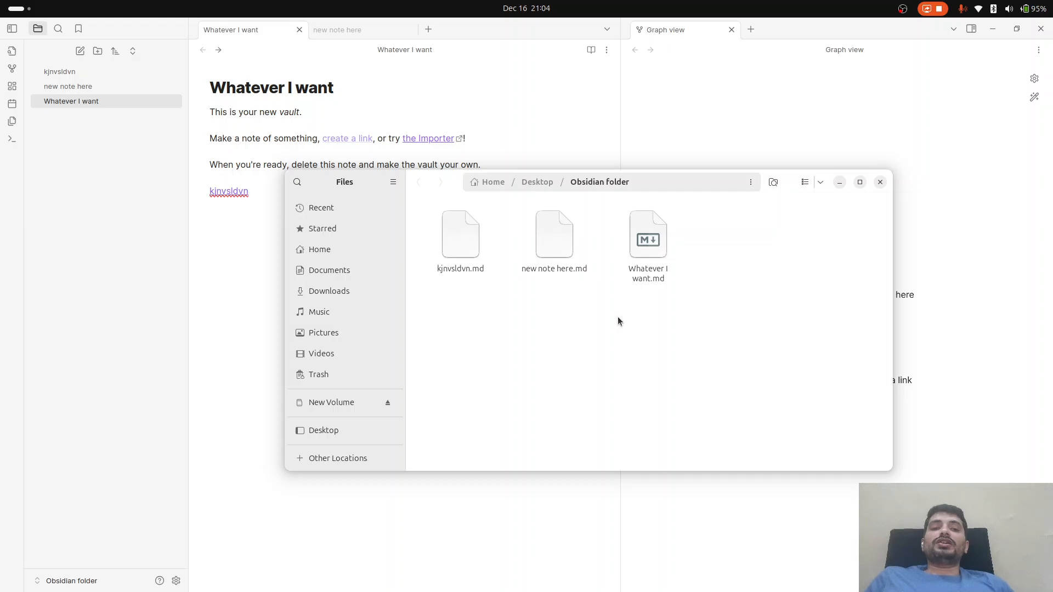
double_click(663, 255)
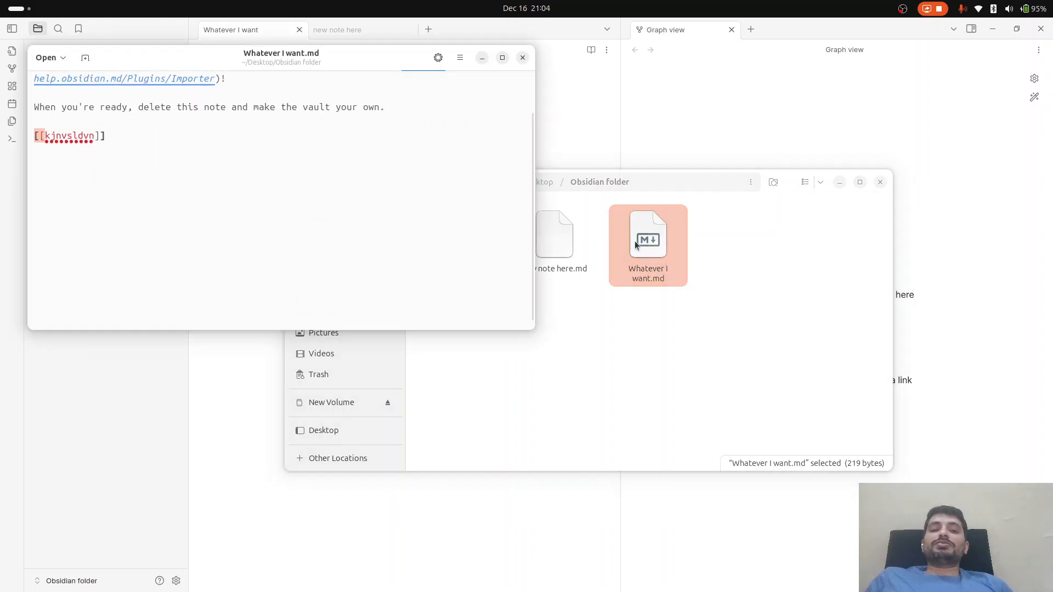
left_click(522, 57)
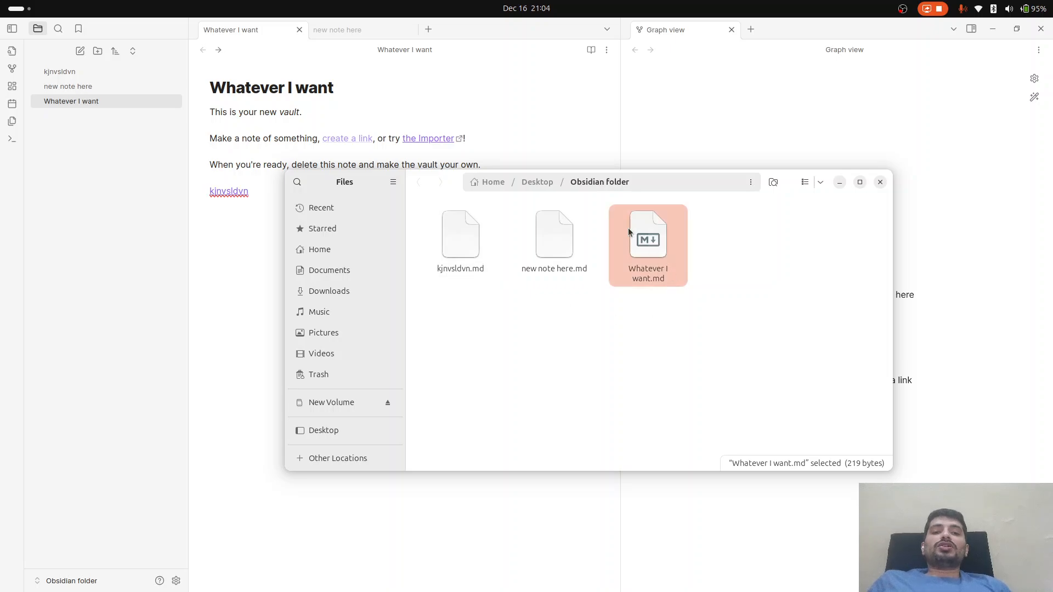
Step: Move the "Obsidian walkthroug" folder from the Desktop into "Obsidian folder" in the file manager, and switch back to Obsidian
left_click(540, 182)
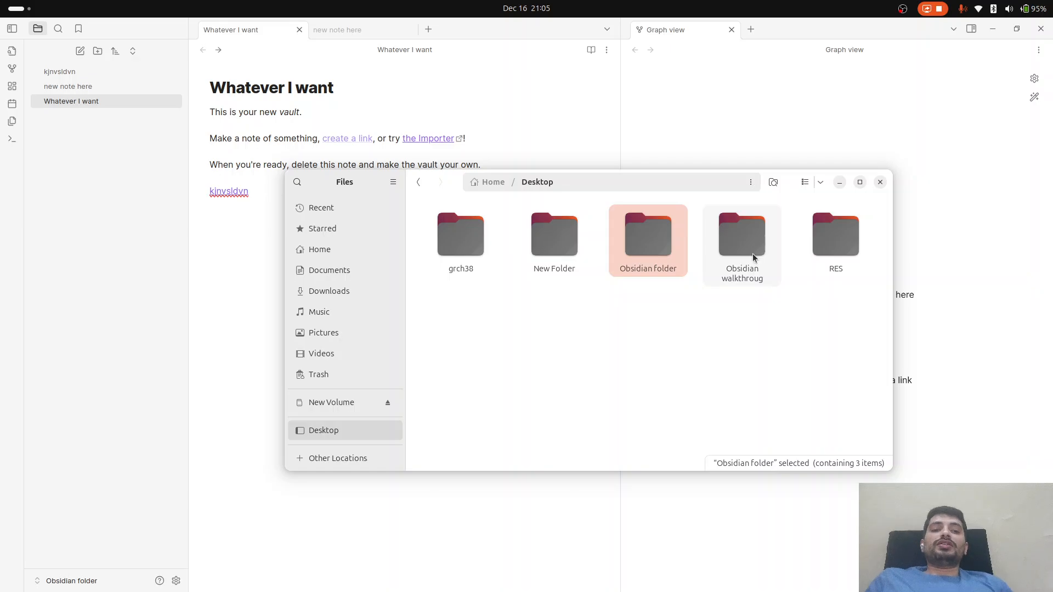
left_click_drag(752, 253, 658, 256)
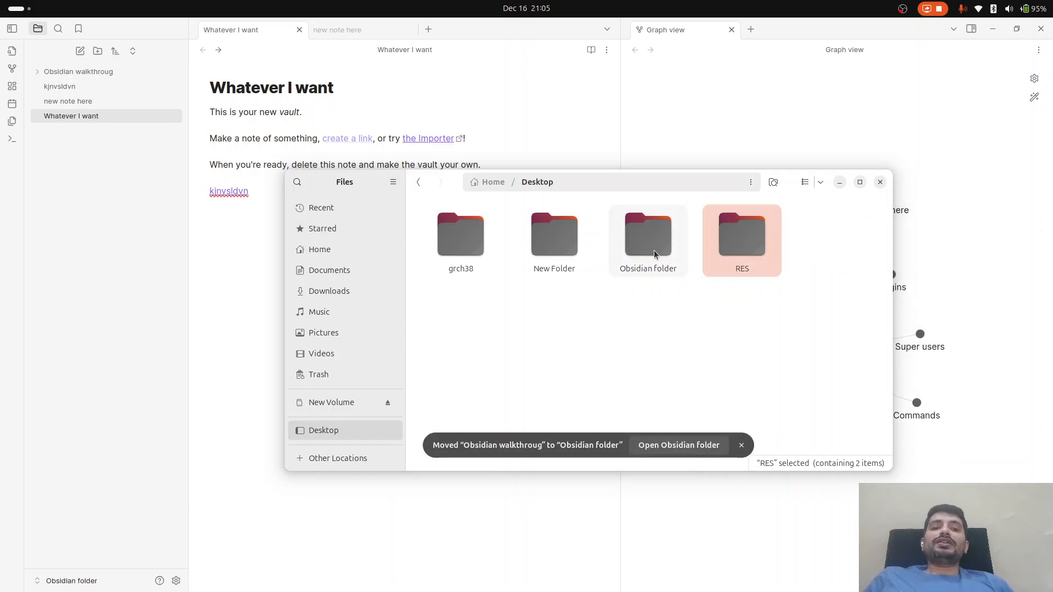
left_click(263, 326)
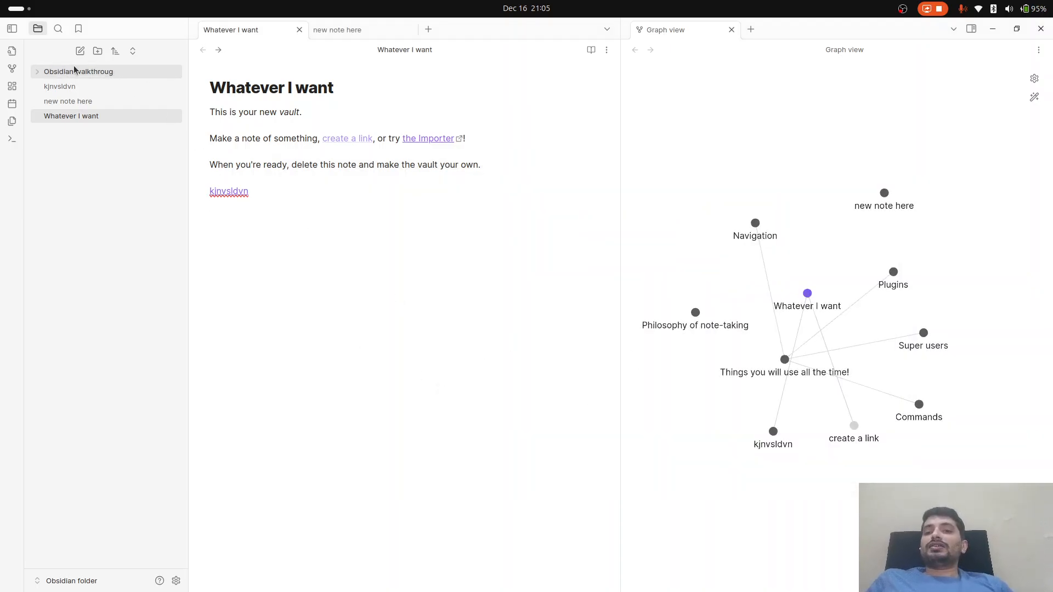
Step: Rename the "Obsidian walkthroug" folder in the vault as "Obsidian walkthrough"
right_click(109, 75)
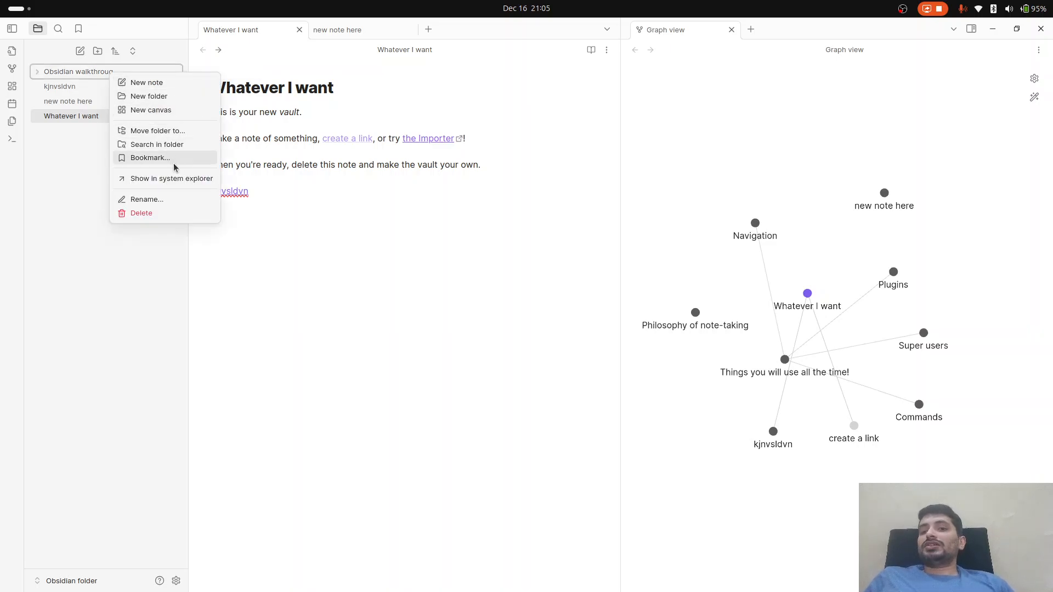
left_click(174, 199)
key("End")
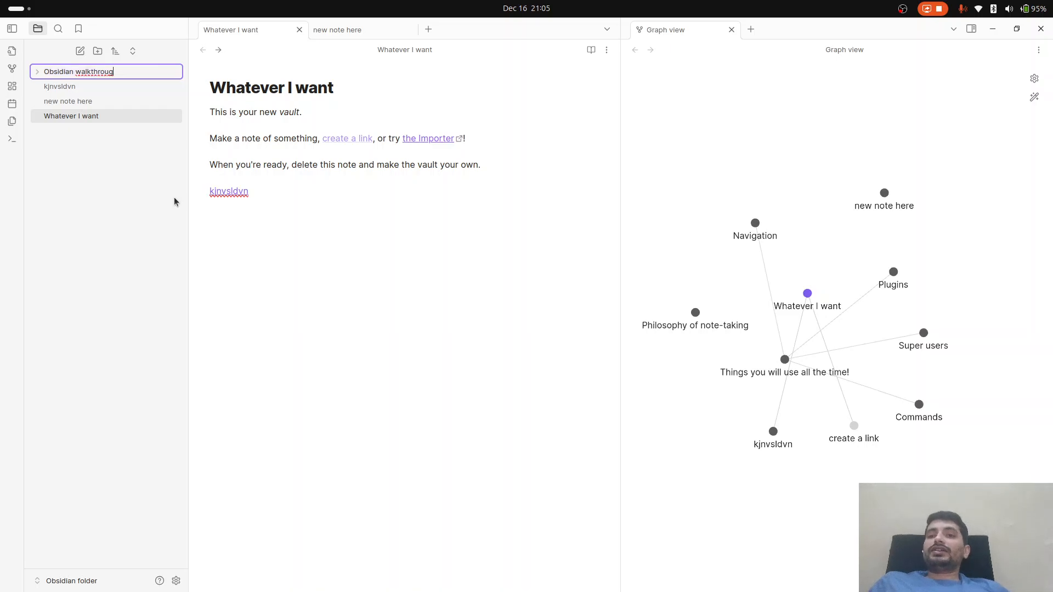
type("h")
key("Return")
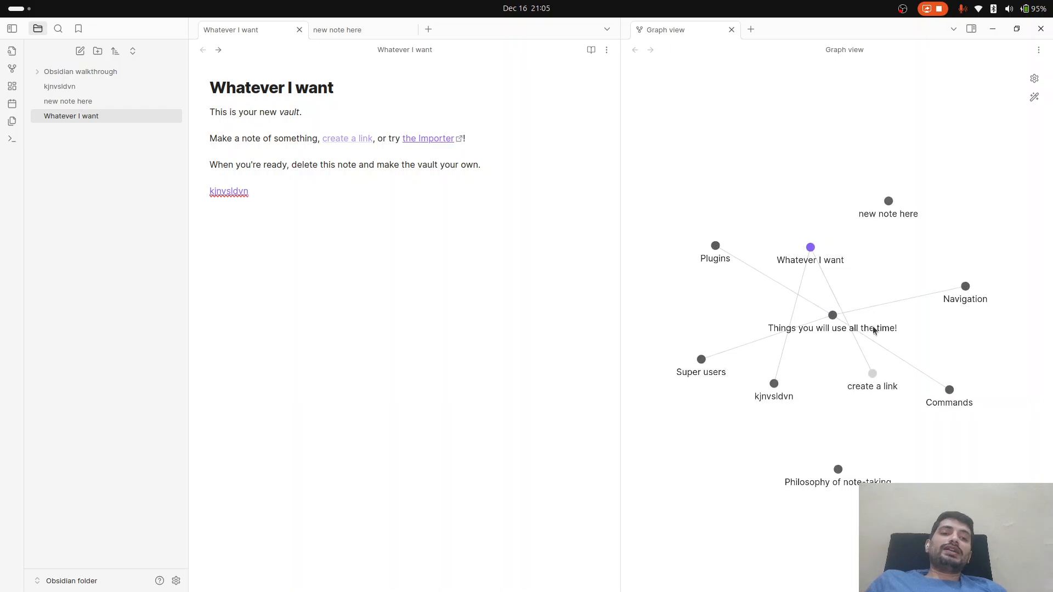
Step: Pull the "Things you will use all the time!" node away in the graph, view its note, and return to the graph
left_click_drag(830, 311, 757, 135)
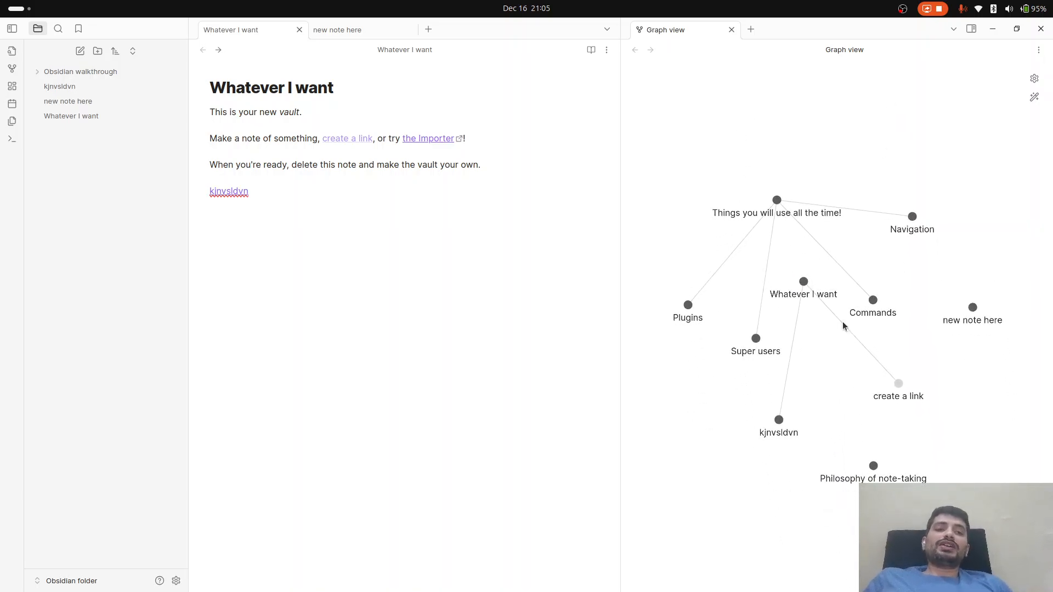
left_click_drag(777, 205, 748, 117)
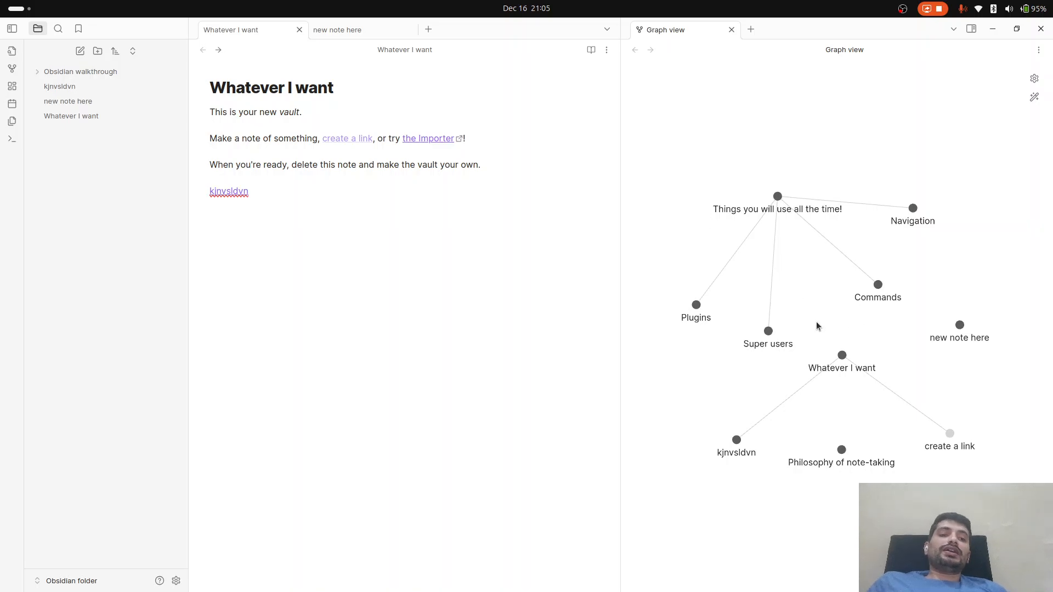
left_click(777, 196)
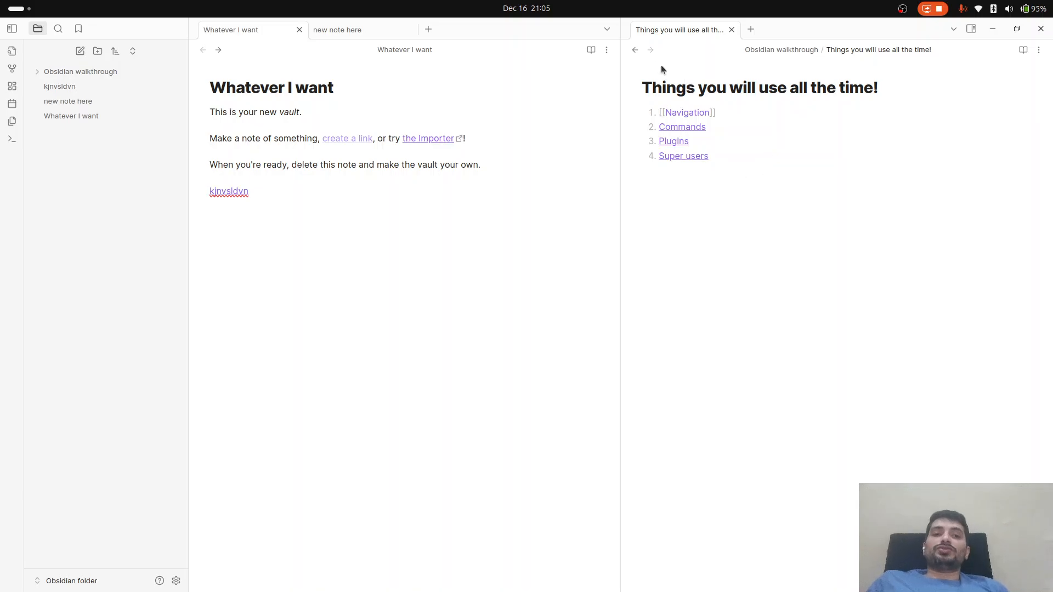
left_click(634, 49)
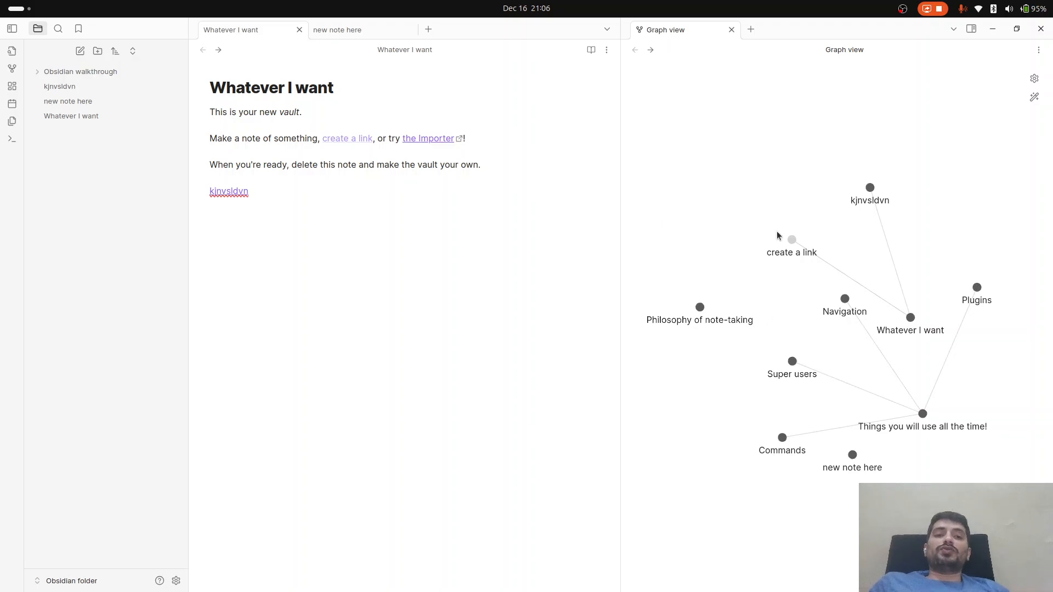
Step: Replace the full graph view with the local graph of the "Whatever I want" note, and narrow the graph pane
left_click(731, 30)
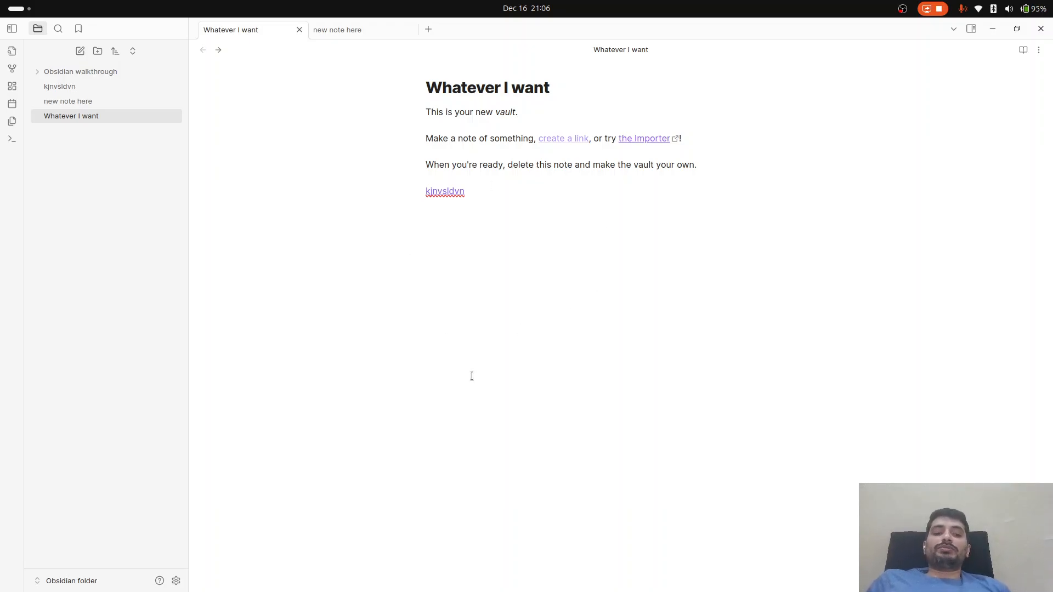
key("ctrl+p")
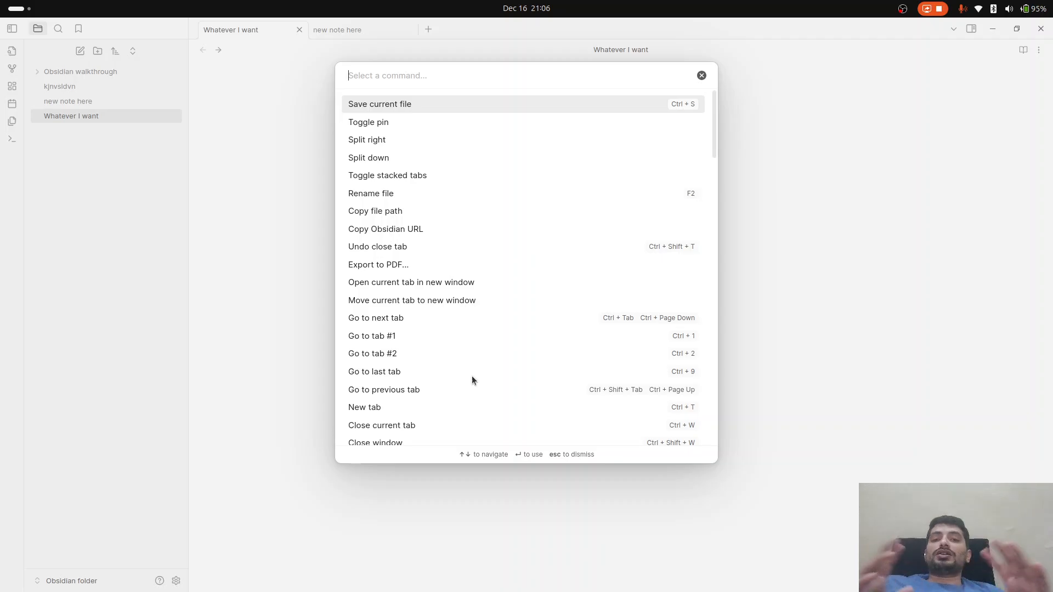
type("local")
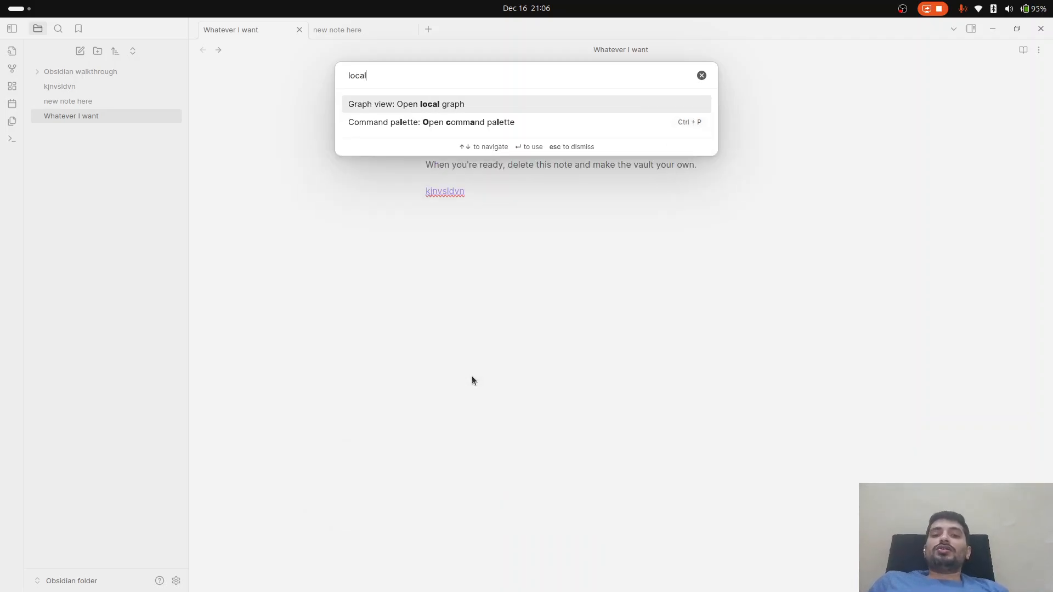
key("Return")
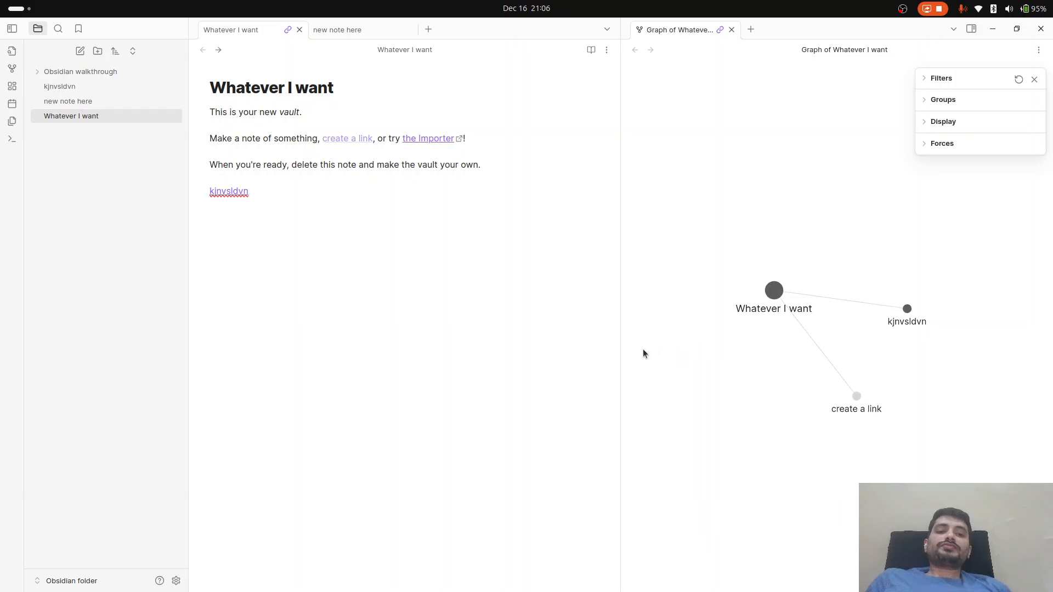
left_click_drag(619, 358, 813, 352)
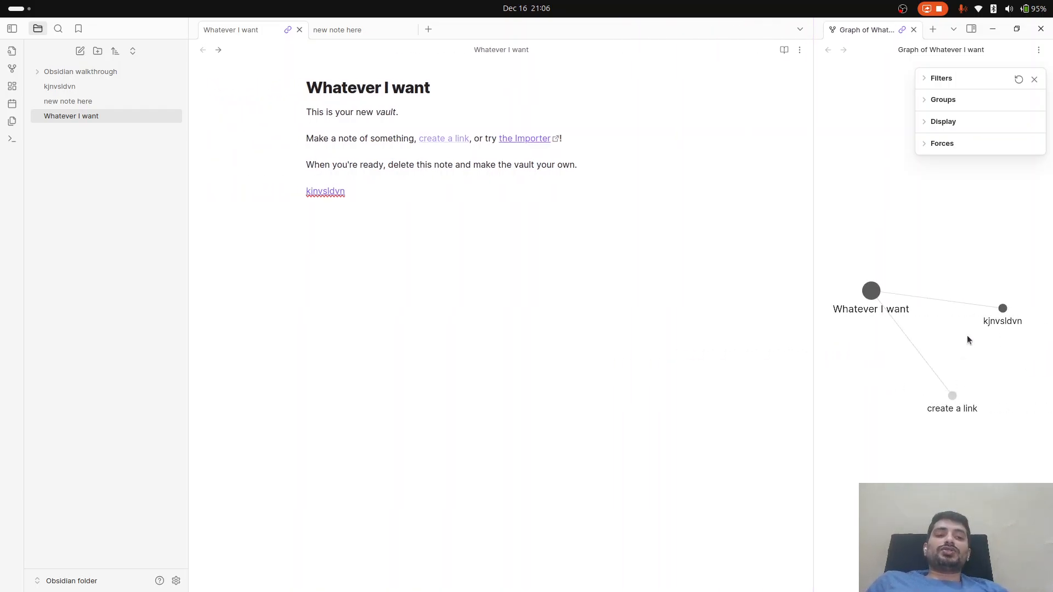
Step: Add a link to a nonexistent note named "new 1" below the "kjnvsldvn" link in the "Whatever I want" note
left_click(517, 364)
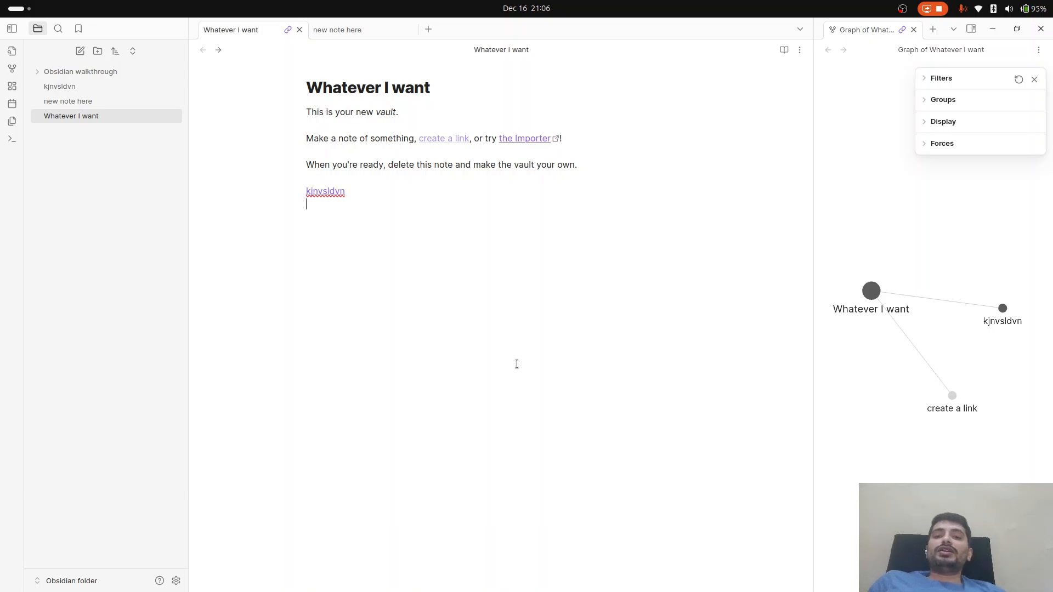
type("[[")
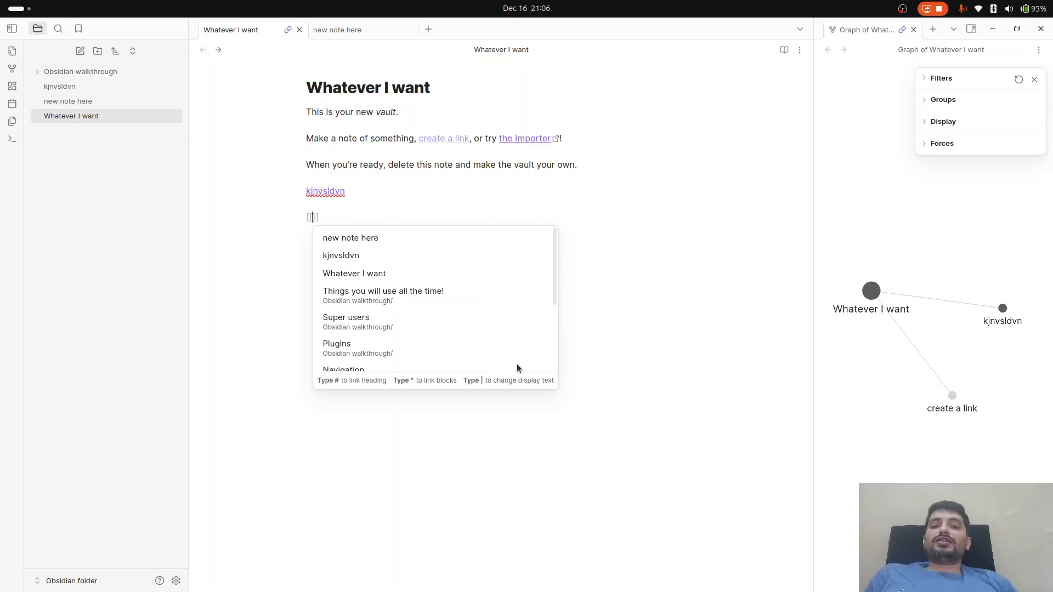
type("nwe 1")
key("BackSpace")
key("BackSpace")
key("BackSpace")
key("BackSpace")
key("BackSpace")
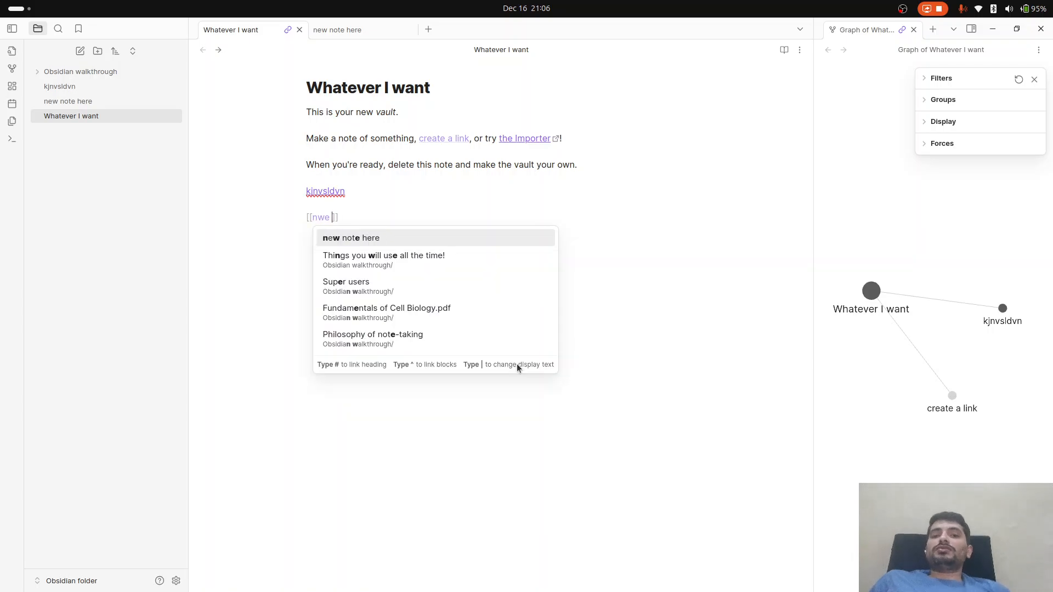
type("new 1")
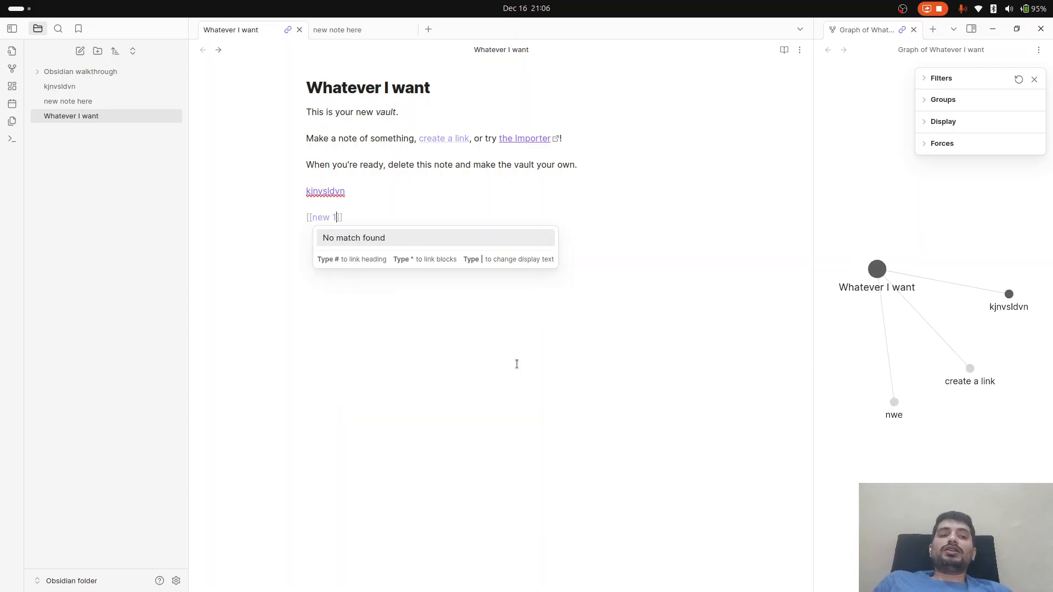
key("Return")
key("Return")
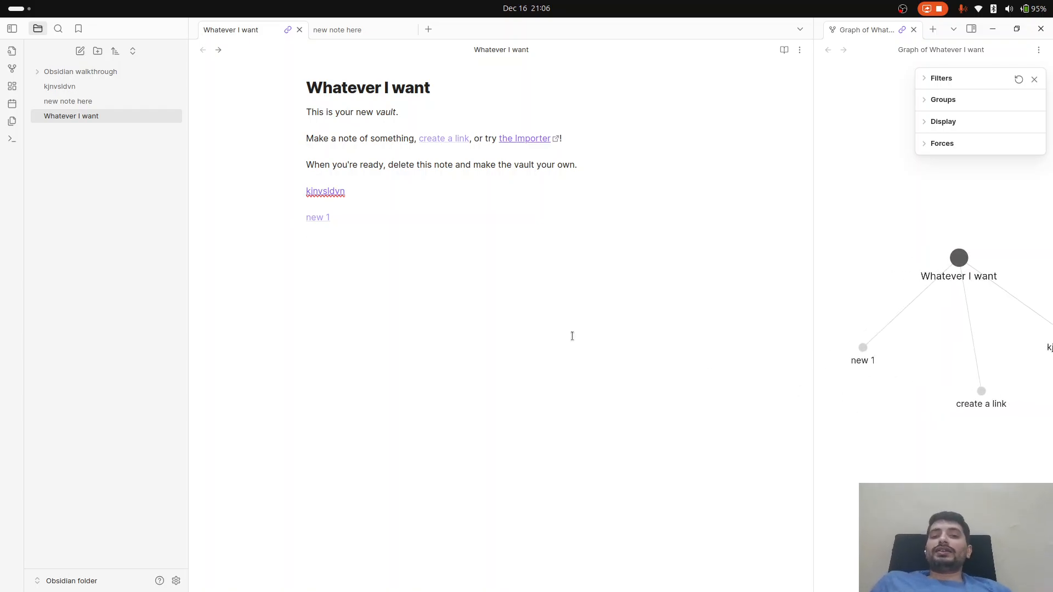
Step: Create the "new 1" note from its link, return to "Whatever I want", and hide the graph settings
left_click(316, 217)
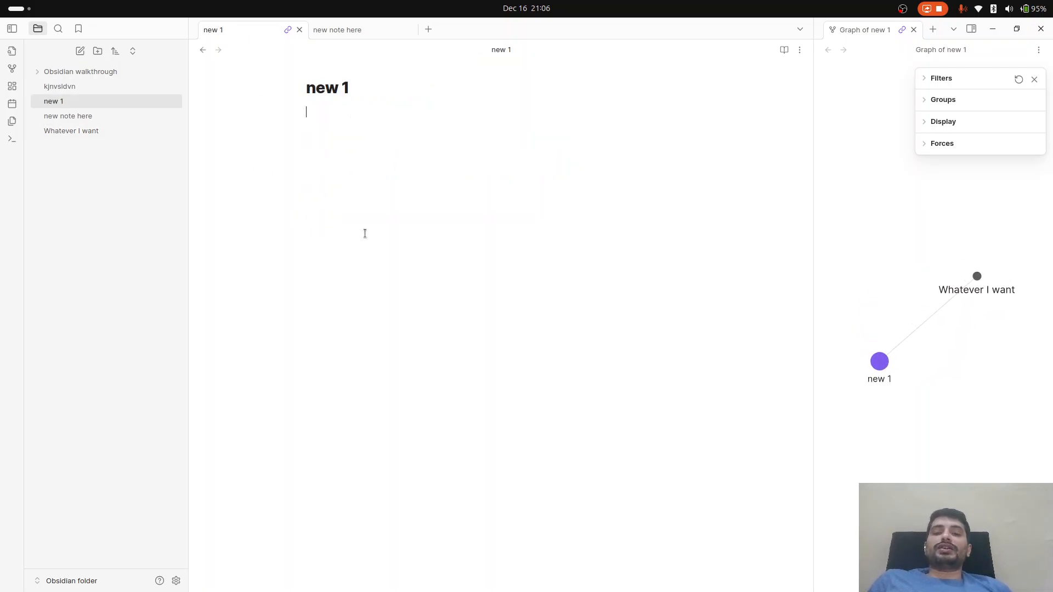
left_click(204, 50)
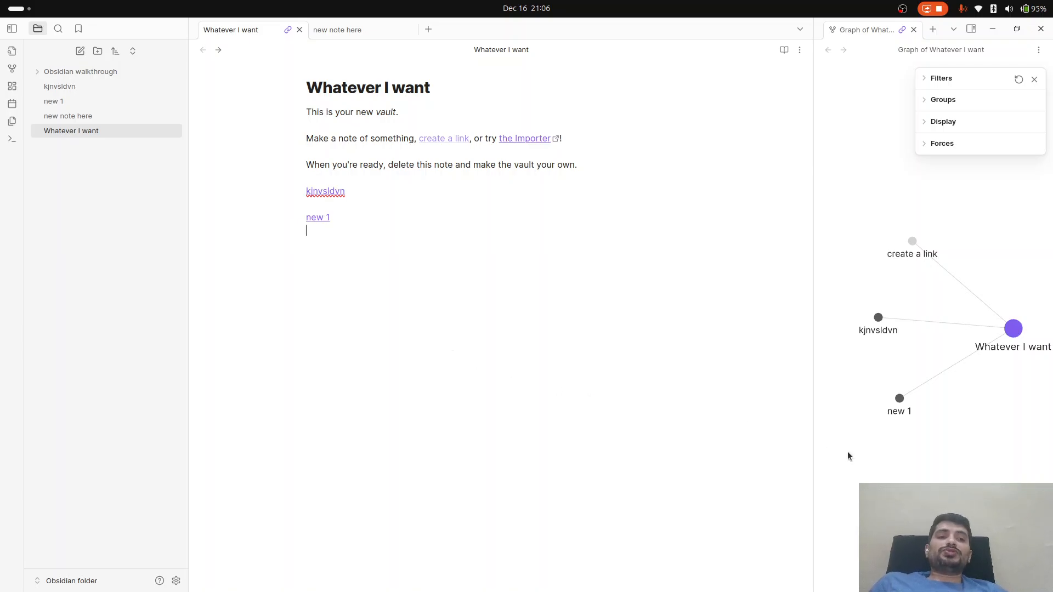
left_click(1034, 80)
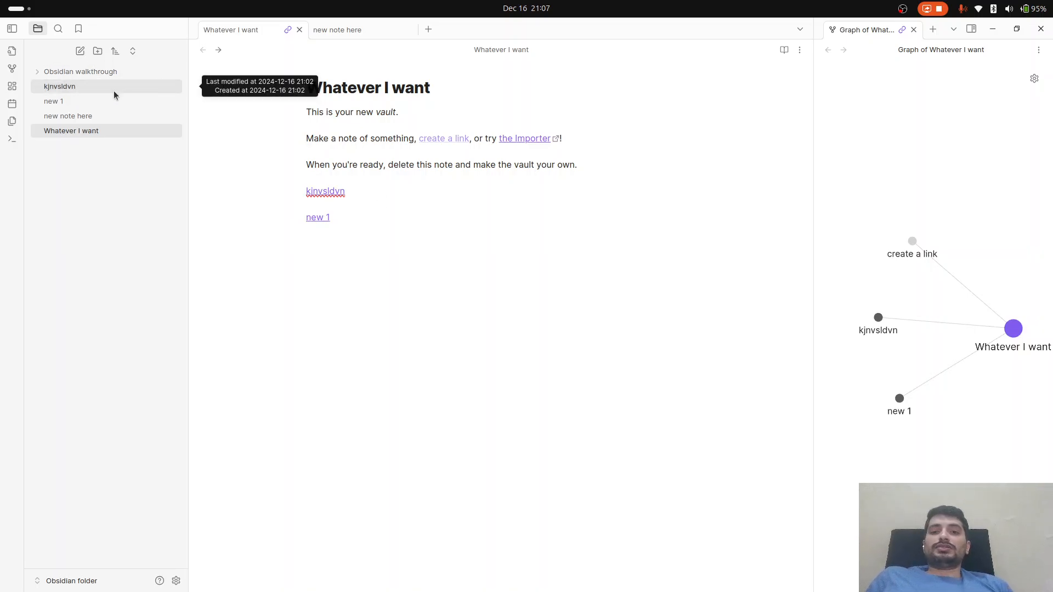
Step: Open the "new note here" note and insert a link to "Whatever I want" in it
left_click(118, 119)
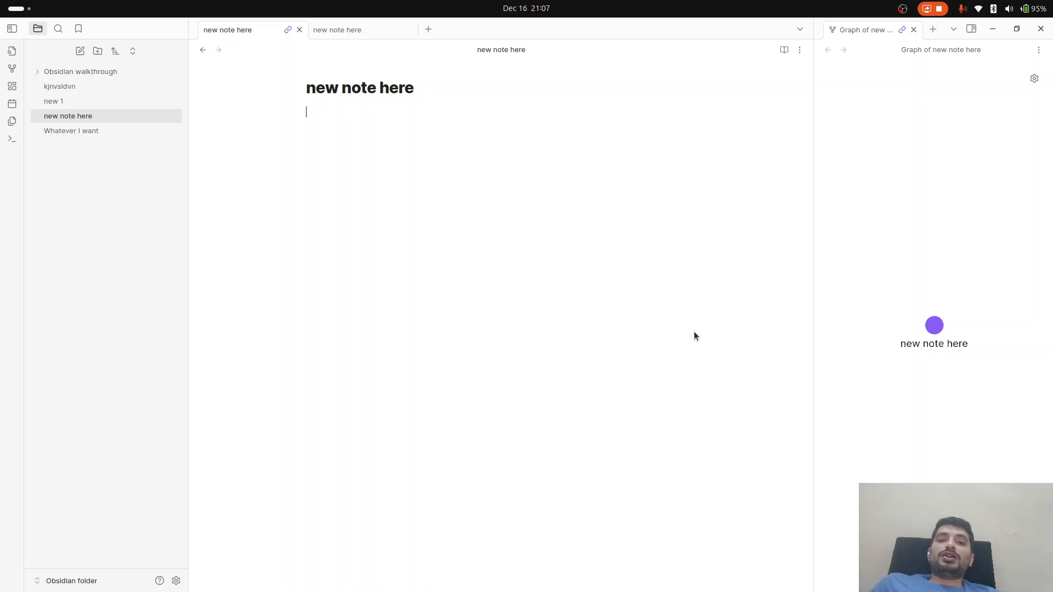
type("[[")
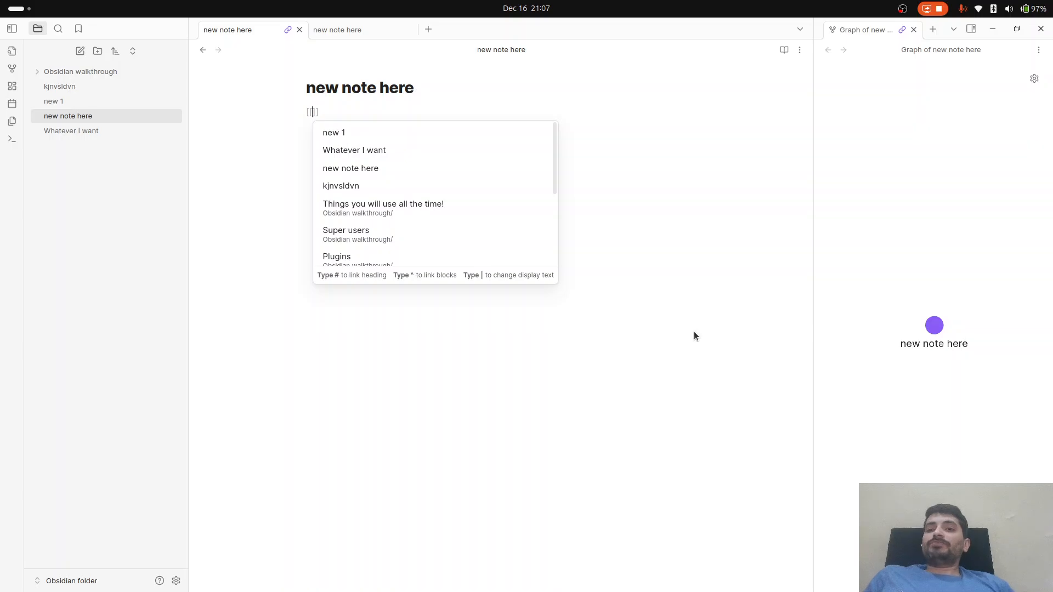
type("What")
key("Return")
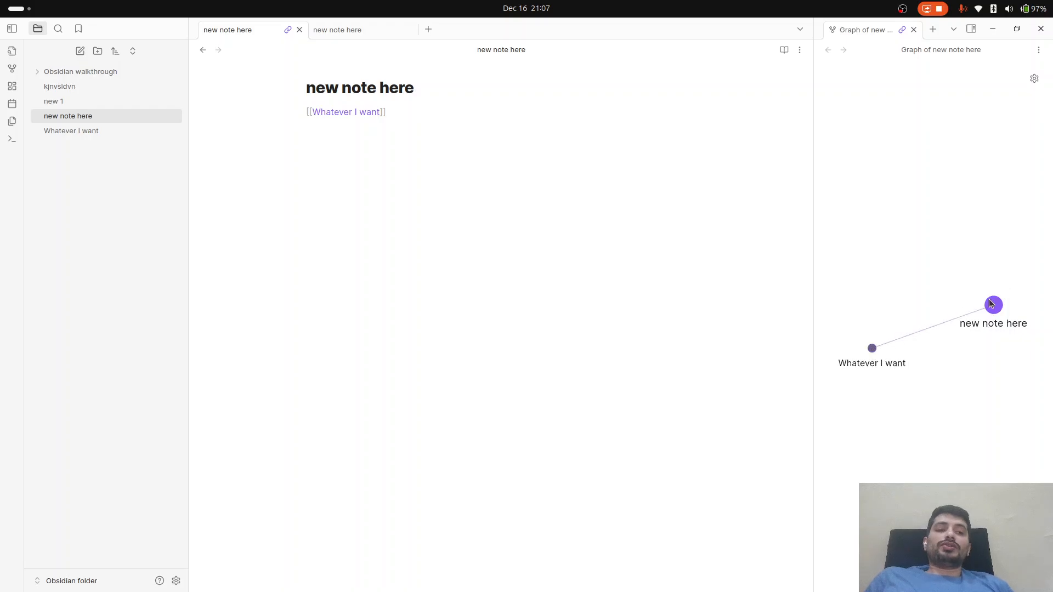
Step: Open "Whatever I want" from its node in the local graph, and close the separate "new note here" tab
left_click(870, 348)
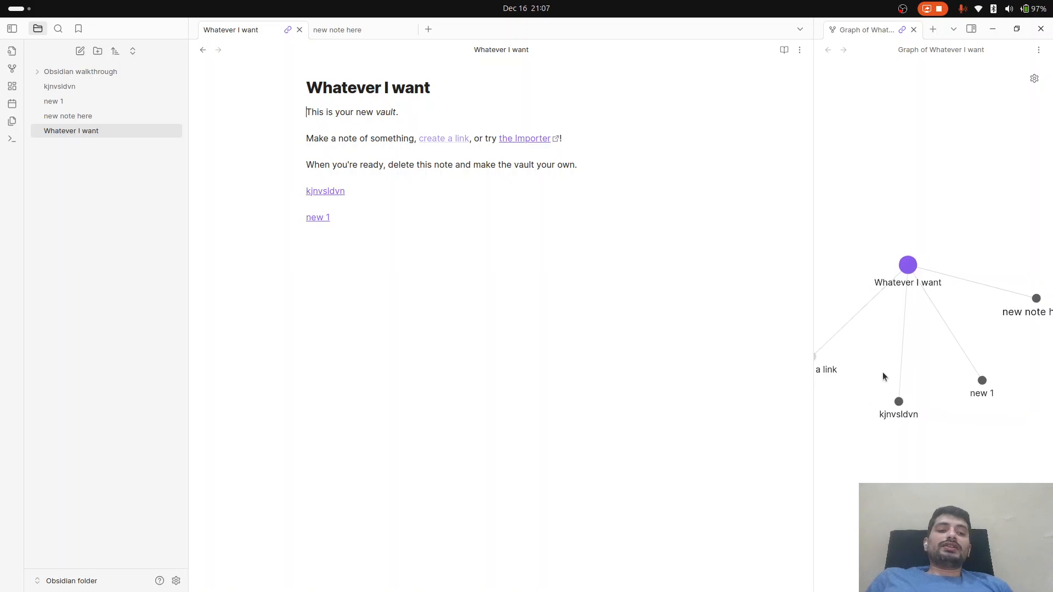
left_click_drag(883, 374, 836, 380)
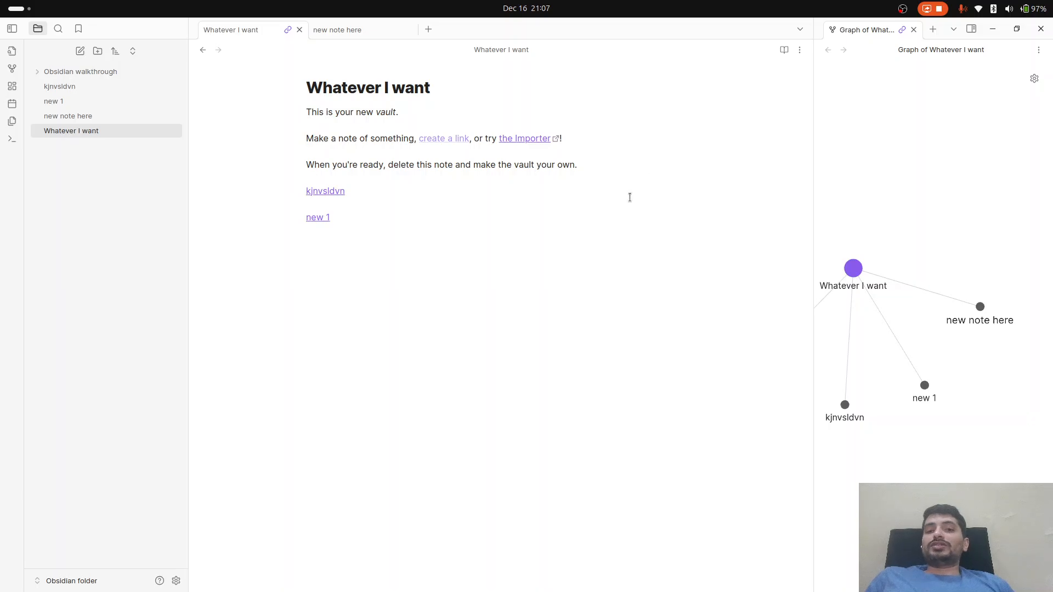
scroll(867, 203, "down", 2)
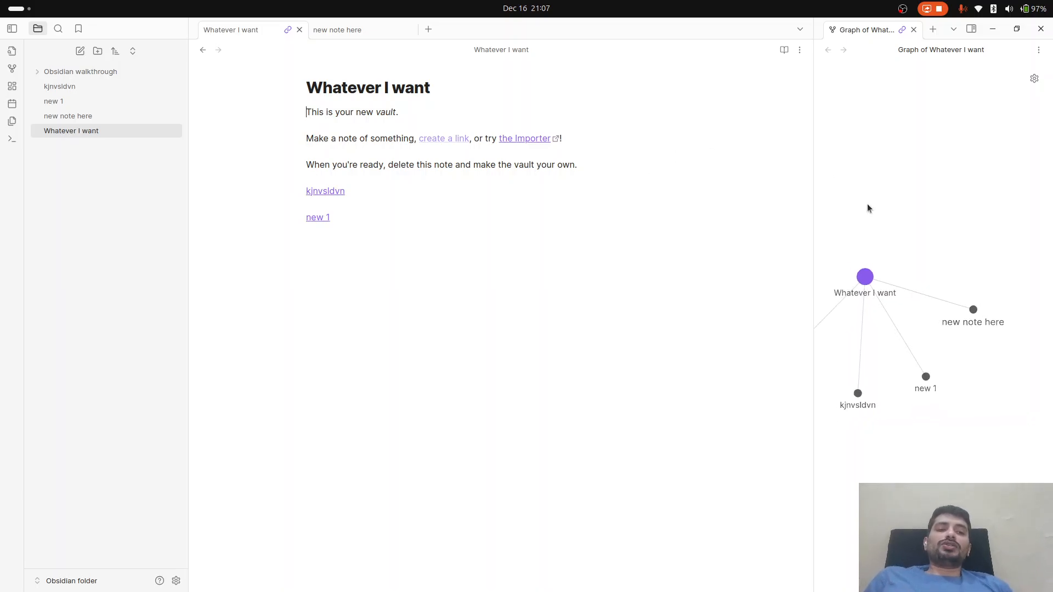
left_click_drag(867, 202, 916, 189)
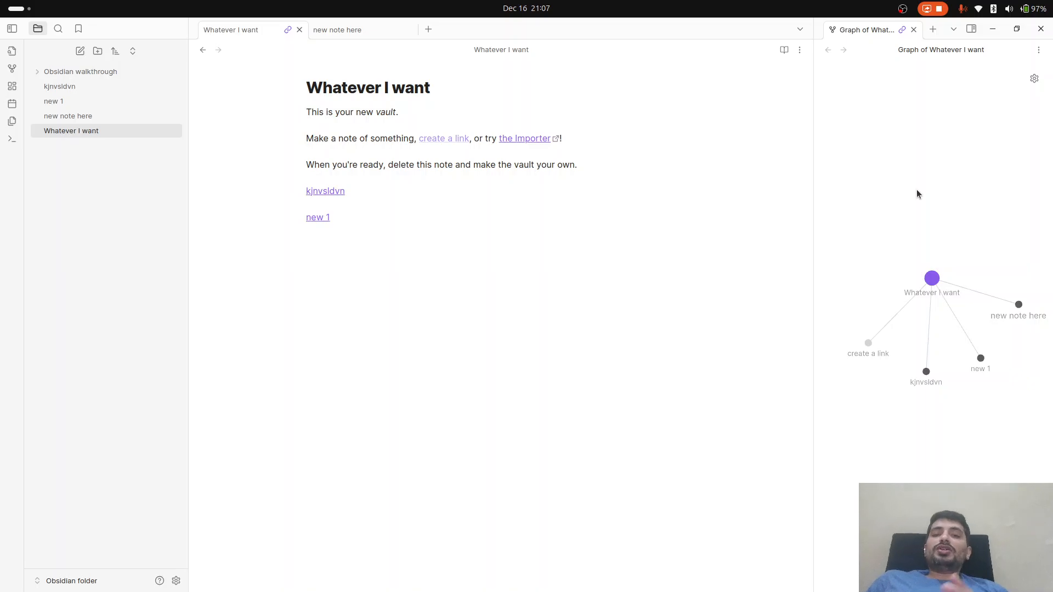
left_click(386, 33)
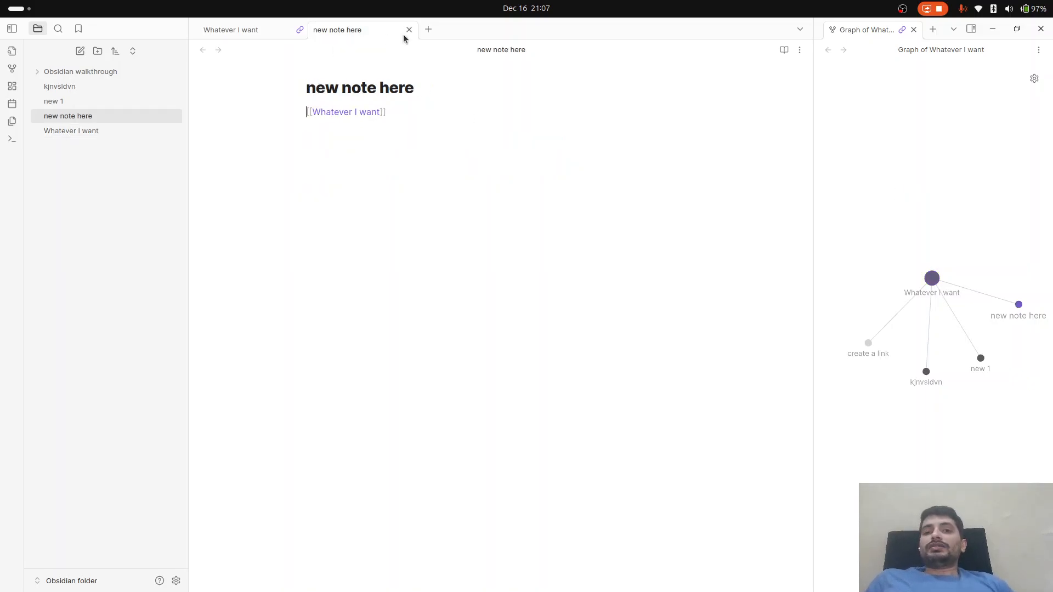
left_click(411, 32)
Step: Expand the "Obsidian walkthrough" folder and open the "Navigation" note through its link in "Things you will use all the time!"
left_click(112, 73)
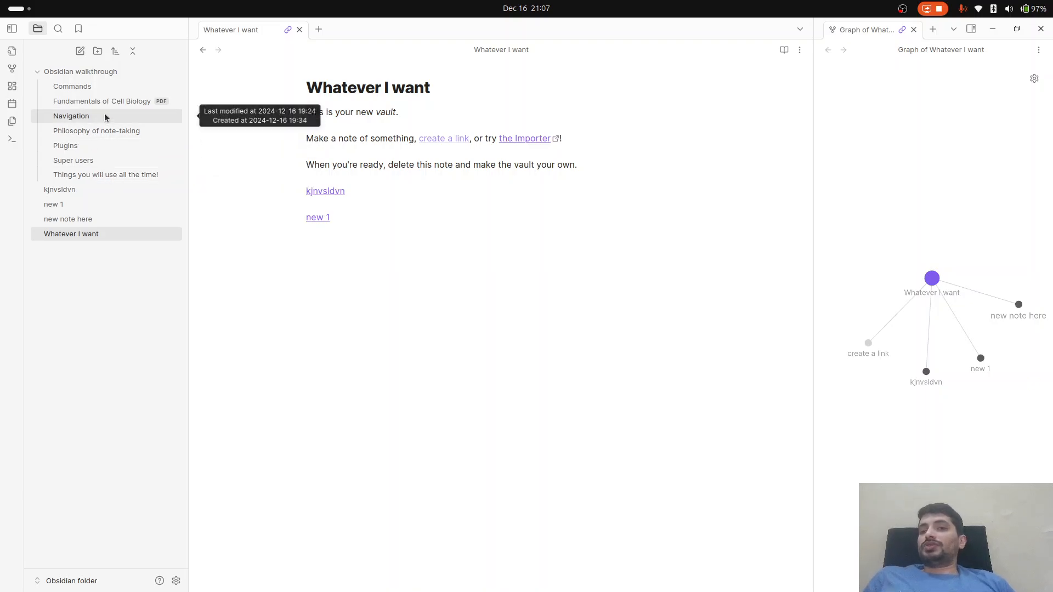
left_click(123, 176)
left_click(328, 298)
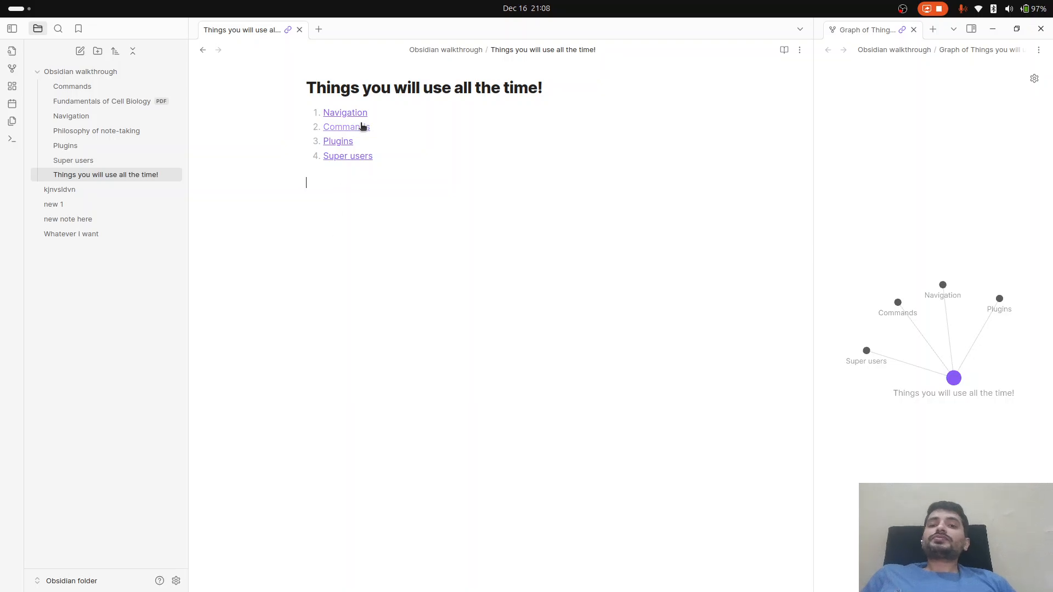
left_click(348, 113)
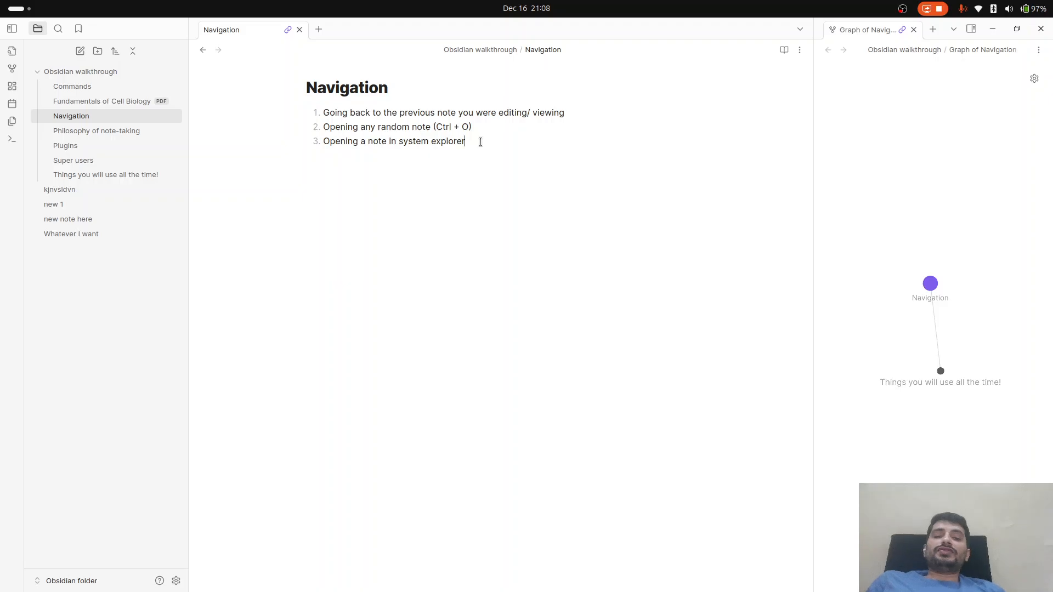
Step: Open the "Whatever I want" note by searching for "whateve" in the quick switcher, and go back to the "Navigation" note
key("ctrl+o")
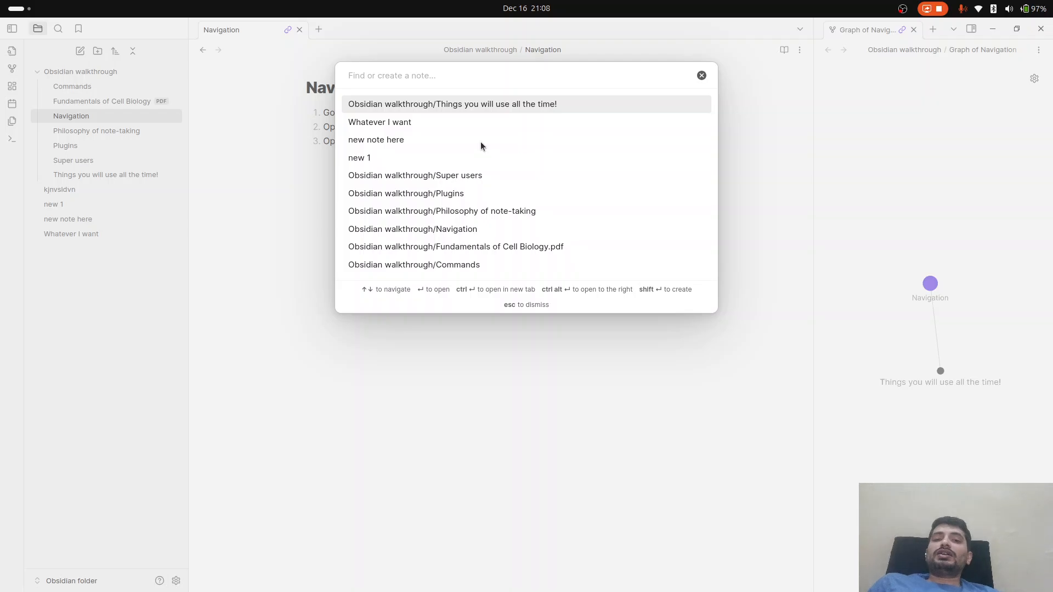
type("whateve")
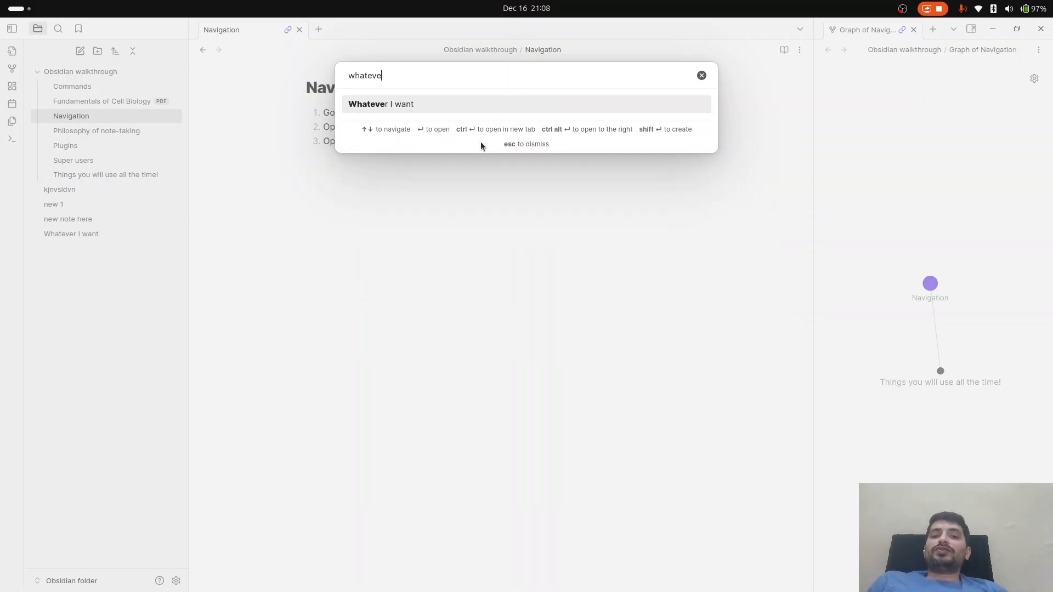
key("Return")
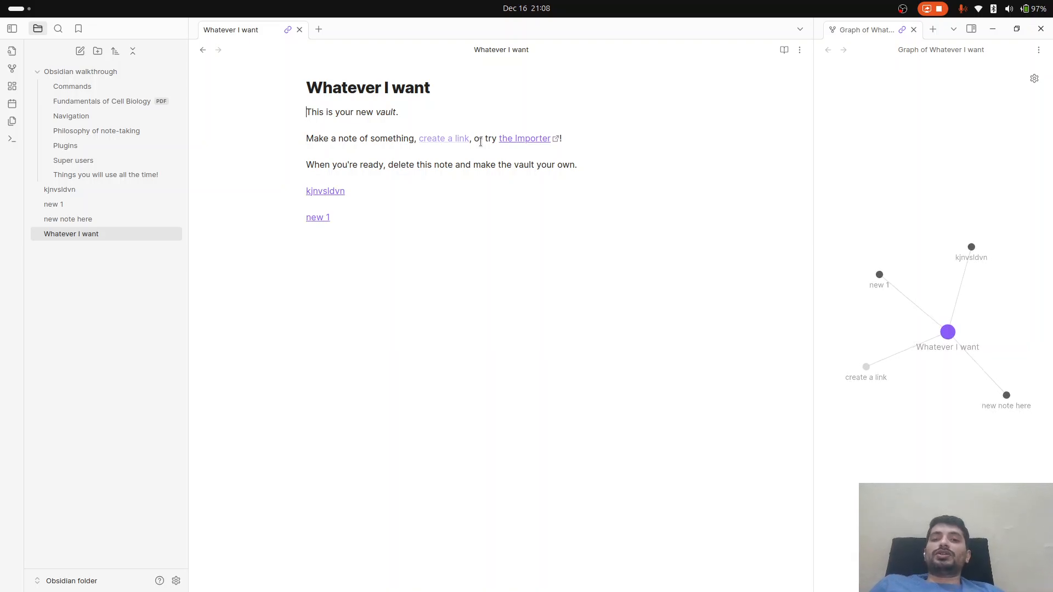
left_click(203, 50)
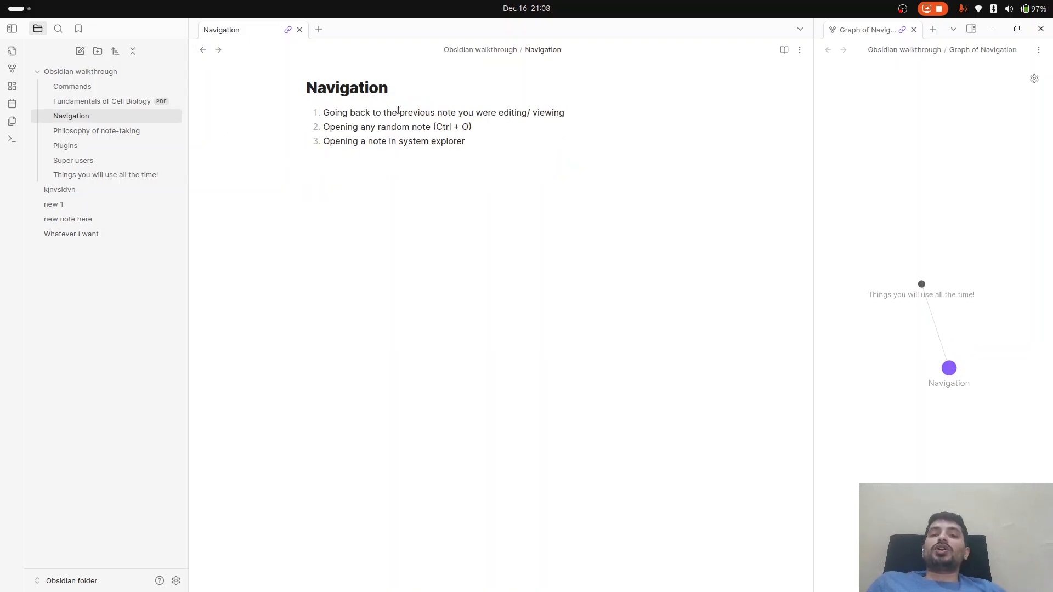
Step: Find the navigation hotkeys in the settings and replace the "Navigate back" hotkey with Alt + ←
left_click(176, 580)
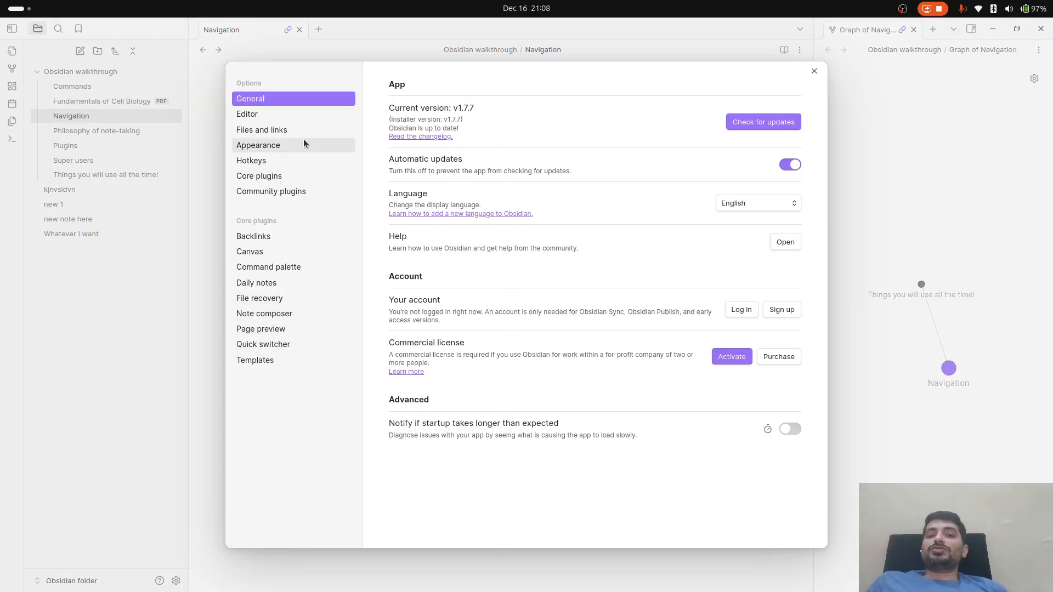
left_click(257, 160)
type("navi")
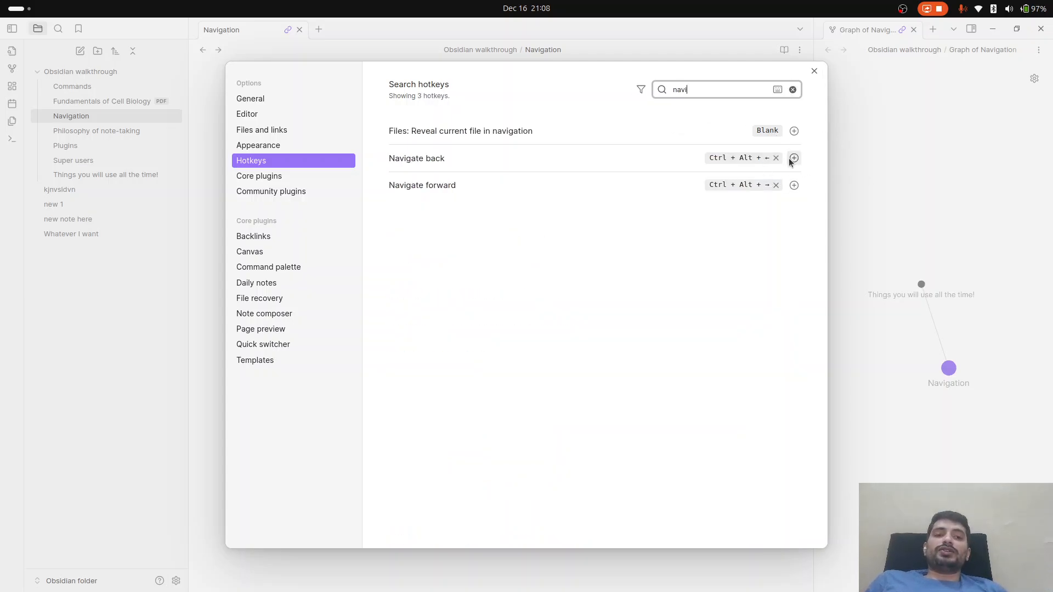
left_click(775, 158)
left_click(794, 158)
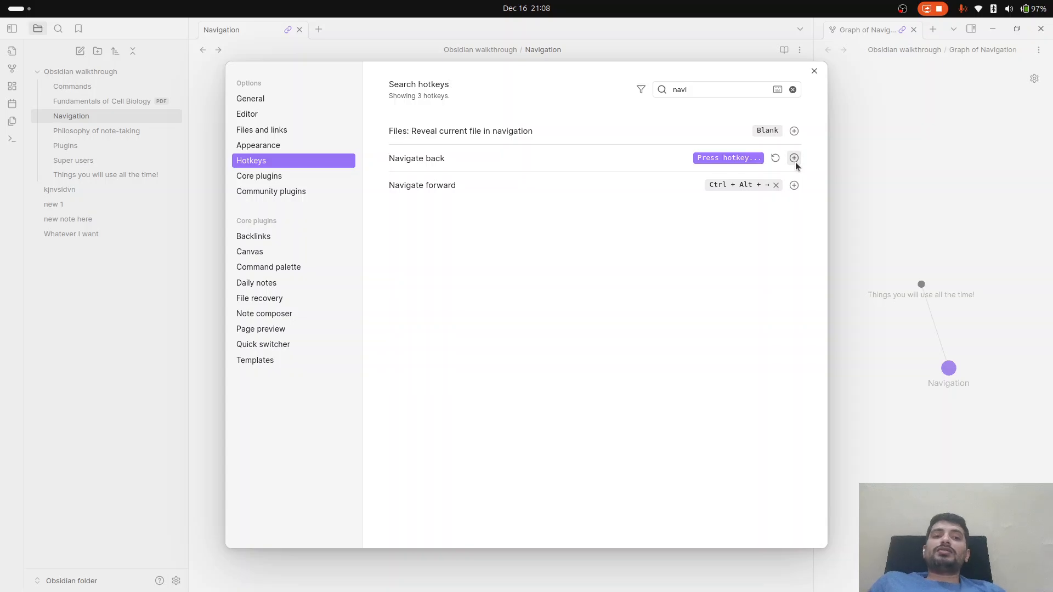
key("alt+Left")
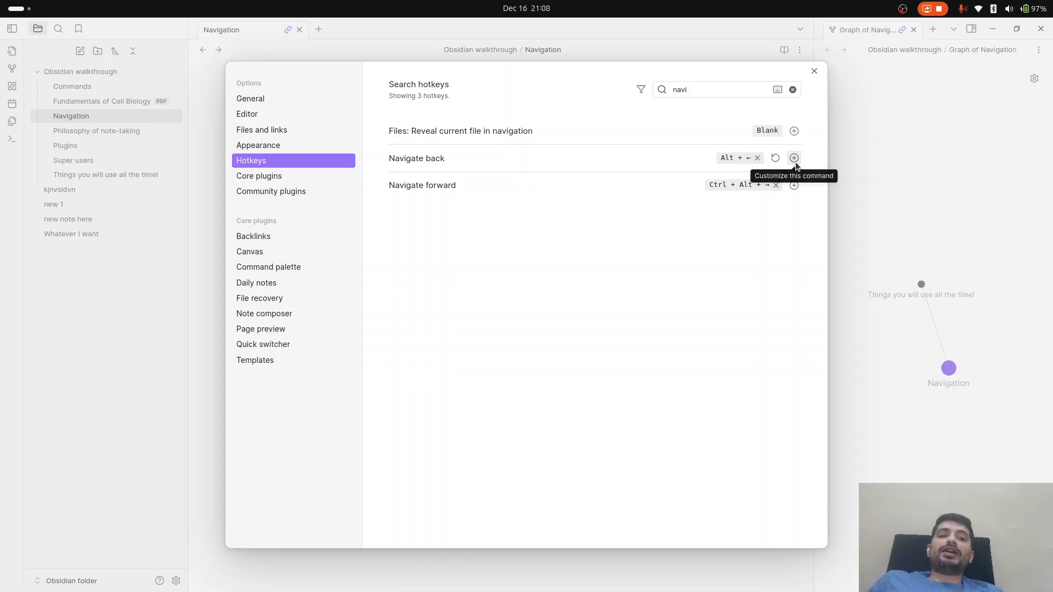
Step: Replace the "Navigate forward" hotkey with Alt + → and close the settings
left_click(776, 185)
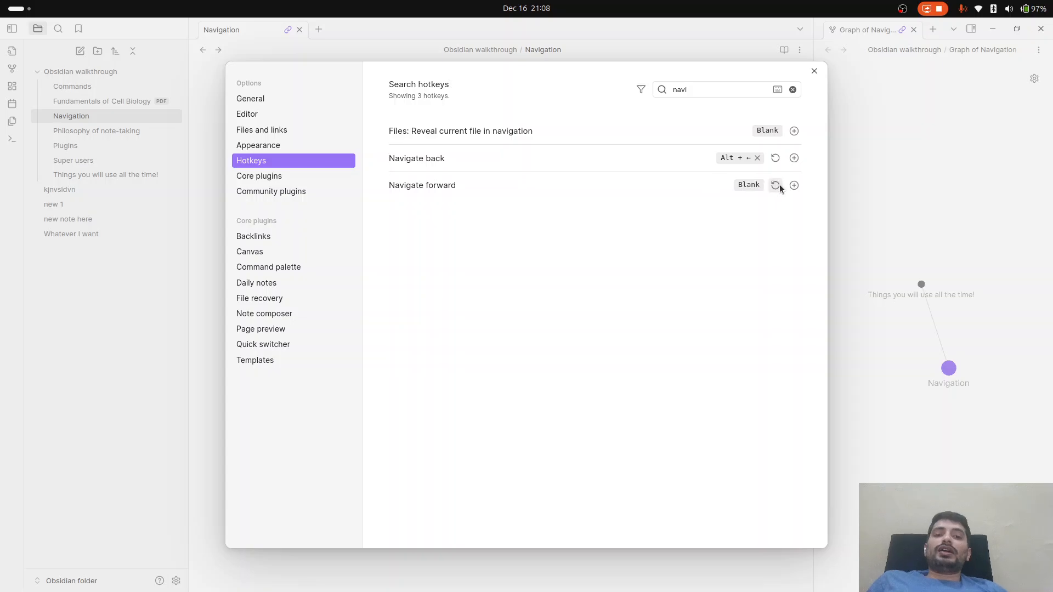
left_click(794, 185)
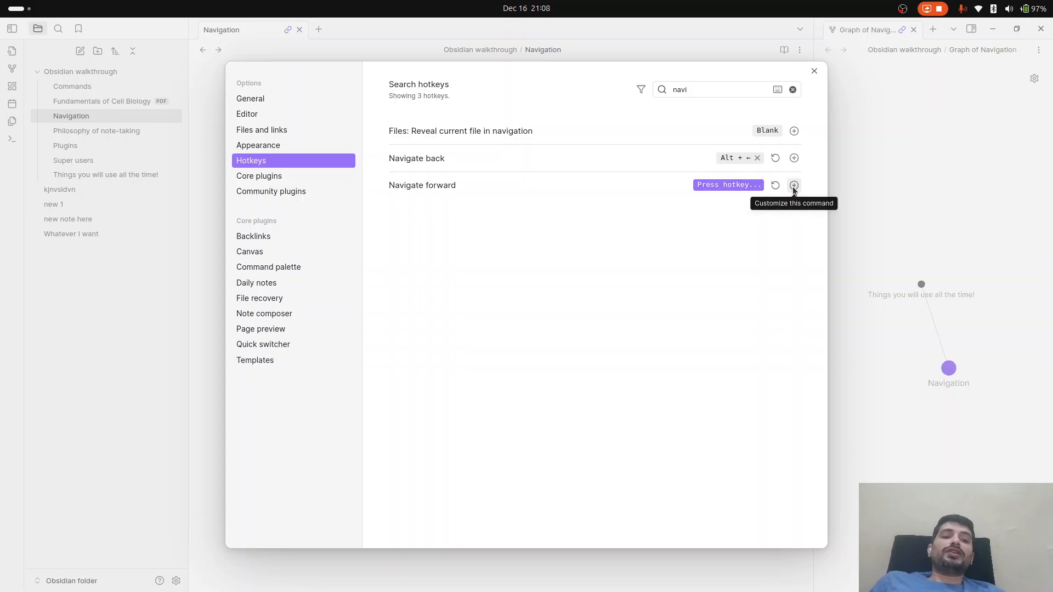
key("alt+Right")
left_click(817, 75)
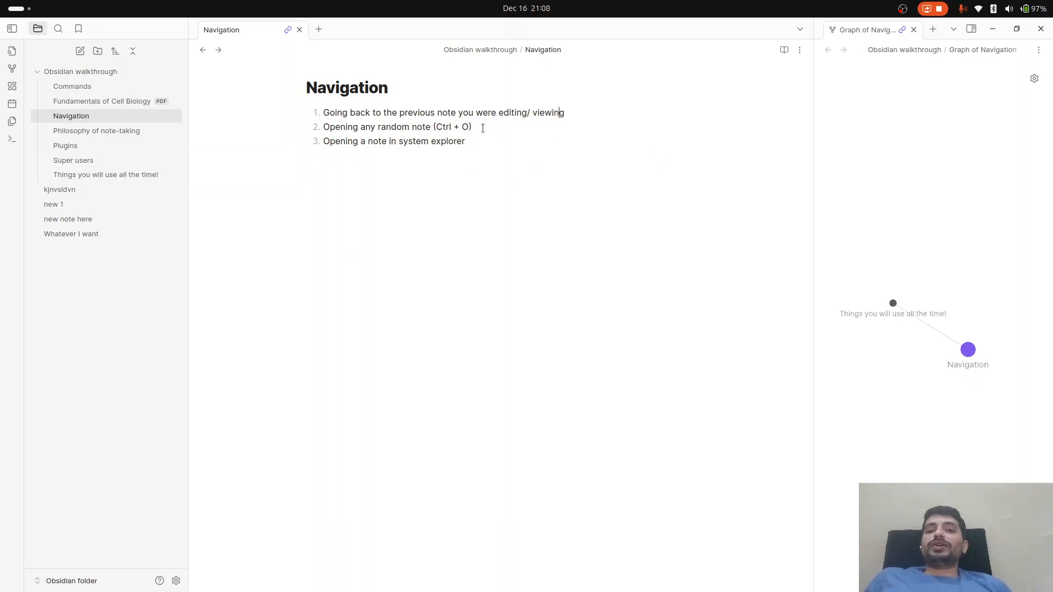
triple_click(465, 143)
left_click_drag(478, 128, 424, 109)
left_click(399, 145)
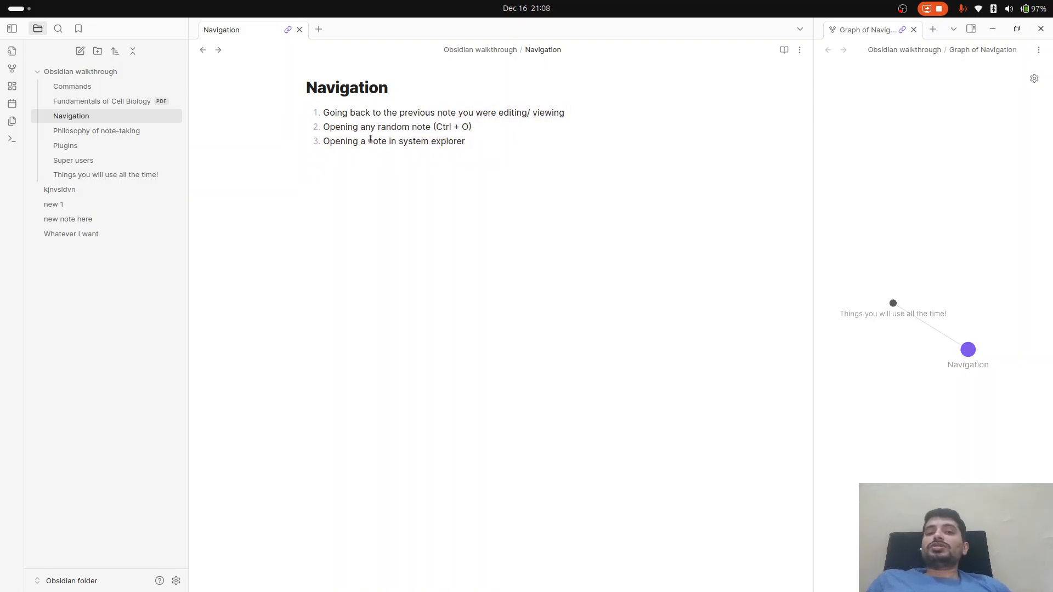
Step: View the "Philosophy of note-taking" note and the "Fundamentals of Cell Biology" PDF in the "Obsidian walkthrough" folder
left_click(139, 135)
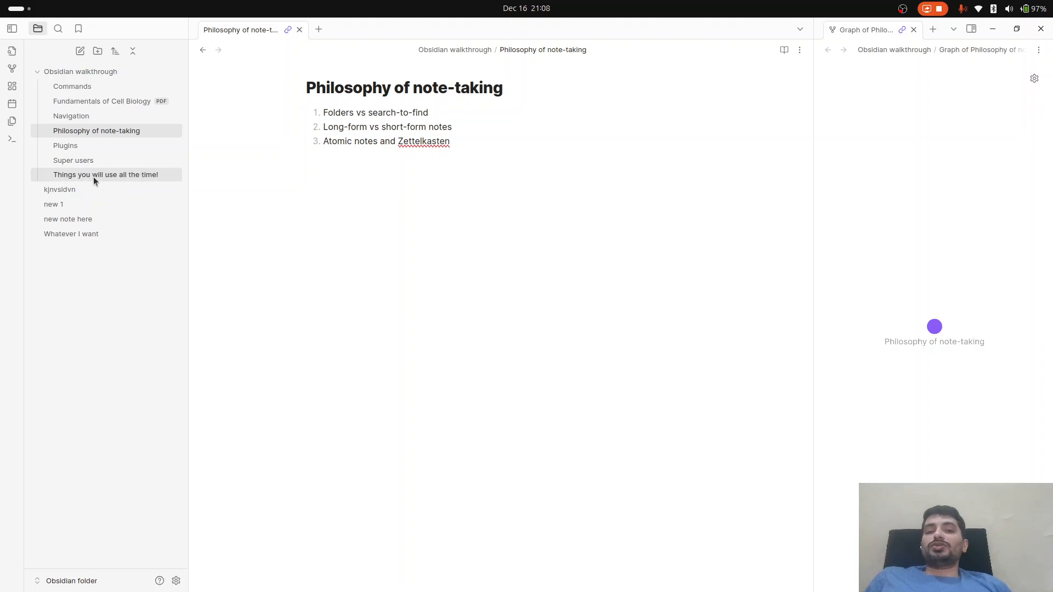
key("ctrl+alt+Left")
key("ctrl+alt+Left")
left_click(118, 104)
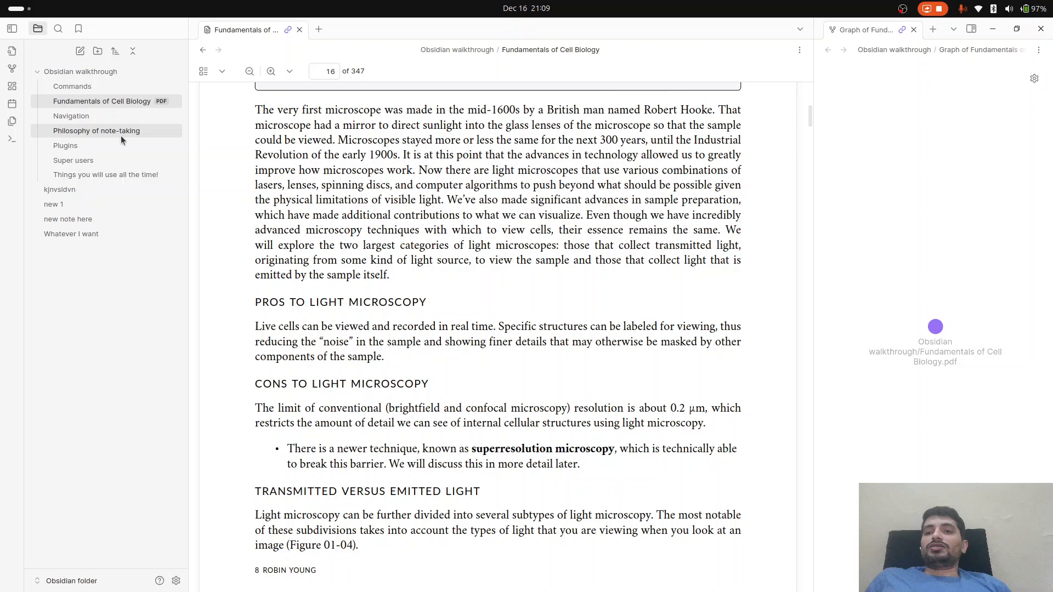
Step: Open the "Commands" note through its link in "Things you will use all the time!"
left_click(114, 173)
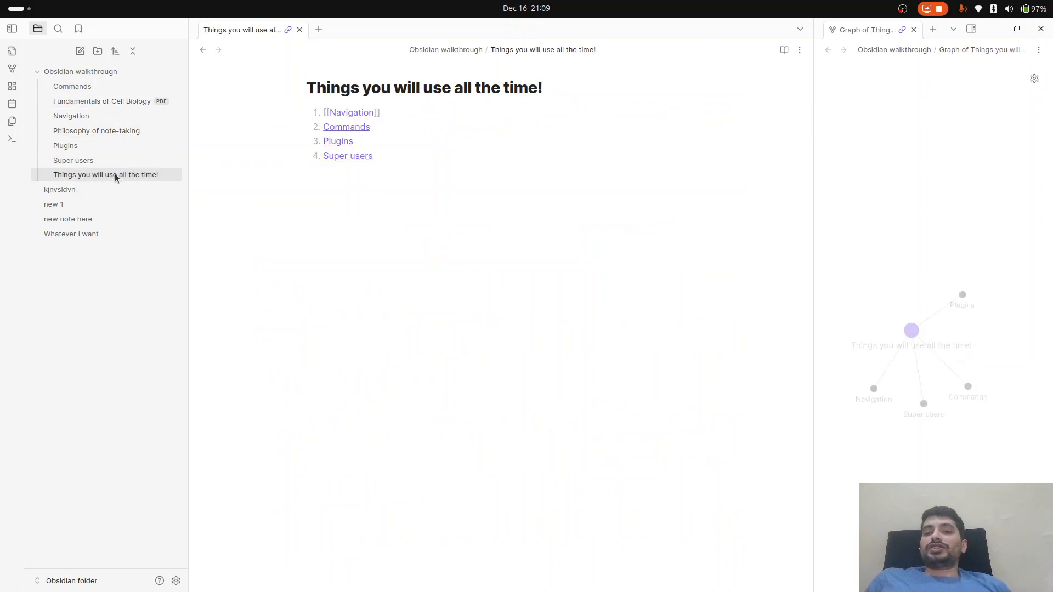
left_click(349, 128)
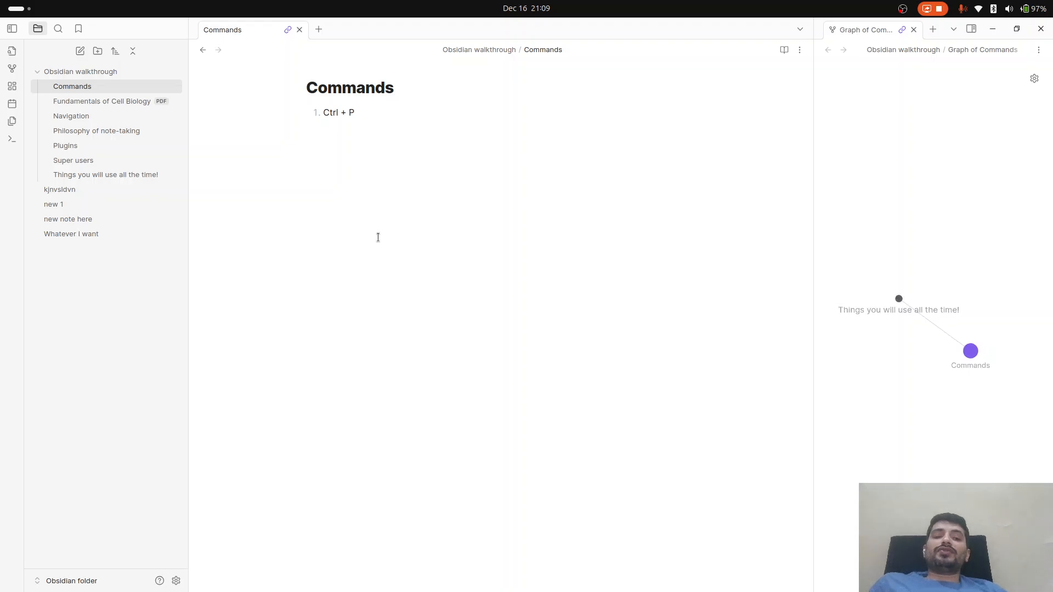
Step: Search the available commands for "local" and dismiss the command palette without running anything
key("ctrl+p")
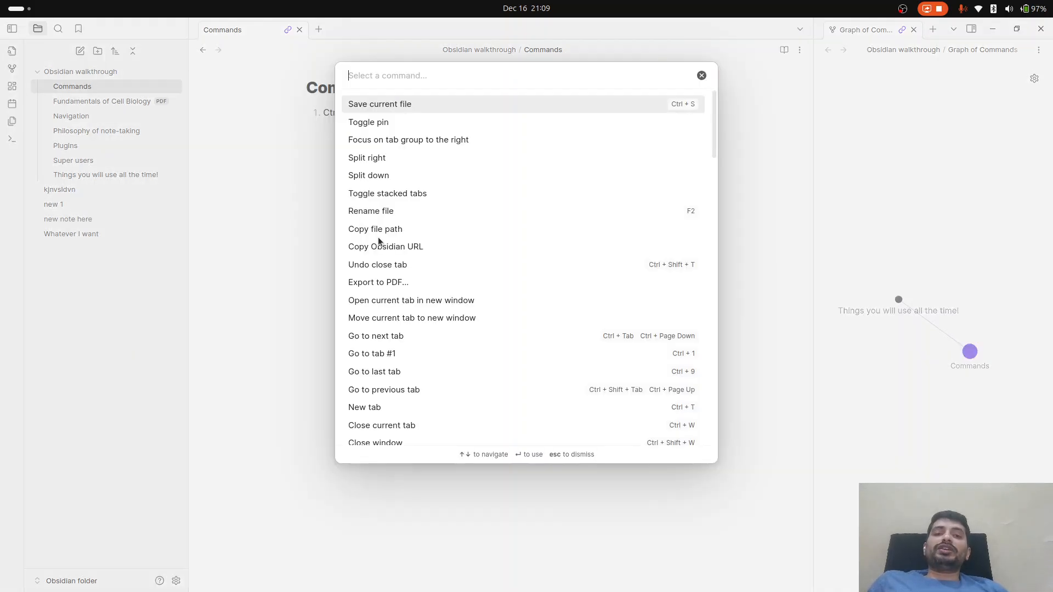
type("local")
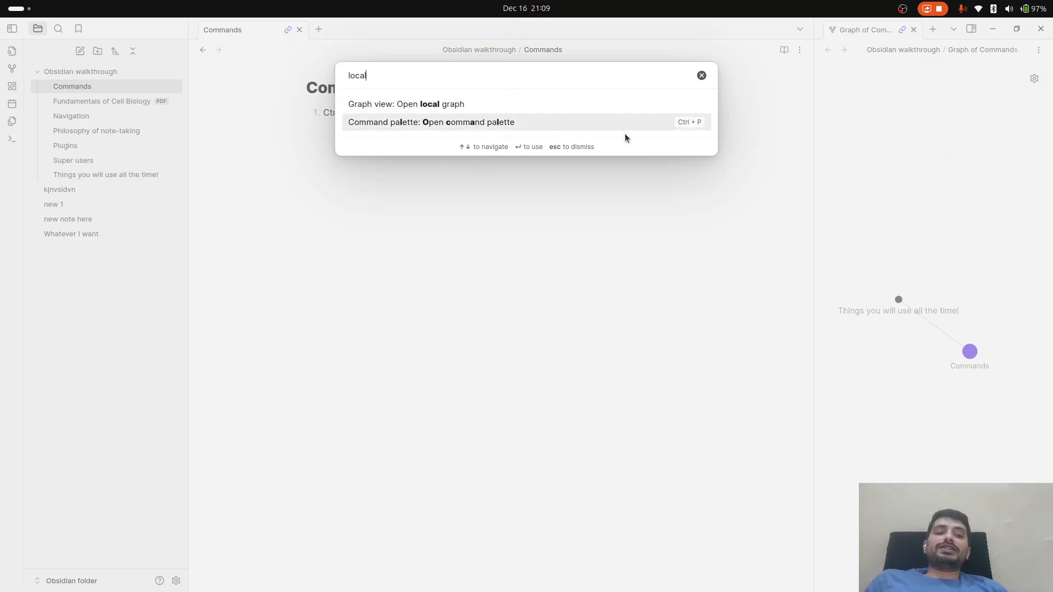
left_click(709, 254)
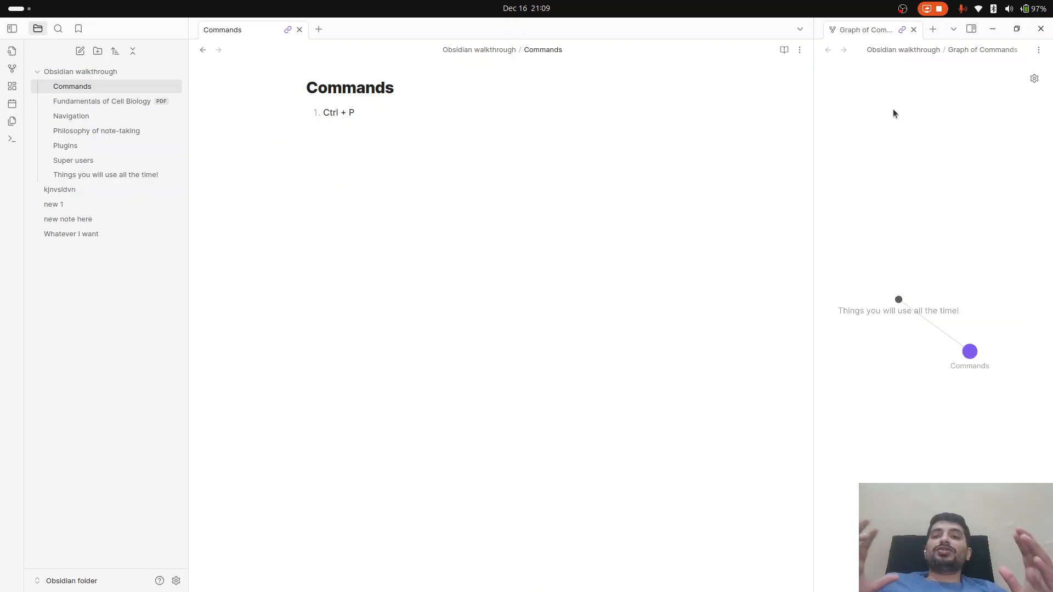
Step: View this vault's full graph, switch to the "Obsidian Vault" window, and examine the note network in its graph view up close and overall
left_click(12, 69)
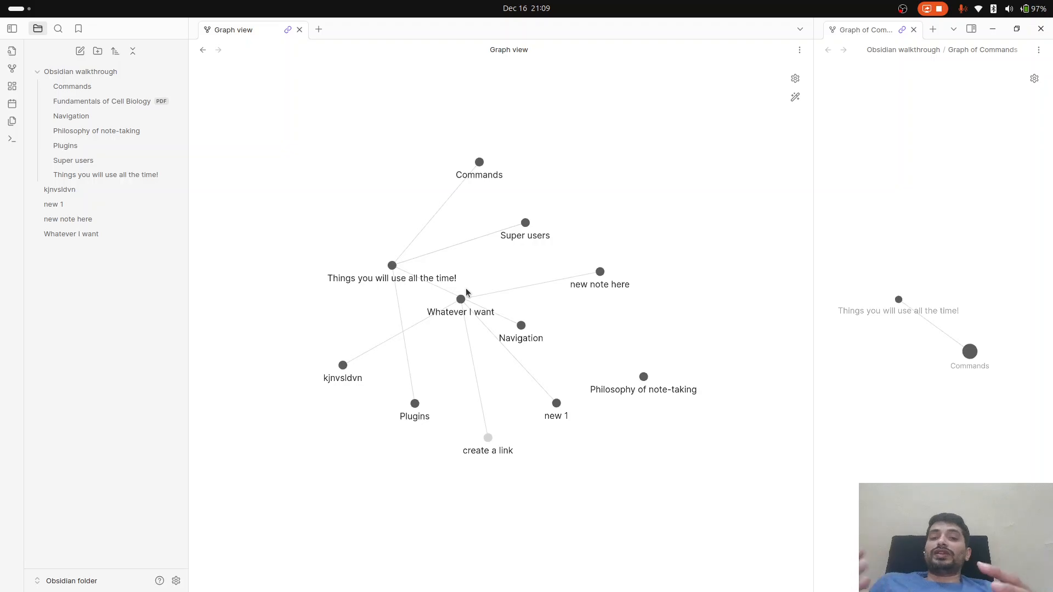
key("alt+Tab")
key("alt+Tab")
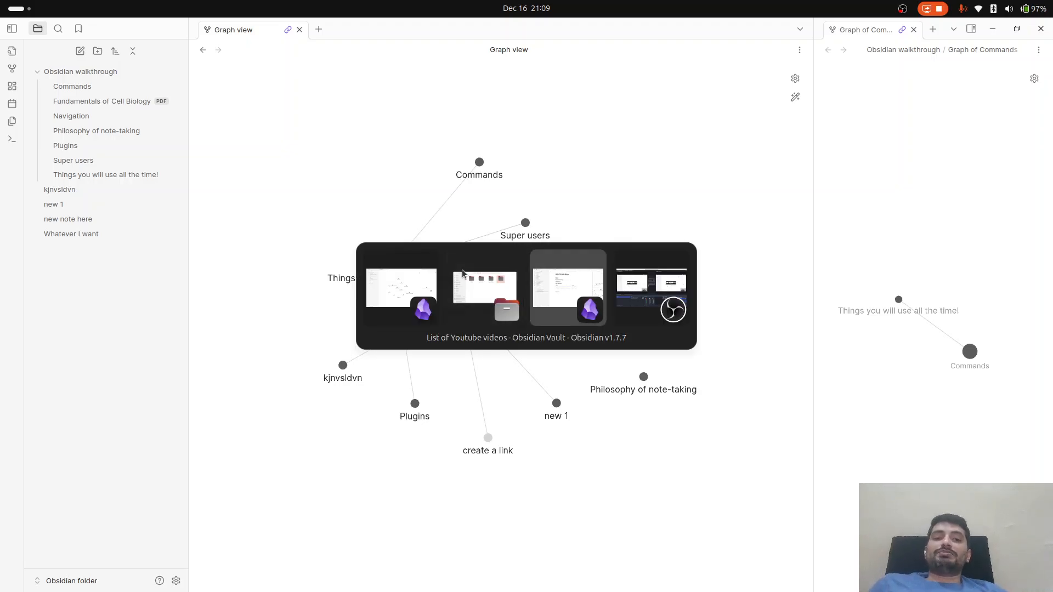
left_click(15, 78)
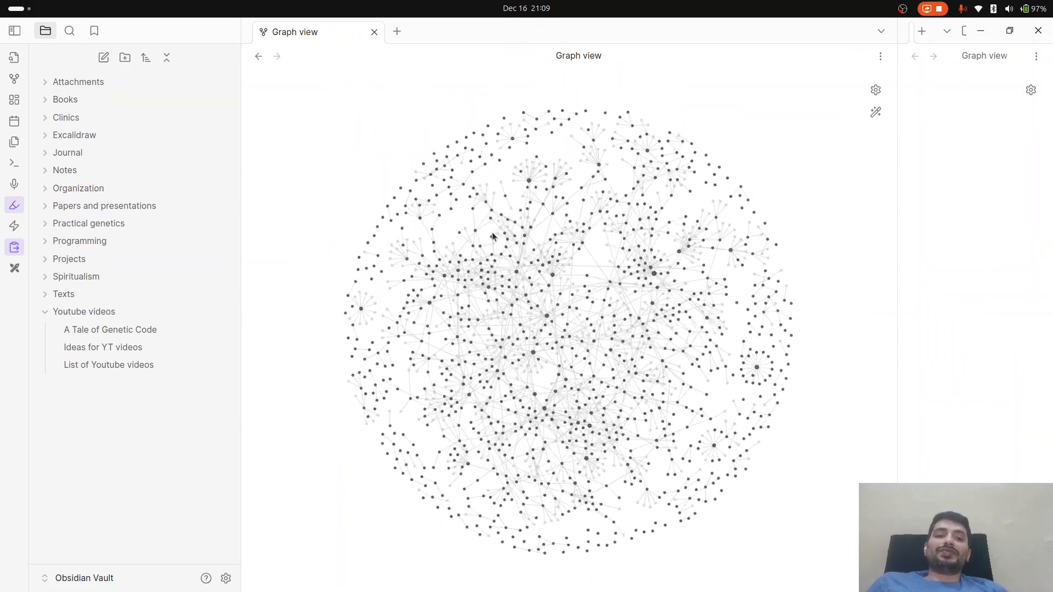
scroll(492, 233, "up", 10)
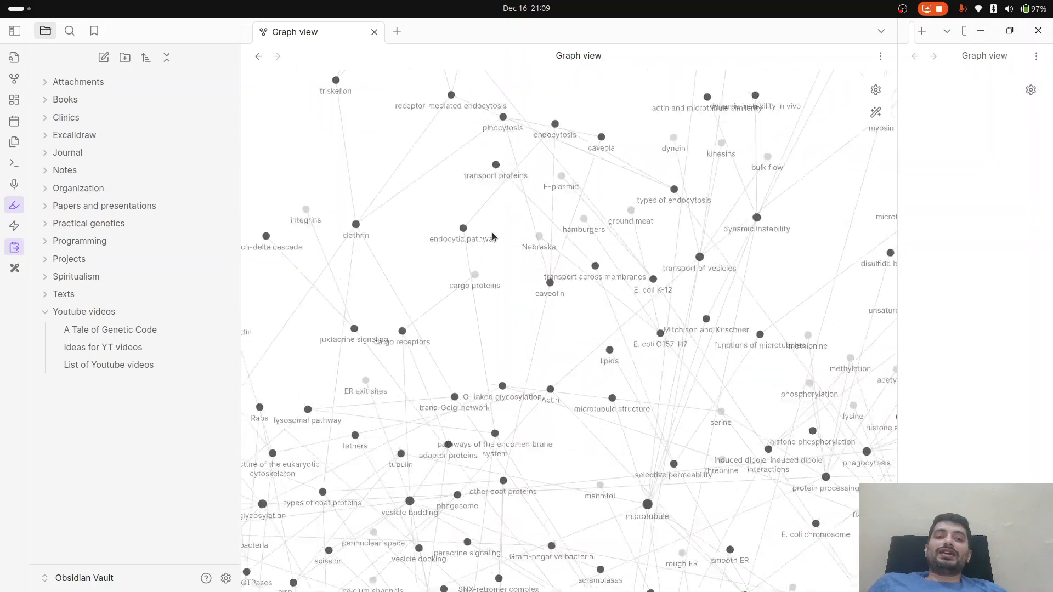
scroll(491, 237, "down", 3)
scroll(491, 237, "down", 2)
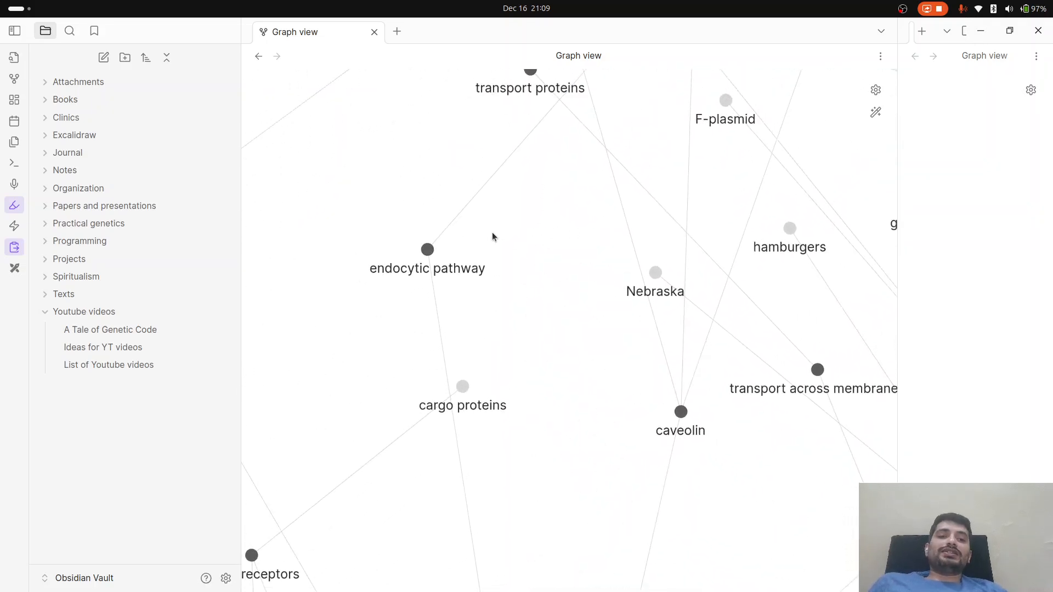
scroll(492, 237, "down", 5)
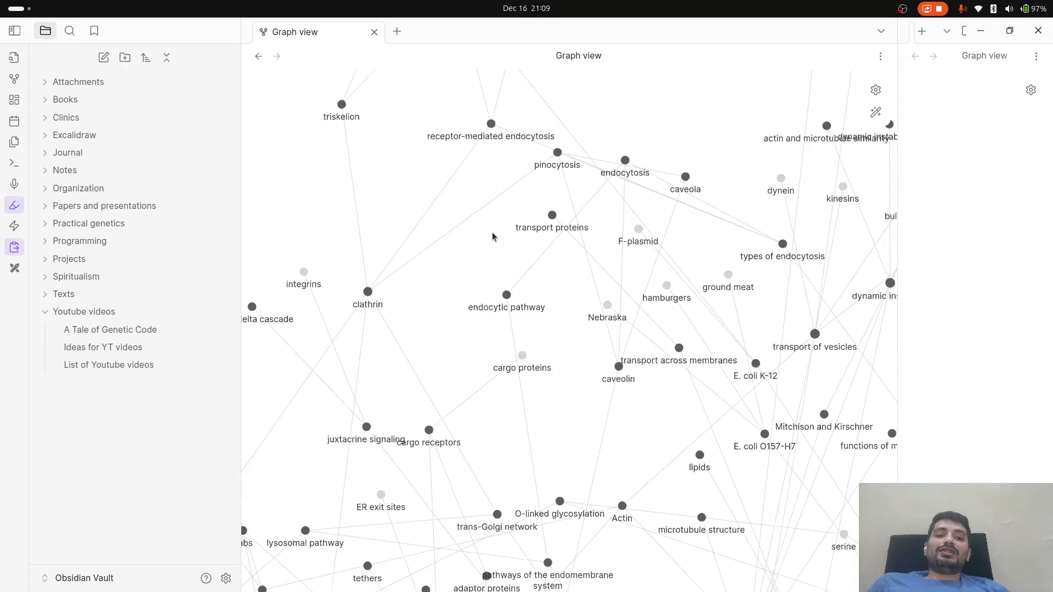
scroll(492, 237, "down", 6)
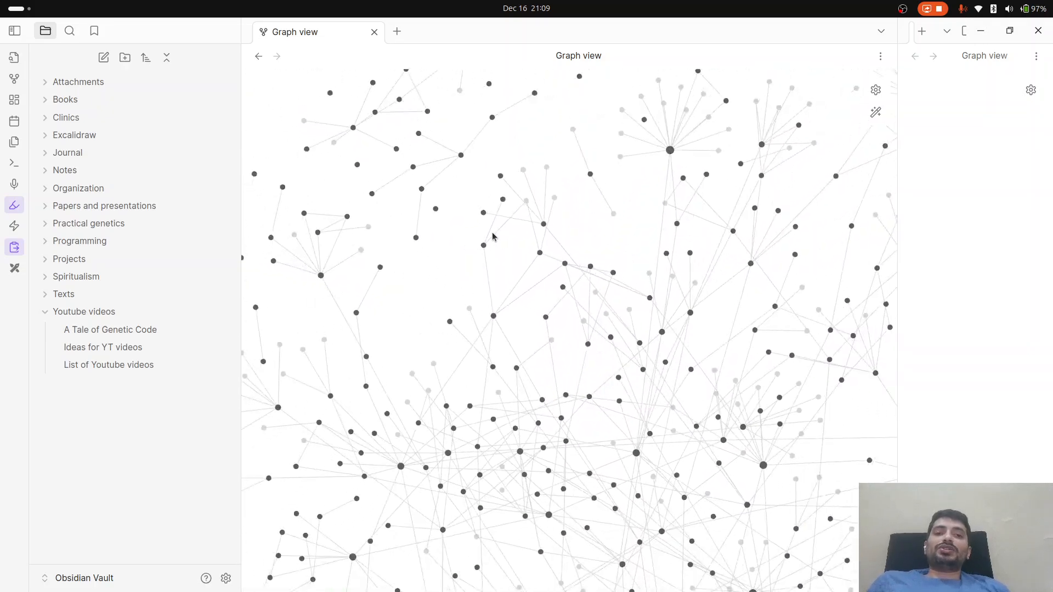
scroll(492, 237, "down", 8)
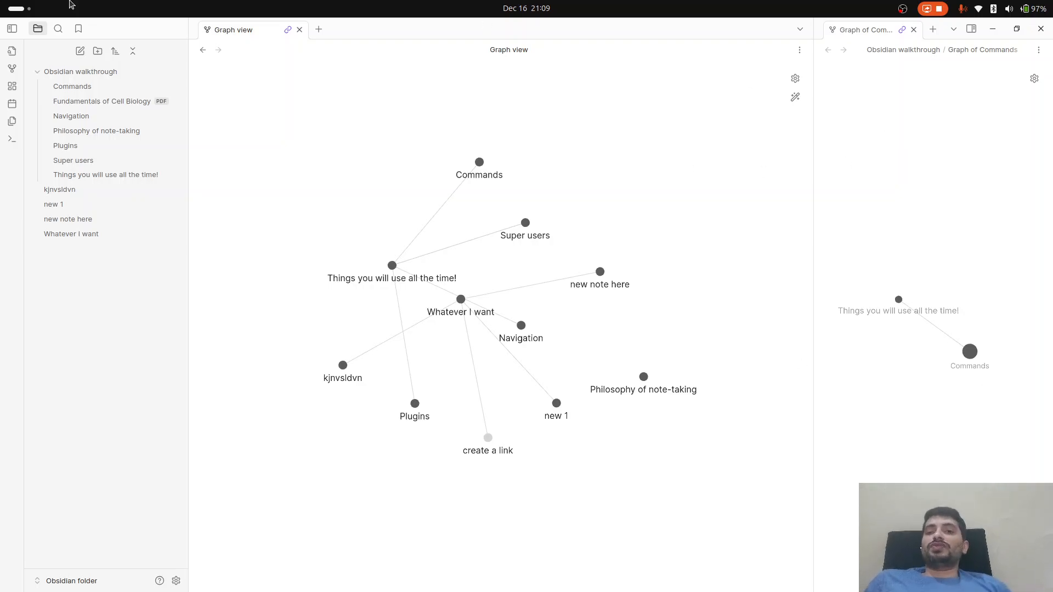
Step: Return to the "Things you will use all the time!" note and open the "Plugins" note through its link
left_click(204, 50)
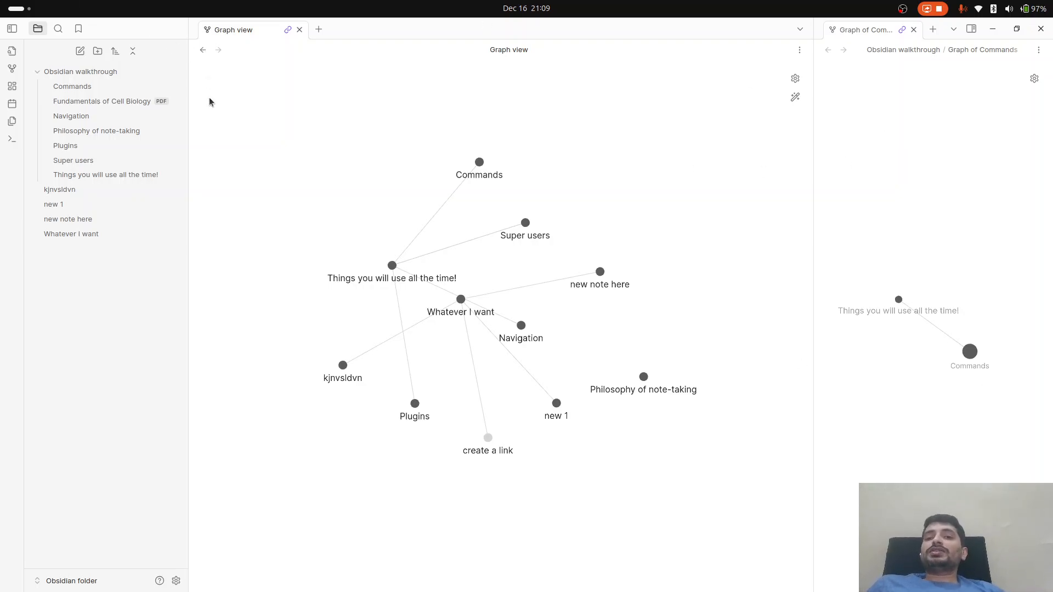
key("ctrl+alt+Left")
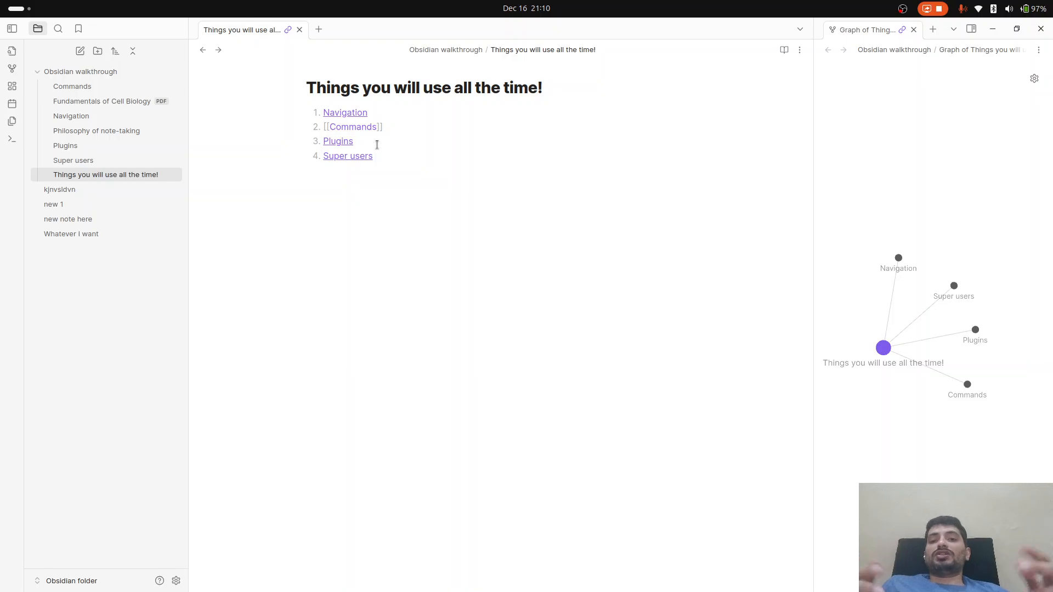
left_click(336, 197)
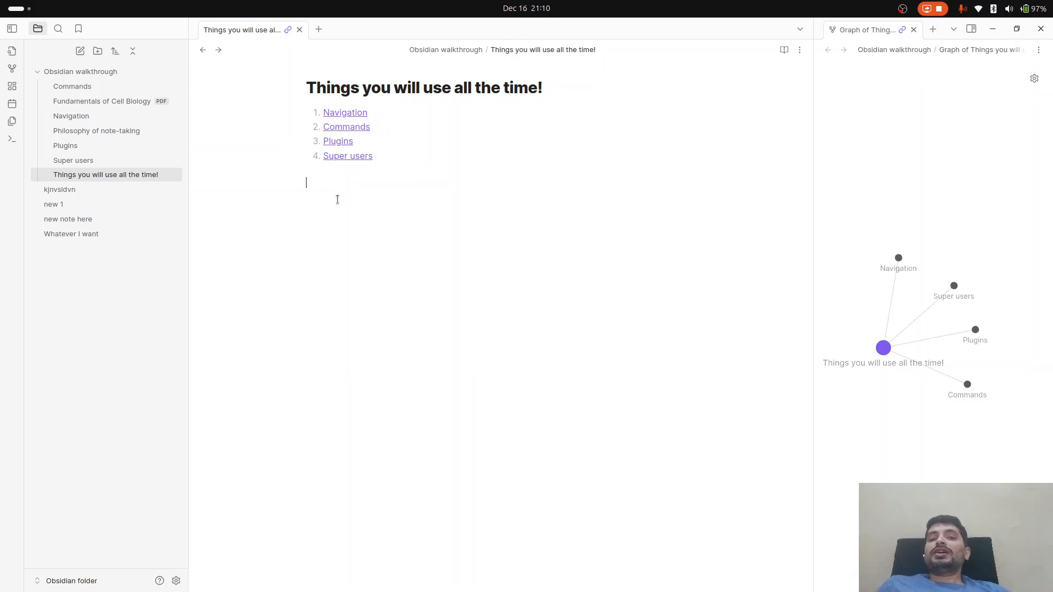
left_click(342, 143)
left_click(345, 199)
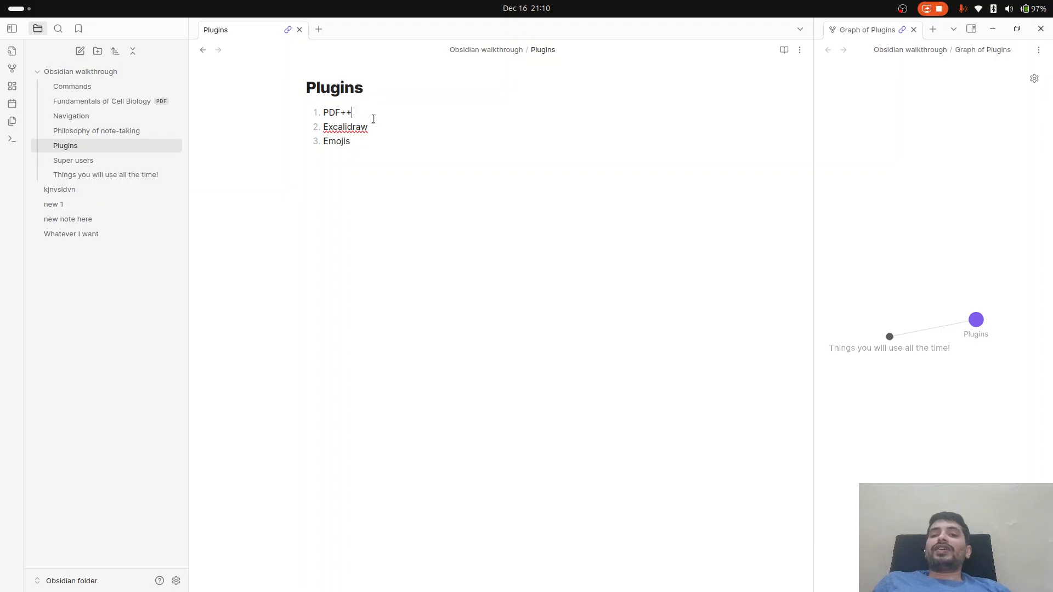
Step: Review the PDF++ and Excalidraw entries in the "Plugins" note by highlighting them in the list
left_click_drag(351, 112, 327, 126)
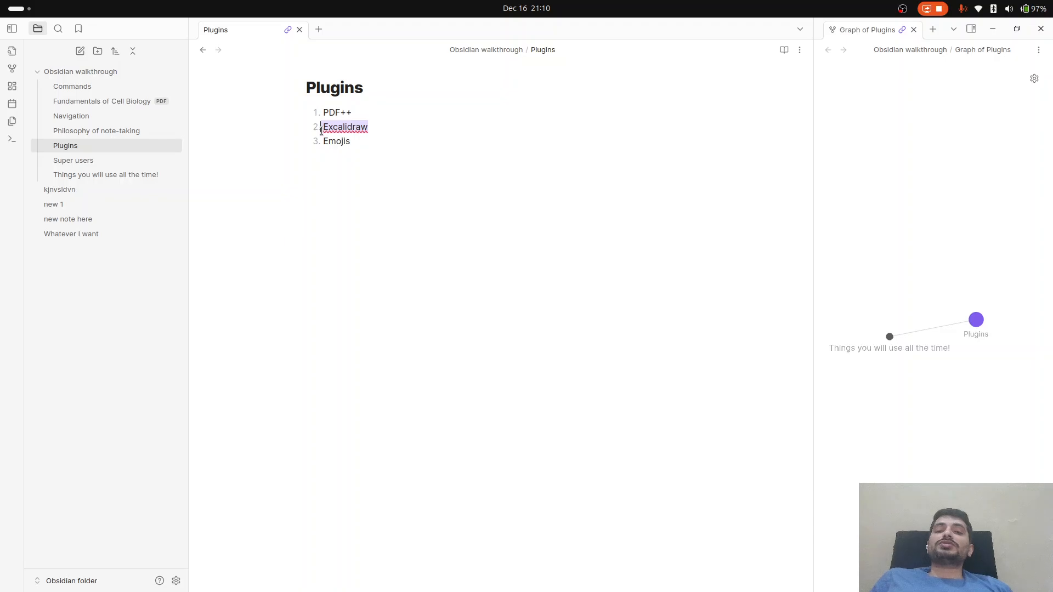
left_click(358, 196)
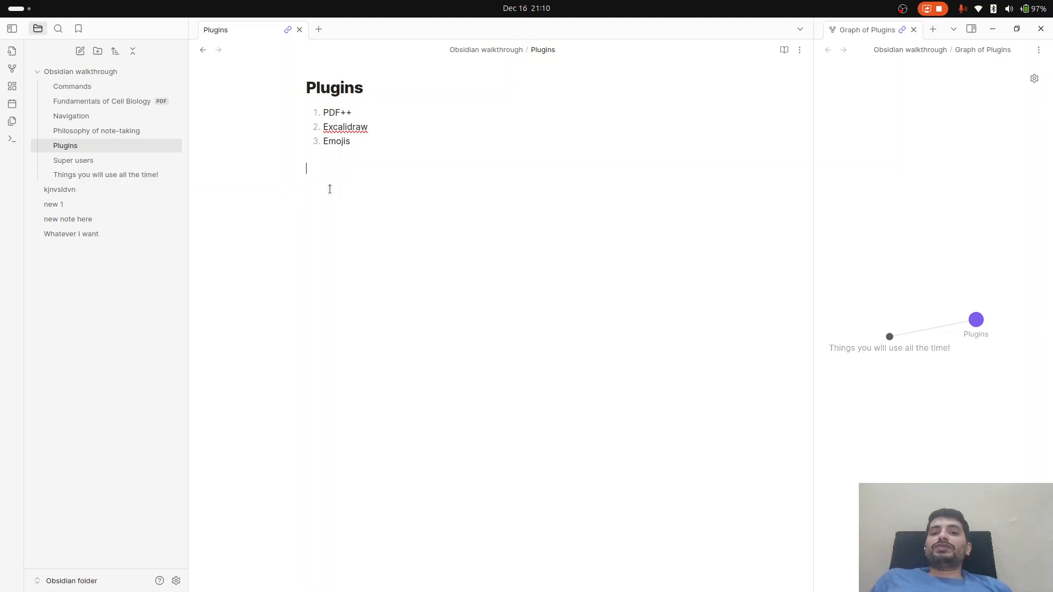
left_click(298, 155)
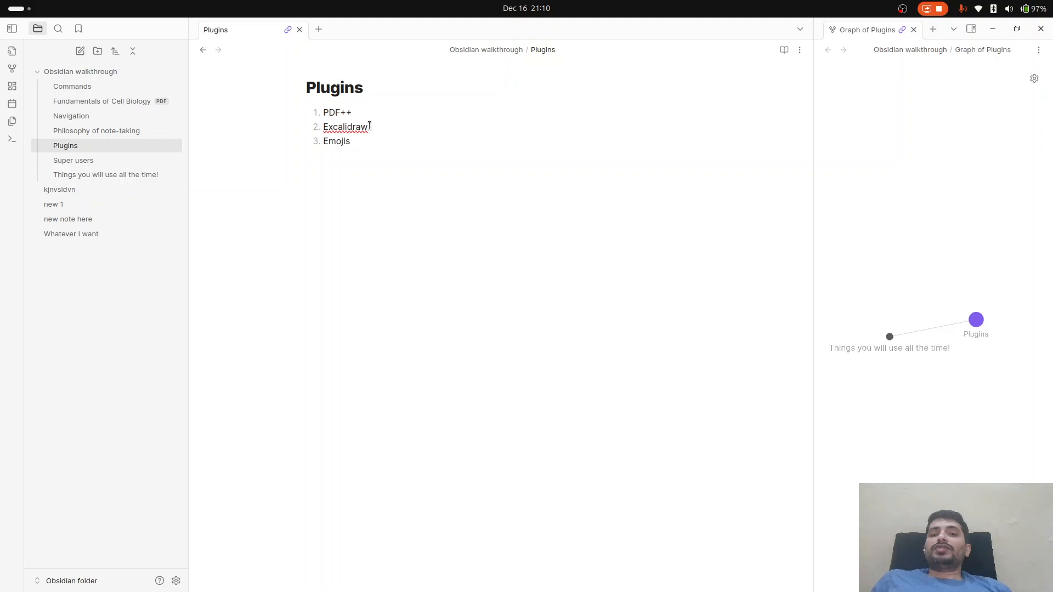
left_click_drag(369, 126, 317, 124)
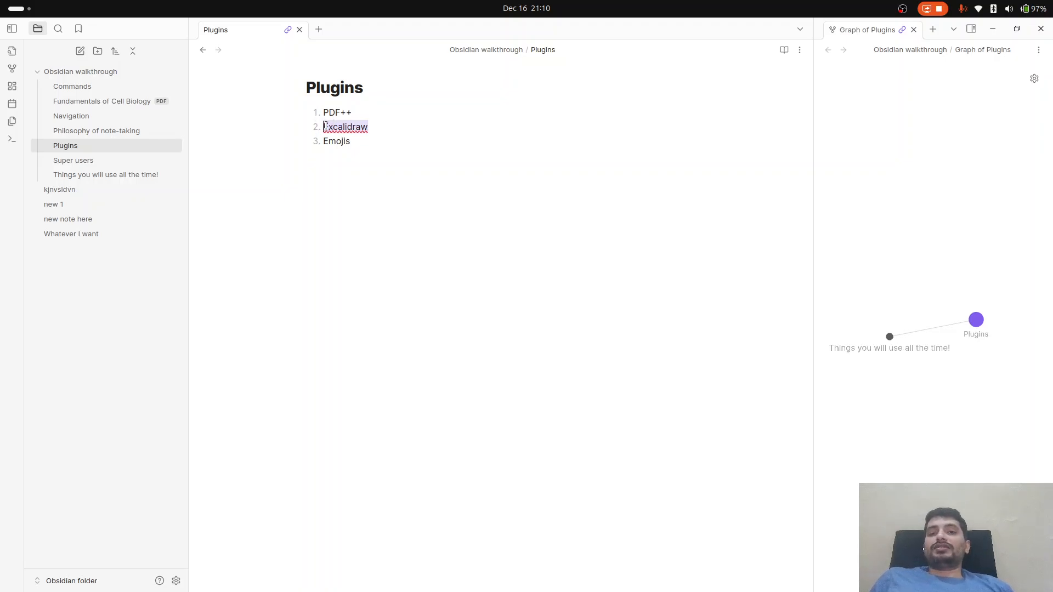
left_click(341, 181)
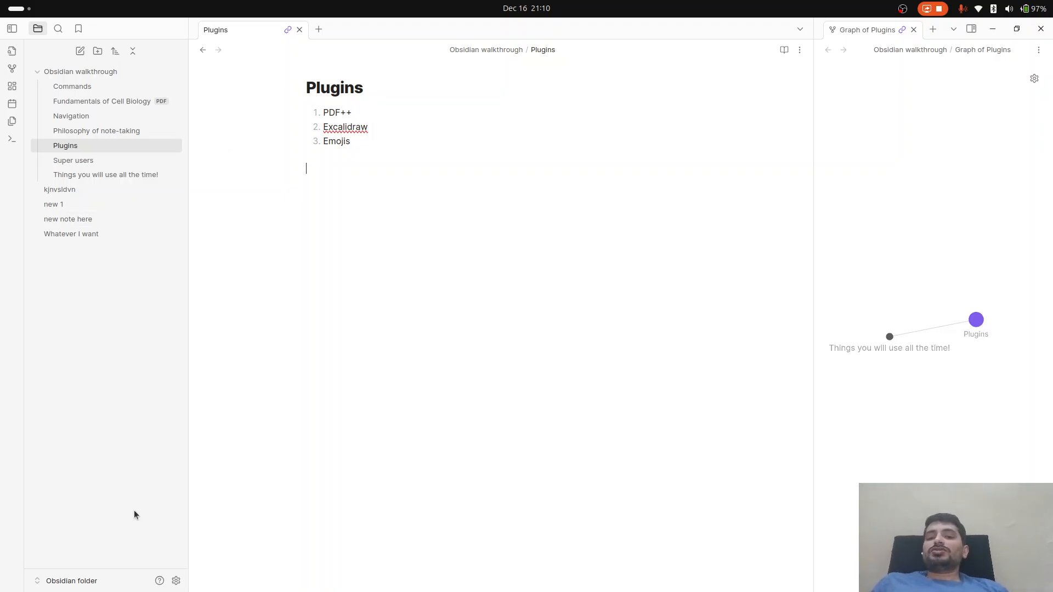
Step: Turn on community plugins in the vault's settings
left_click(175, 580)
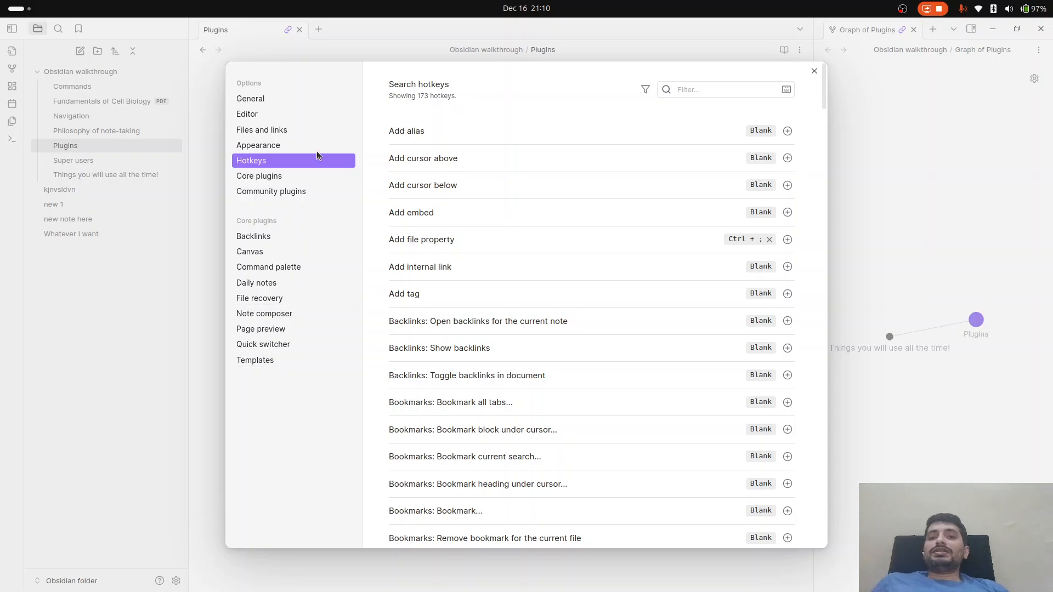
left_click(301, 194)
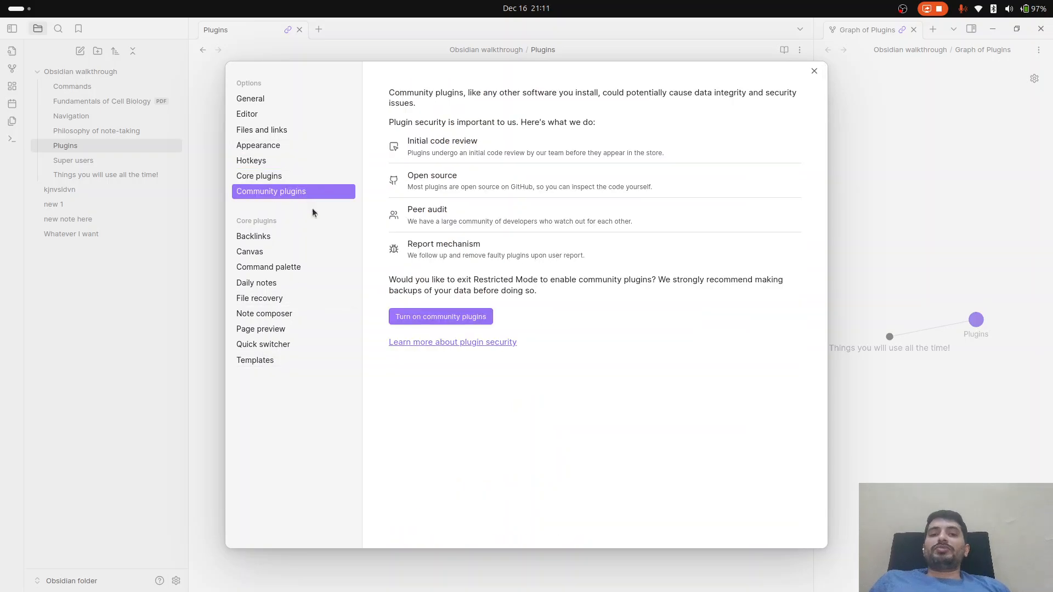
left_click(422, 320)
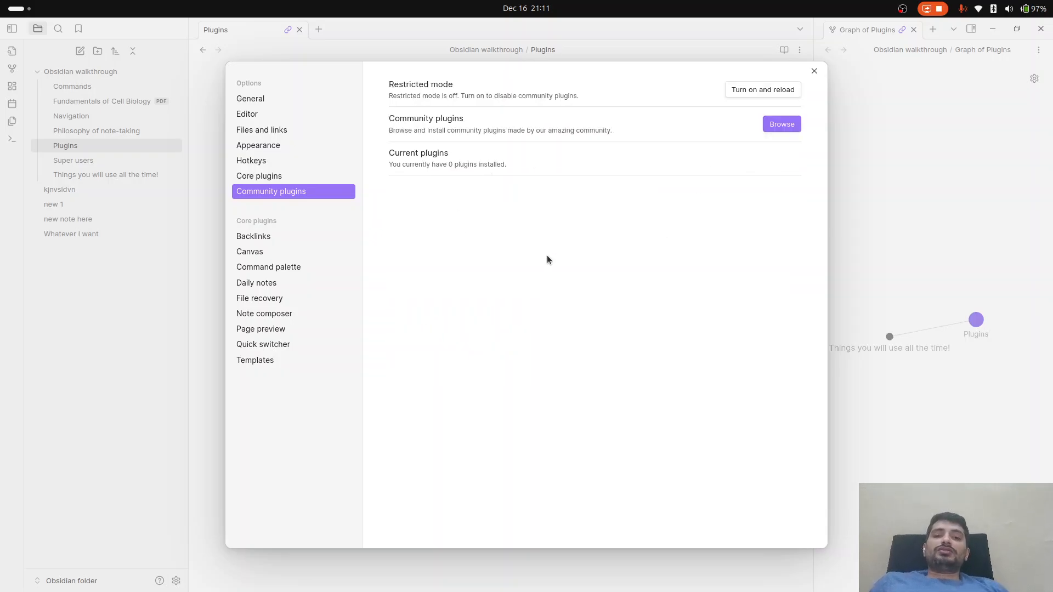
Step: Browse the community plugin catalogue and look through the plugins on offer
left_click(796, 122)
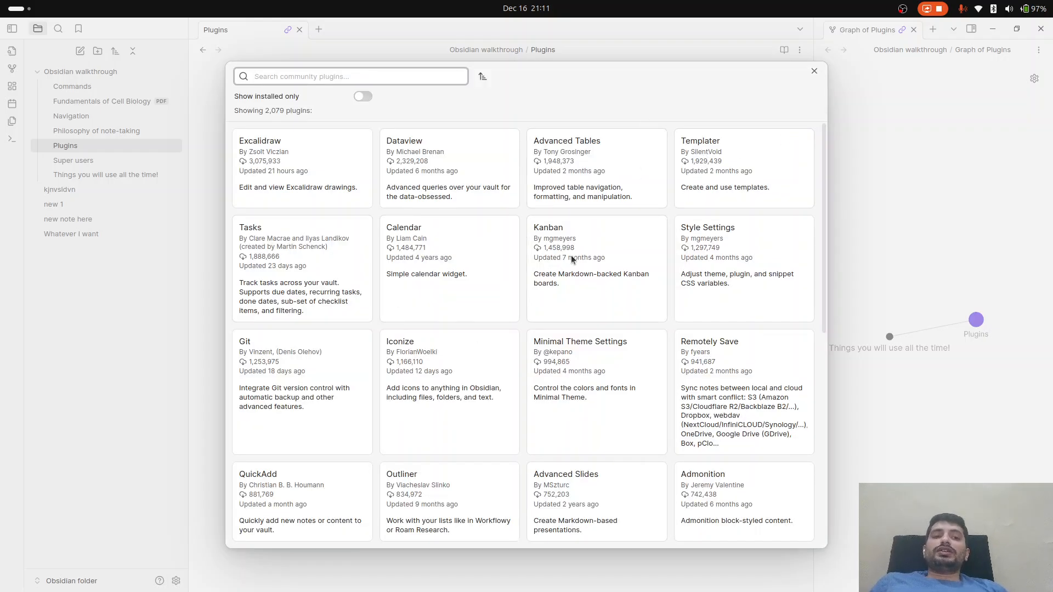
scroll(573, 261, "down", 15)
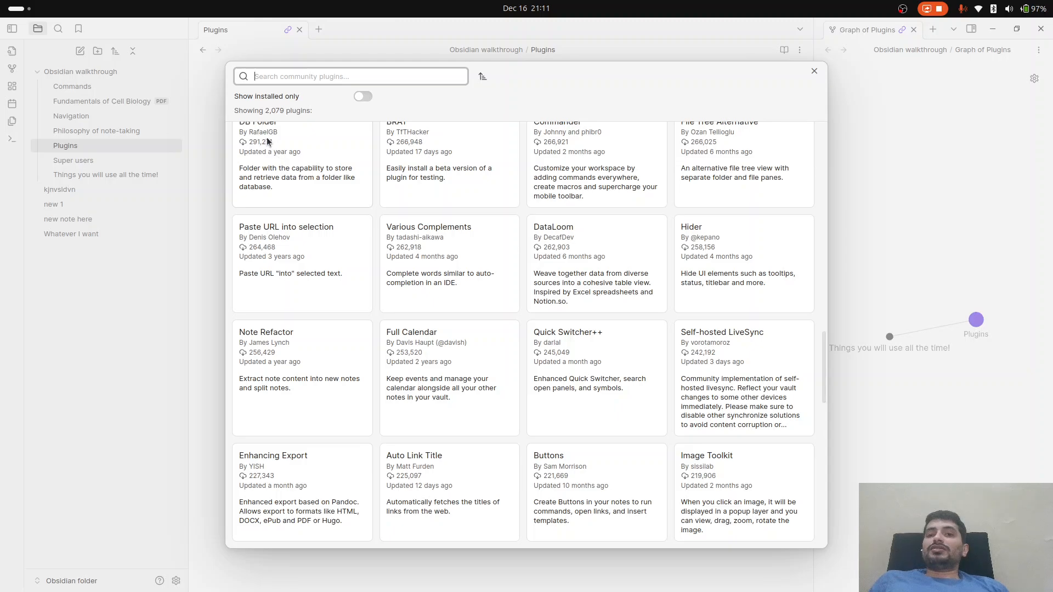
scroll(268, 142, "up", 15)
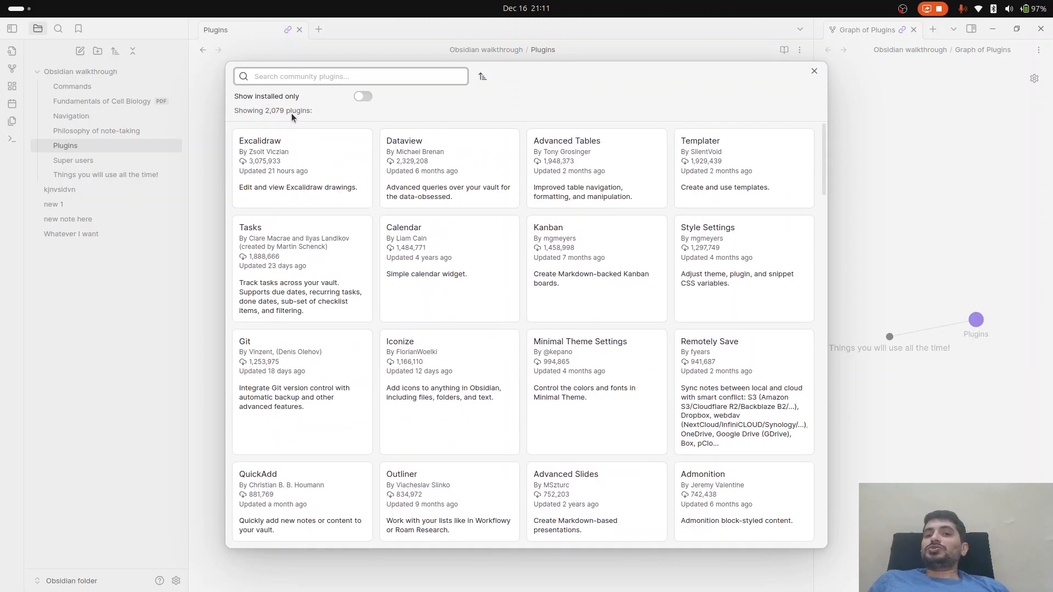
scroll(364, 179, "down", 10)
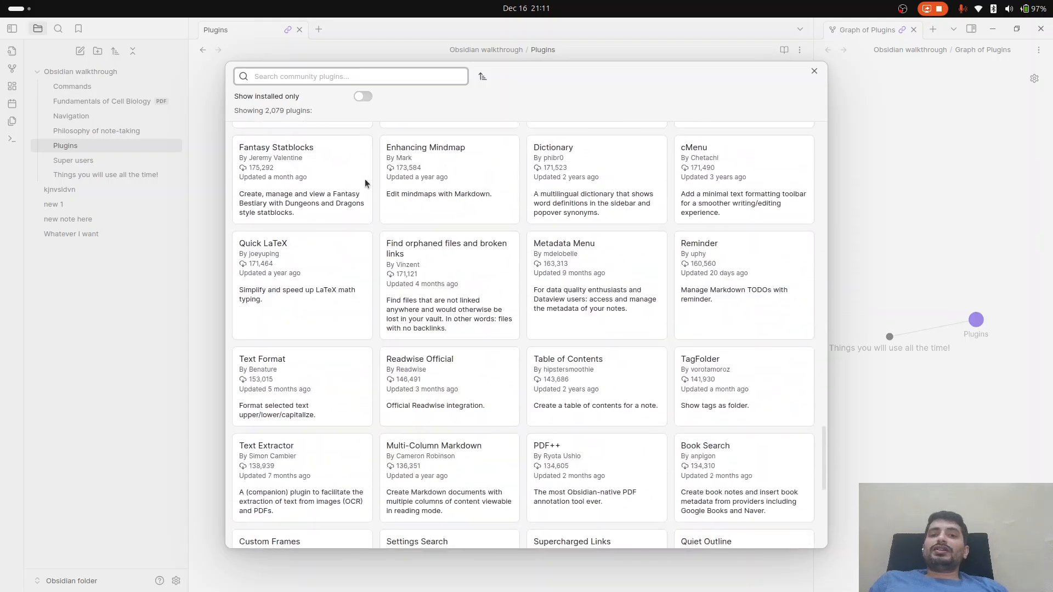
scroll(365, 183, "up", 6)
scroll(366, 183, "up", 5)
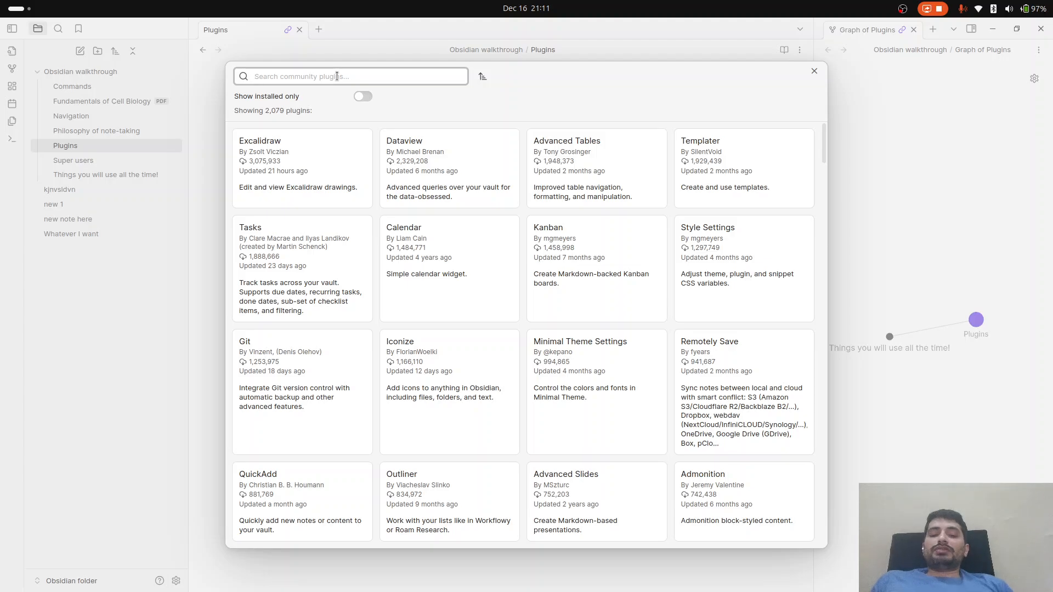
Step: Install and enable the Excalidraw community plugin and dismiss its welcome message
left_click(301, 160)
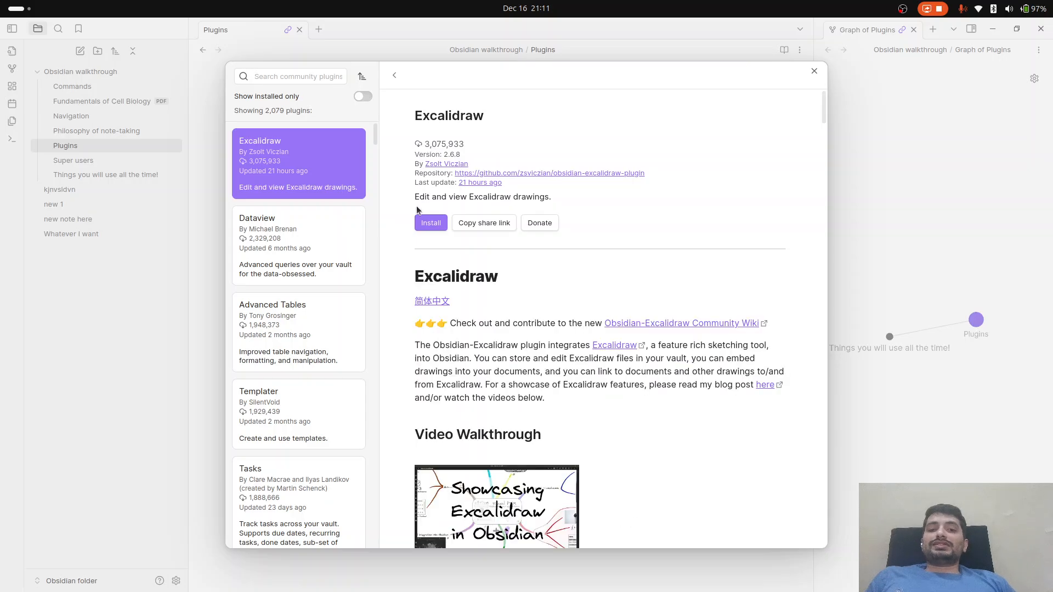
left_click(438, 223)
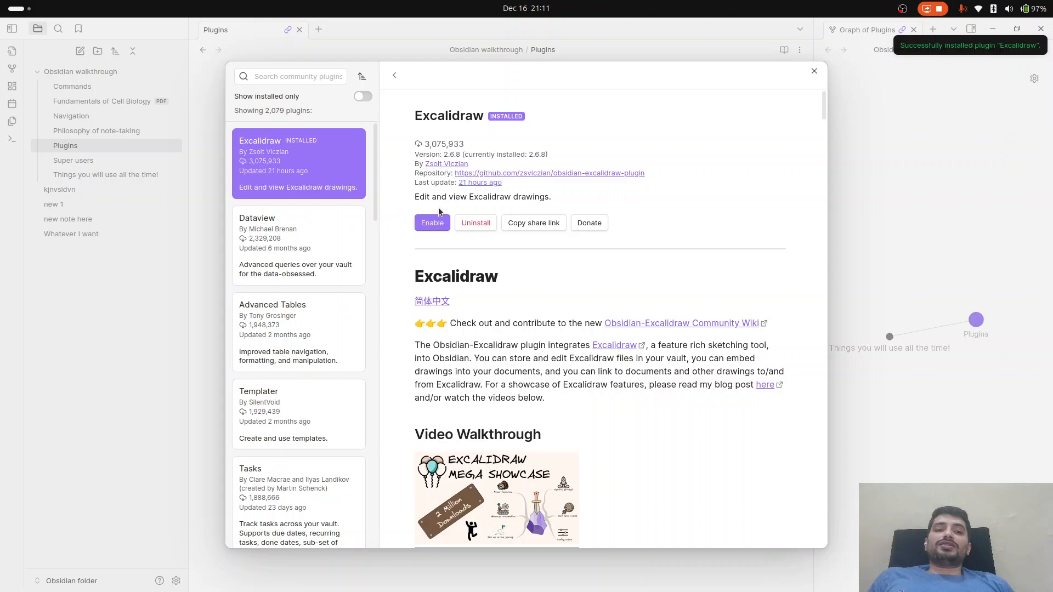
left_click(432, 222)
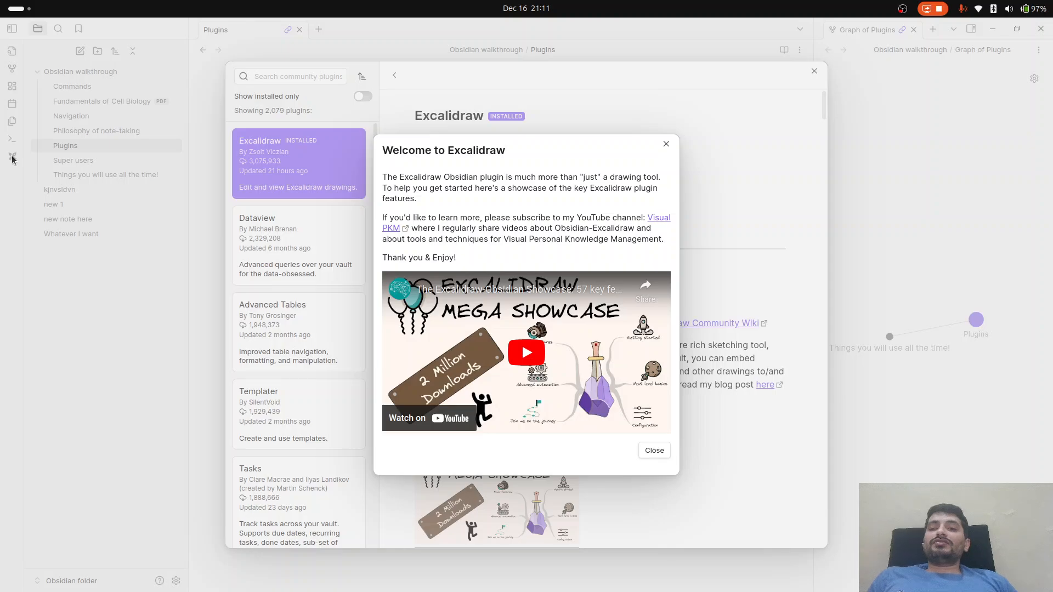
left_click(665, 145)
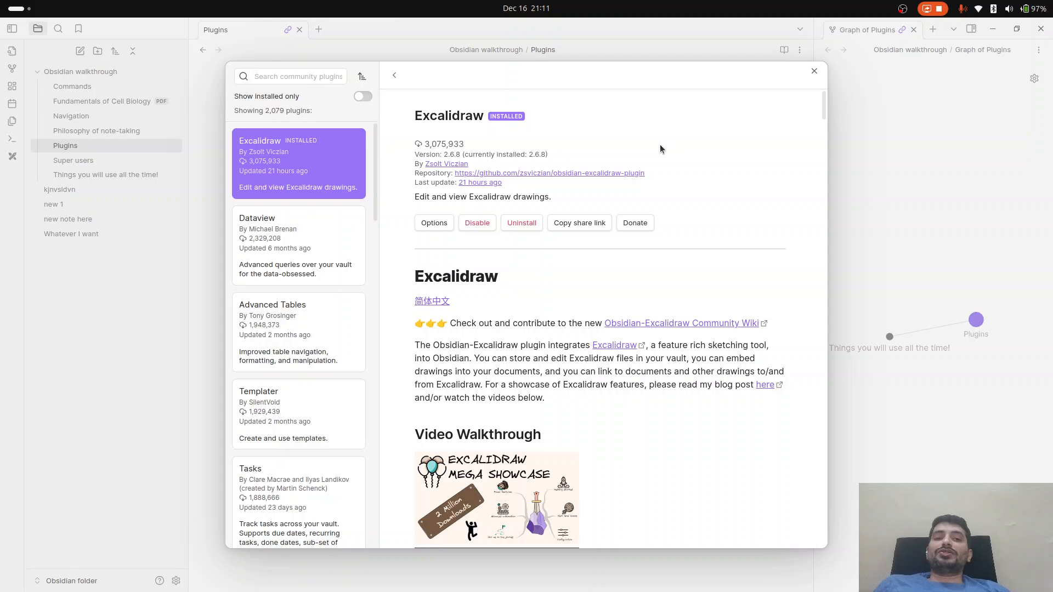
Step: Search the community plugins for "pdf++" and install the PDF++ plugin
left_click(305, 71)
type("pdf++")
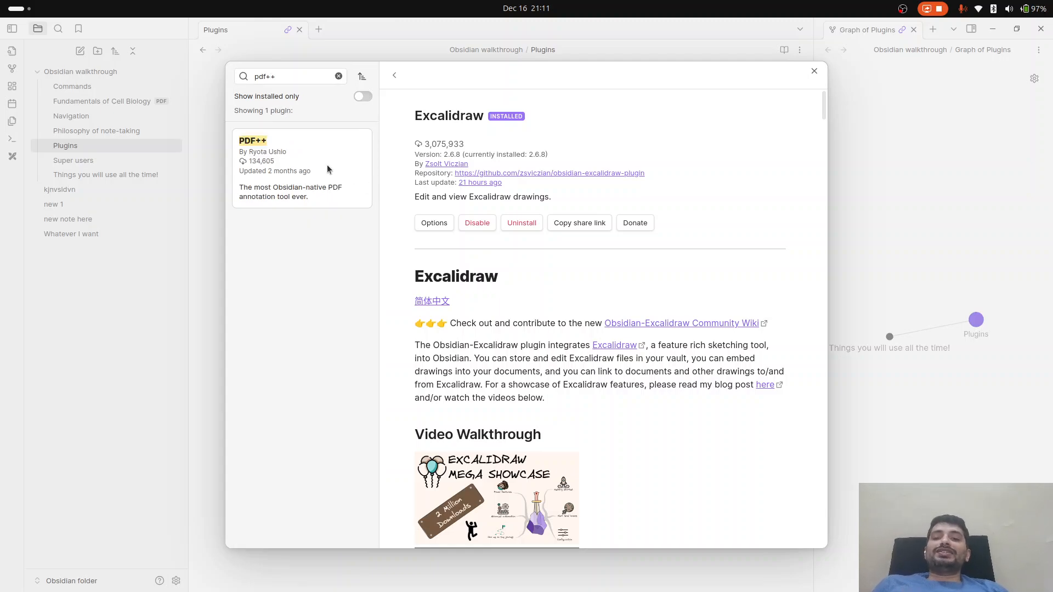
left_click(330, 169)
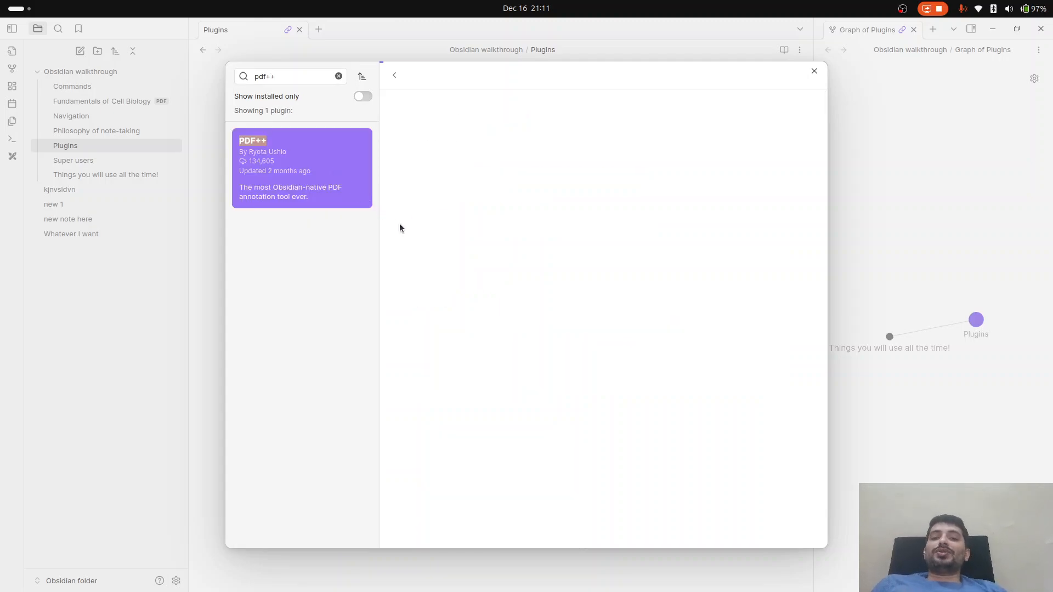
left_click(428, 223)
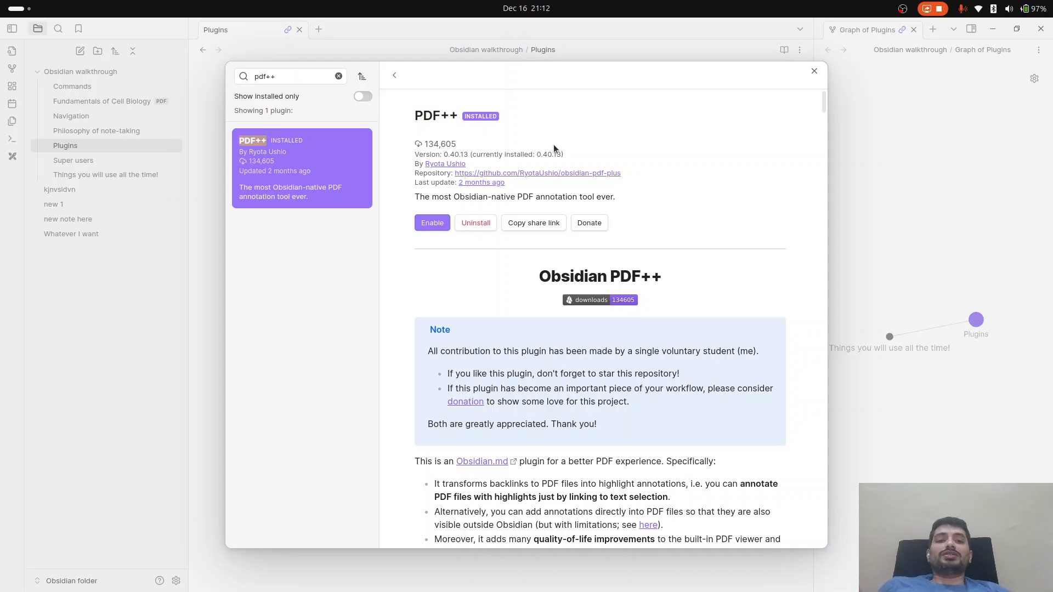
Step: Enable the PDF++ plugin and close the settings
left_click(429, 222)
left_click(814, 71)
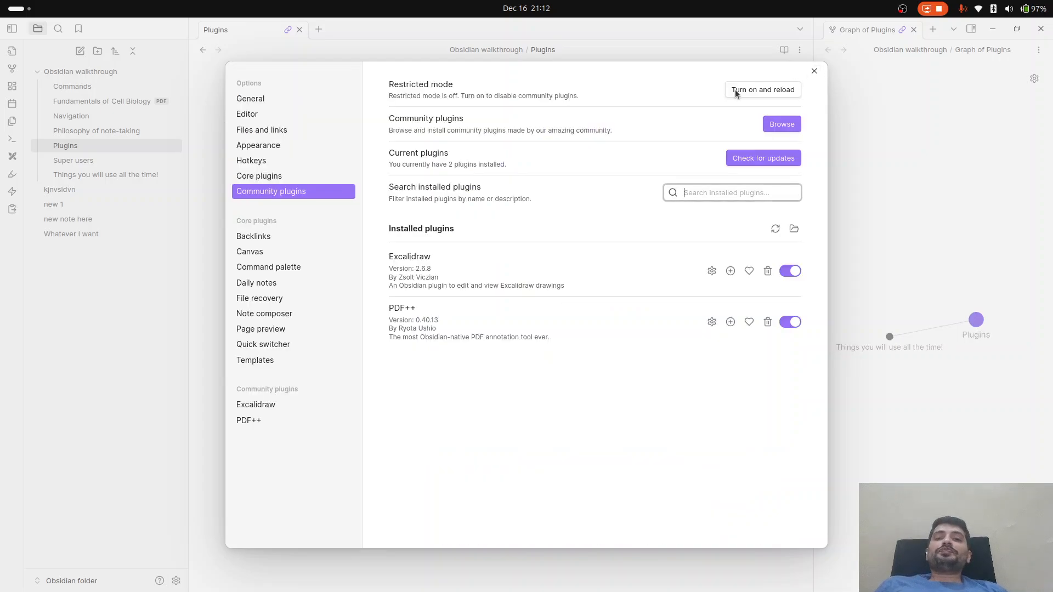
left_click(814, 71)
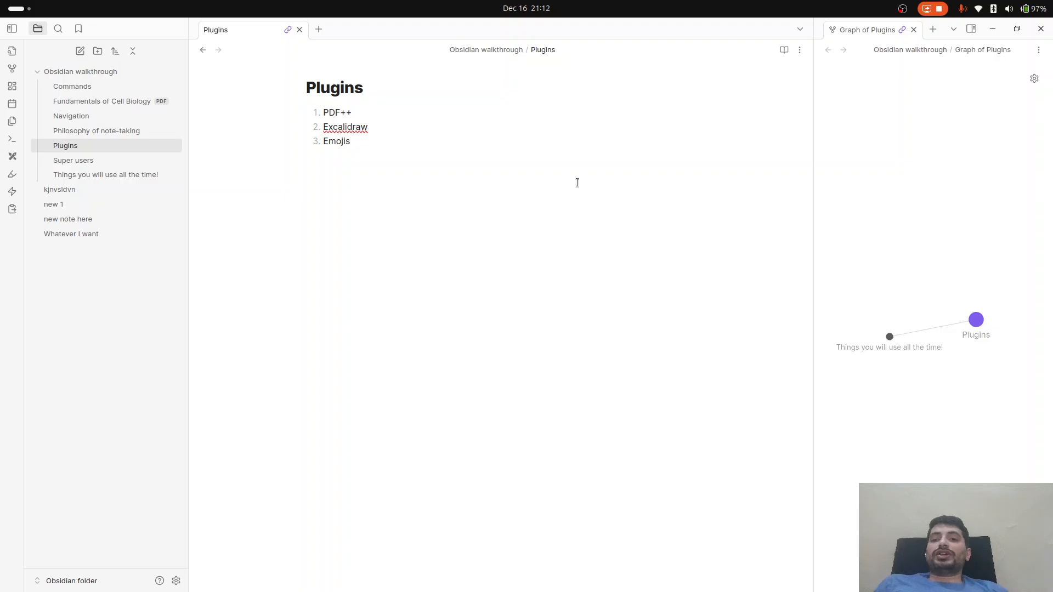
Step: Open the Fundamentals of Cell Biology PDF and go to Figure 01-03 on page 15
left_click(155, 102)
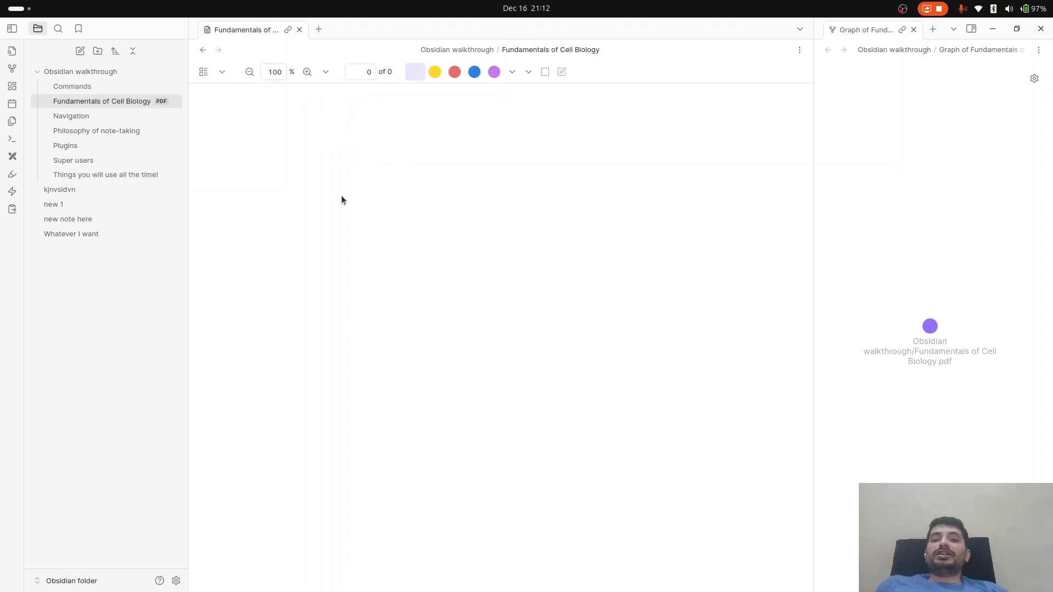
scroll(411, 247, "down", 15)
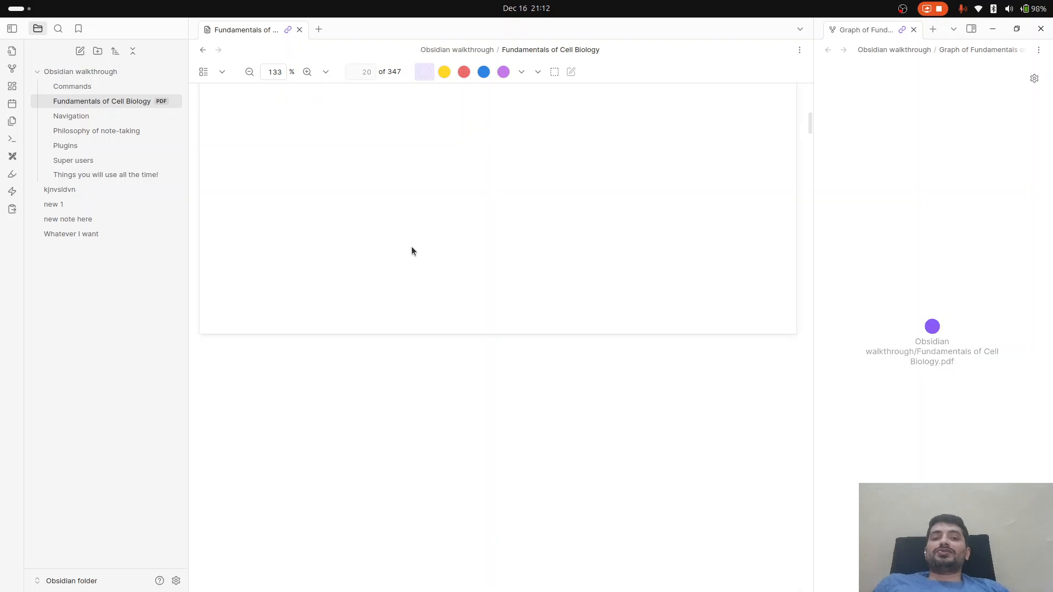
scroll(411, 250, "up", 15)
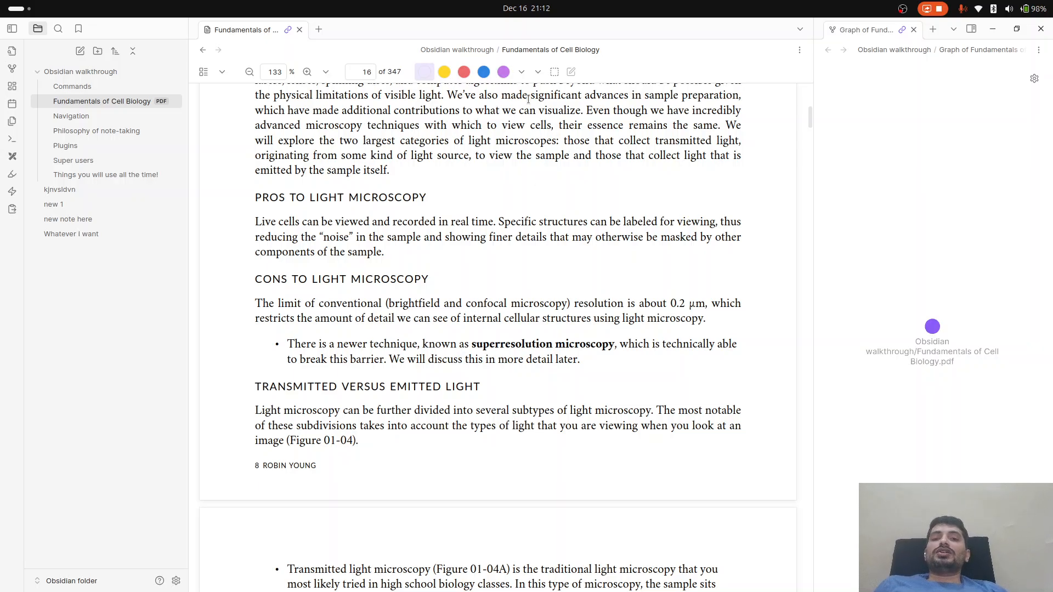
scroll(478, 126, "up", 20)
scroll(478, 125, "up", 5)
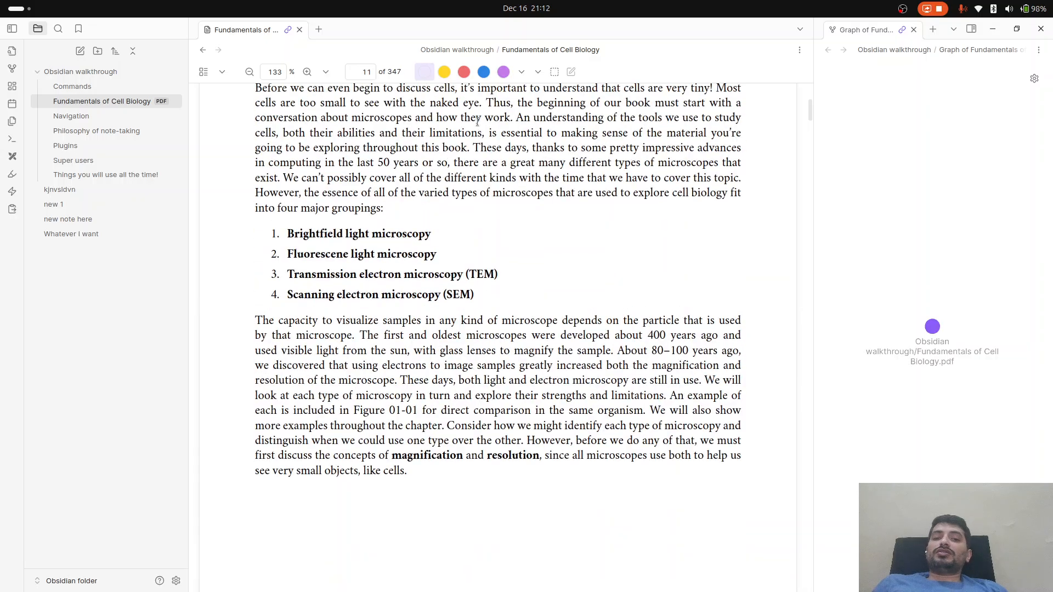
scroll(477, 120, "up", 20)
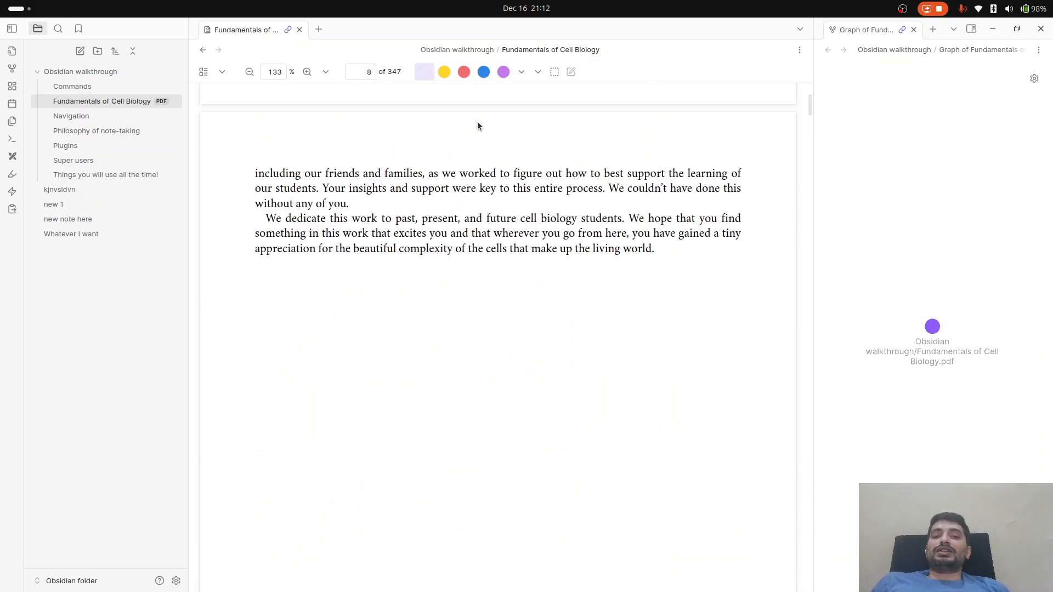
scroll(477, 125, "down", 20)
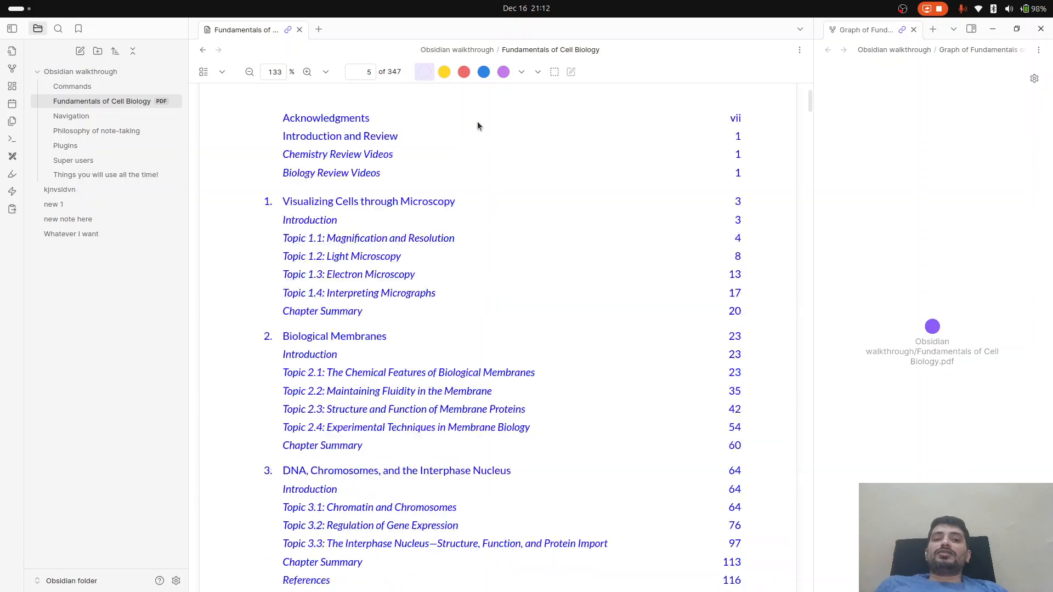
scroll(477, 125, "down", 20)
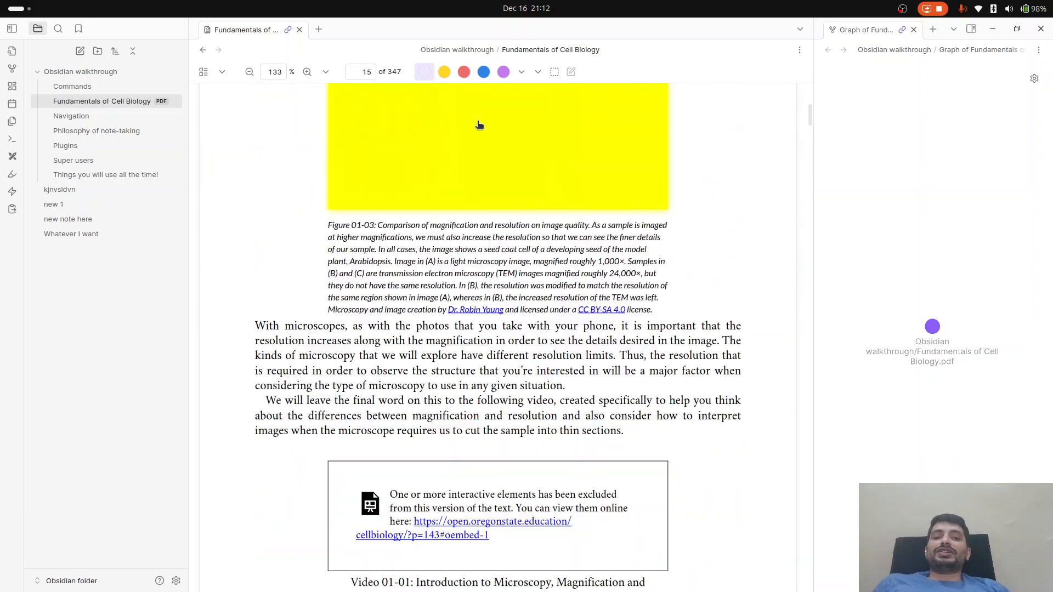
scroll(477, 125, "up", 5)
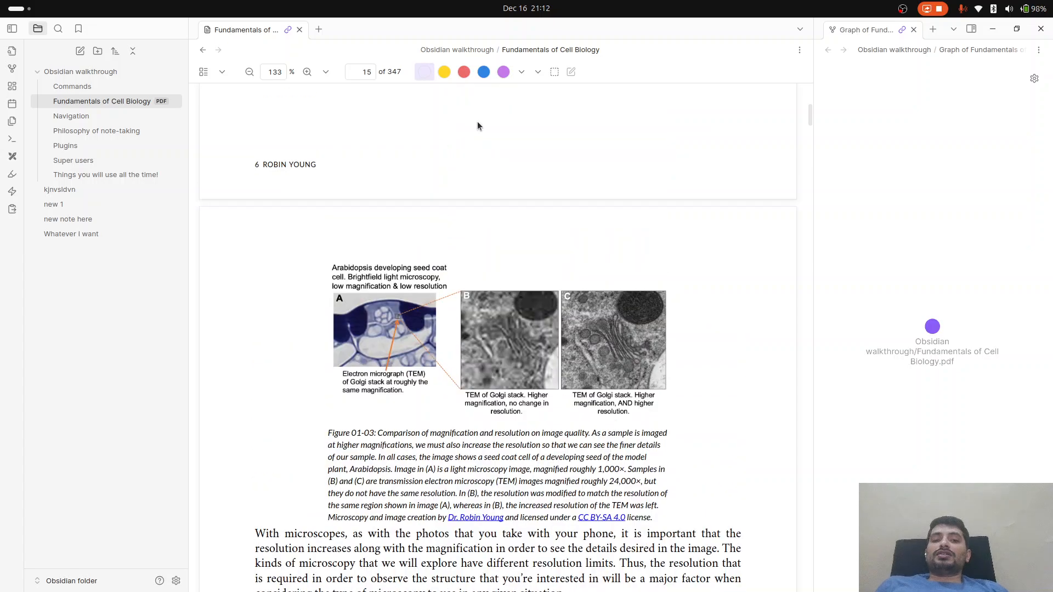
Step: Copy an embed link to a rectangular selection around the Figure 01-03 images on page 15
left_click(538, 72)
left_click(554, 72)
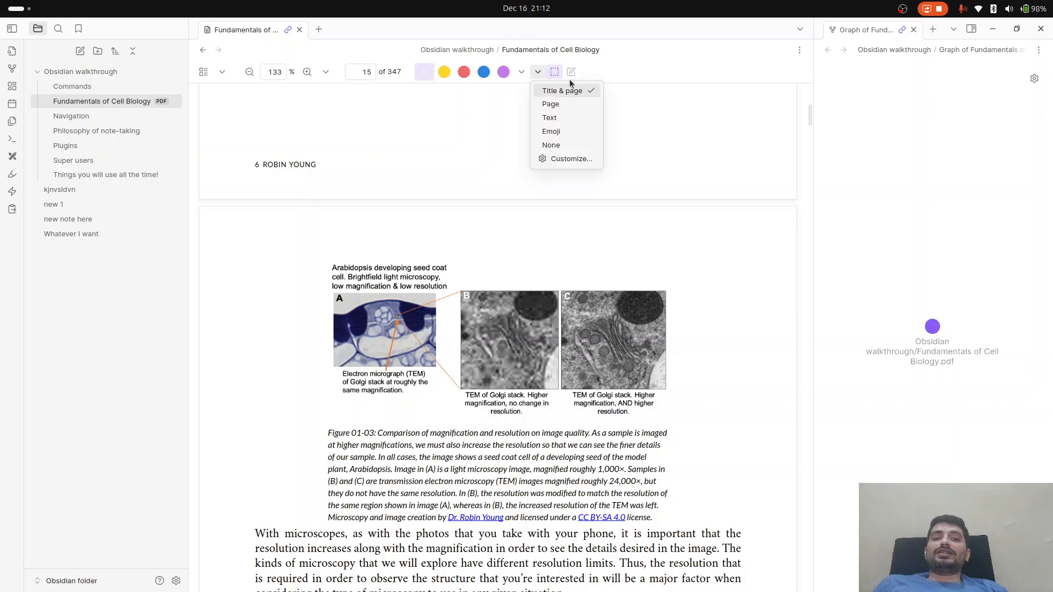
left_click_drag(321, 259, 678, 427)
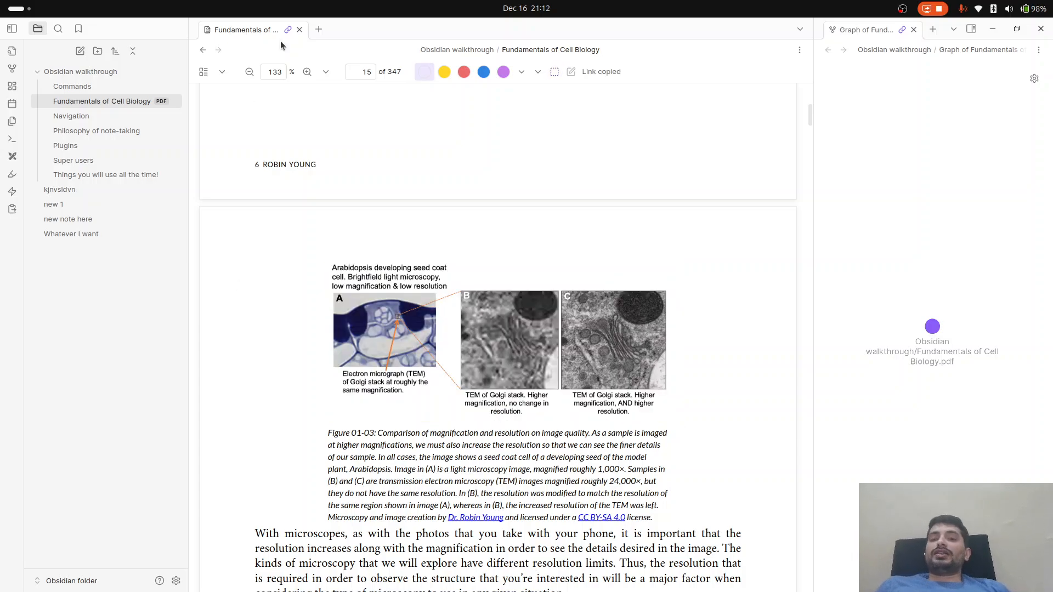
Step: Return to the Plugins note and paste the copied PDF figure embed below the plugin list
key("ctrl+alt+Left")
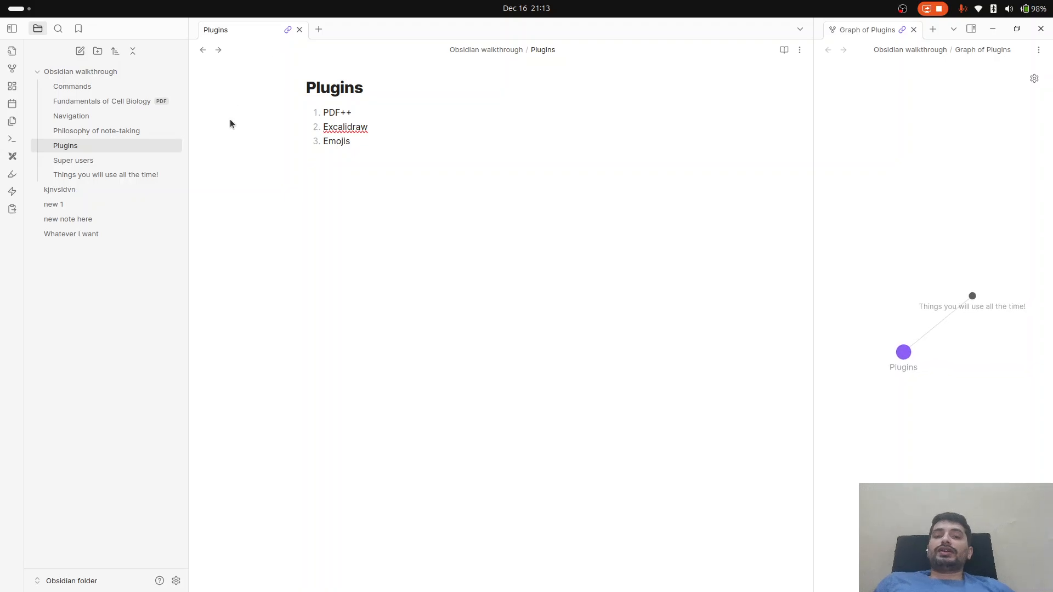
type("![[Fundamentals of Cell Biology.pdf#page=15&rect=125,570,490,740|Fundamentals of Cell Biology, p.15]]")
key("Return")
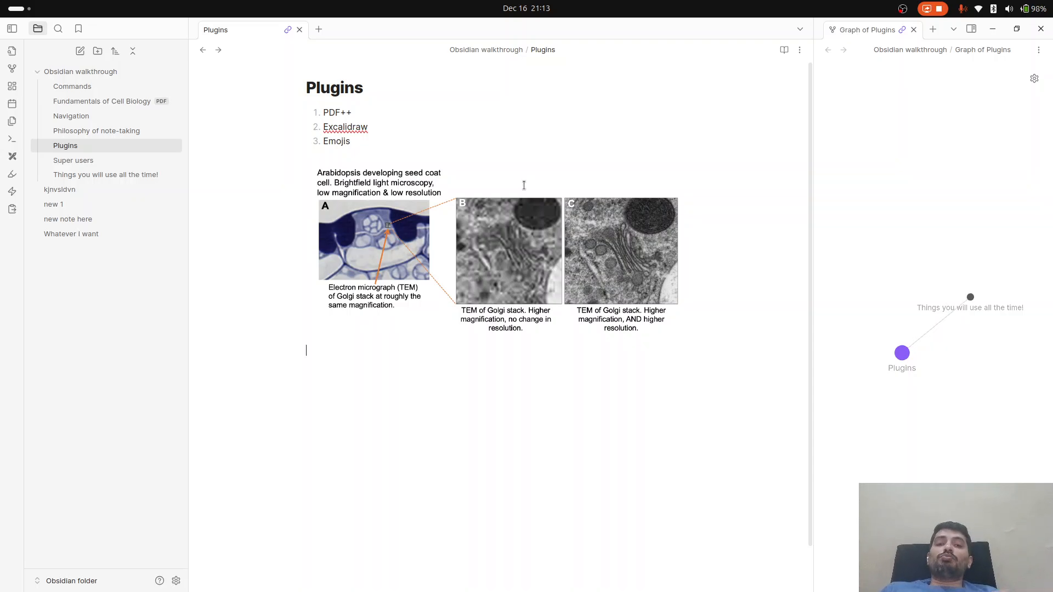
Step: Open the source PDF page from the embedded figure, and close both the PDF and the Plugins note
left_click(475, 229)
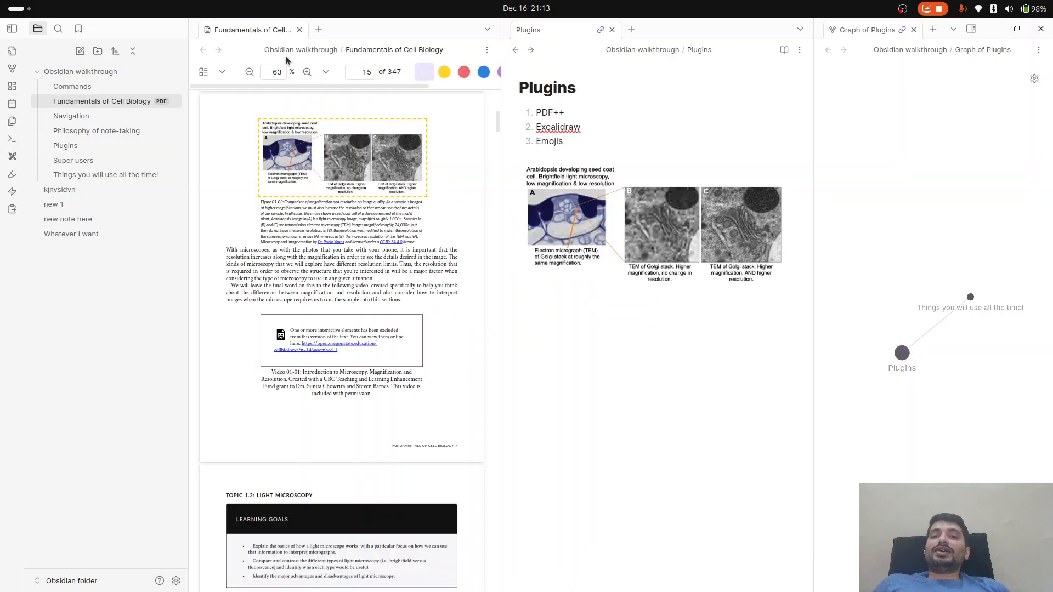
left_click(303, 29)
left_click(302, 29)
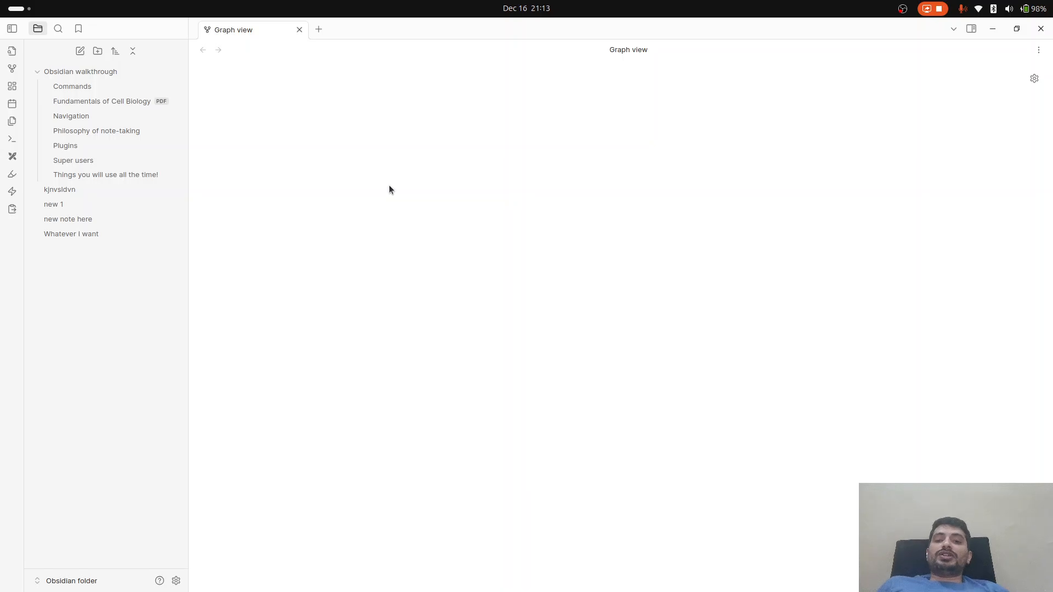
Step: Reopen the Plugins note through the quick switcher by searching for "plug"
key("ctrl+o")
type("plug")
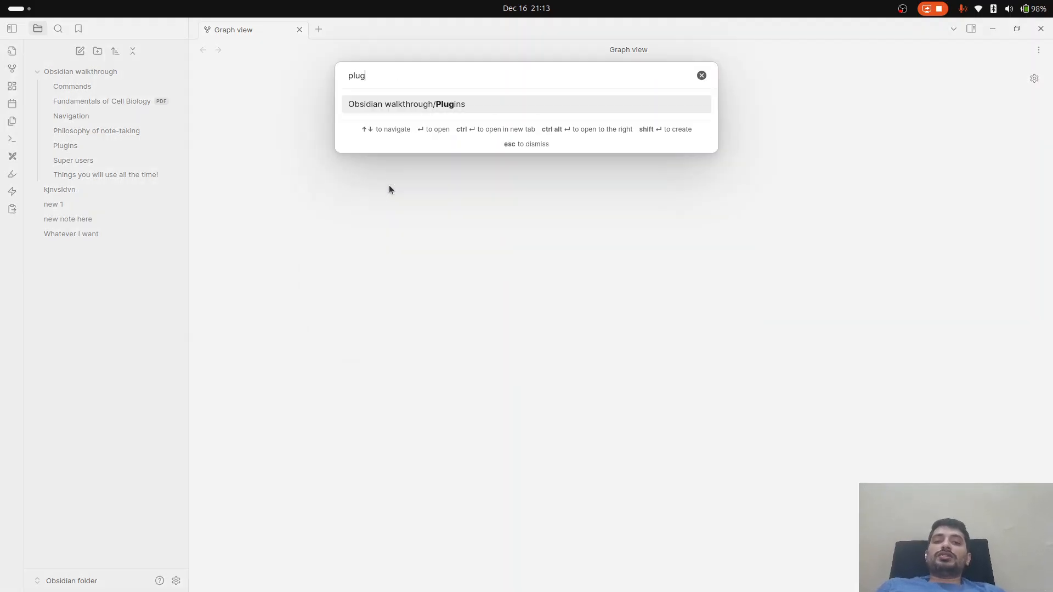
key("Return")
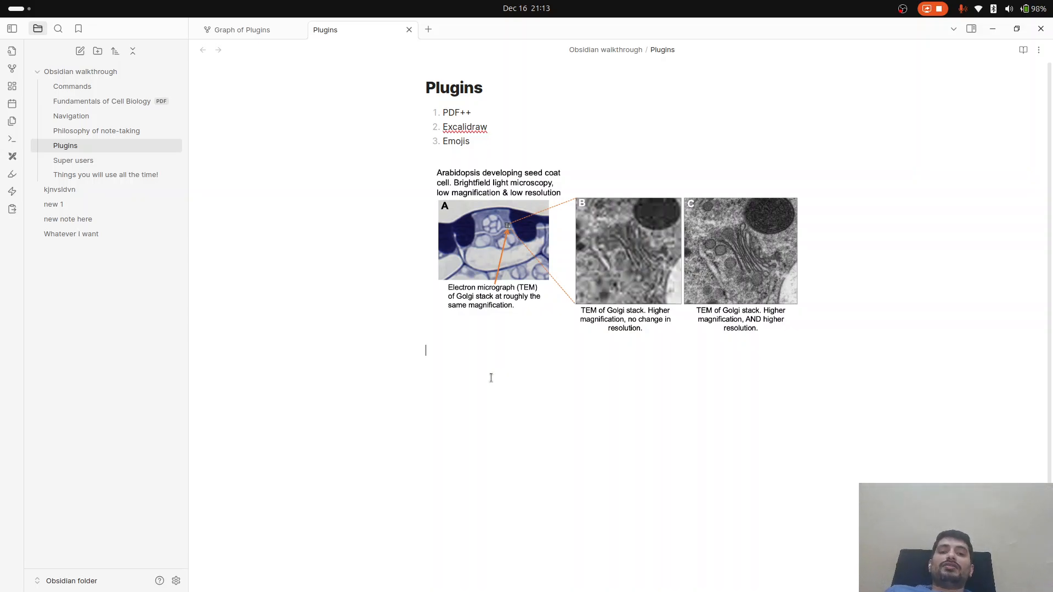
Step: Follow the embedded figure to its marked region on page 15 of the PDF, examine it, and close the PDF
left_click(541, 258)
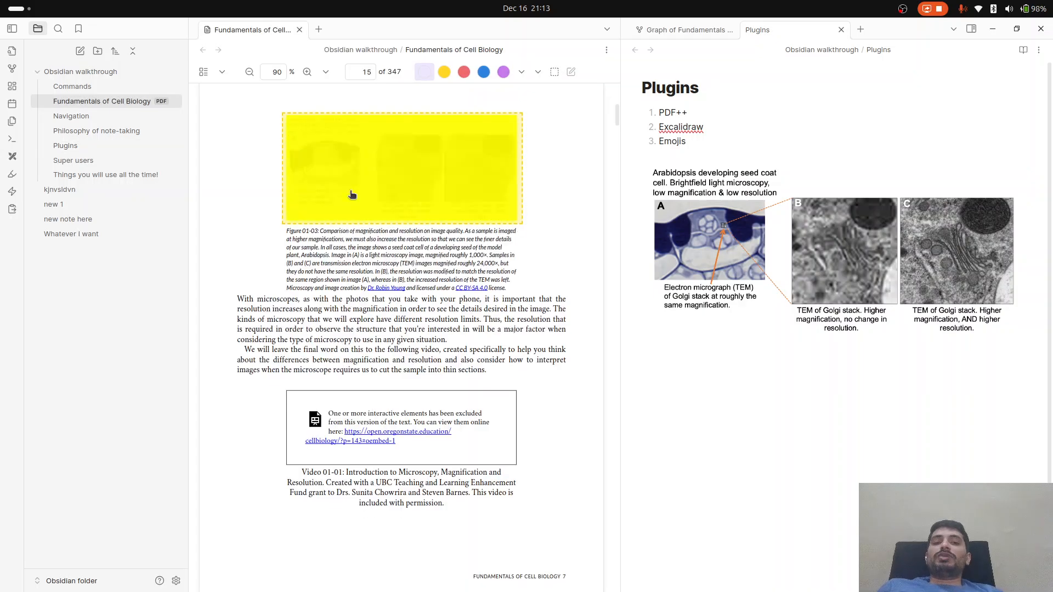
scroll(372, 209, "up", 3)
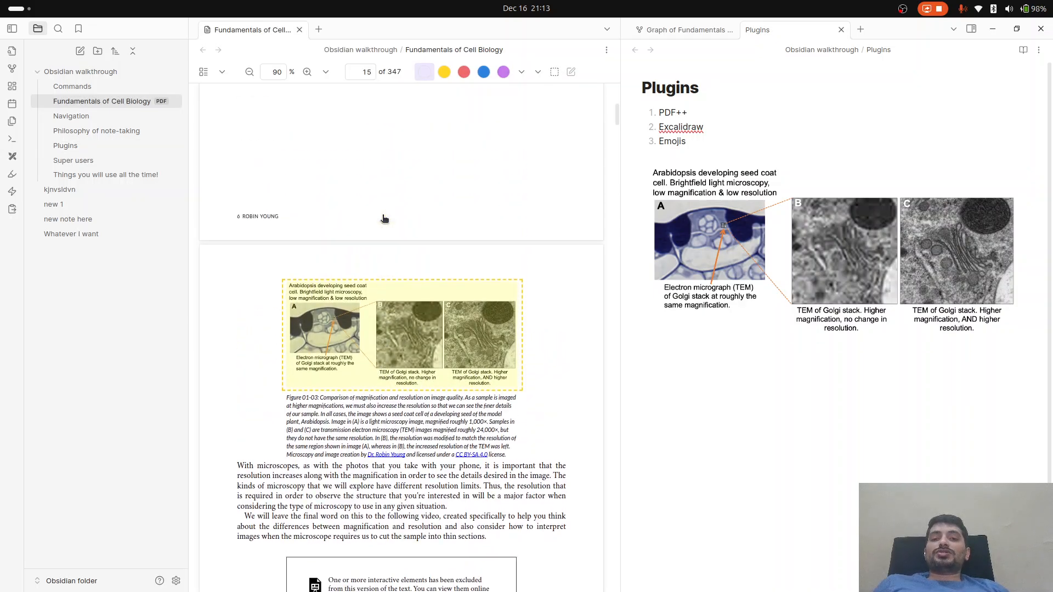
scroll(383, 218, "down", 1)
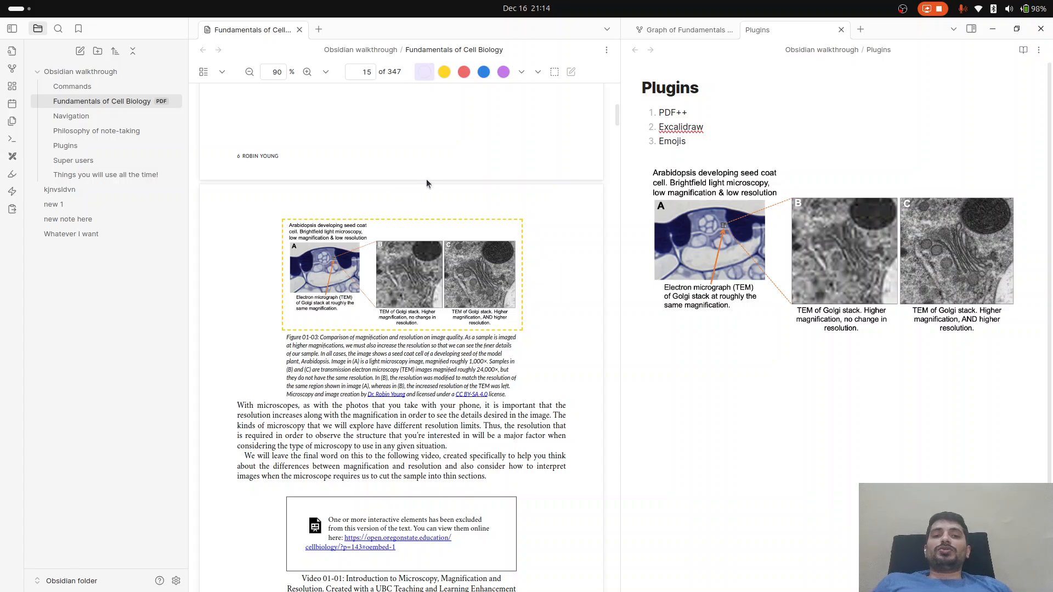
key("ctrl+w")
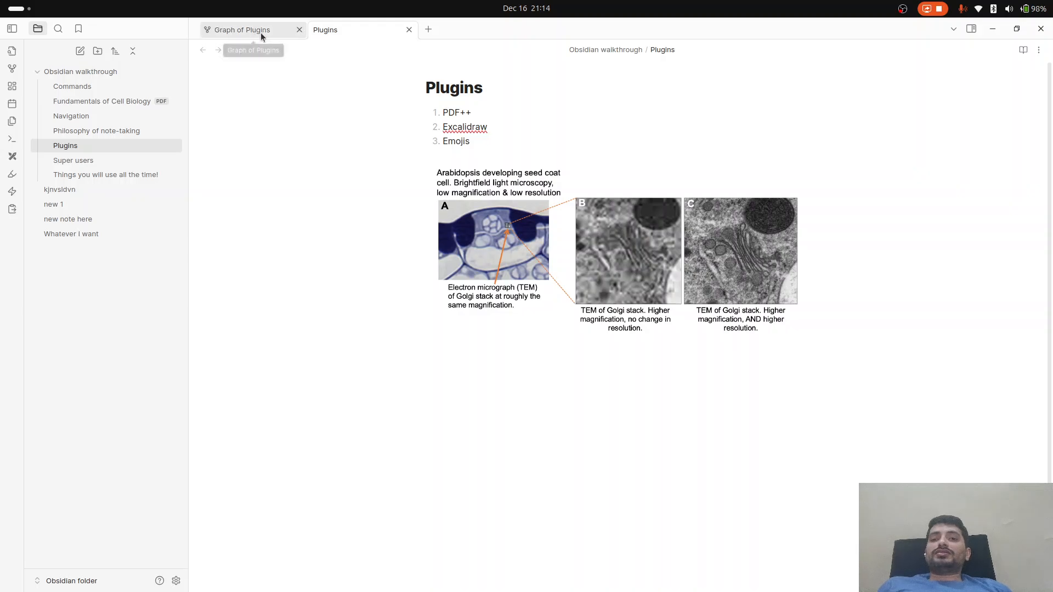
Step: Place the Graph of Plugins in a split pane beside the Plugins note and narrow the graph pane
left_click_drag(262, 31, 894, 196)
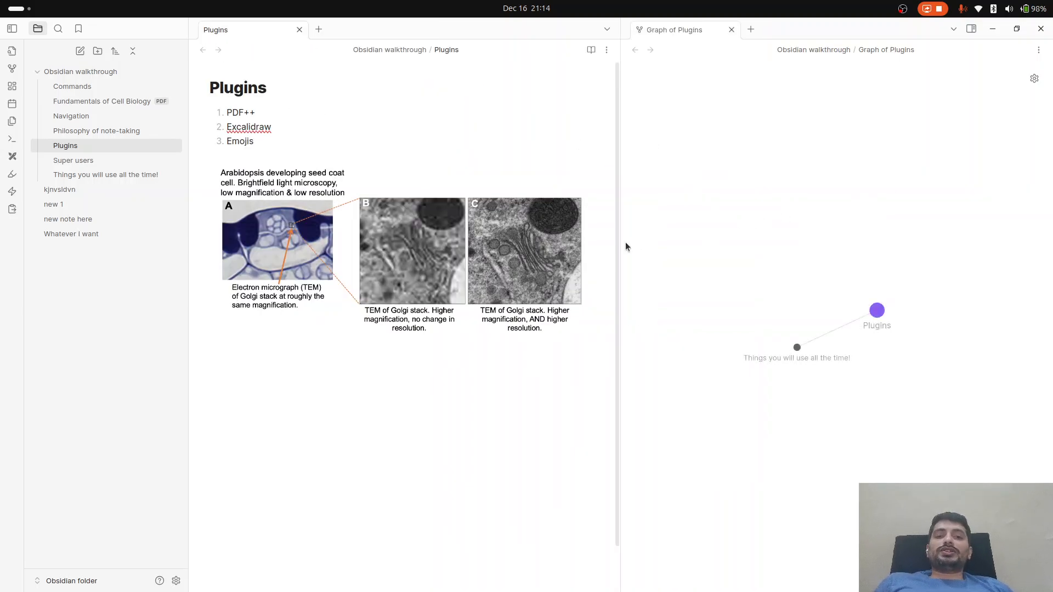
left_click_drag(619, 242, 854, 255)
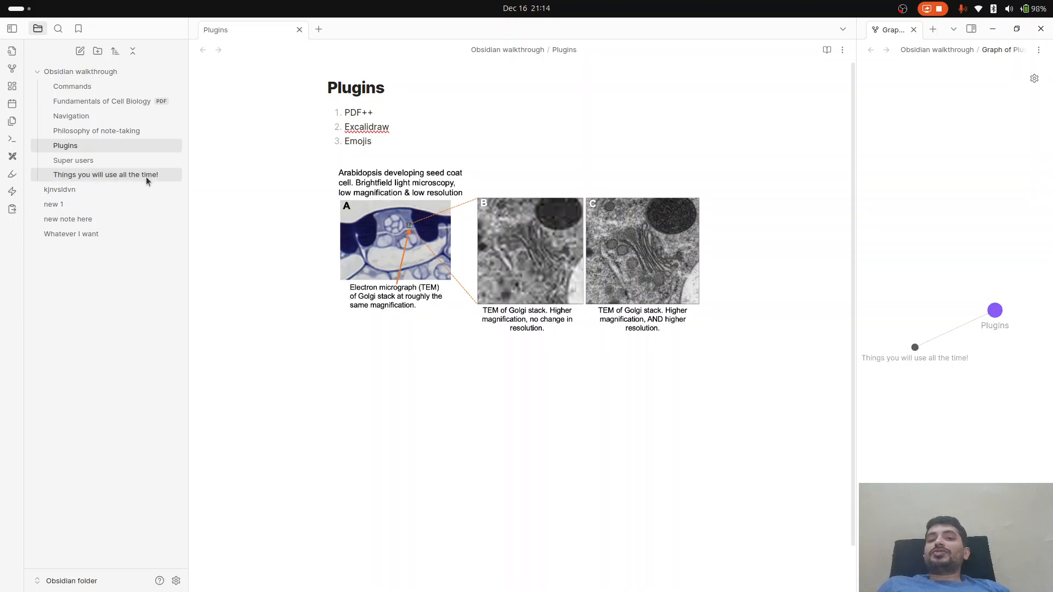
Step: Point out the PDF++ list item and open the embedded figure's source page beside the Plugins note
left_click_drag(380, 110, 334, 112)
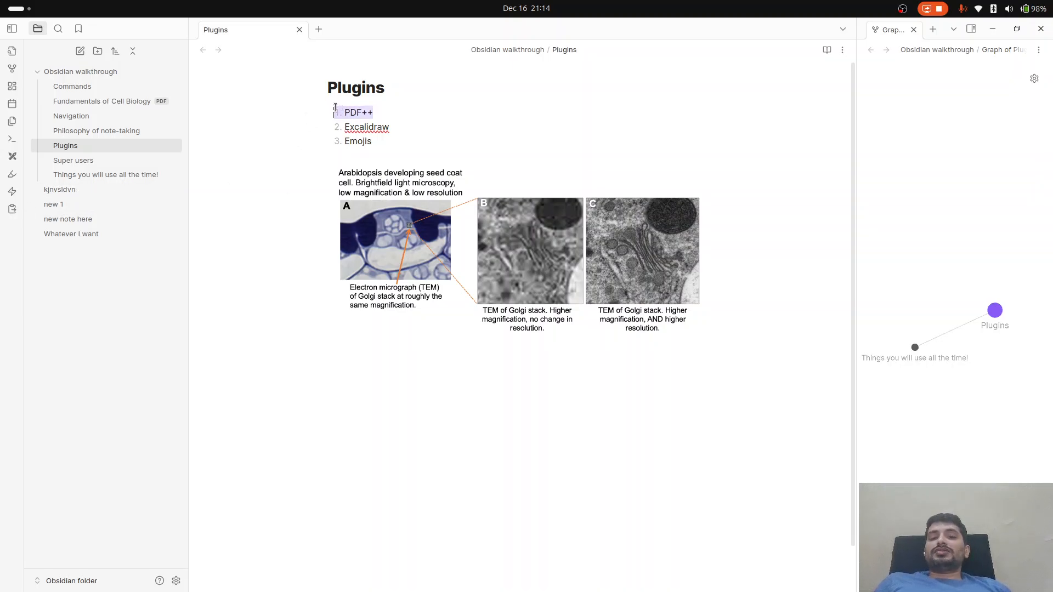
left_click(401, 130)
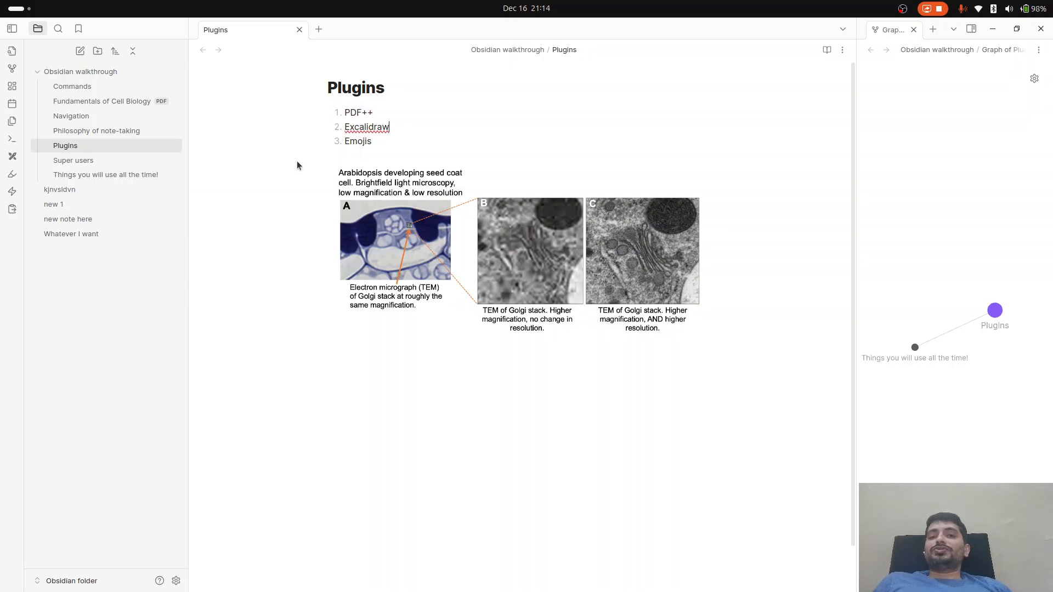
left_click(535, 250)
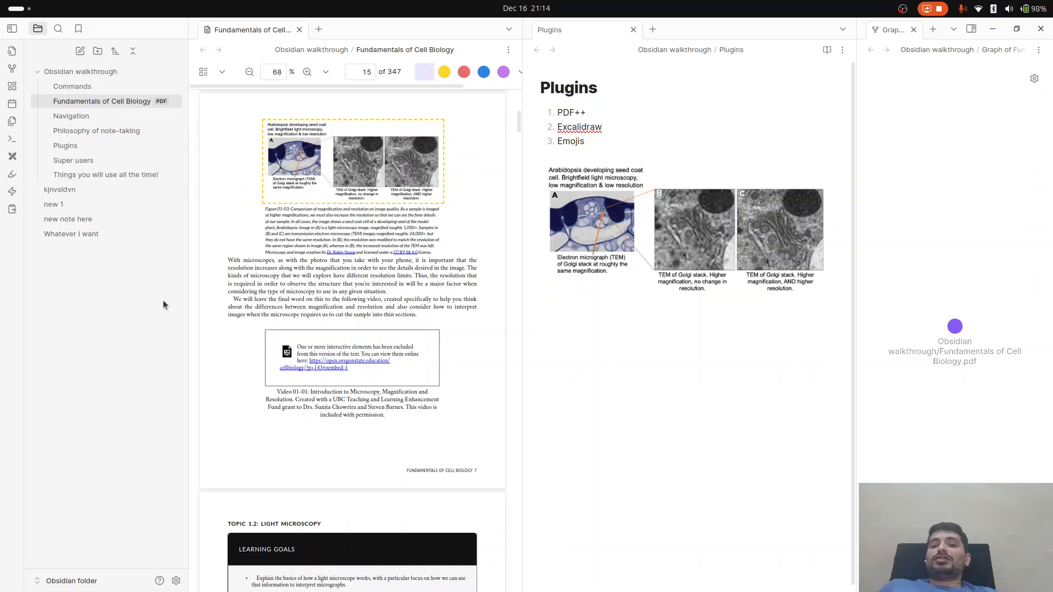
Step: Look through the PDF++ plugin's settings, including its toolbar, color palette and embedding options, and close the settings and the PDF
left_click(176, 581)
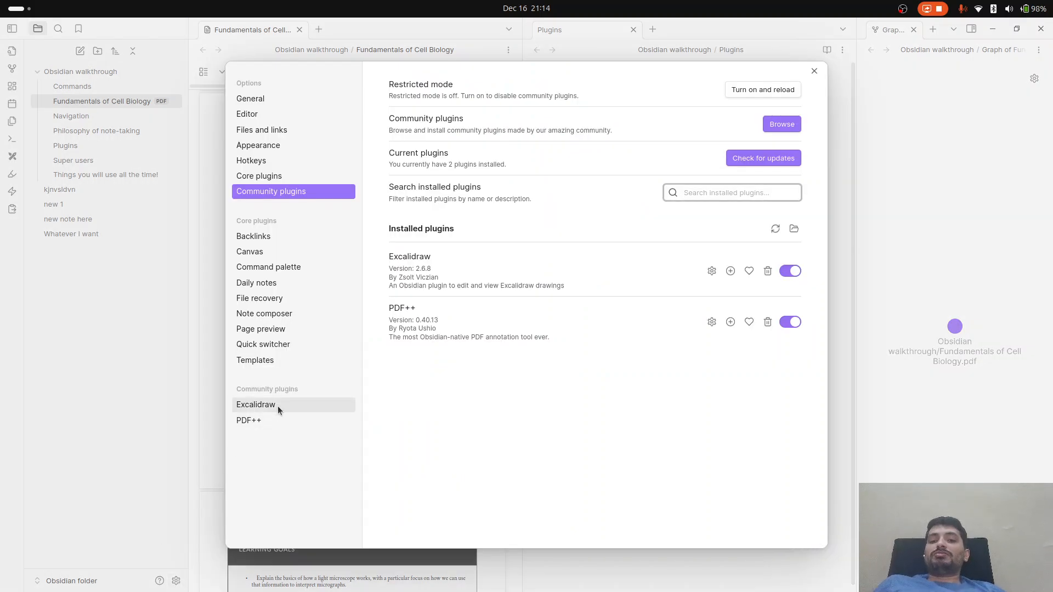
left_click(271, 418)
scroll(533, 310, "down", 10)
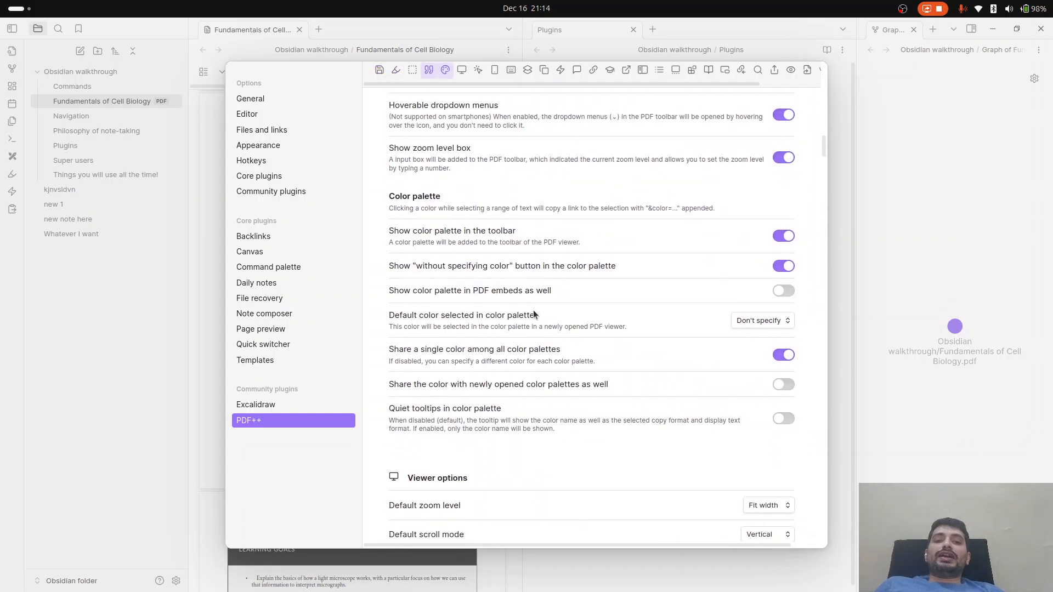
scroll(533, 310, "down", 20)
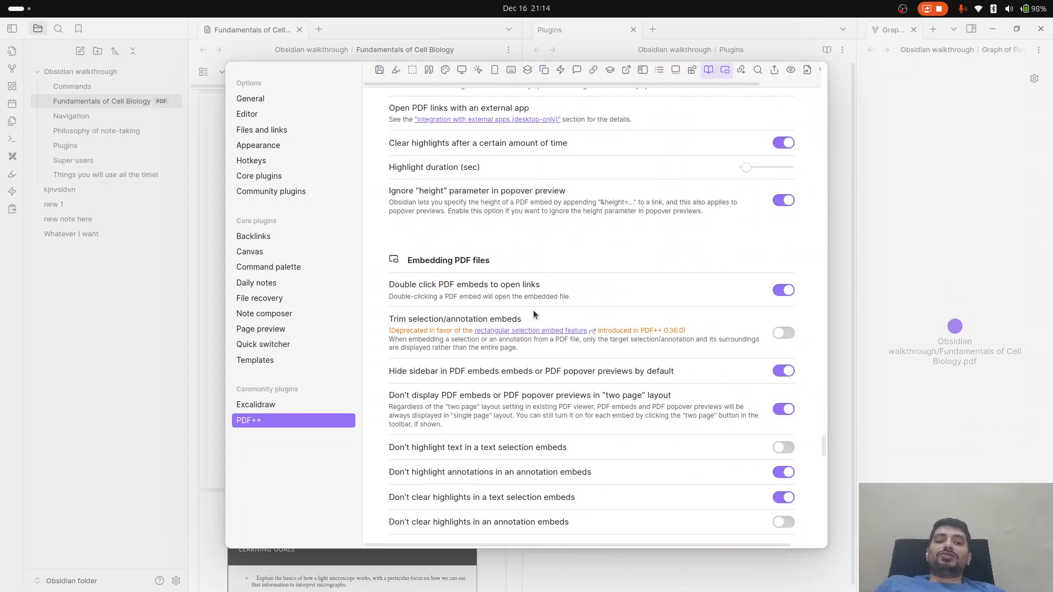
scroll(533, 310, "down", 20)
scroll(533, 311, "up", 20)
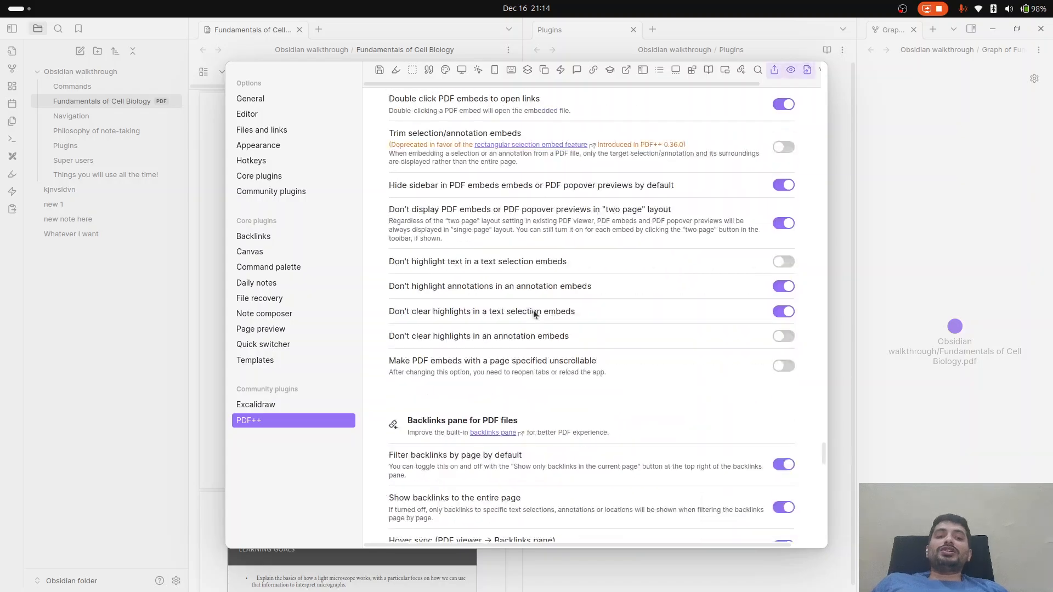
scroll(533, 311, "up", 20)
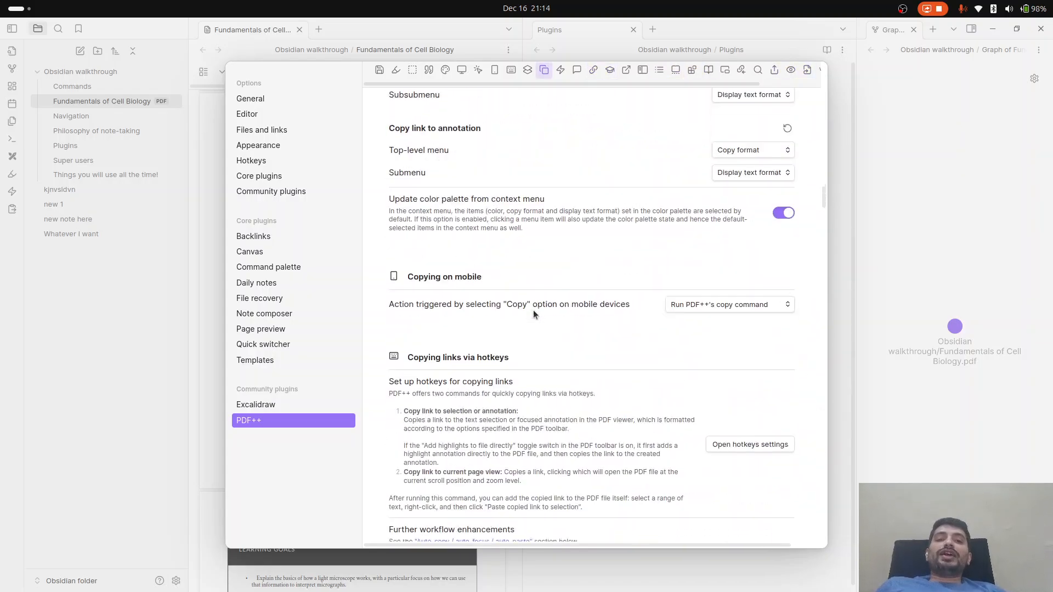
scroll(533, 310, "up", 12)
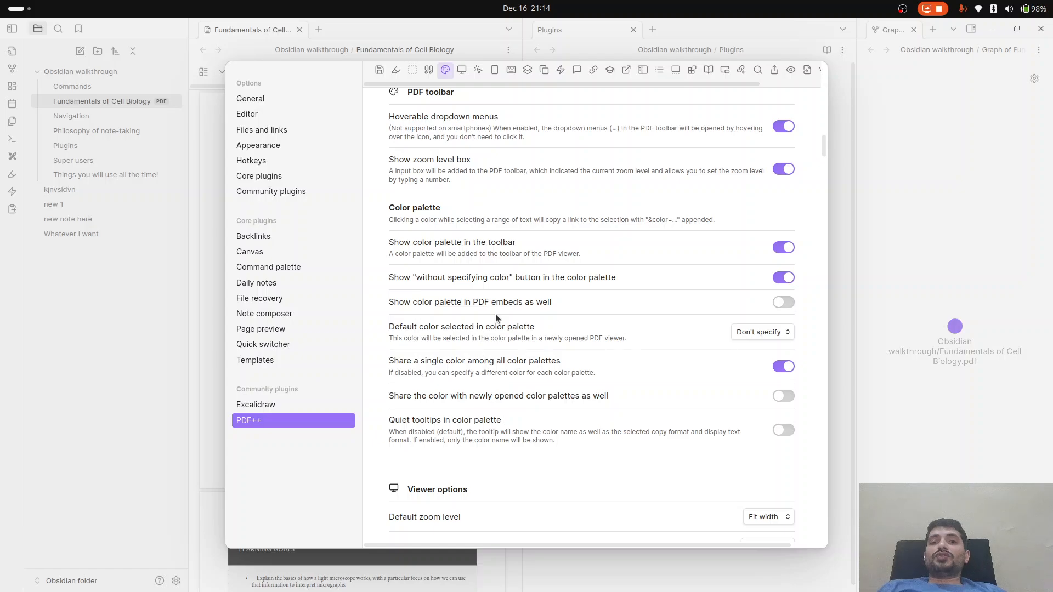
key("Escape")
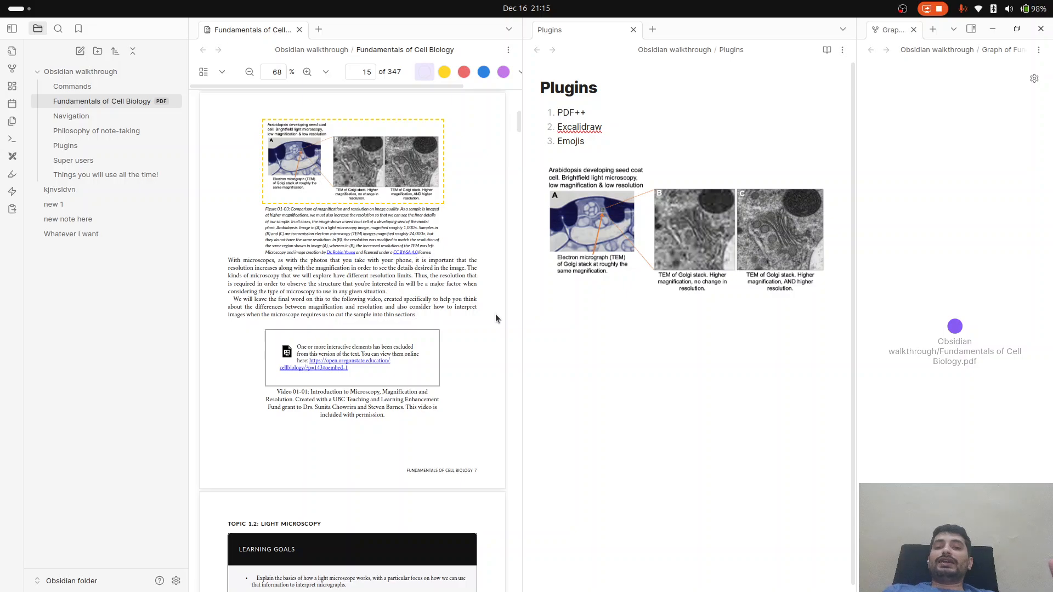
left_click(299, 30)
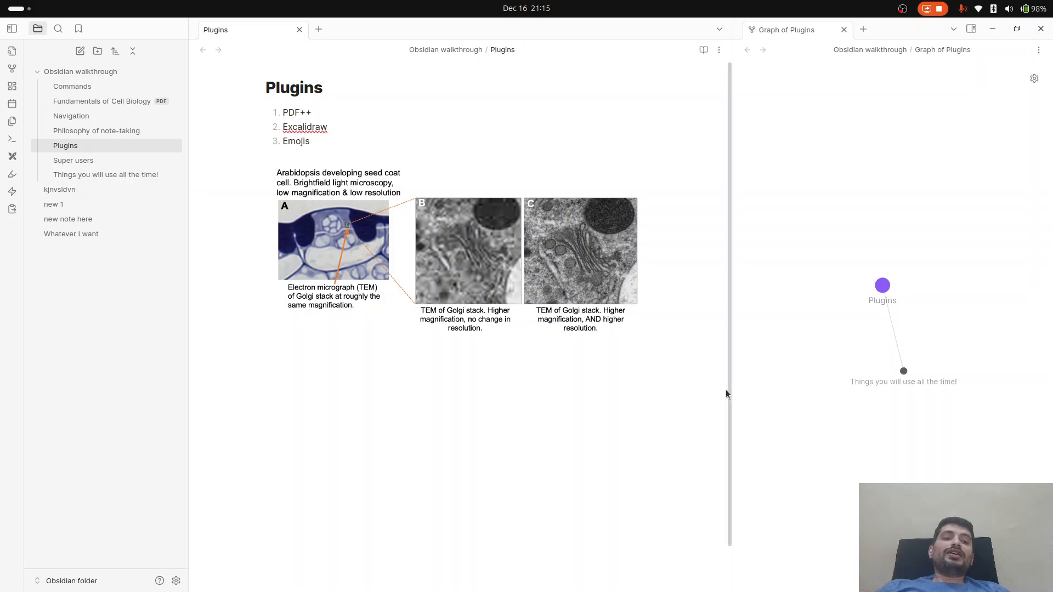
Step: Narrow the graph pane beside the Plugins note and search the community plugins for "emoj"
left_click_drag(730, 389, 856, 382)
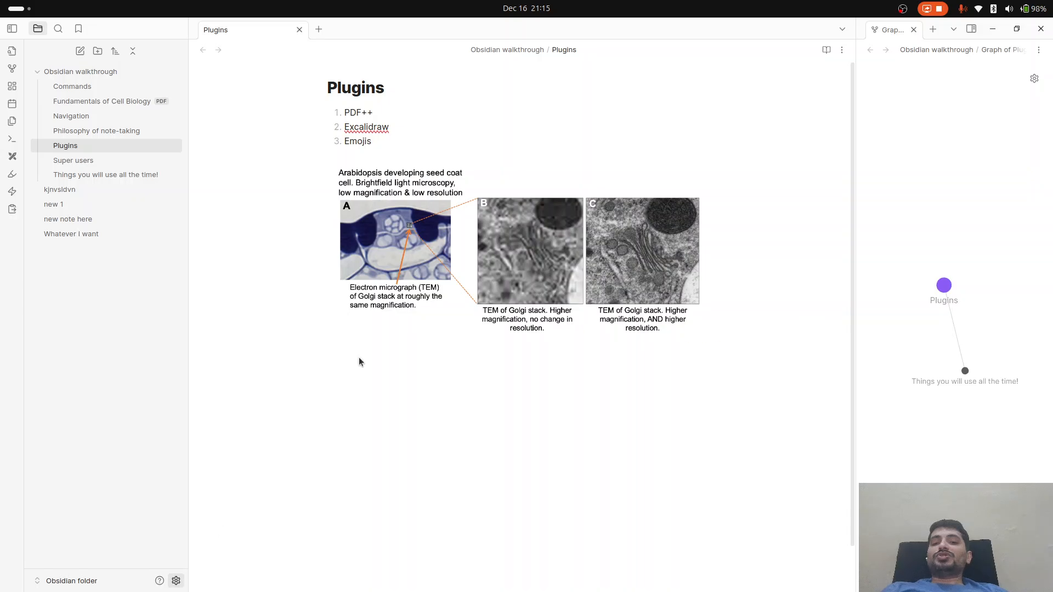
left_click(176, 581)
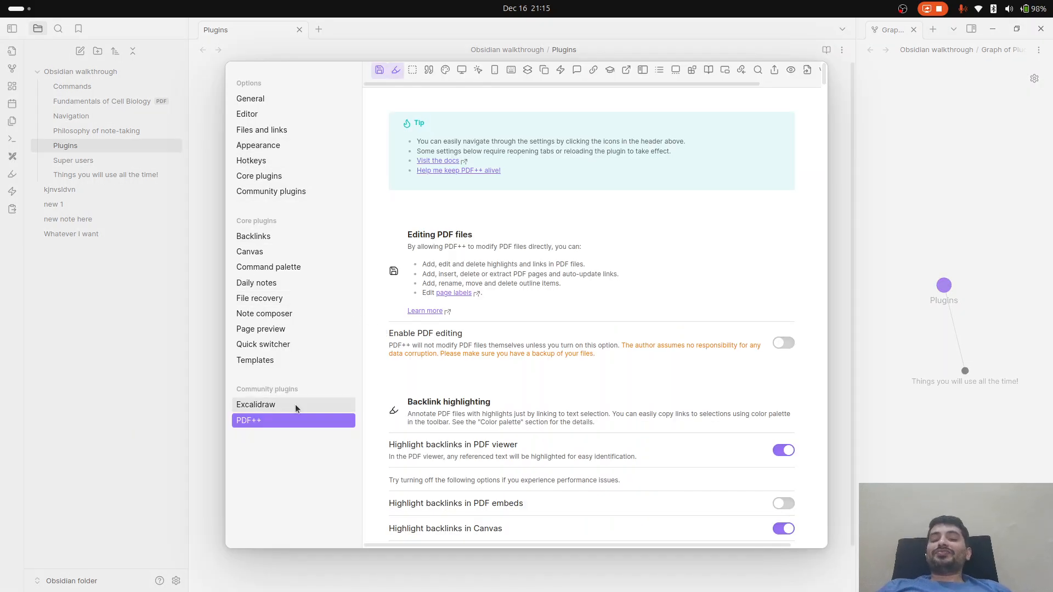
left_click(324, 190)
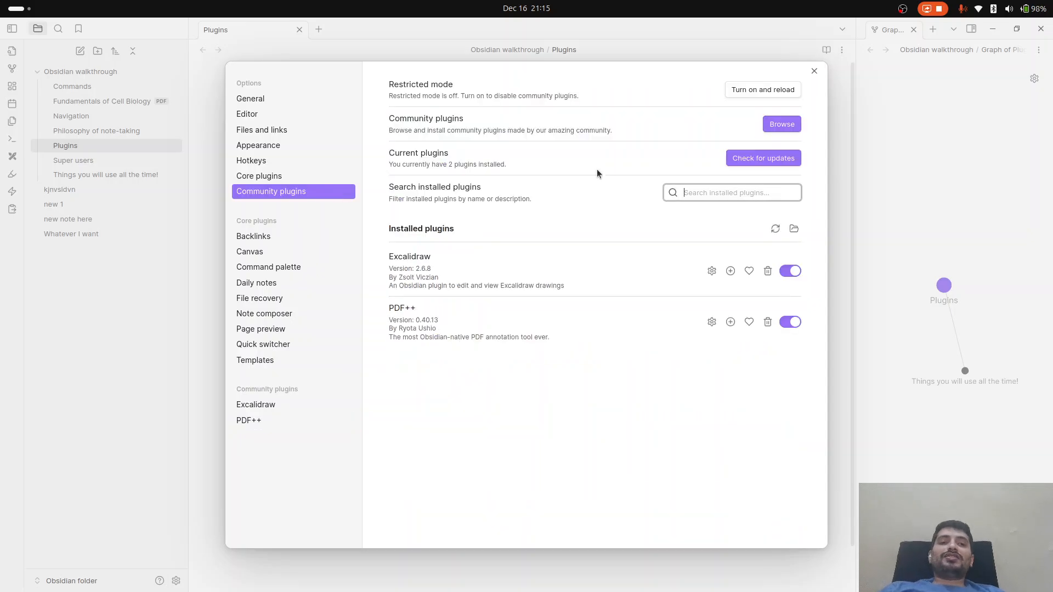
left_click(779, 124)
type("emojji")
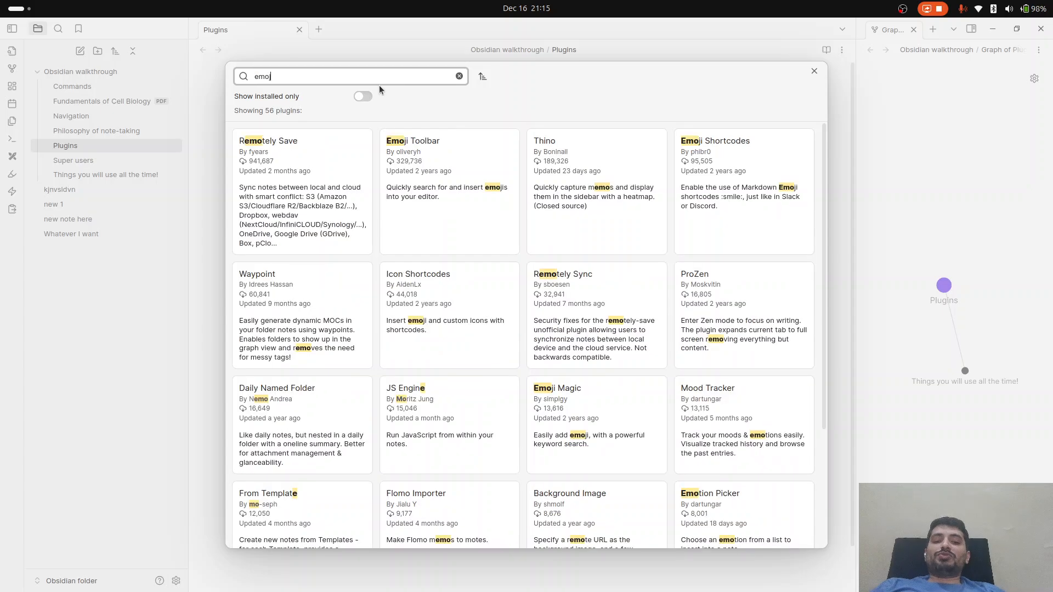
key("BackSpace")
key("BackSpace")
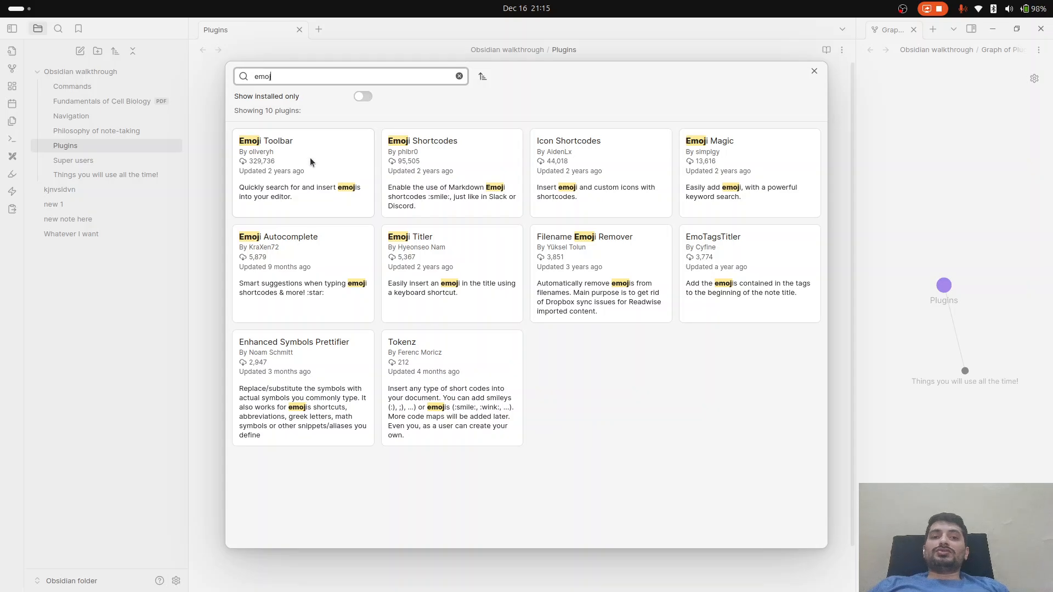
Step: Read the Emoji Shortcodes plugin's description, install and enable the plugin, and close the settings
left_click(416, 165)
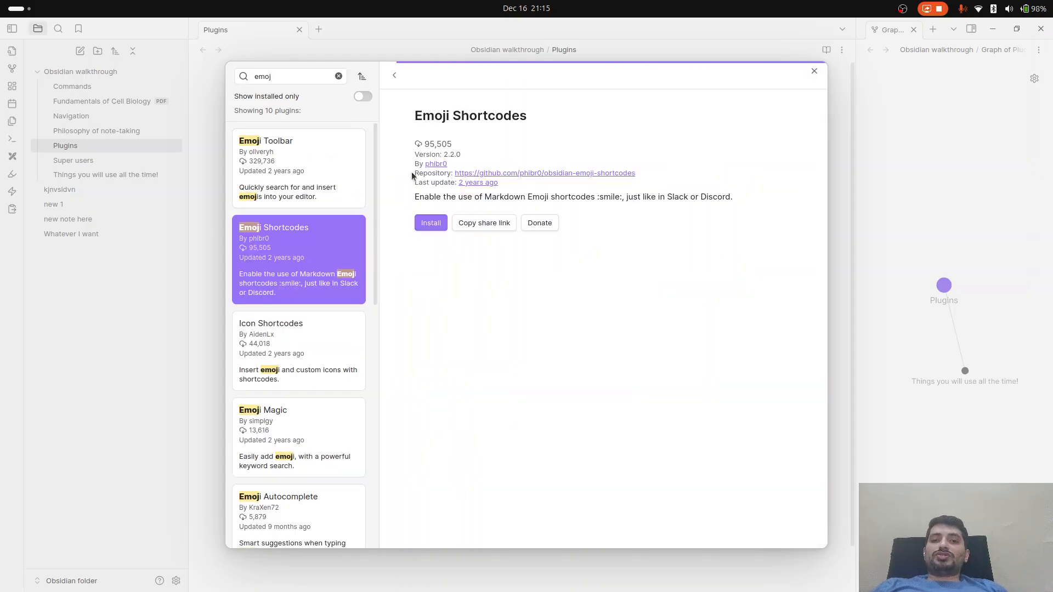
scroll(433, 359, "down", 2)
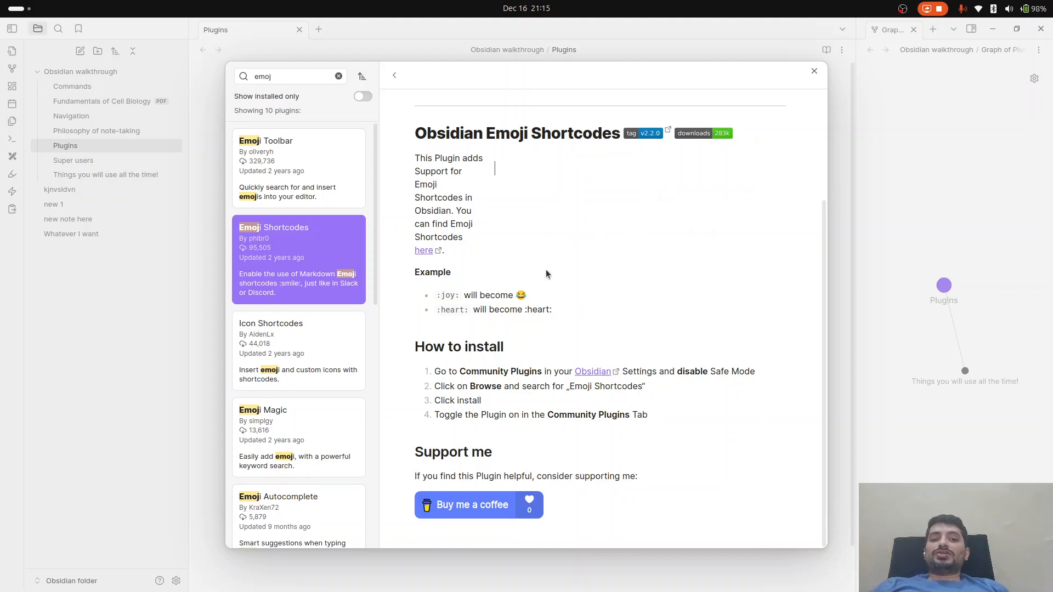
scroll(545, 275, "up", 3)
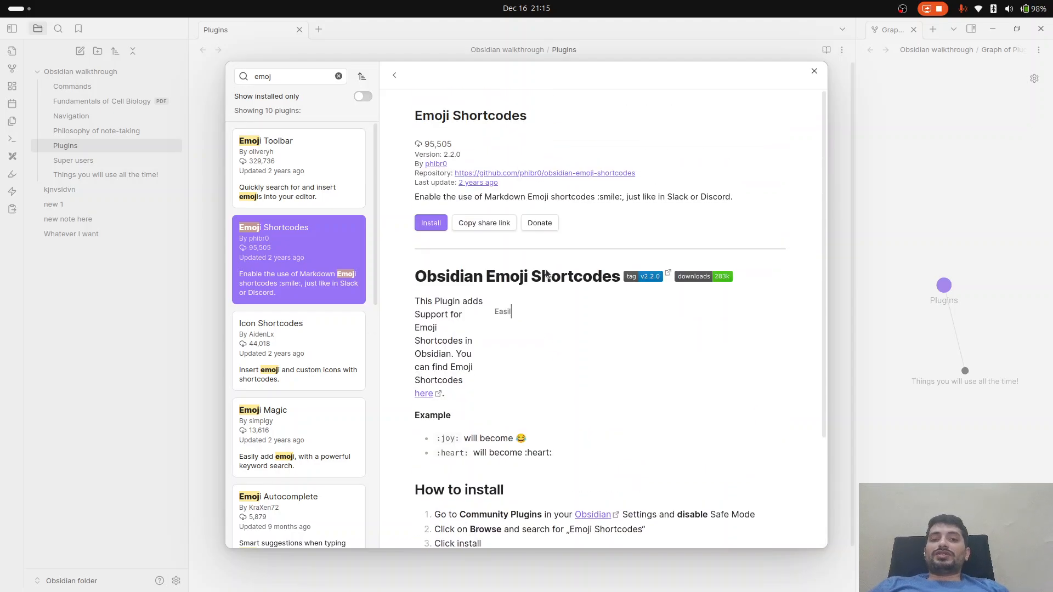
left_click(430, 223)
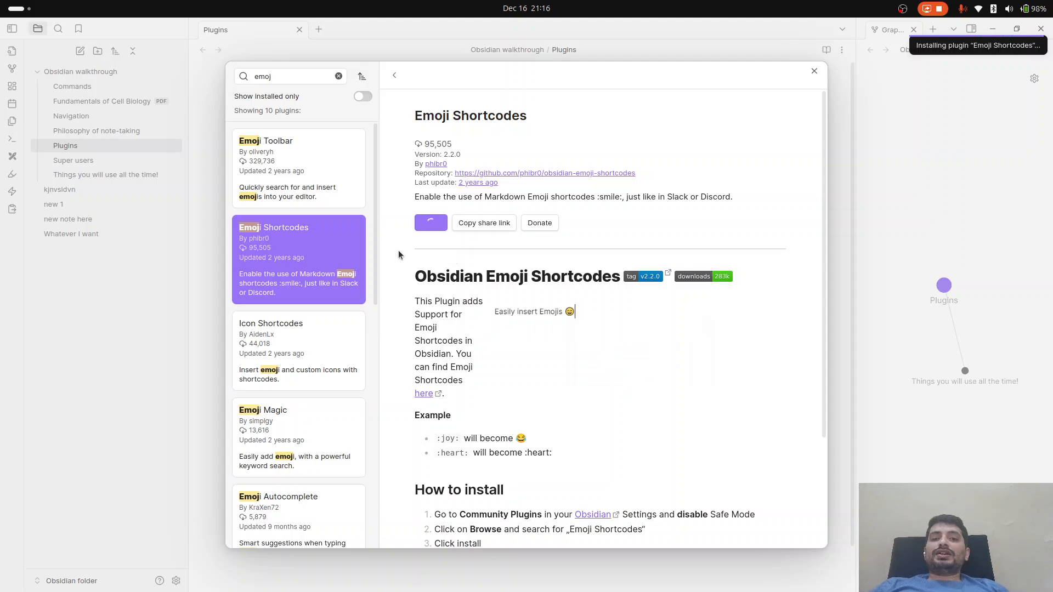
left_click(432, 222)
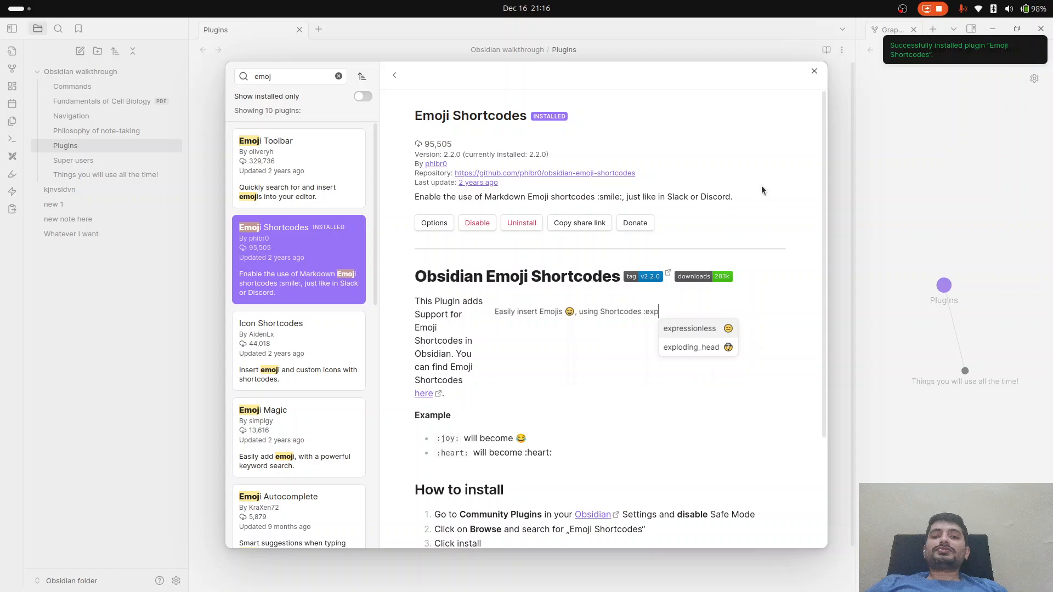
left_click(814, 72)
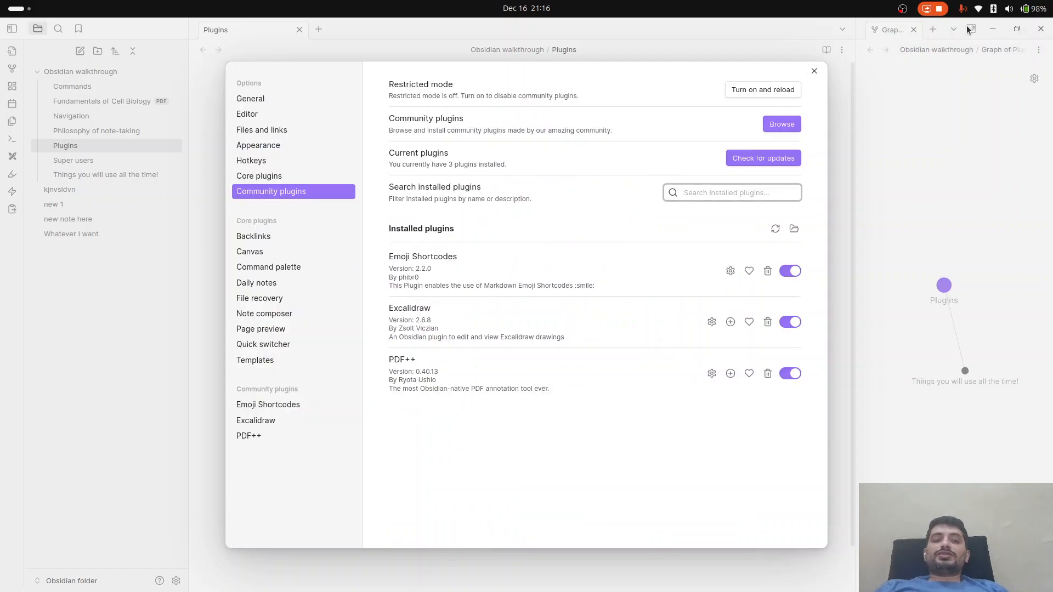
key("Escape")
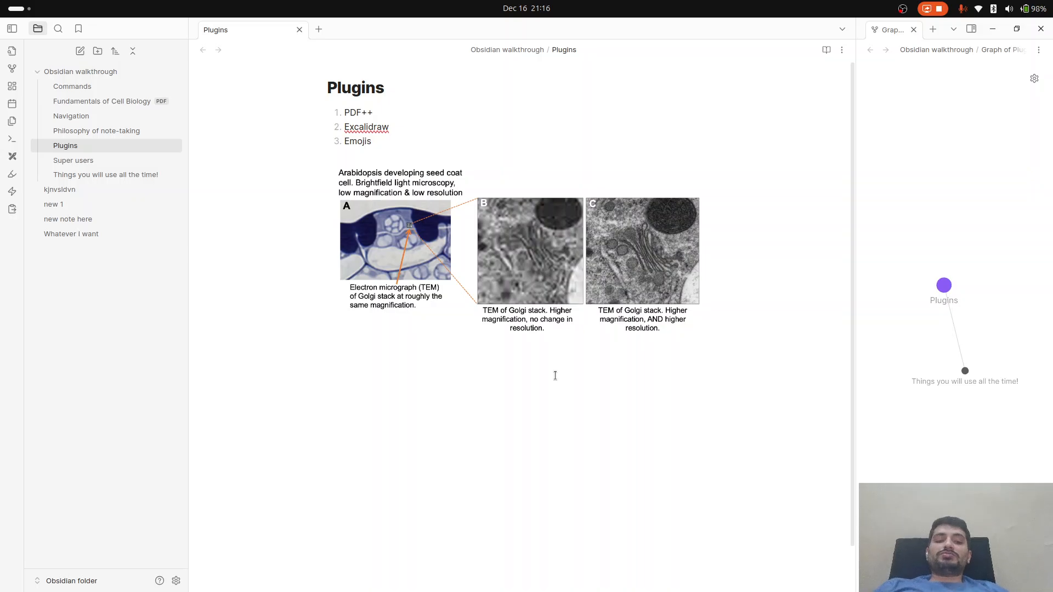
Step: Insert the smile_cat emoji below the embedded figure using the ":smile" shortcode and delete it again
type("smile")
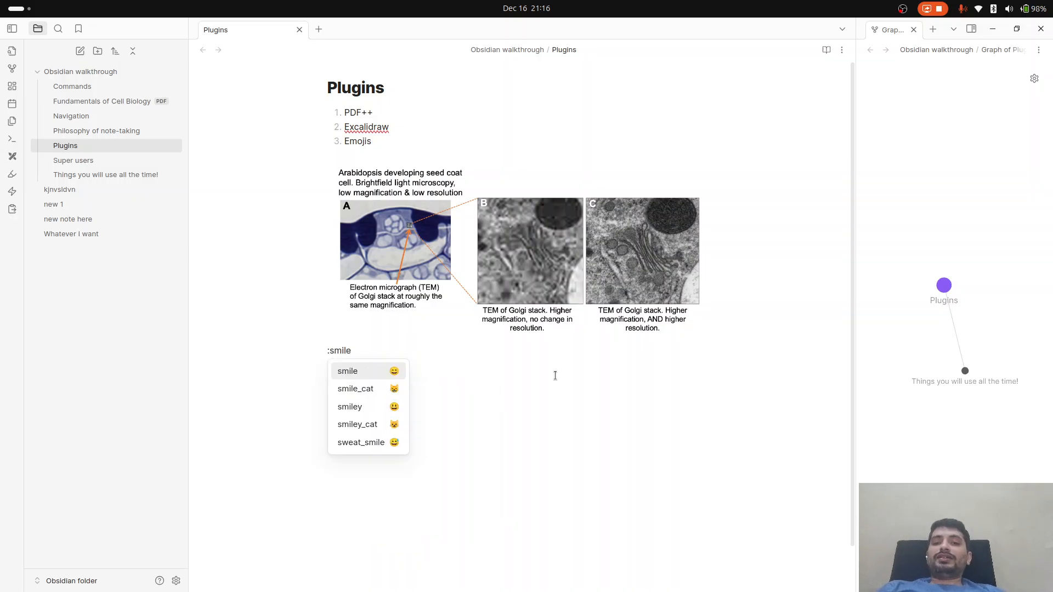
key("Down")
key("Return")
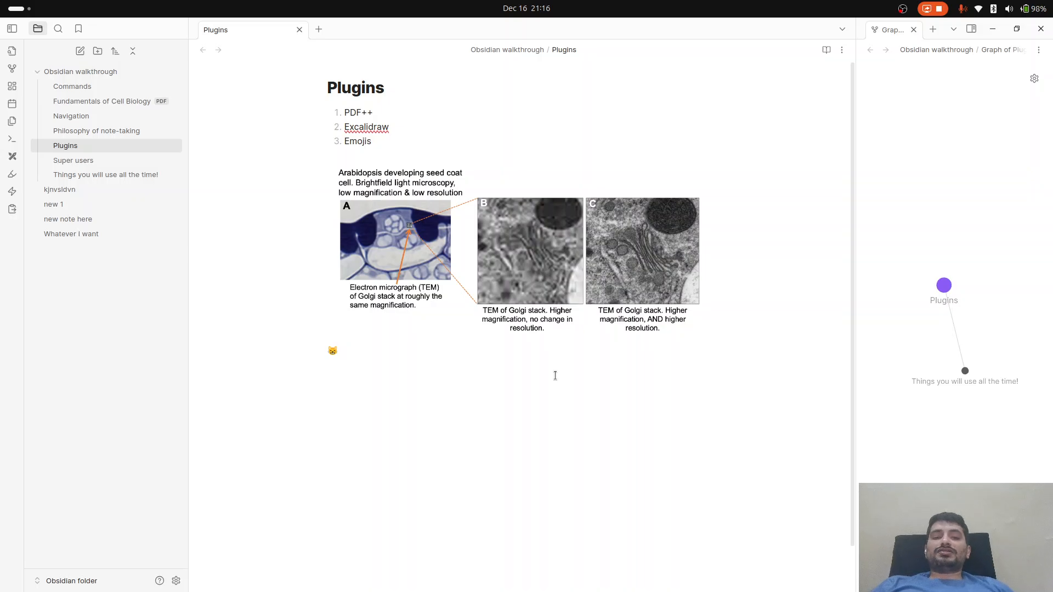
key("BackSpace")
key("BackSpace")
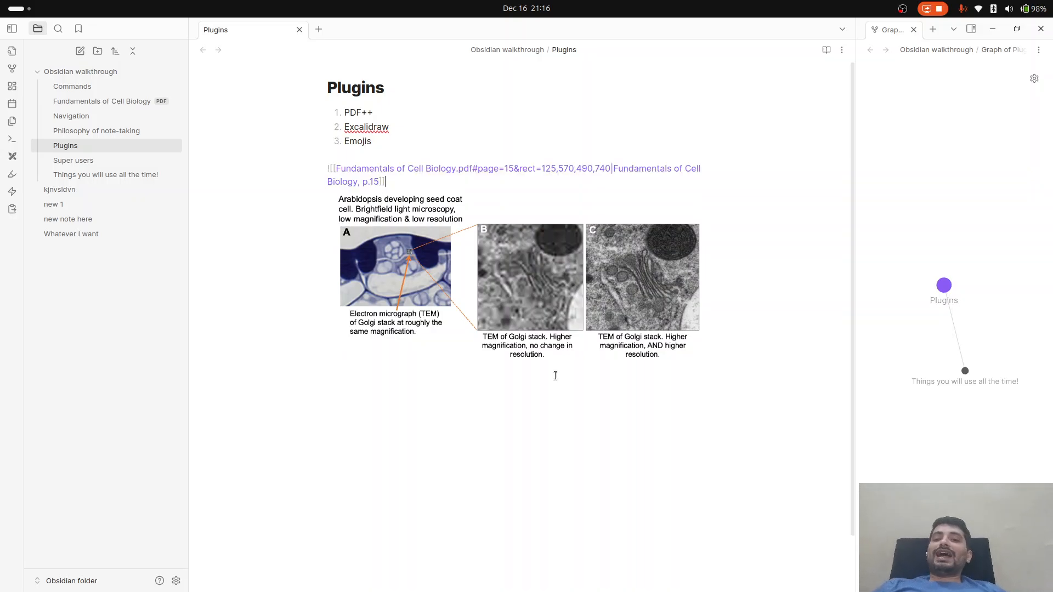
Step: Check the installed plugins for updates, look through the community plugins matching "chatgpt", and close the settings
left_click(176, 580)
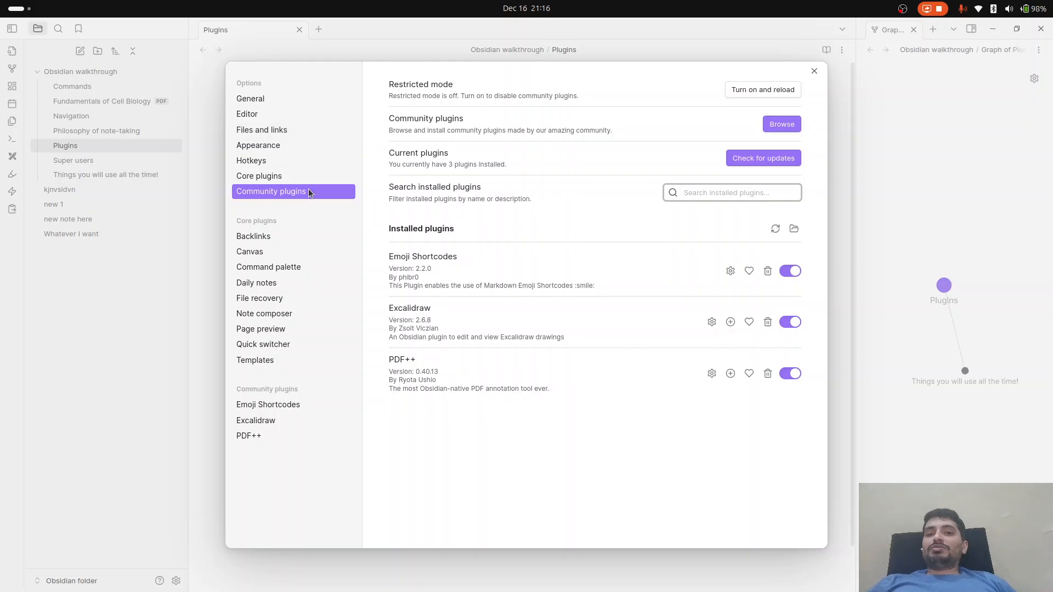
left_click(741, 158)
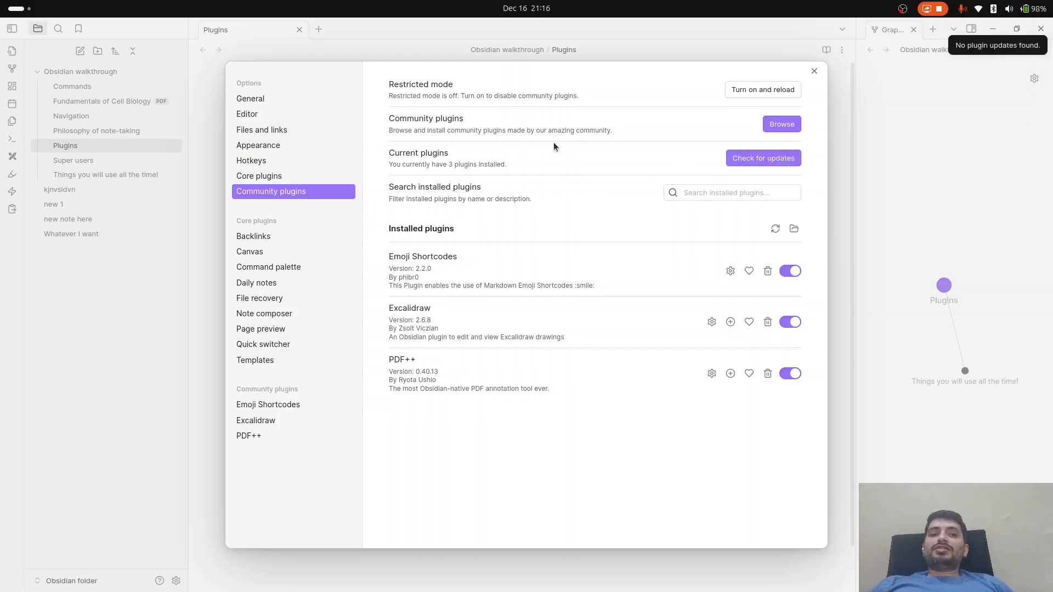
left_click(763, 126)
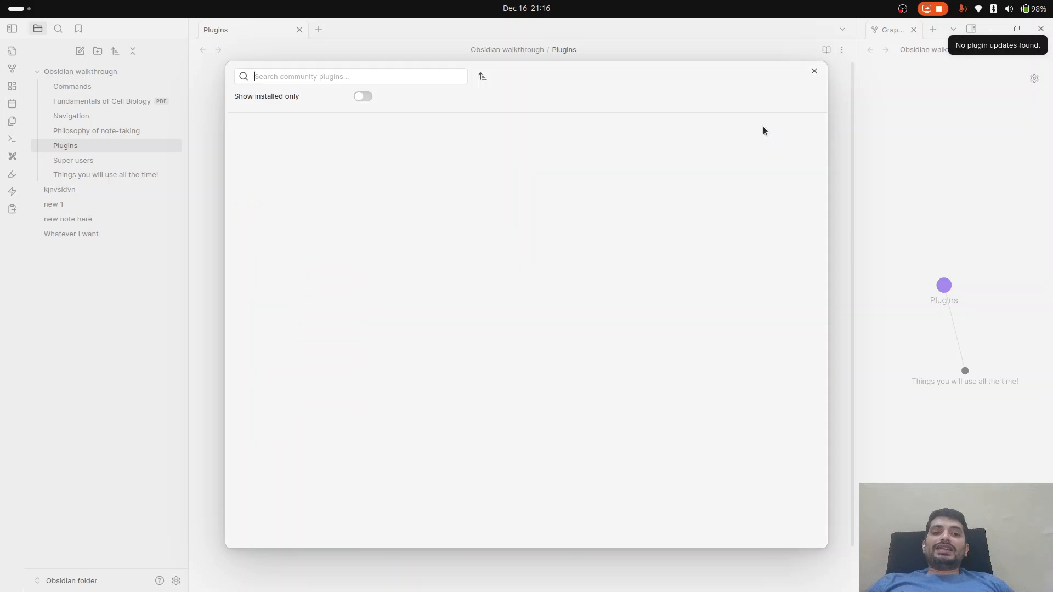
type("chatgpt")
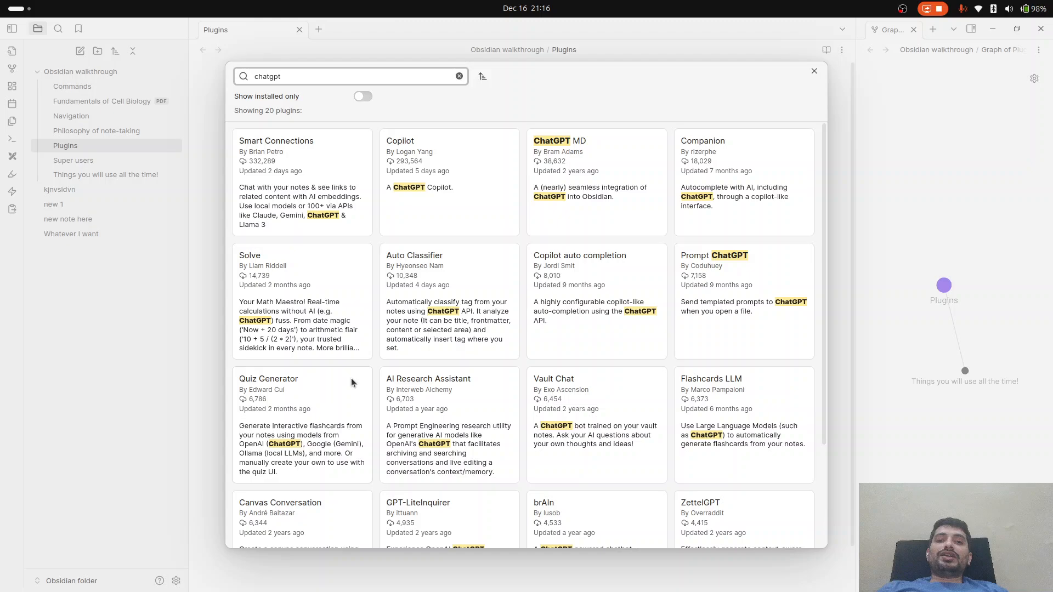
scroll(351, 377, "down", 3)
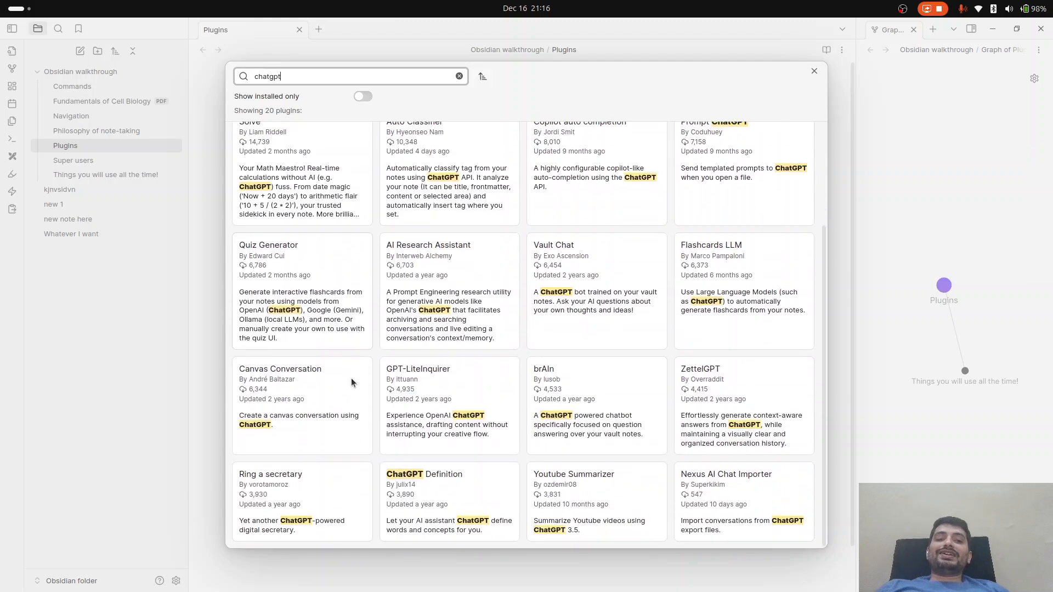
scroll(351, 377, "up", 3)
scroll(351, 377, "down", 2)
scroll(352, 380, "up", 3)
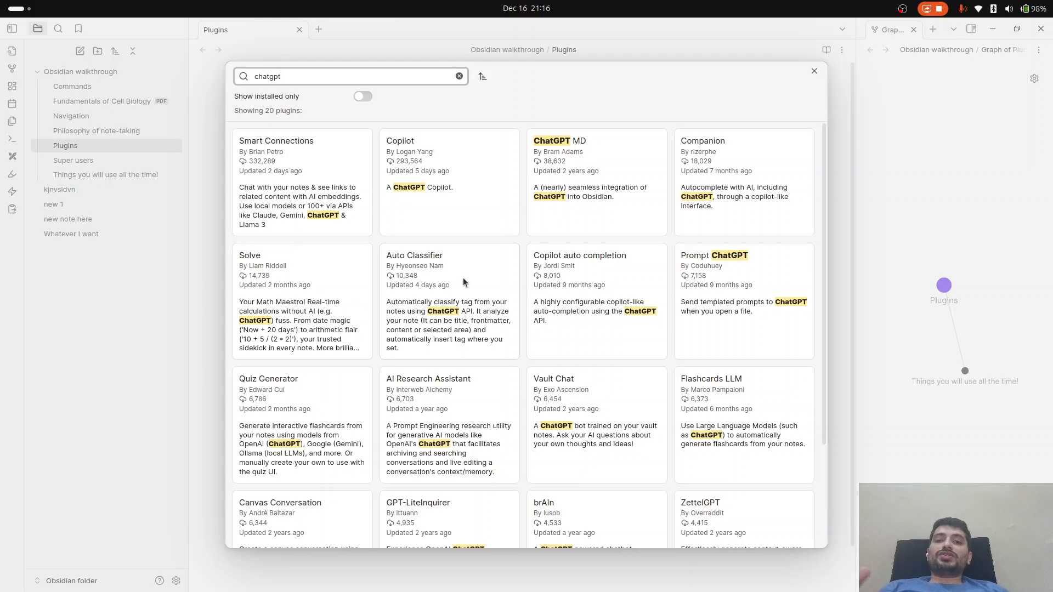
left_click(814, 72)
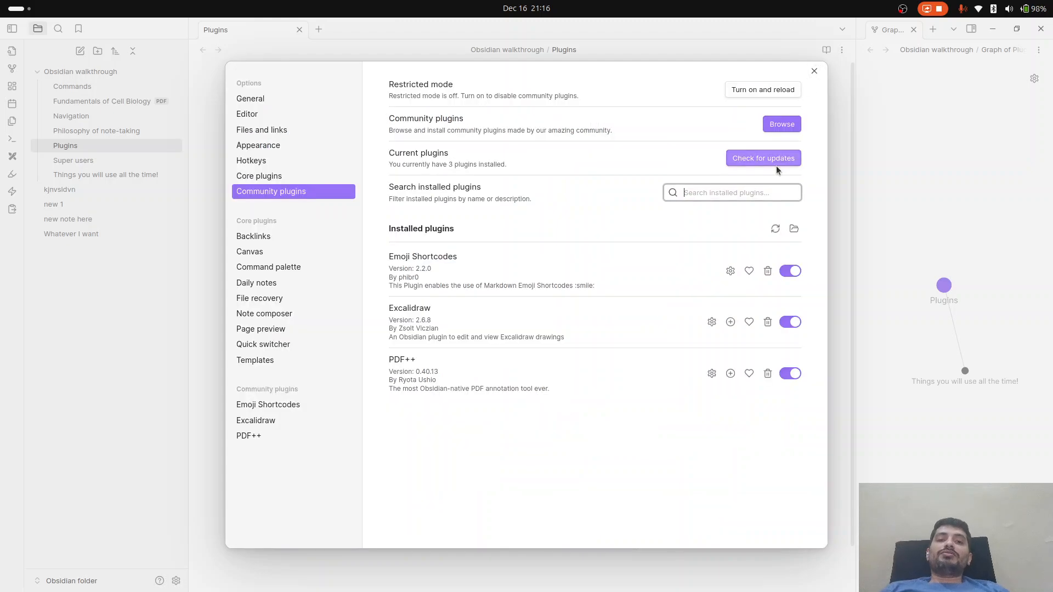
left_click(818, 74)
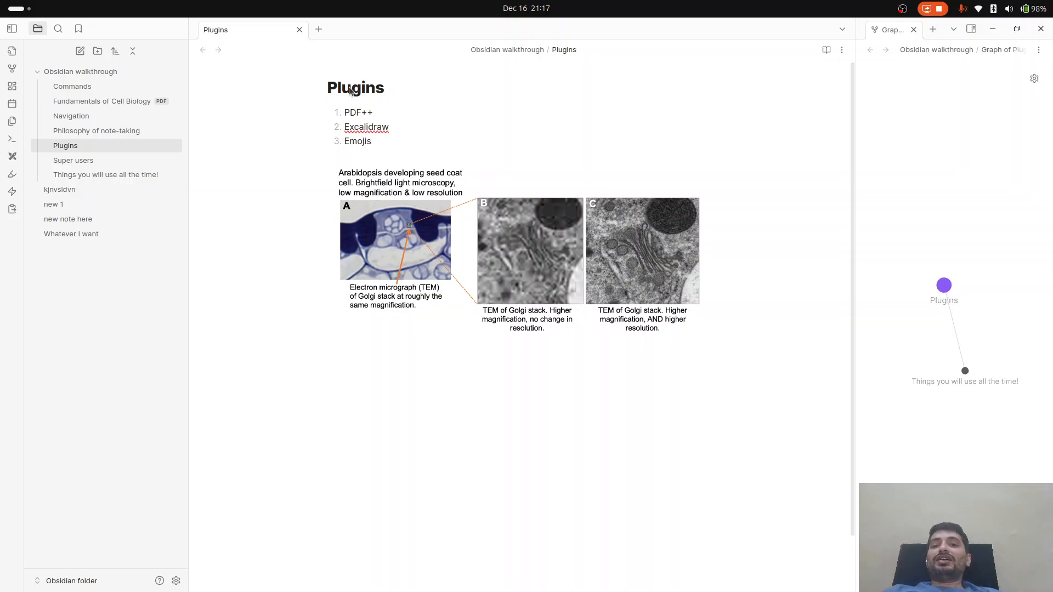
Step: Show the Plugins note in the system file explorer, examine Plugins.md as raw Markdown in a text editor, and close both windows
right_click(228, 32)
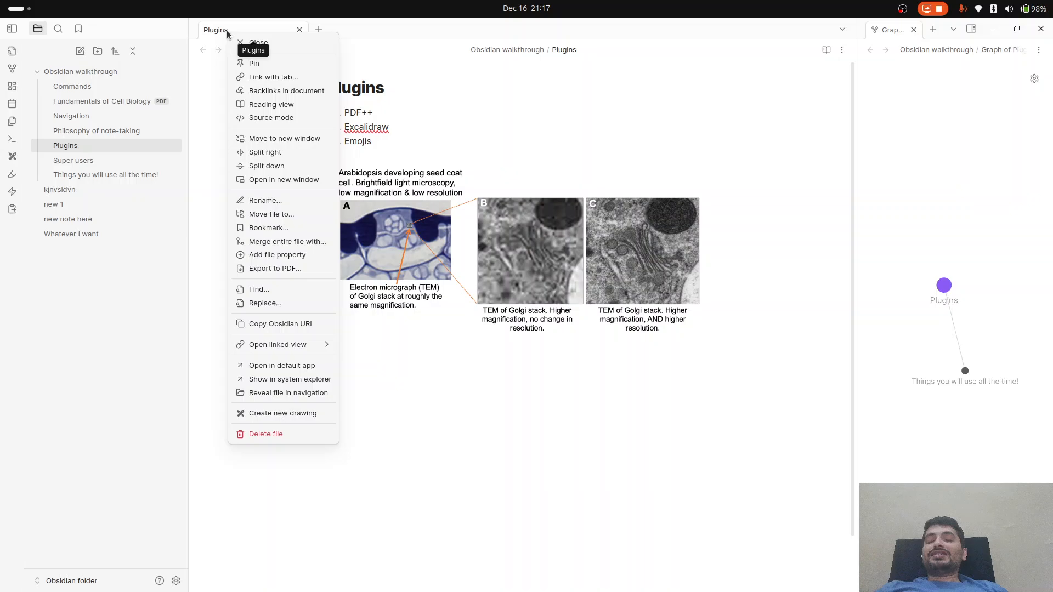
left_click(320, 379)
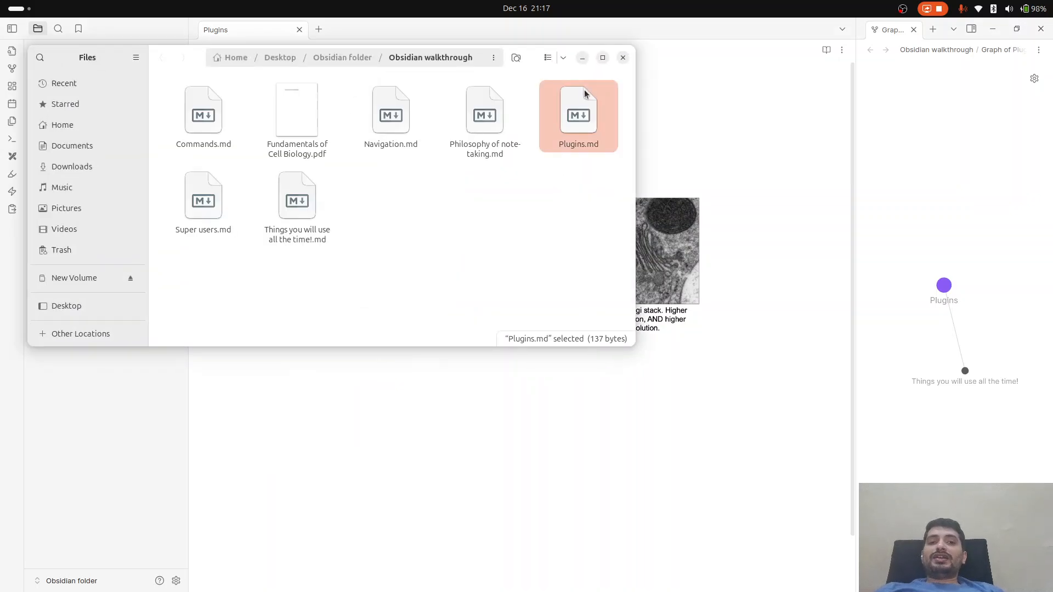
double_click(578, 122)
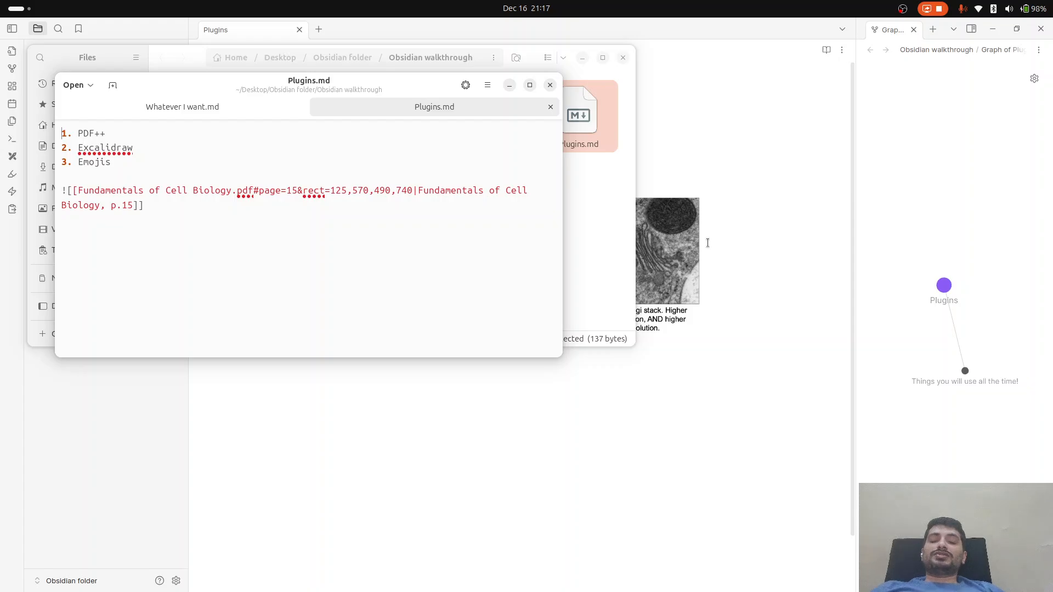
left_click(551, 85)
left_click(623, 58)
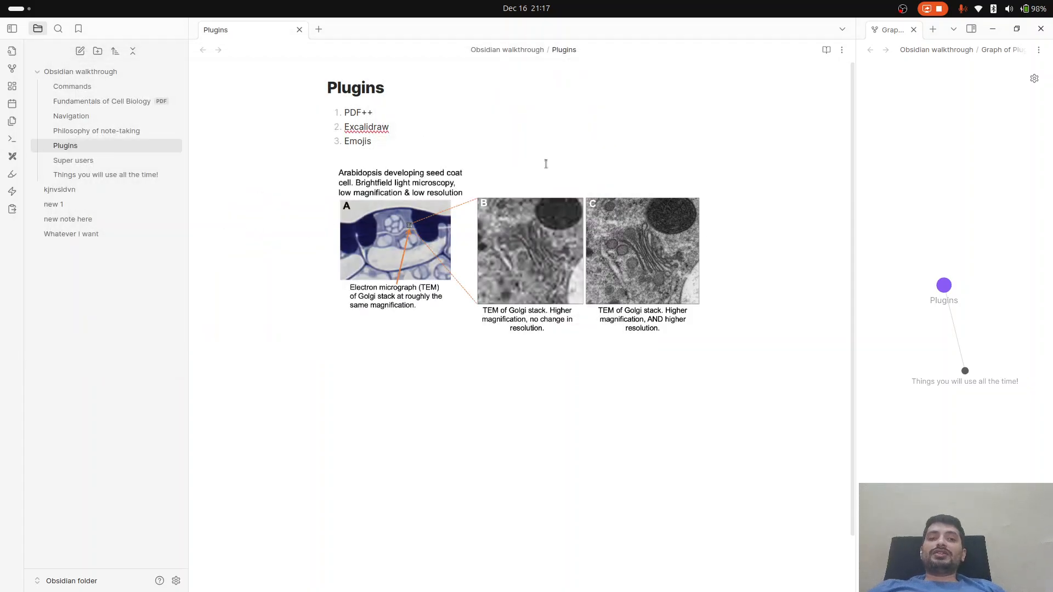
Step: Turn the figure embed into a plain link by removing its leading exclamation mark, and test the link to page 15 of the PDF
key("ctrl+Home")
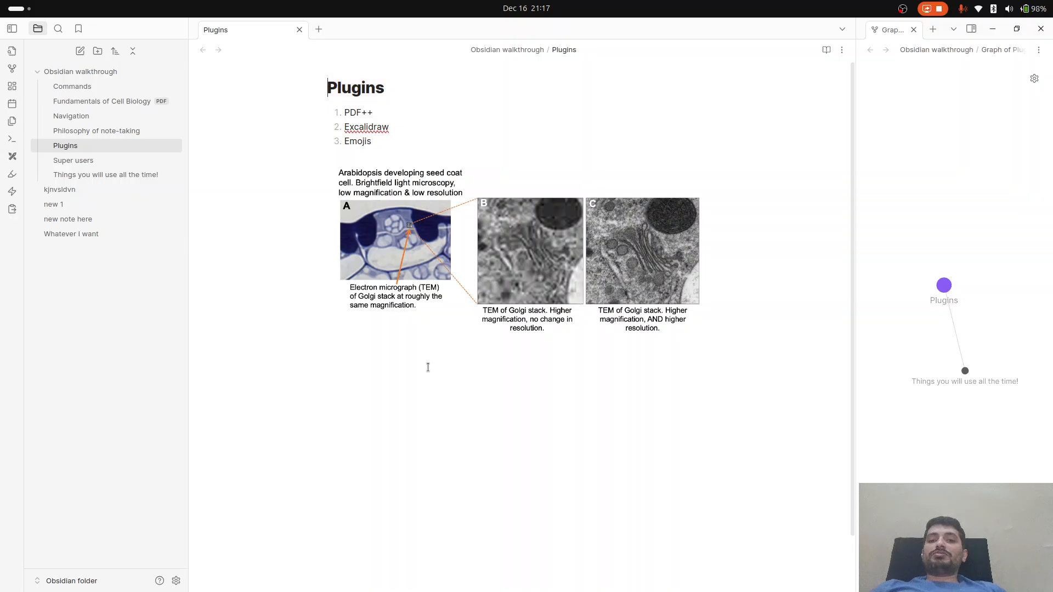
key("Down")
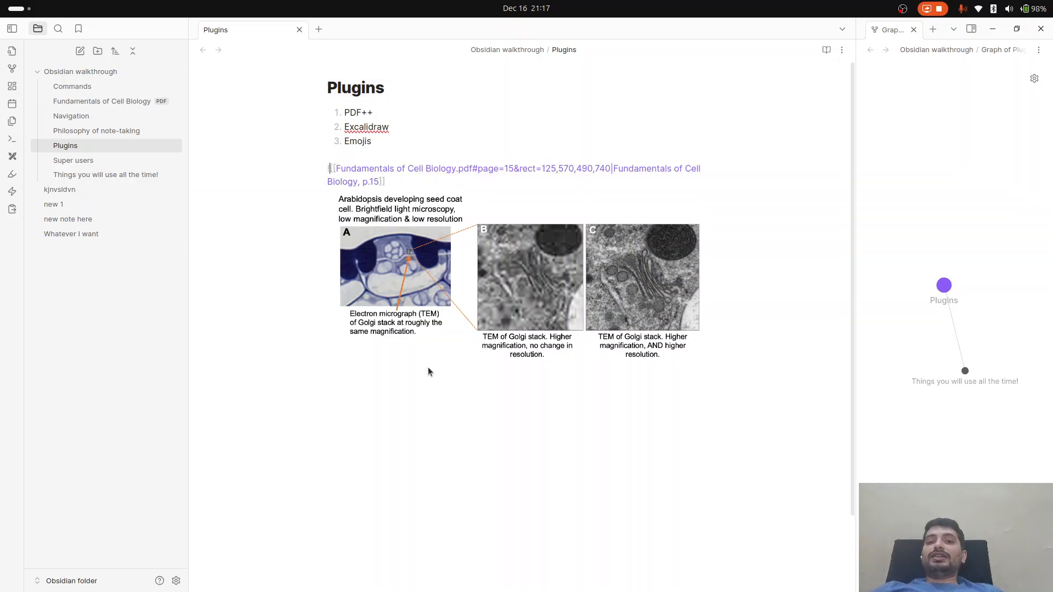
key("Delete")
key("Down")
key("Down")
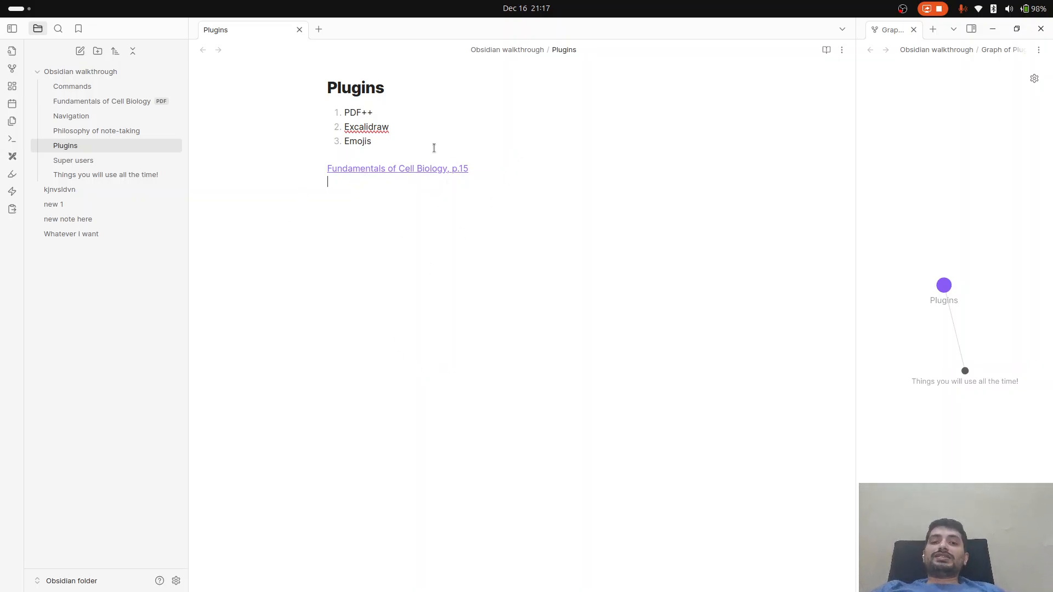
left_click(393, 172)
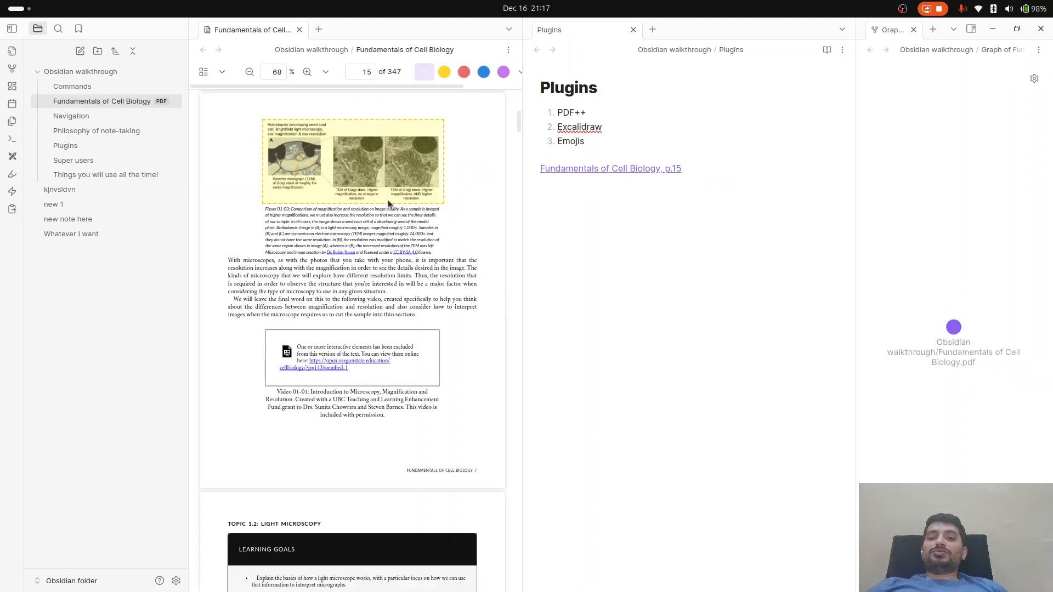
left_click(299, 29)
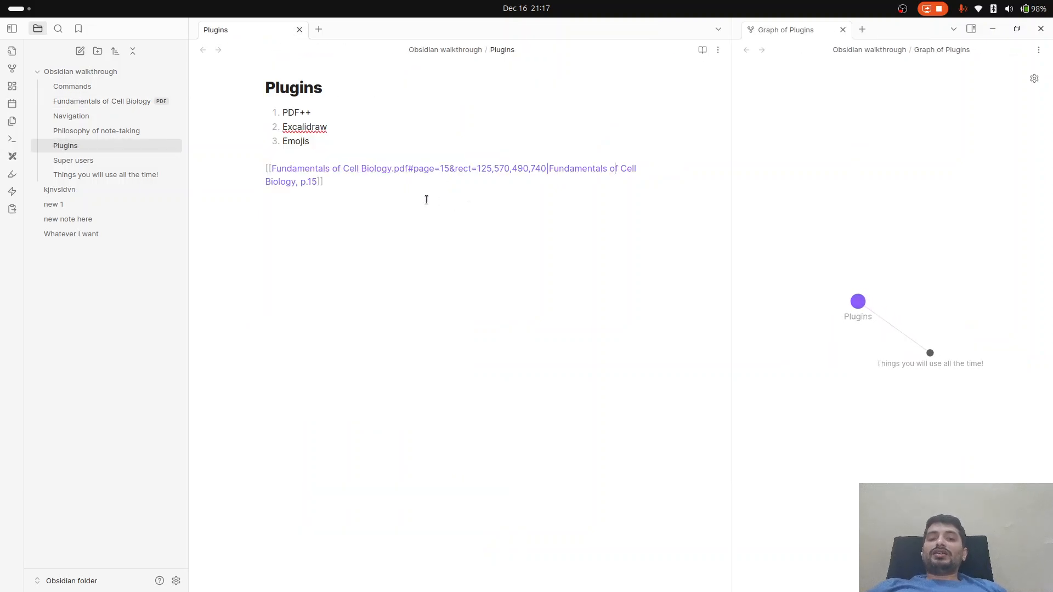
Step: Turn the PDF link back into an embedded figure by adding an exclamation mark before its double brackets
key("Up")
key("Down")
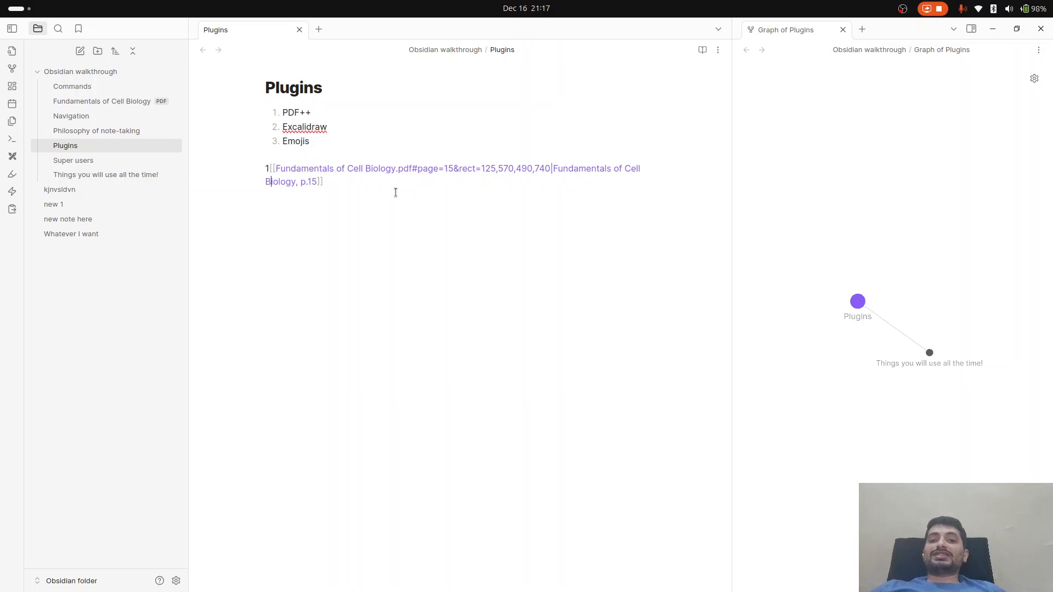
key("Down")
key("Up")
type("1")
key("BackSpace")
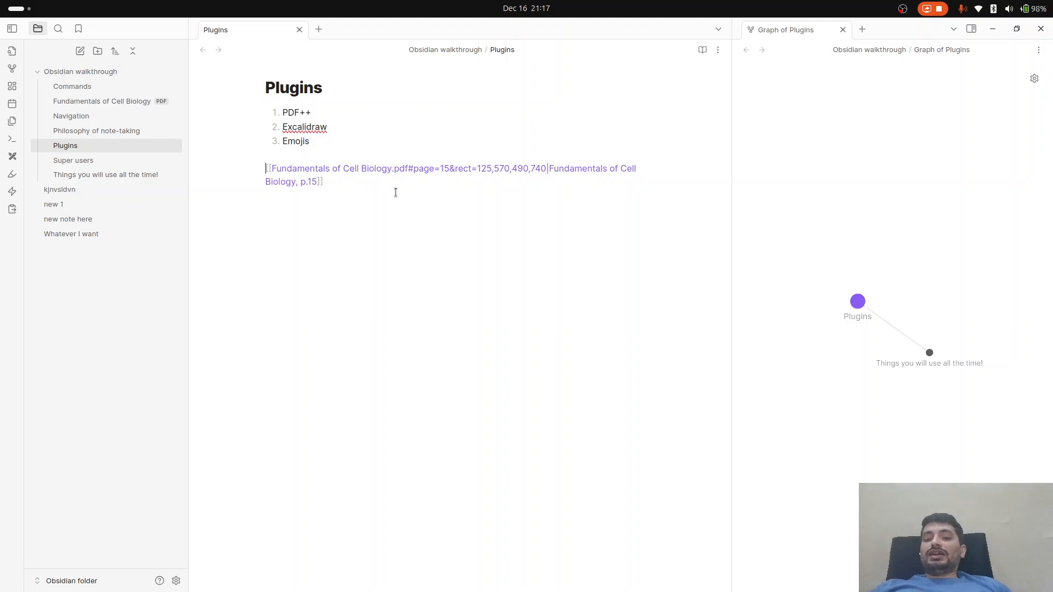
type("!")
key("Down")
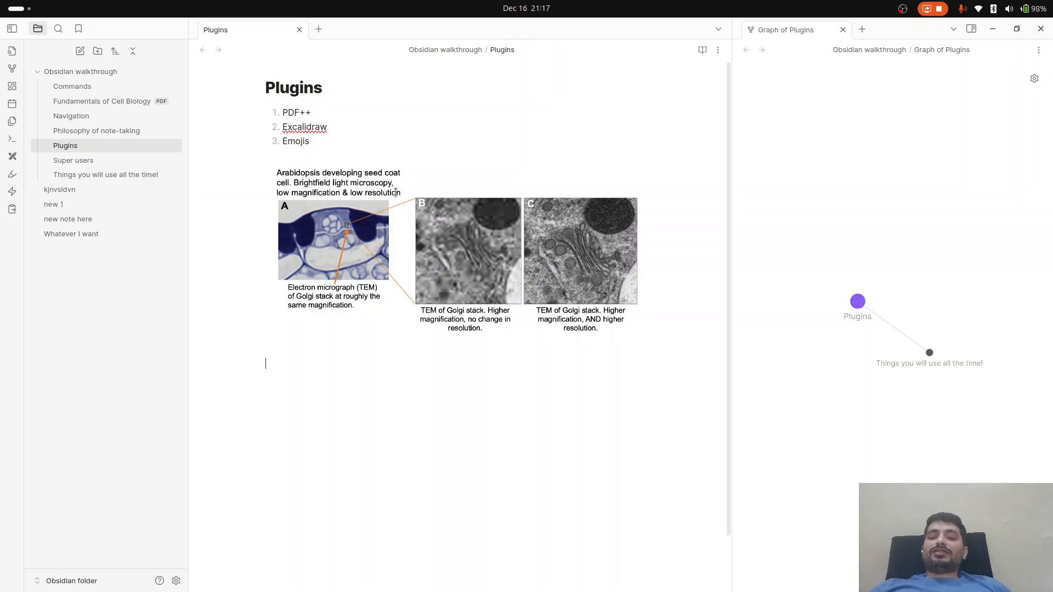
type("[]")
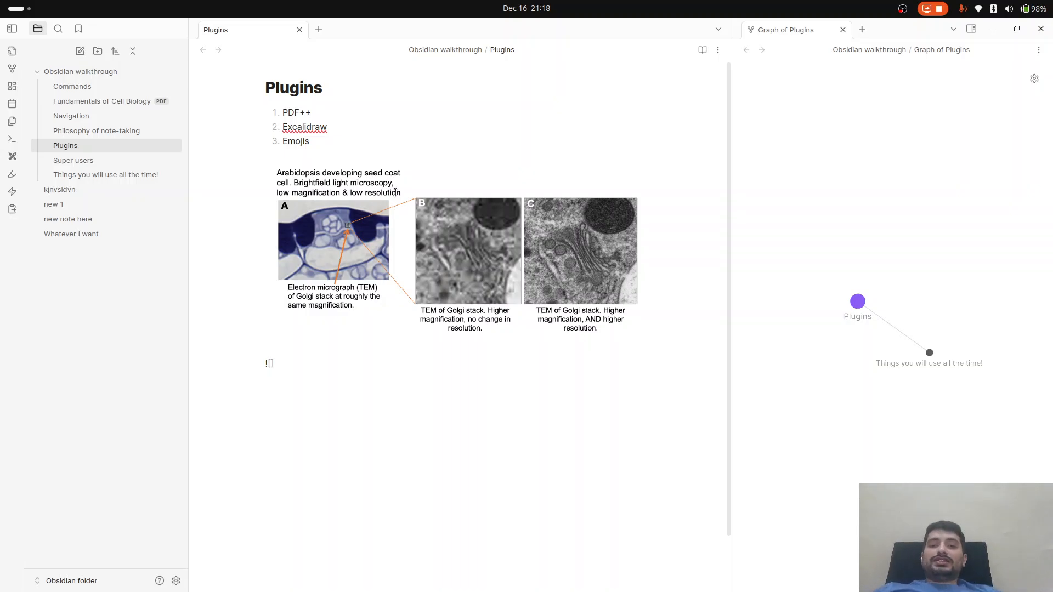
type("(")
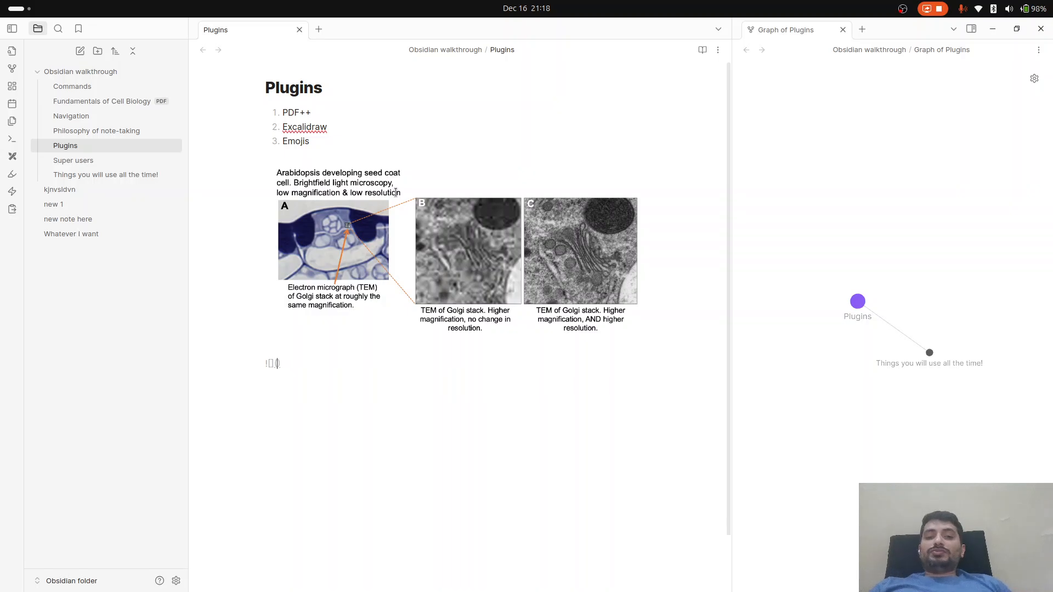
type("GOOGLE")
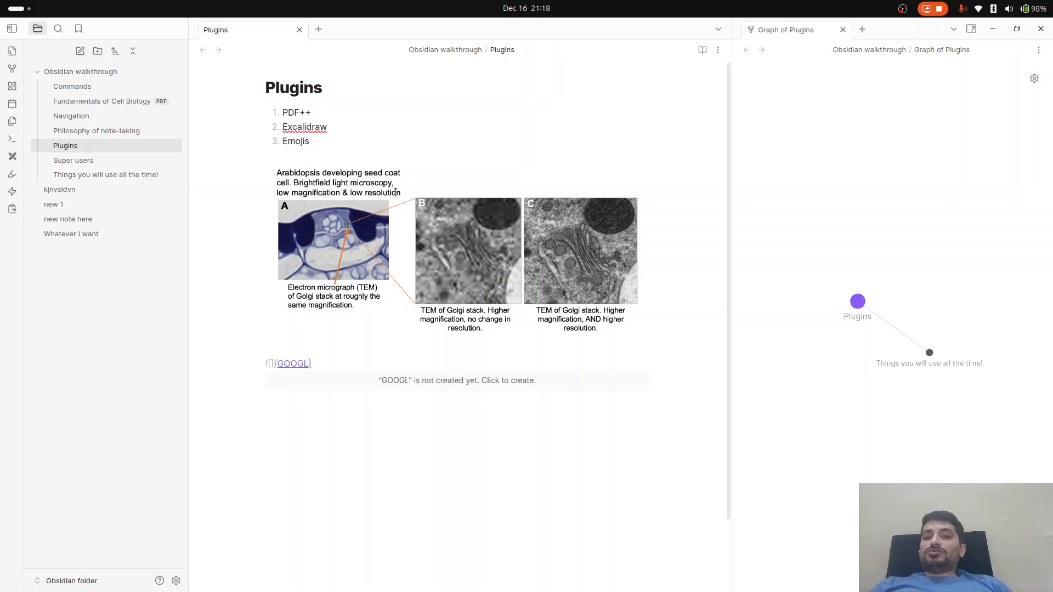
key("ctrl+shift+Left")
type("g")
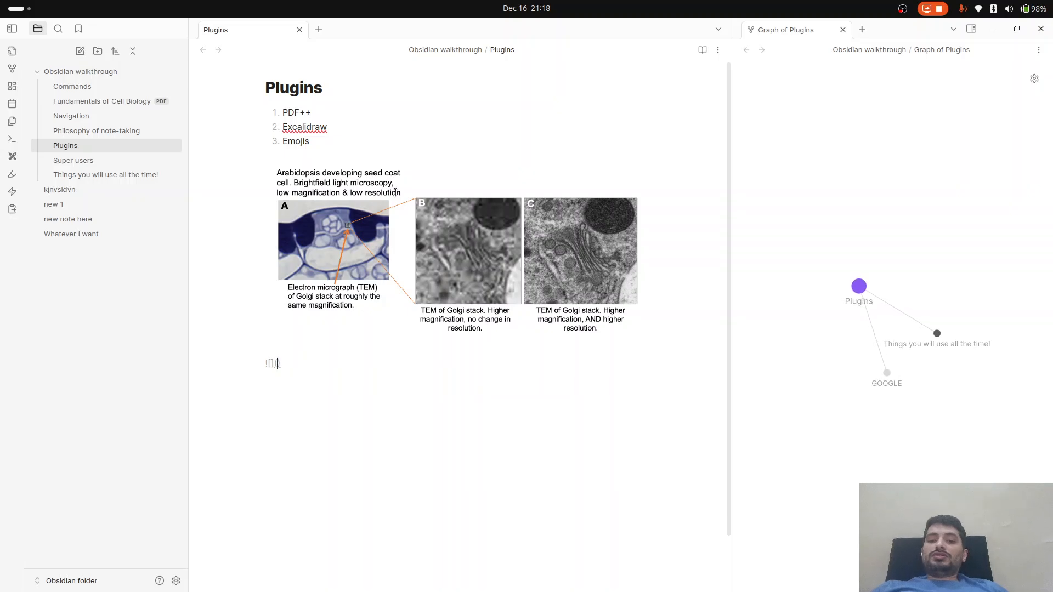
type("oogle.com")
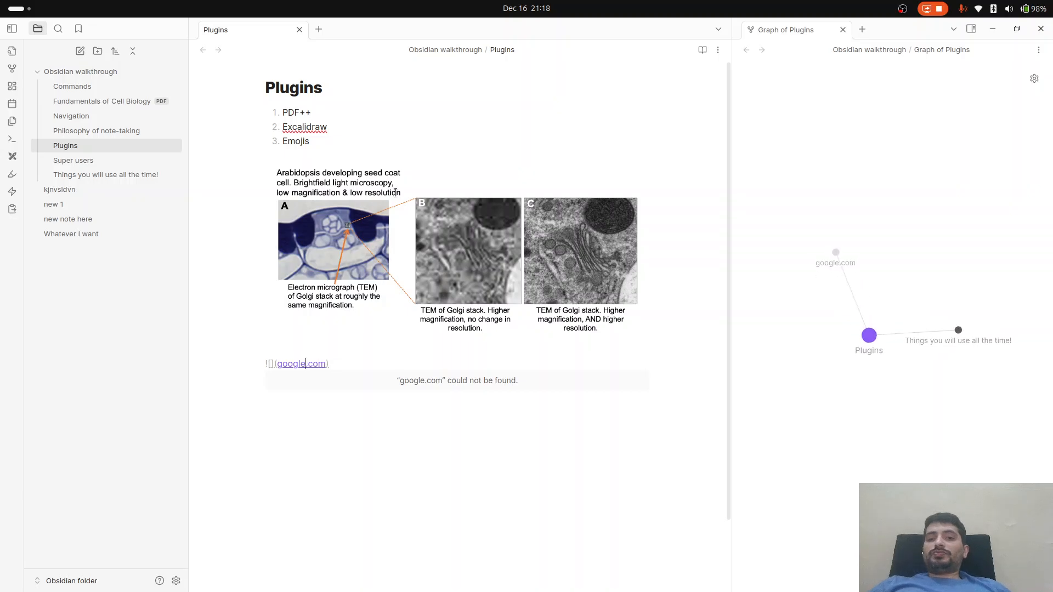
type("https")
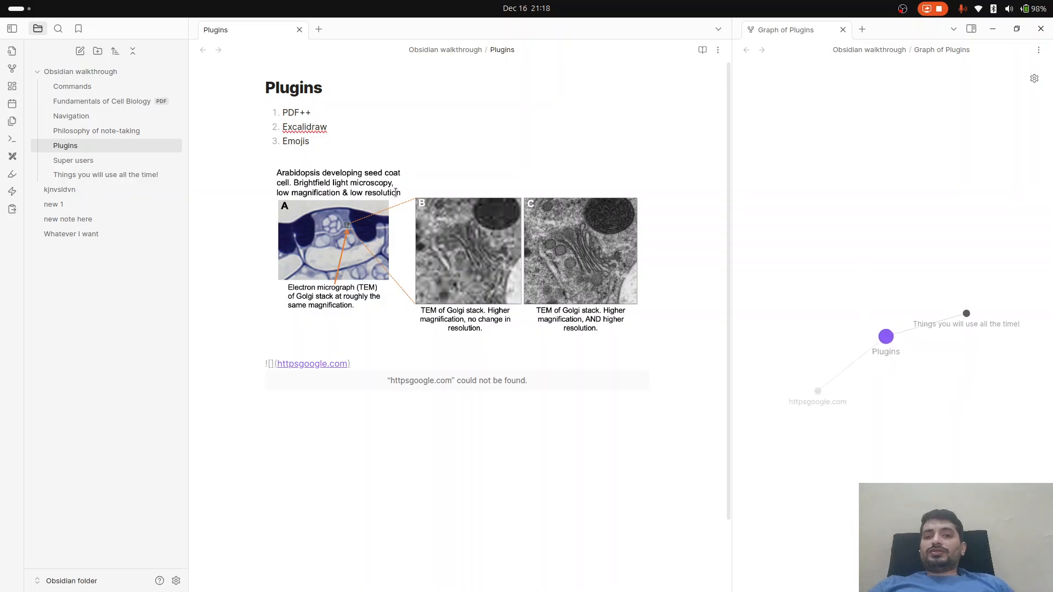
type("://")
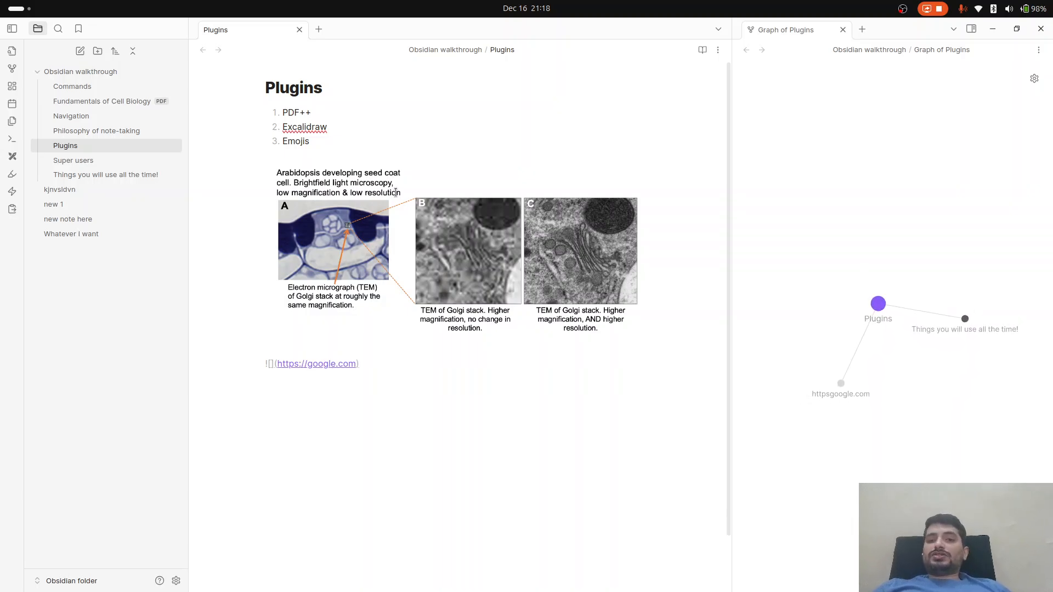
key("ctrl+Right")
key("ctrl+Right")
key("ctrl+Right")
key("ctrl+Right")
key("shift+Home")
key("BackSpace")
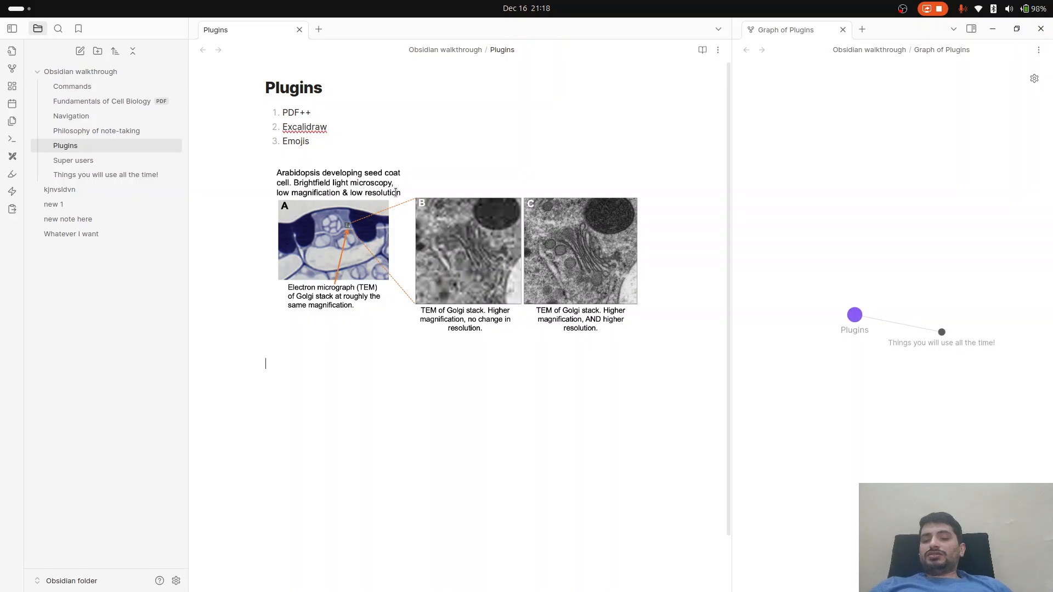
key("ctrl+z")
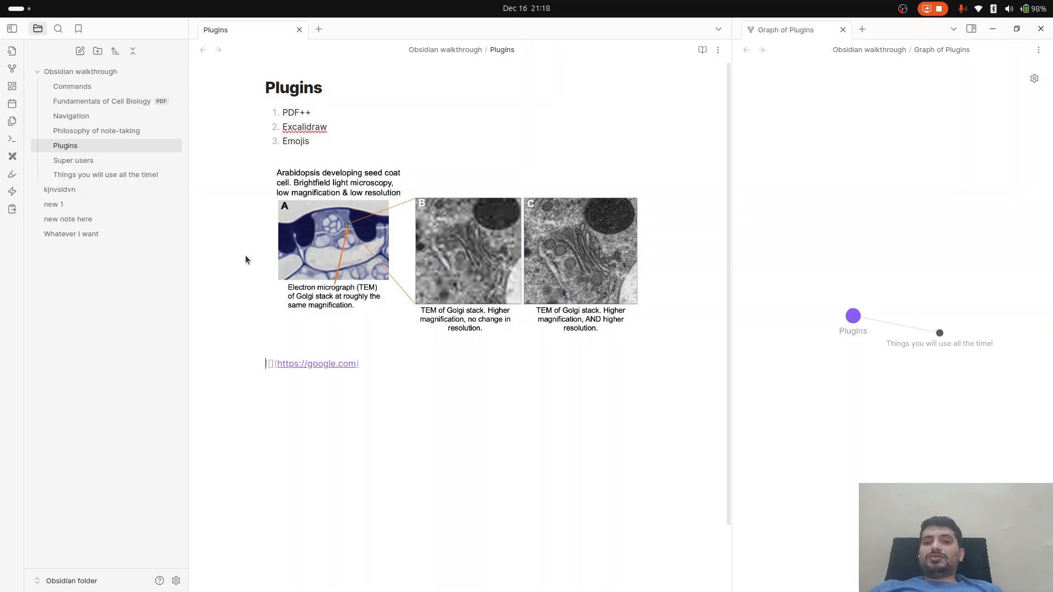
type("Google")
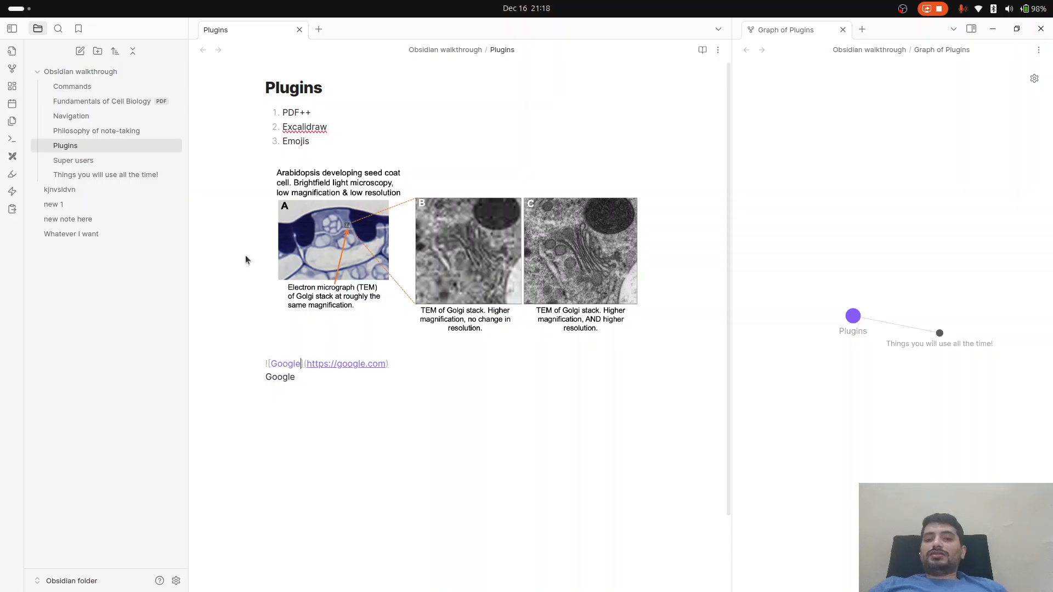
key("Down")
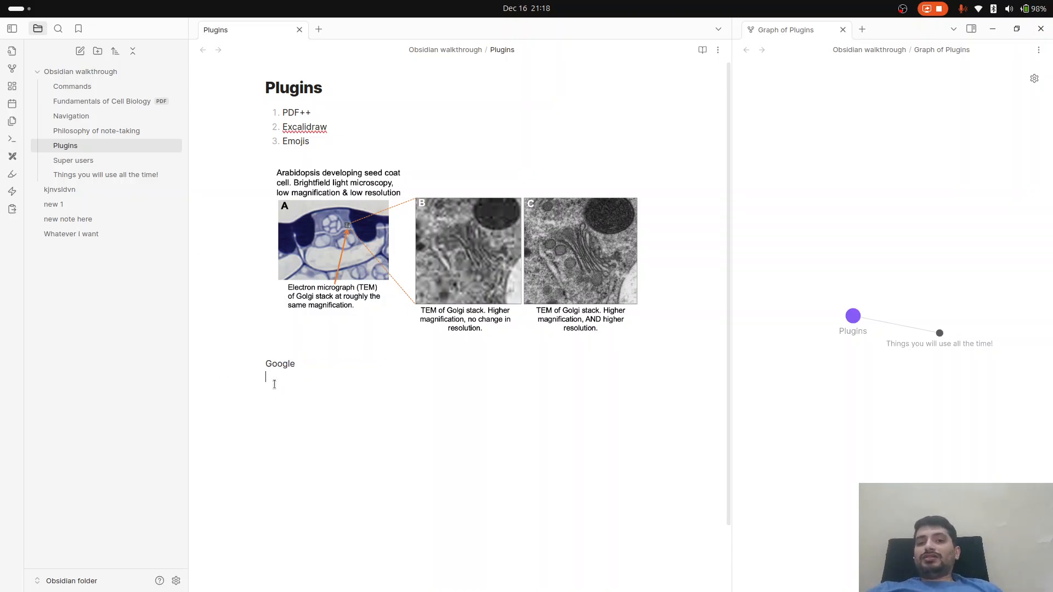
key("Up")
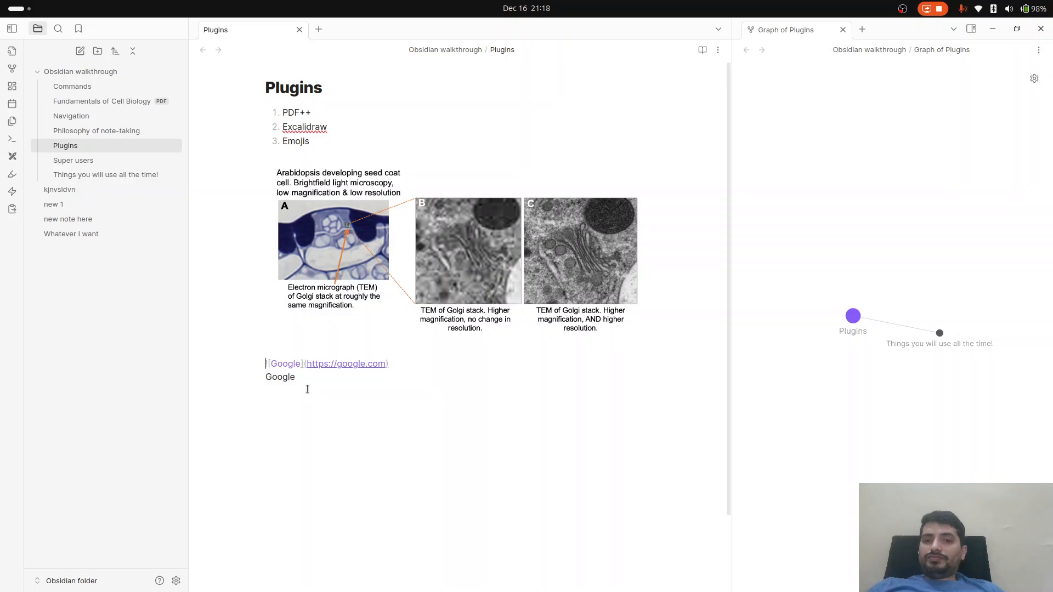
key("Down")
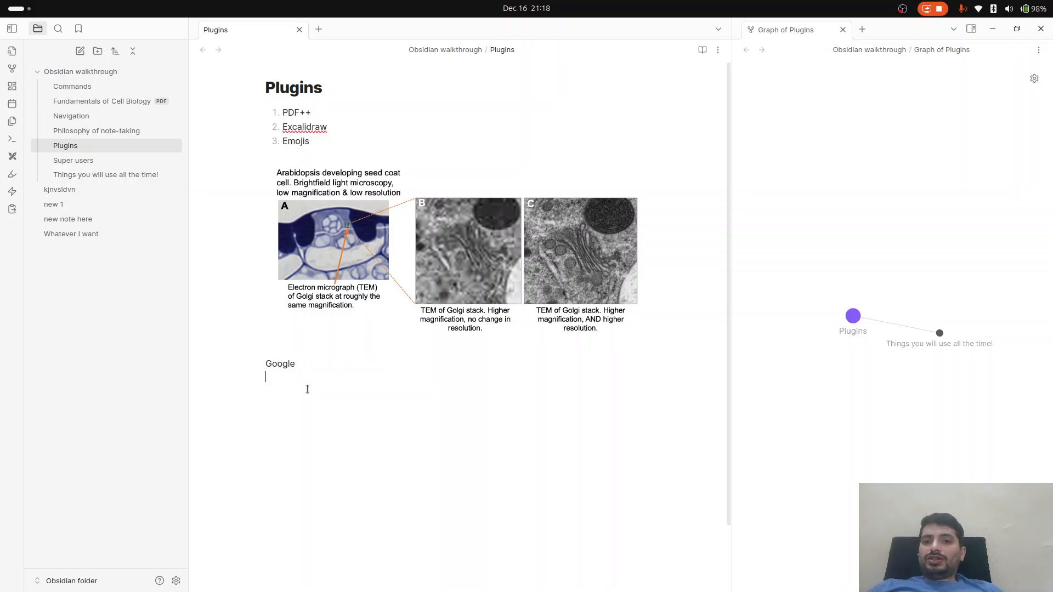
Step: Turn the Google embed into a plain external link by removing its exclamation mark, and open the link in the browser
left_click(290, 367)
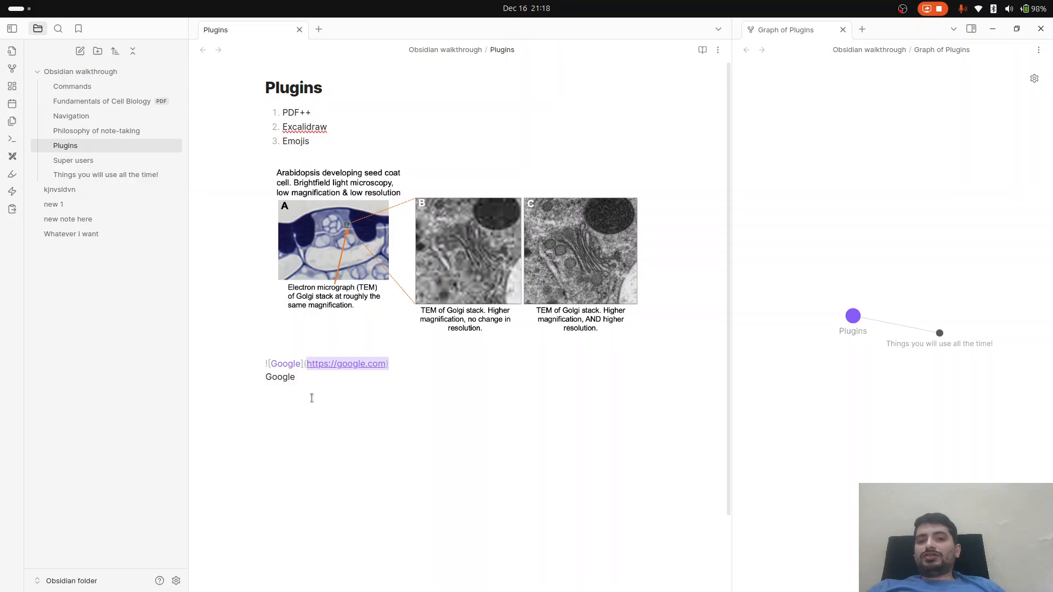
key("BackSpace")
left_click(310, 428)
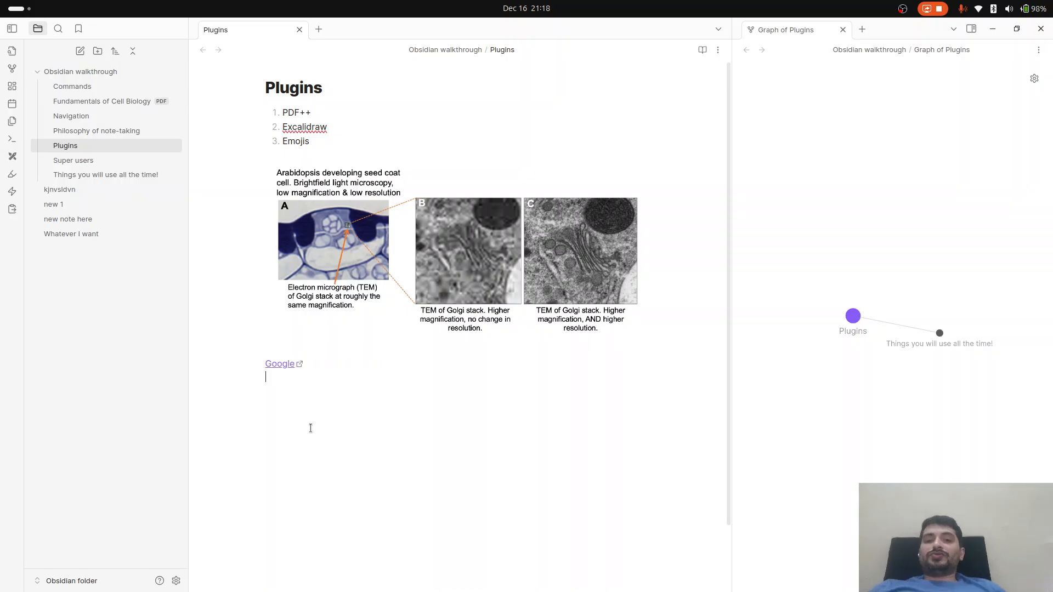
left_click(281, 364)
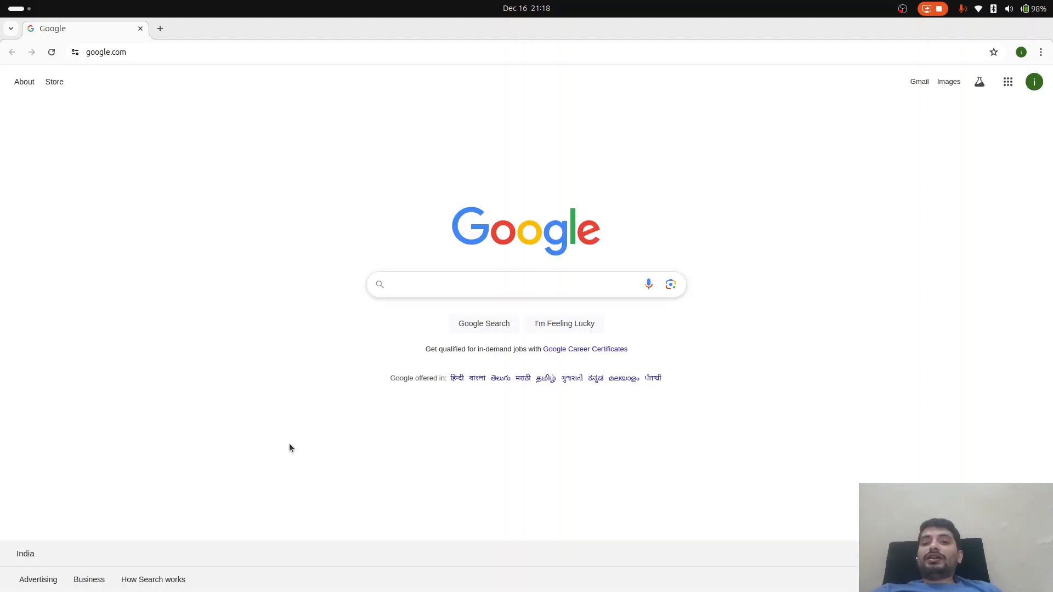
Step: Go to youtube.com in the browser
left_click(294, 47)
type("yout")
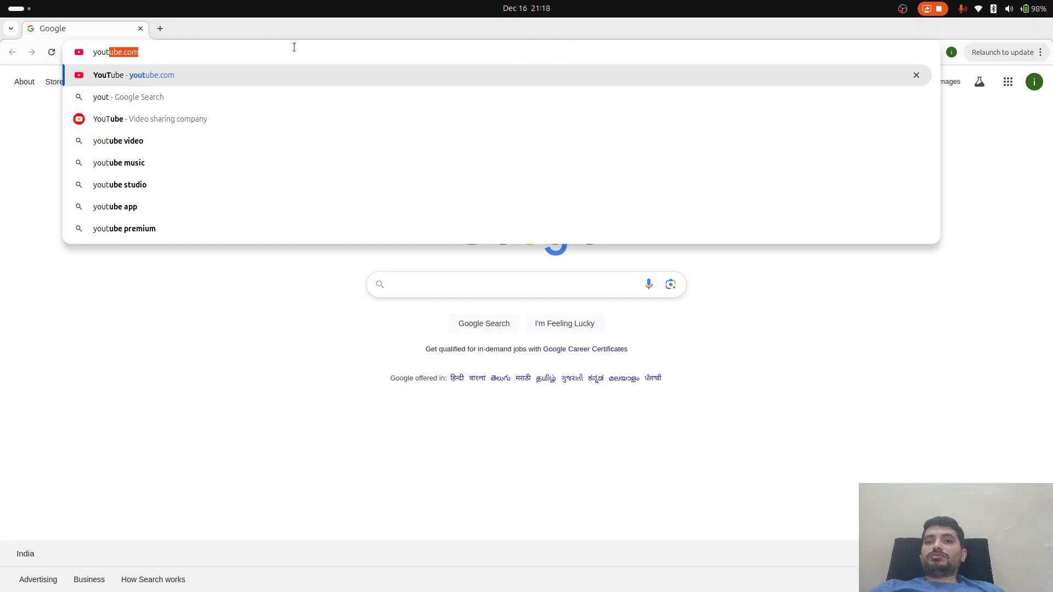
key("Right")
key("ctrl+a")
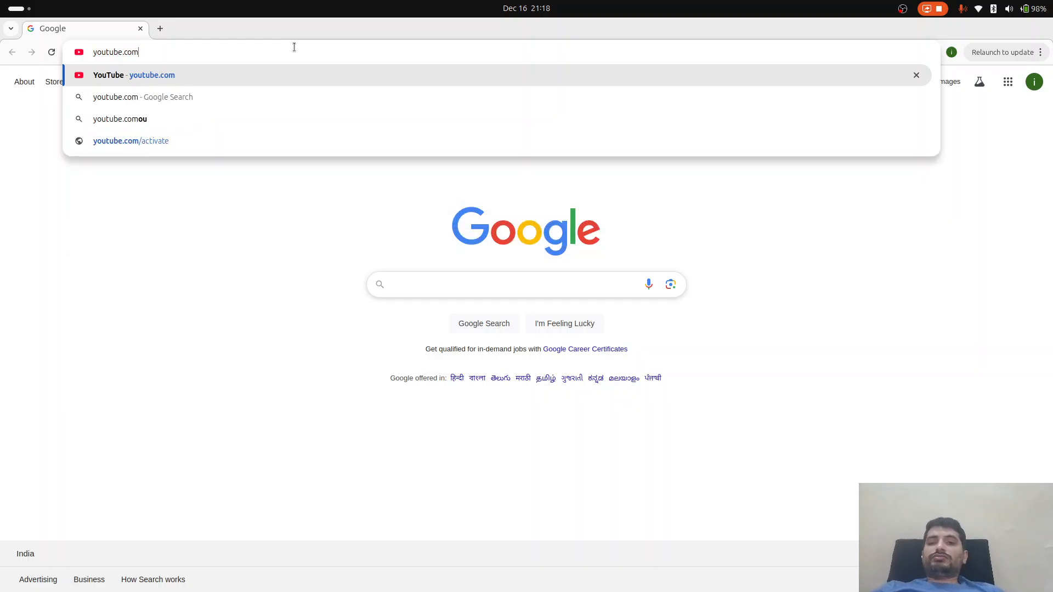
key("Return")
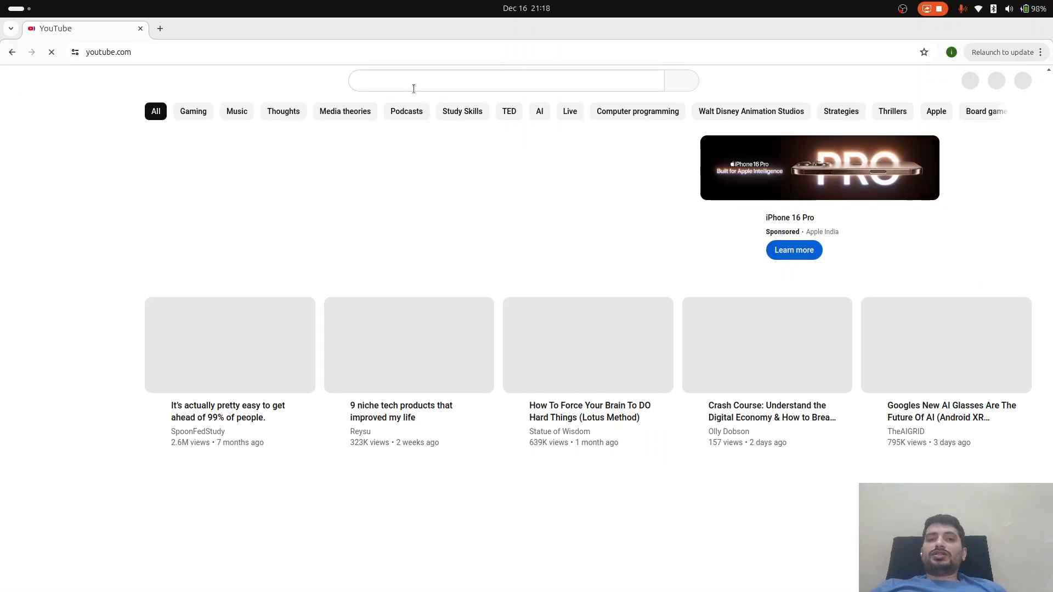
Step: Search YouTube for the exact phrase "a tale of genetic code" in double quotation marks
left_click(412, 86)
type("a ")
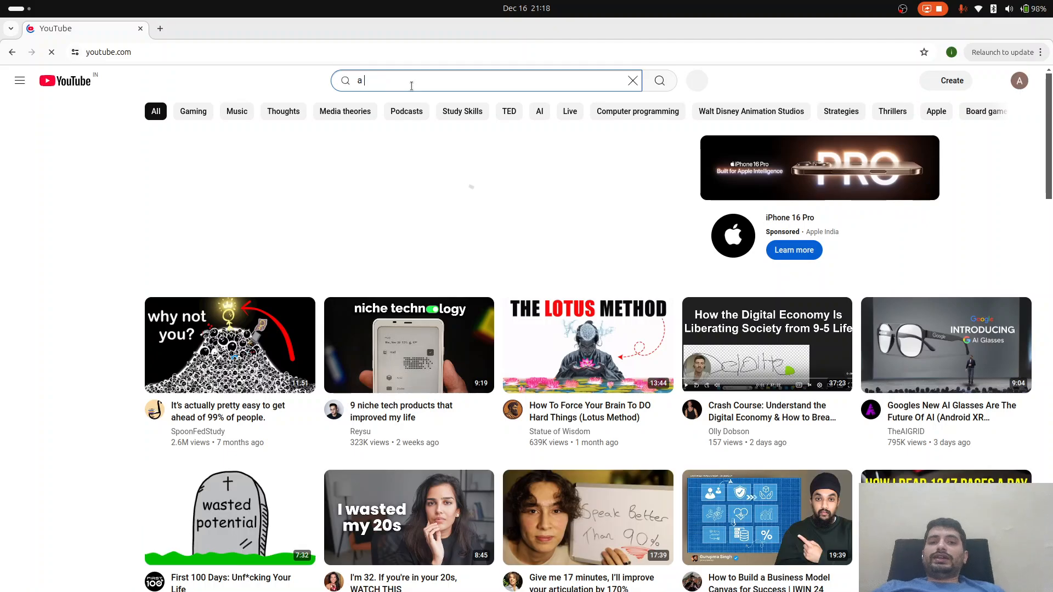
type("tale of gene")
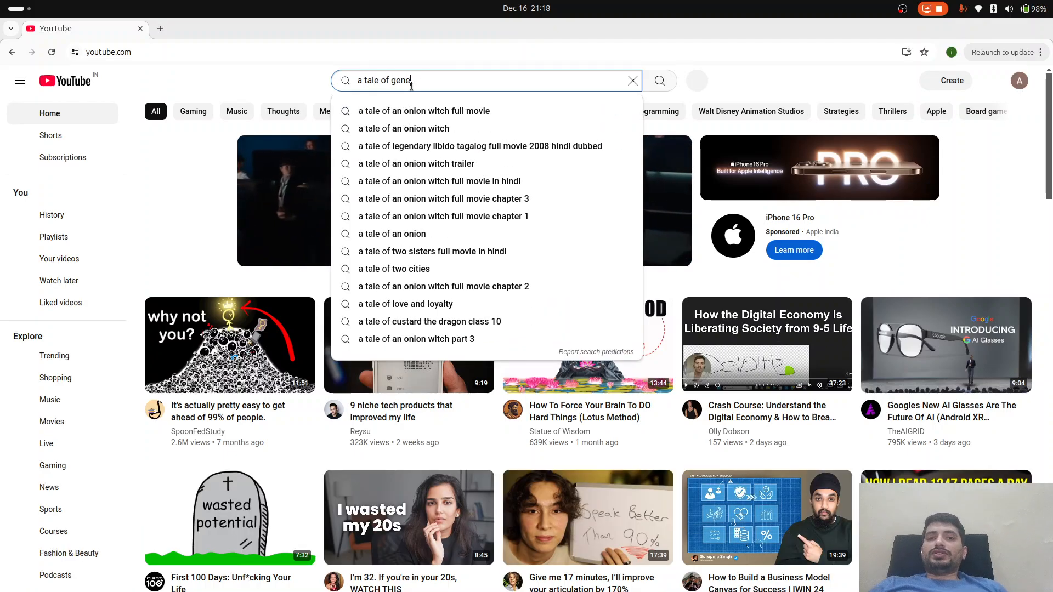
type("tic code\"")
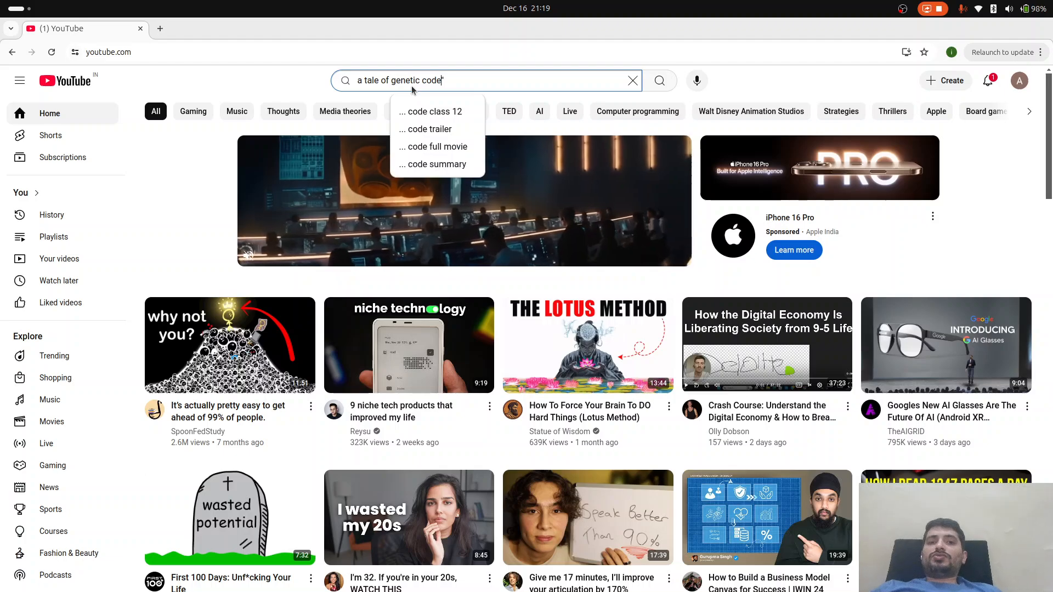
key("Home")
type("\"")
key("Return")
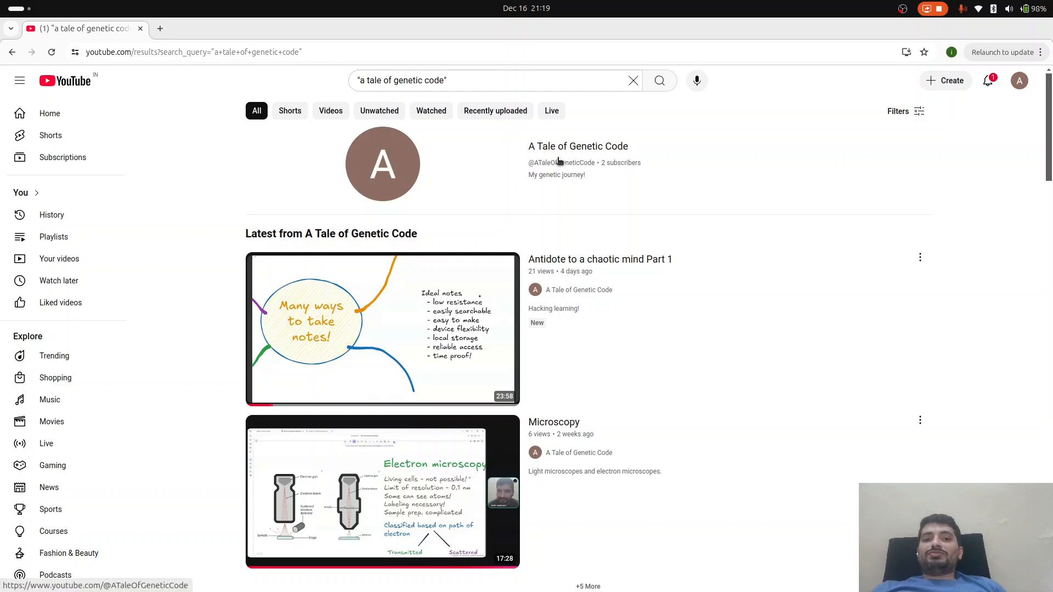
Step: Copy the link address of the video "Antidote to a chaotic mind Part 1" and start a new line below the Google link in Obsidian
right_click(569, 262)
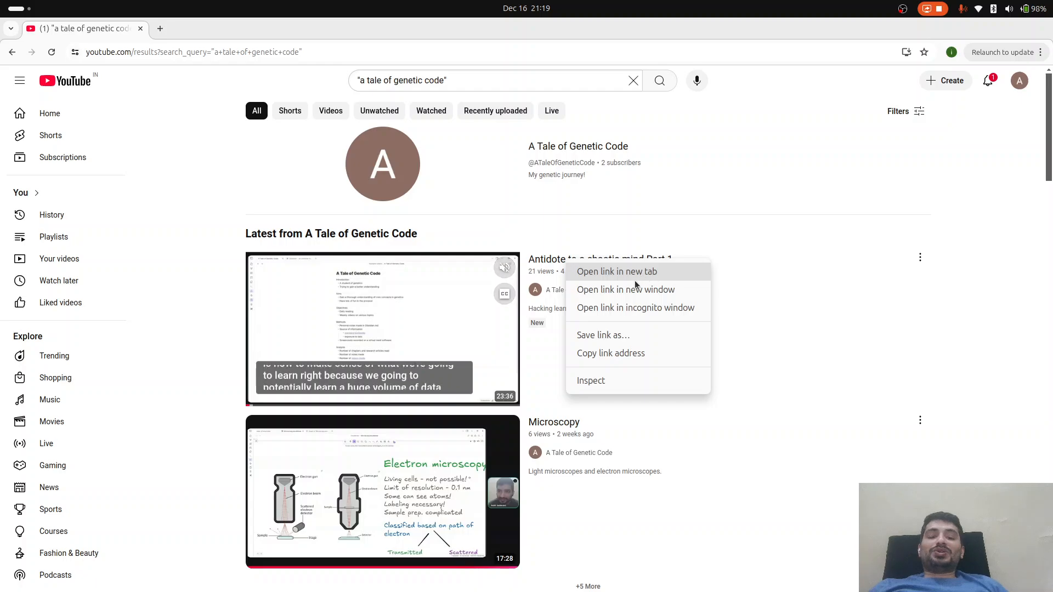
left_click(626, 352)
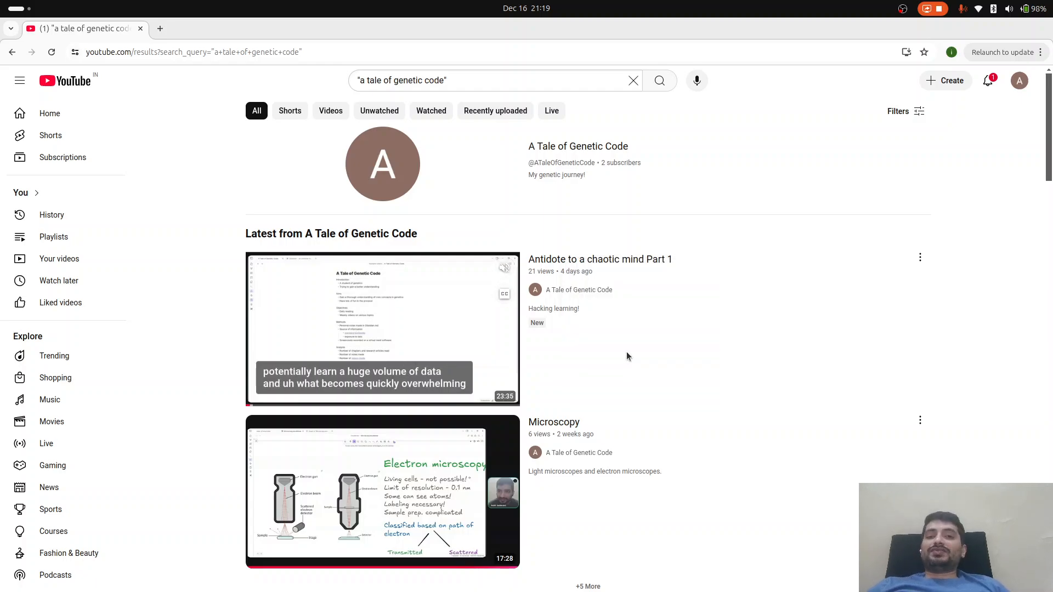
key("alt+Tab")
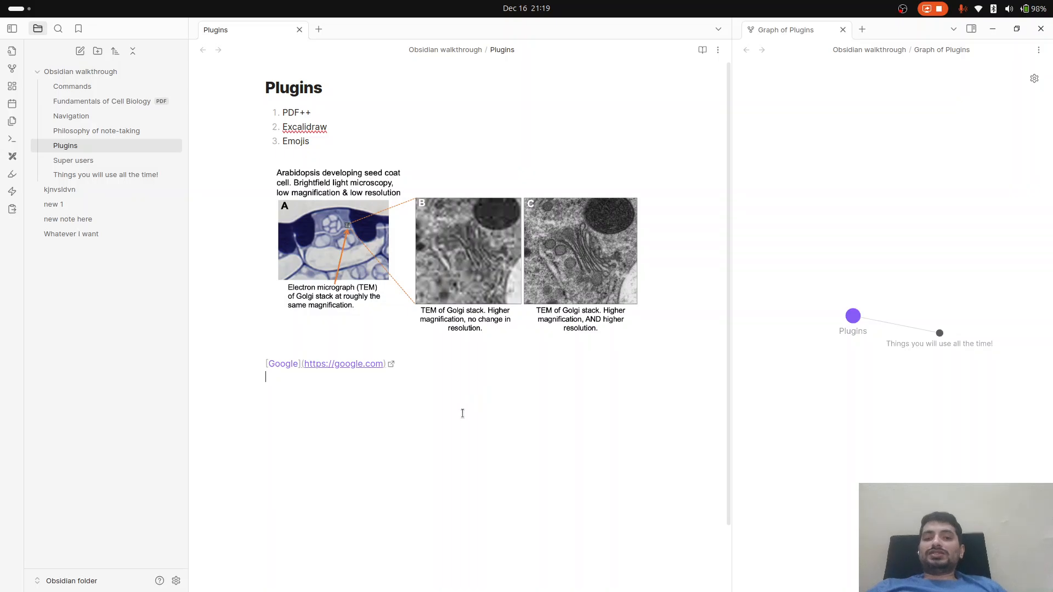
left_click(462, 413)
key("Return")
Step: Embed the copied YouTube address below the Google link, using an exclamation mark, empty label brackets and the address in parentheses
key("ctrl+v")
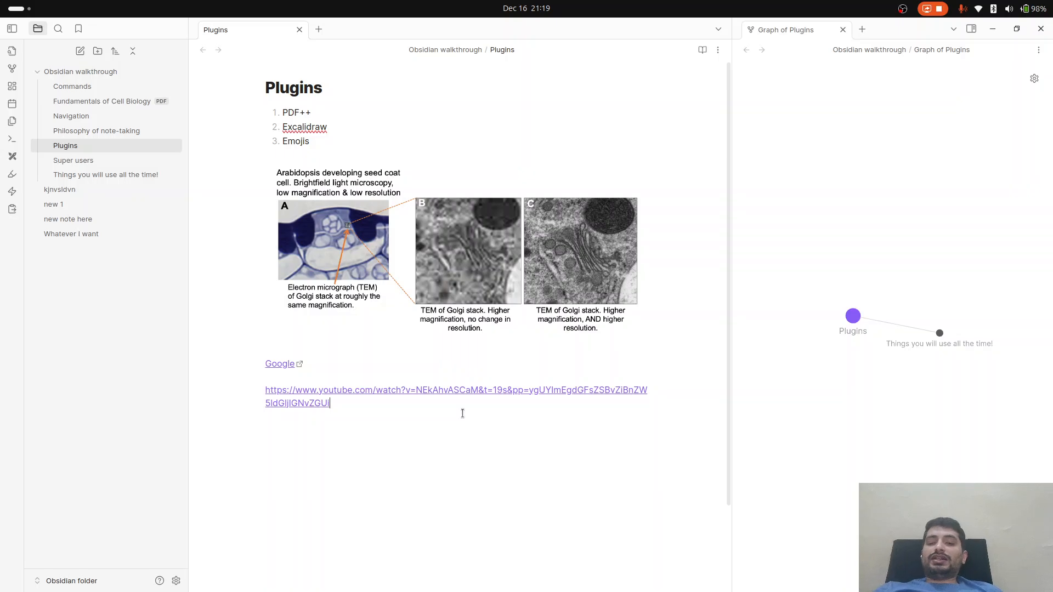
key("ctrl+z")
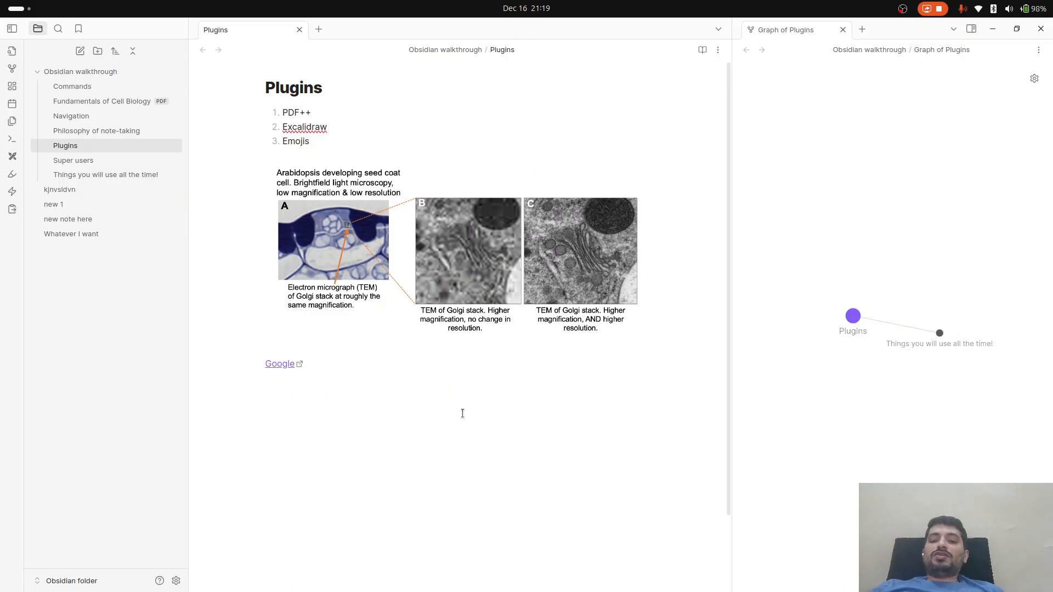
type("![](")
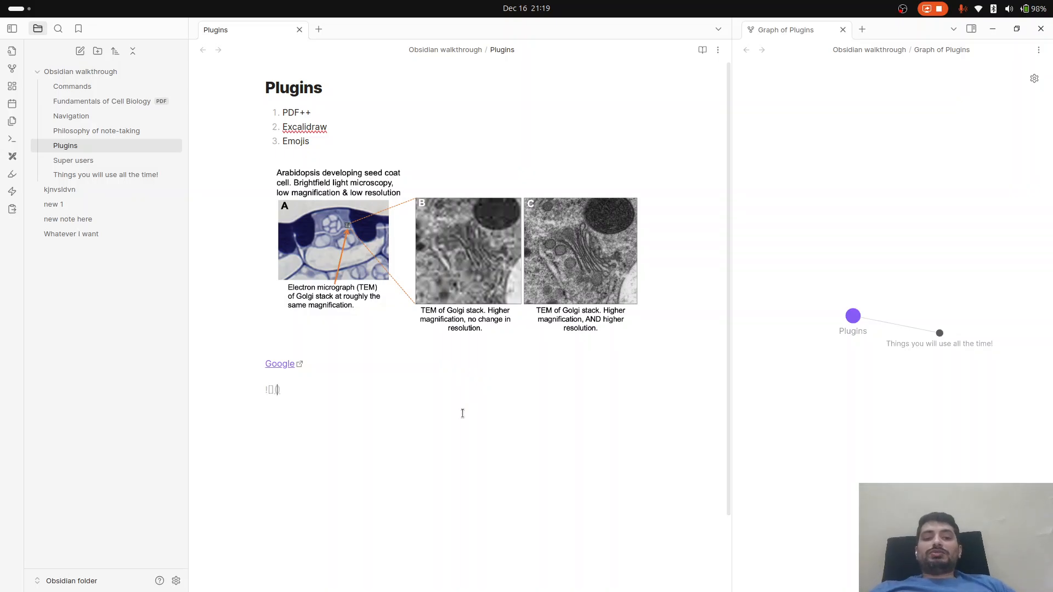
key("ctrl+v")
key("Right")
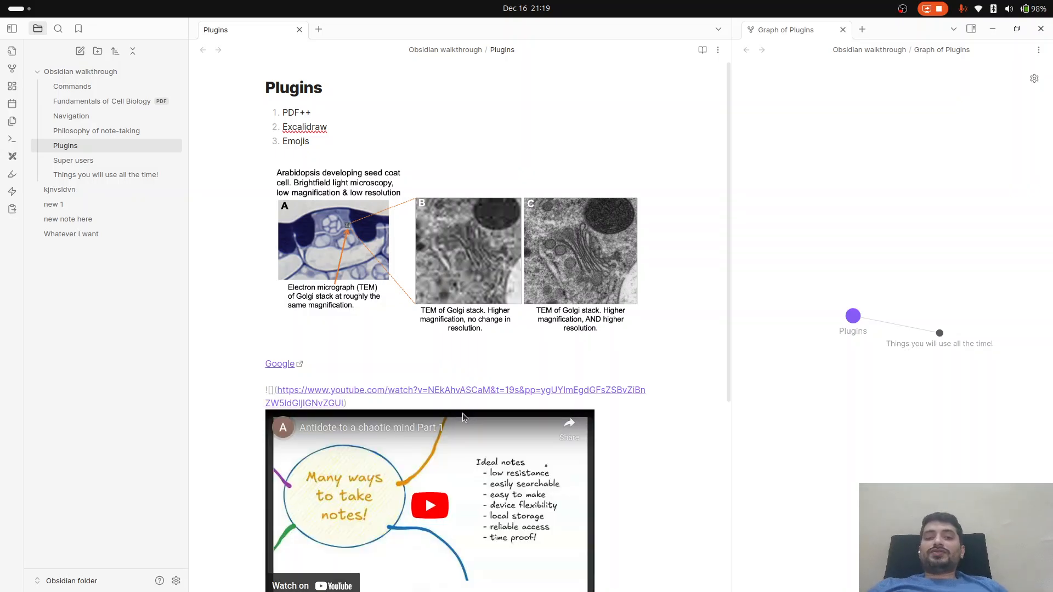
key("Return")
scroll(462, 413, "down", 5)
scroll(462, 412, "up", 3)
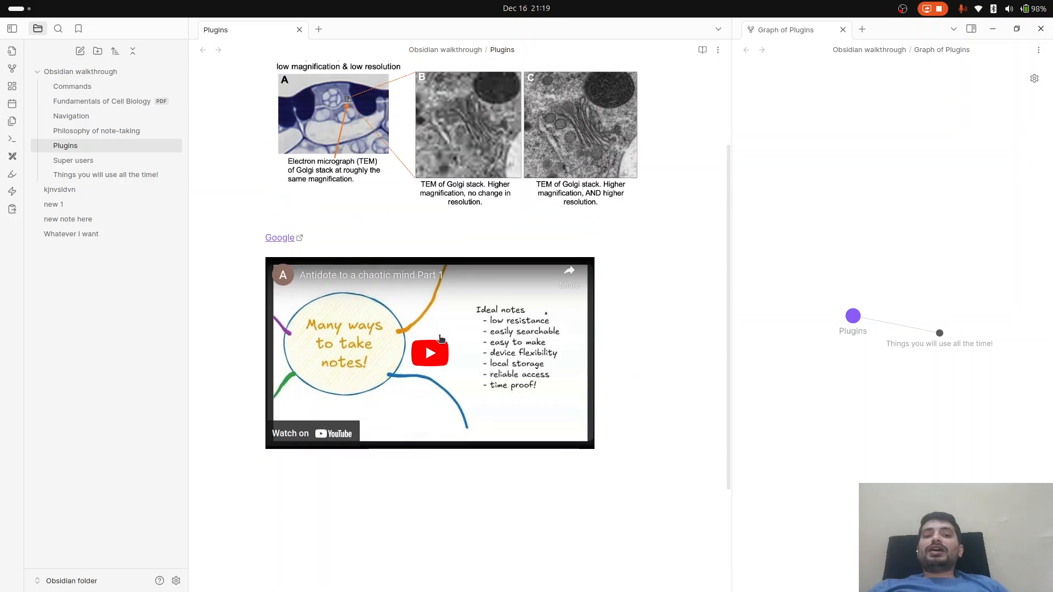
Step: Test the embedded video by playing and pausing it, dismiss the suggested videos, and place the text cursor below the video
left_click(435, 347)
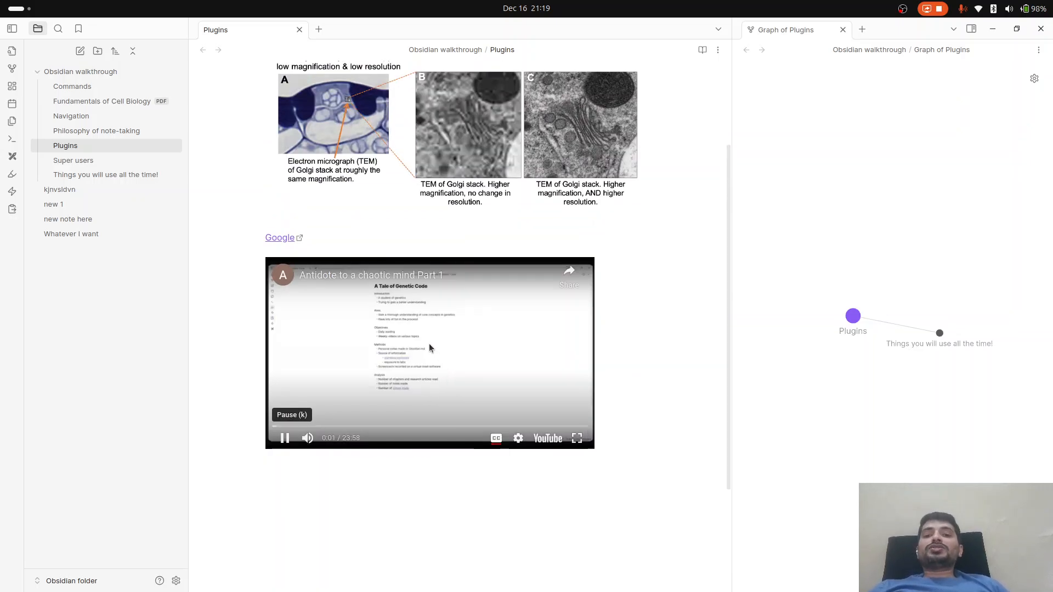
left_click(429, 345)
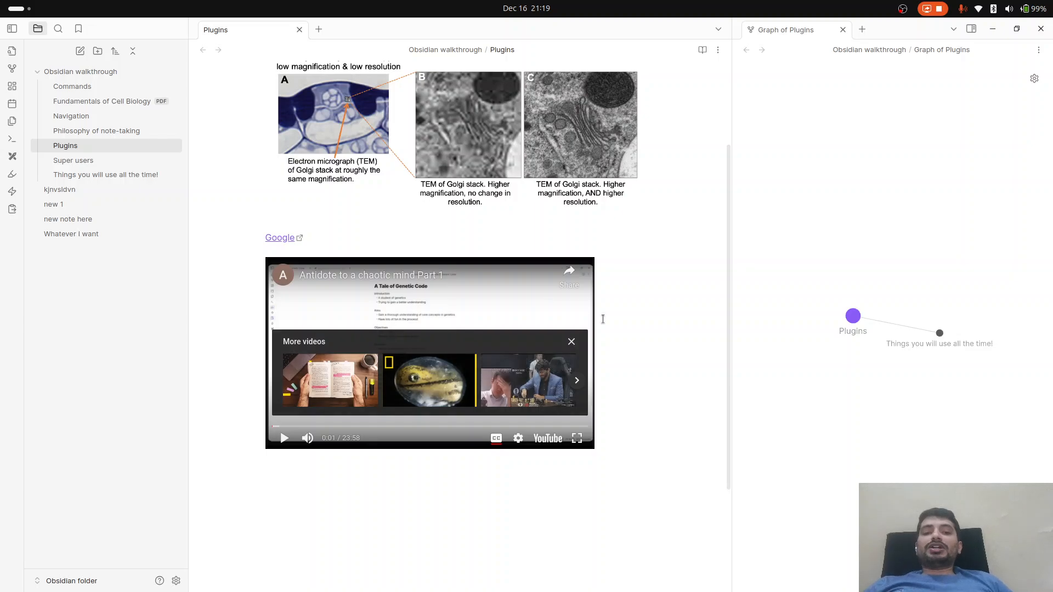
left_click(570, 342)
left_click(450, 247)
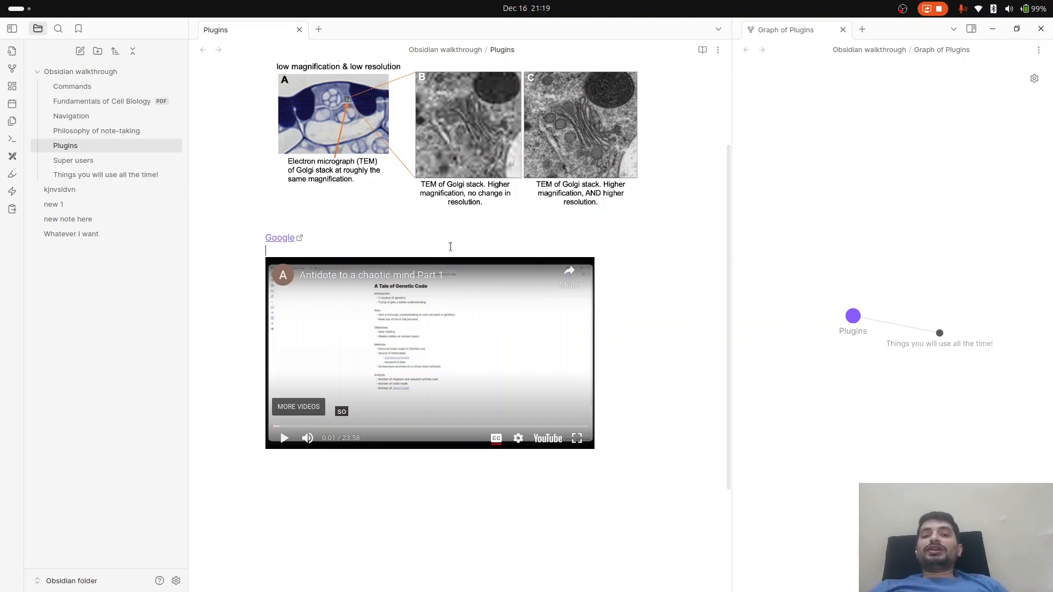
key("Down")
key("Down")
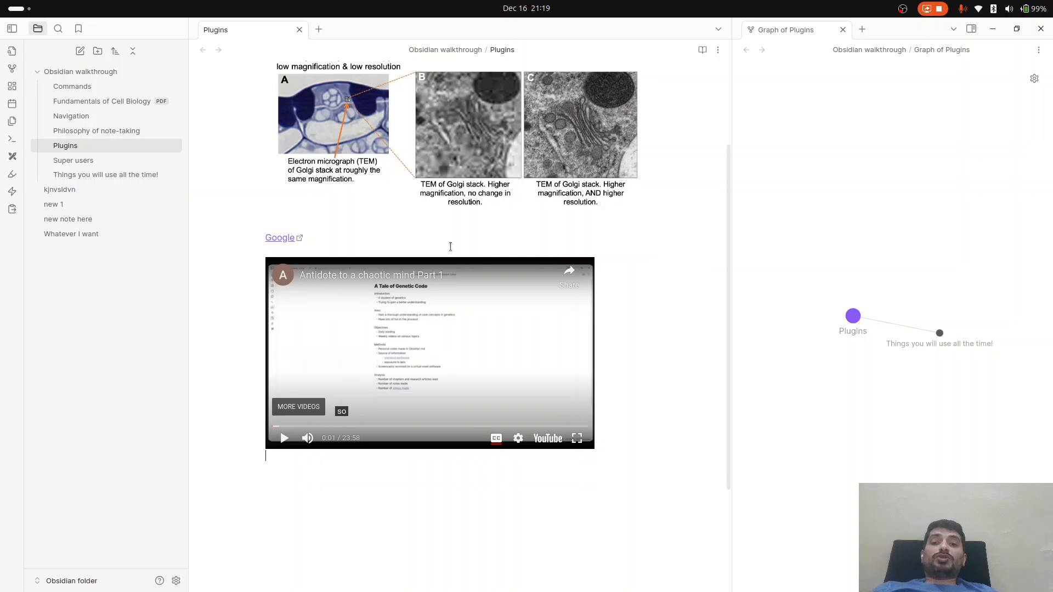
Step: Delete the Google link and the YouTube embed below the figure in the Plugins note
key("shift+Up")
key("shift+Up")
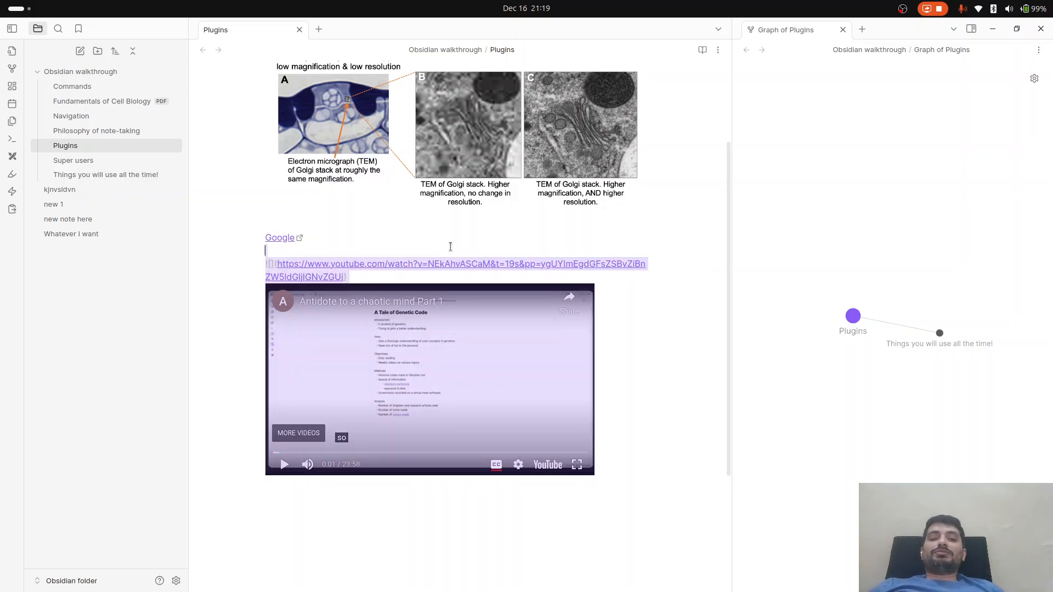
key("shift+Up")
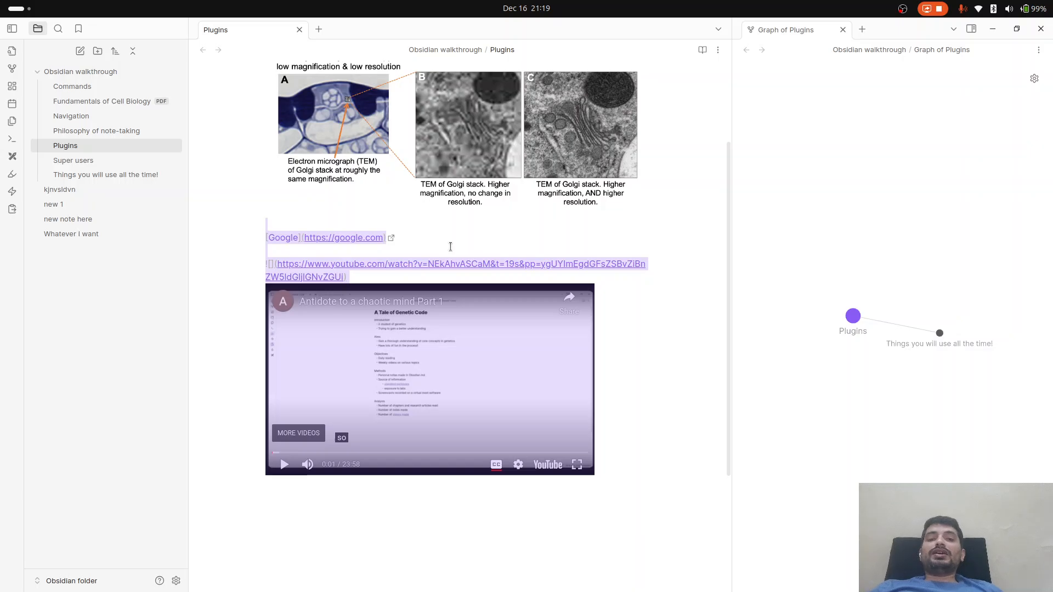
key("BackSpace")
scroll(450, 246, "up", 2)
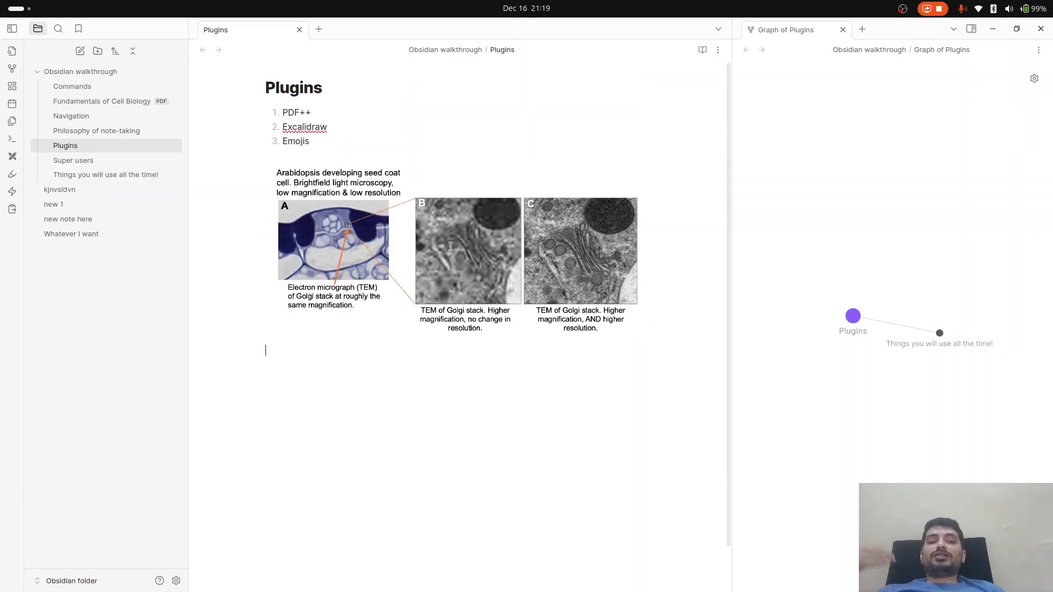
scroll(450, 246, "down", 1)
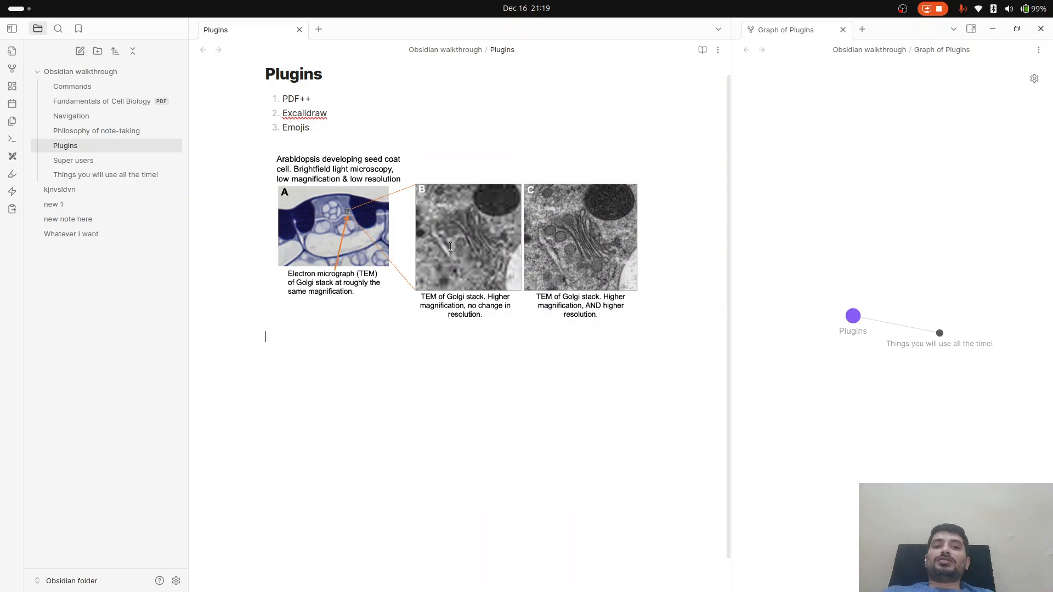
Step: Format the Excalidraw list item as bold and italic, highlight it with double equals signs, and check its Markdown source
left_click(327, 99)
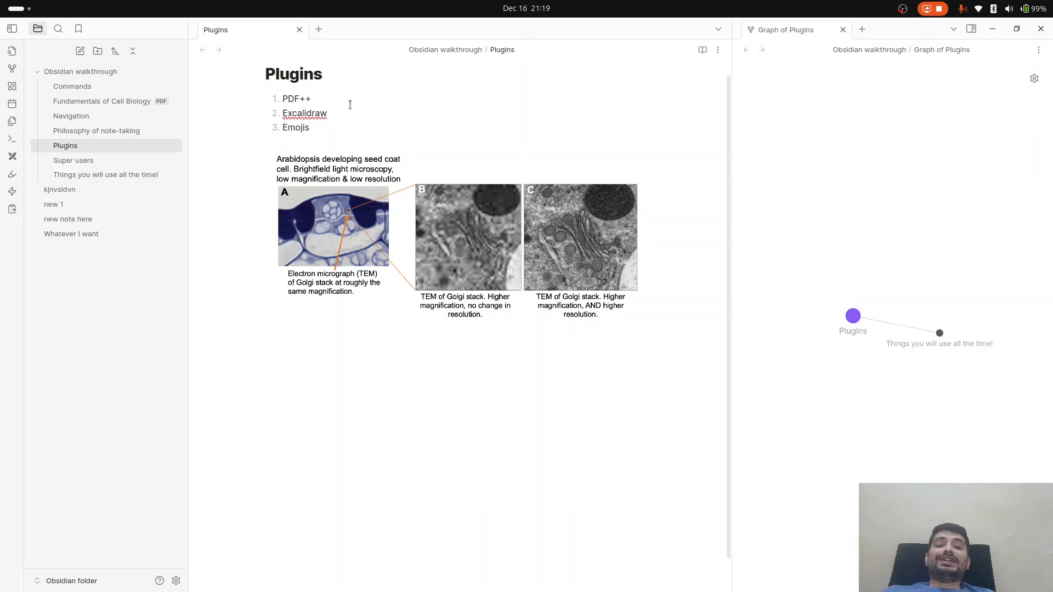
double_click(344, 120)
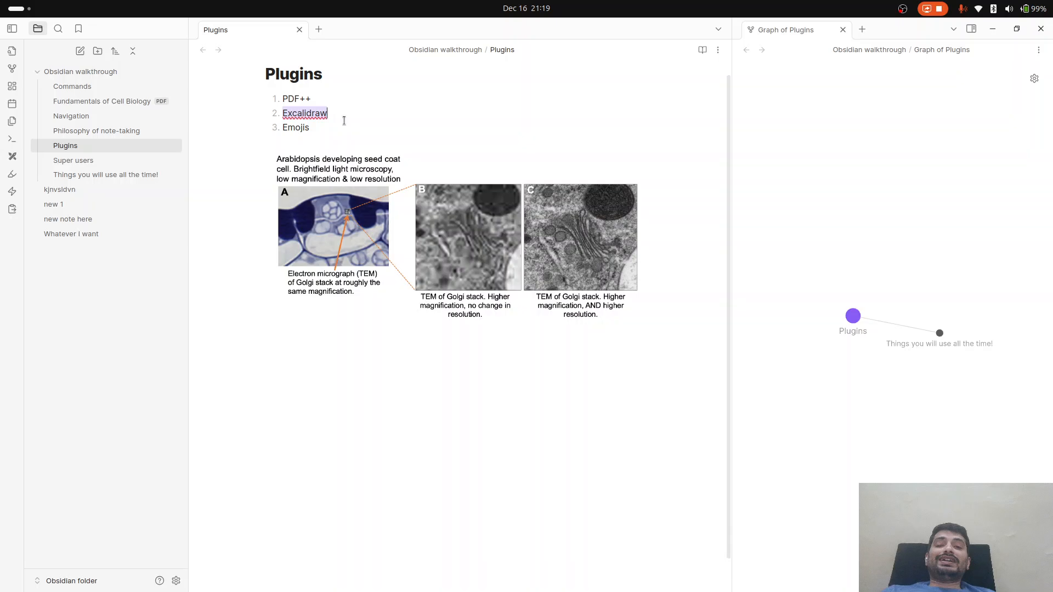
key("ctrl+b")
key("ctrl+i")
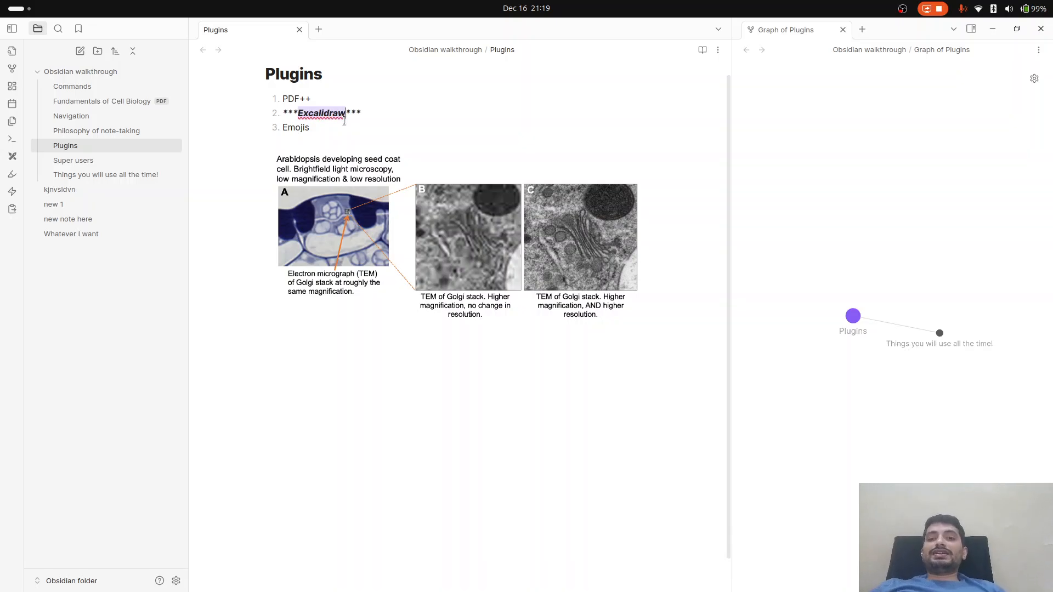
left_click(344, 120)
double_click(344, 120)
type("==")
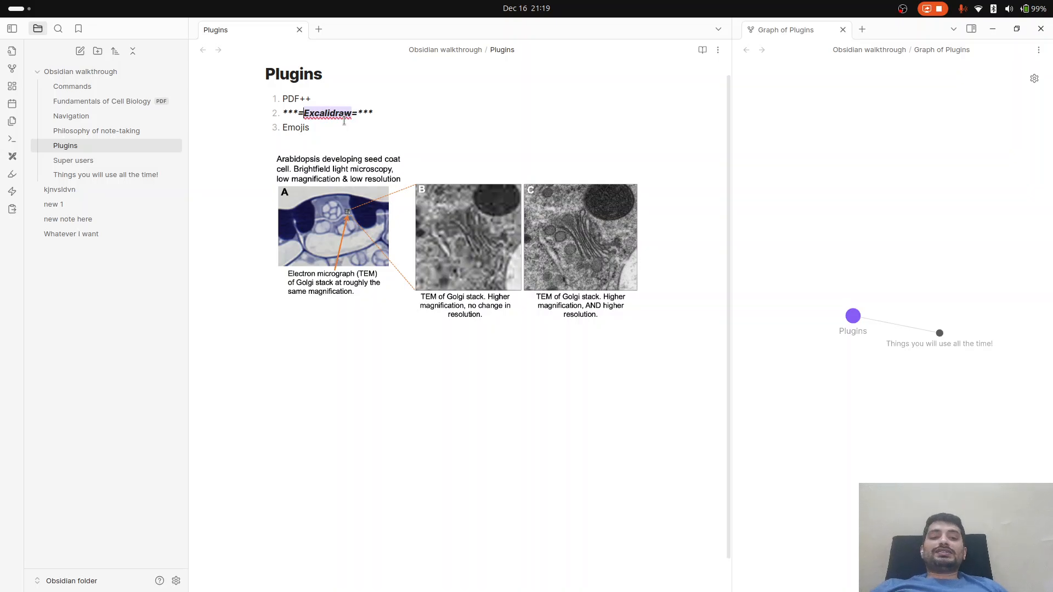
key("Down")
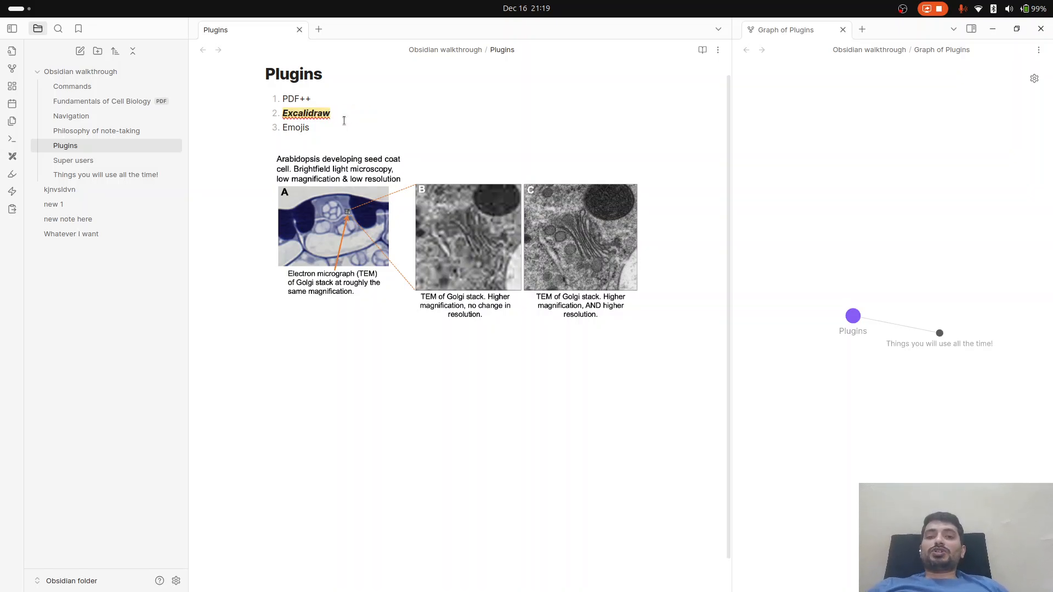
left_click(345, 120)
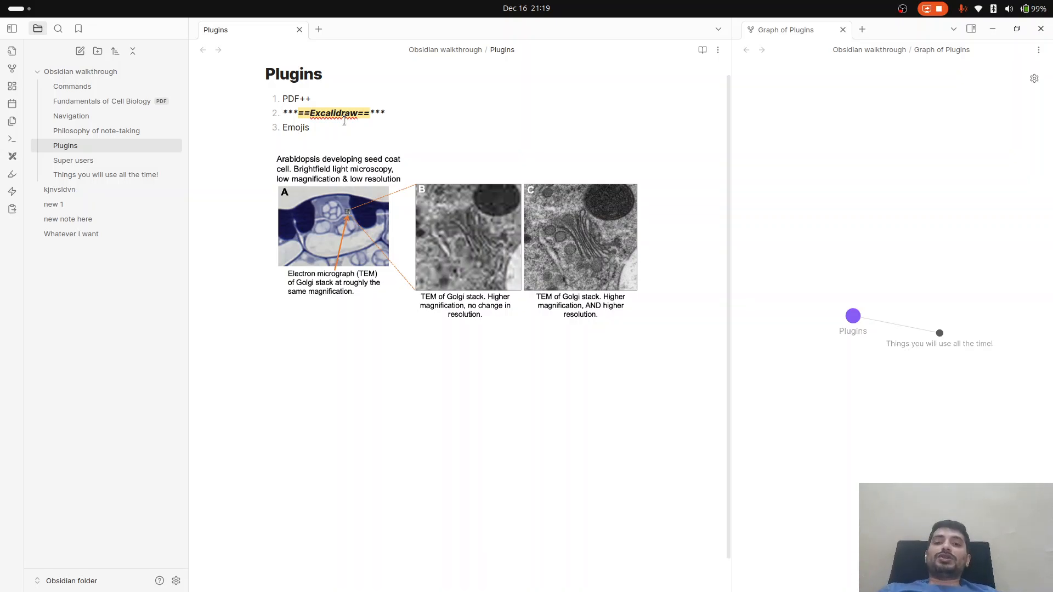
key("Down")
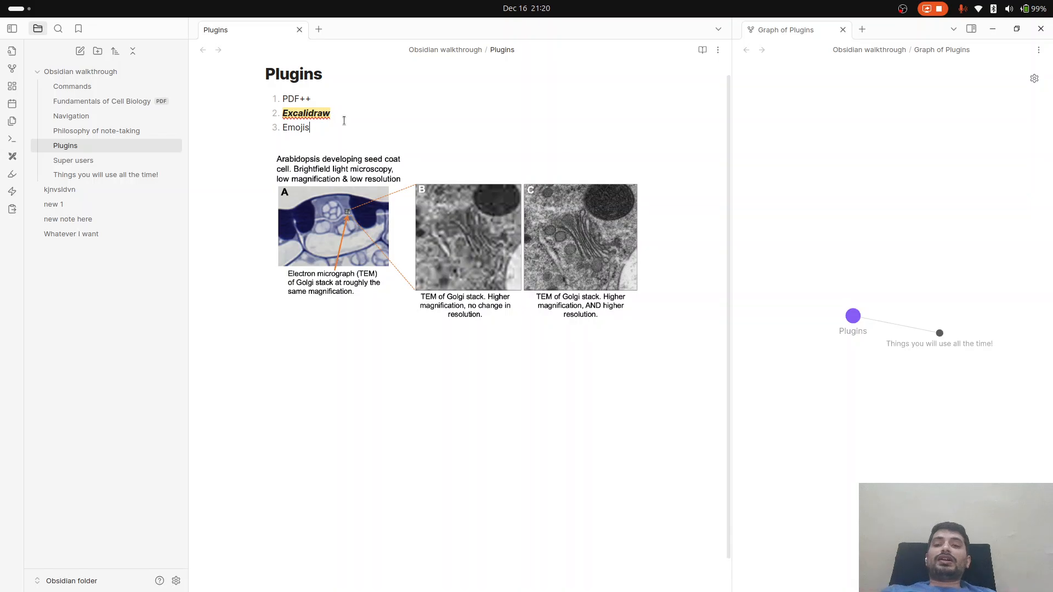
Step: Try highlighting the selected Emojis list item by wrapping it in double equals signs, and undo the change
key("shift+Home")
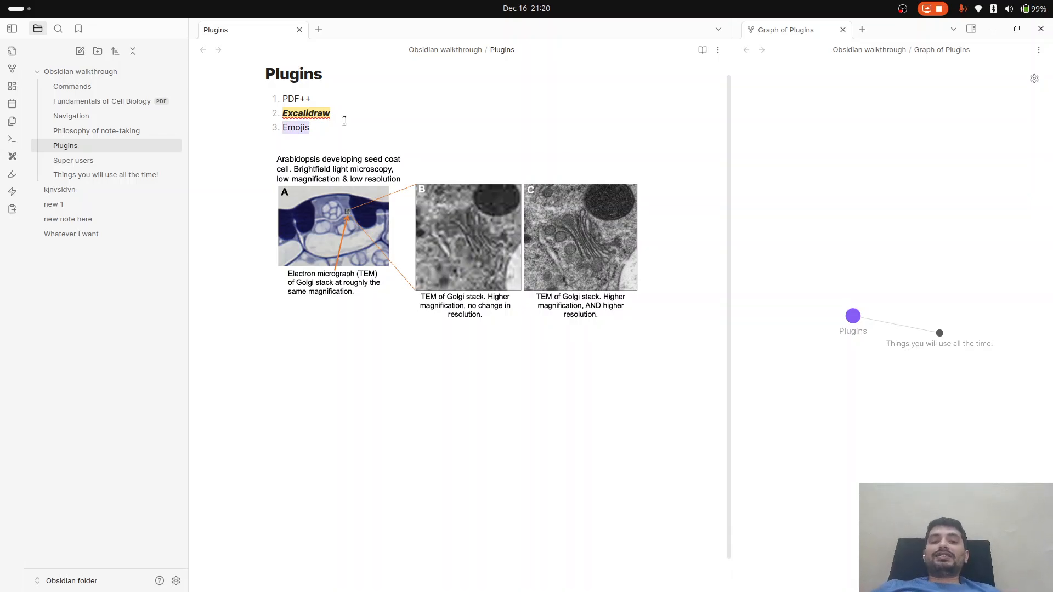
type("==")
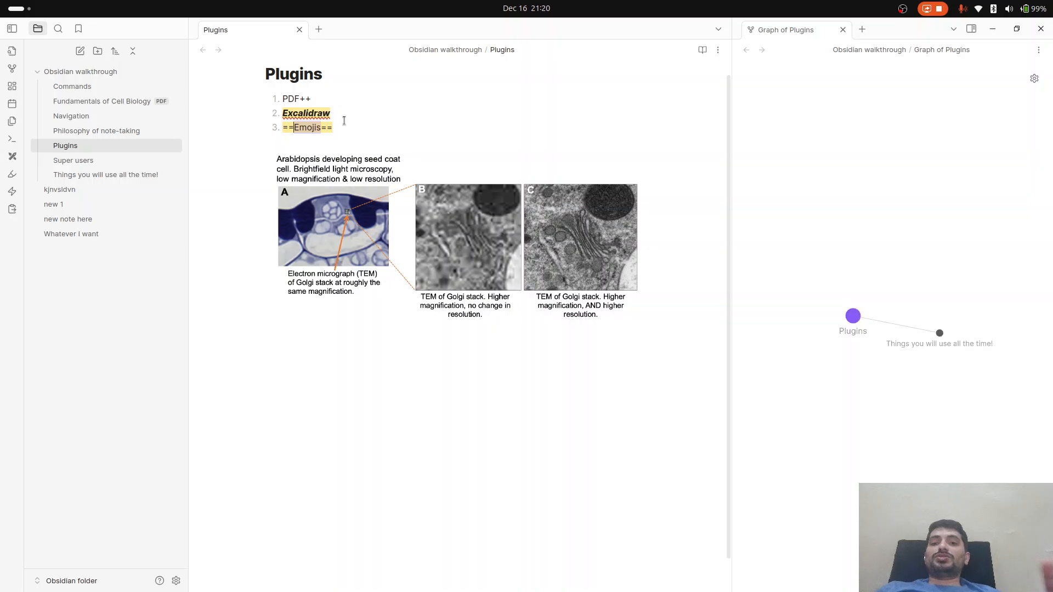
key("ctrl+z")
key("Down")
type("[[Fundamentals of Cell Biology.pdf#page=15&rect=125,570,490,740|Fundamentals of Cell Biology, p.15]]")
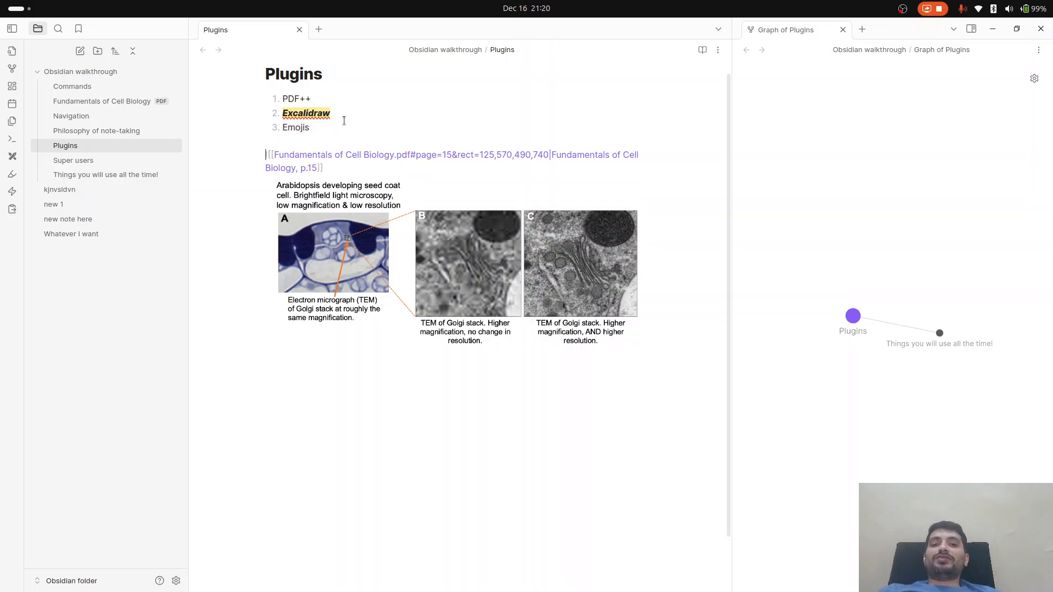
key("ctrl+z")
type("[[Fundamentals of Cell Biology.pdf#page=15&rect=125,570,490,740|Fundamentals of Cell Biology, p.15]]")
left_click(344, 121)
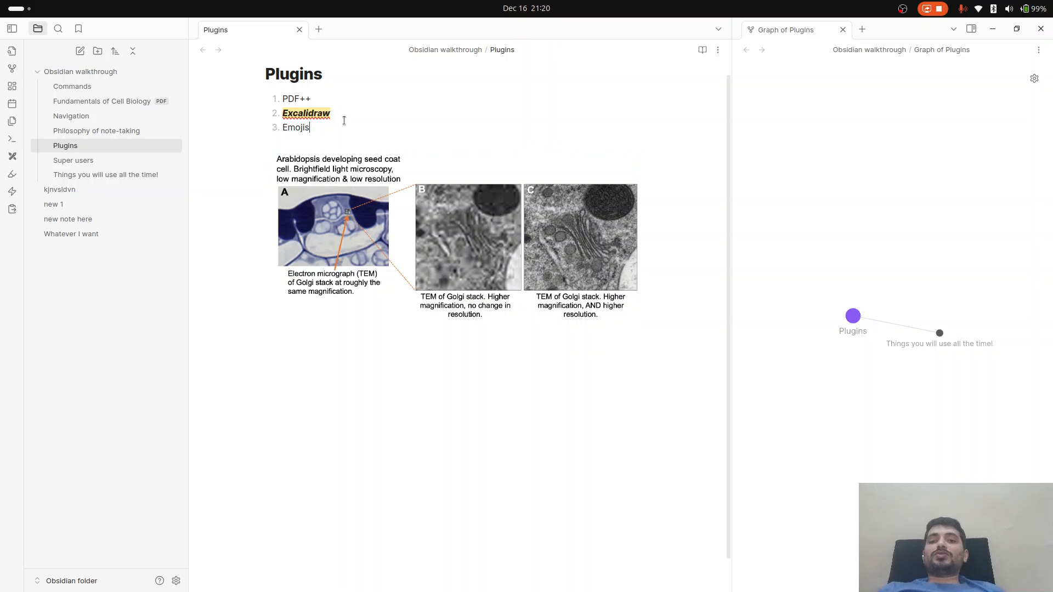
Step: Try highlighting Emojis by adding double equals signs separately after and before the word
type("==")
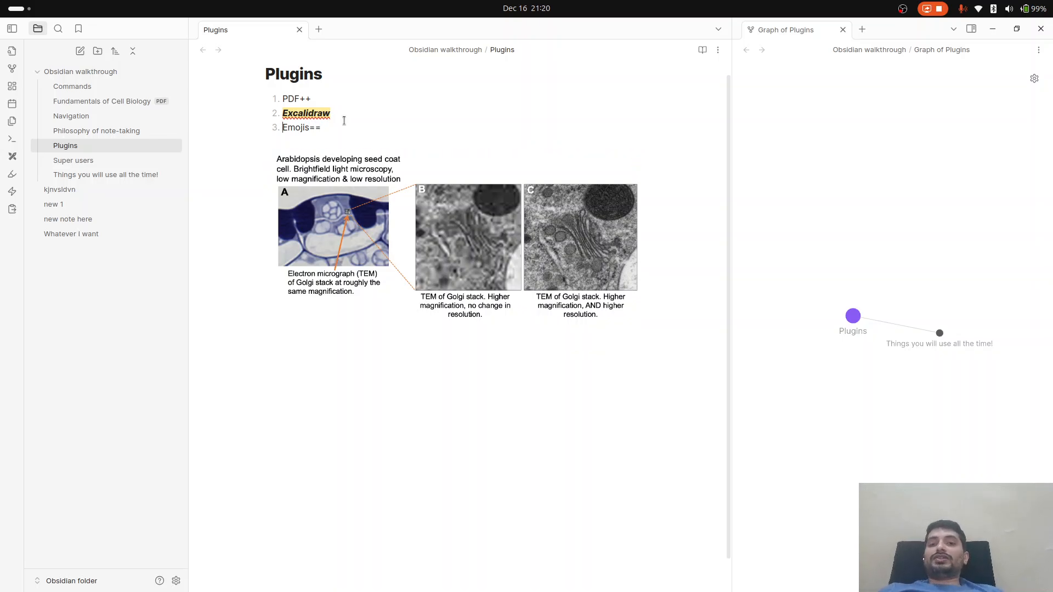
key("Home")
type("==")
key("Down")
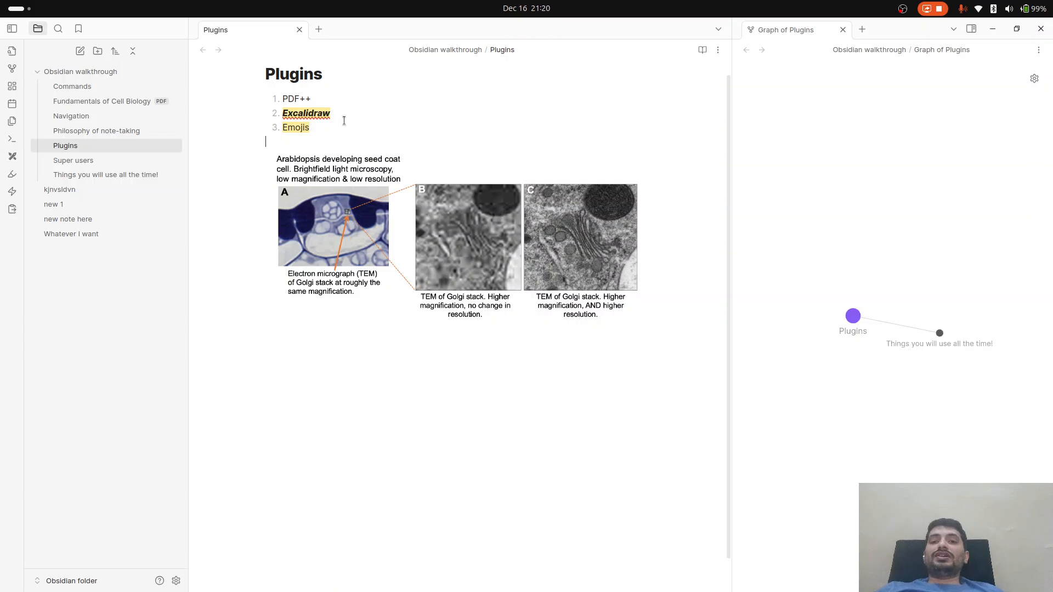
Step: Select the whole word Emojis and wrap it in double equals signs to highlight it
key("Up")
key("shift+Home")
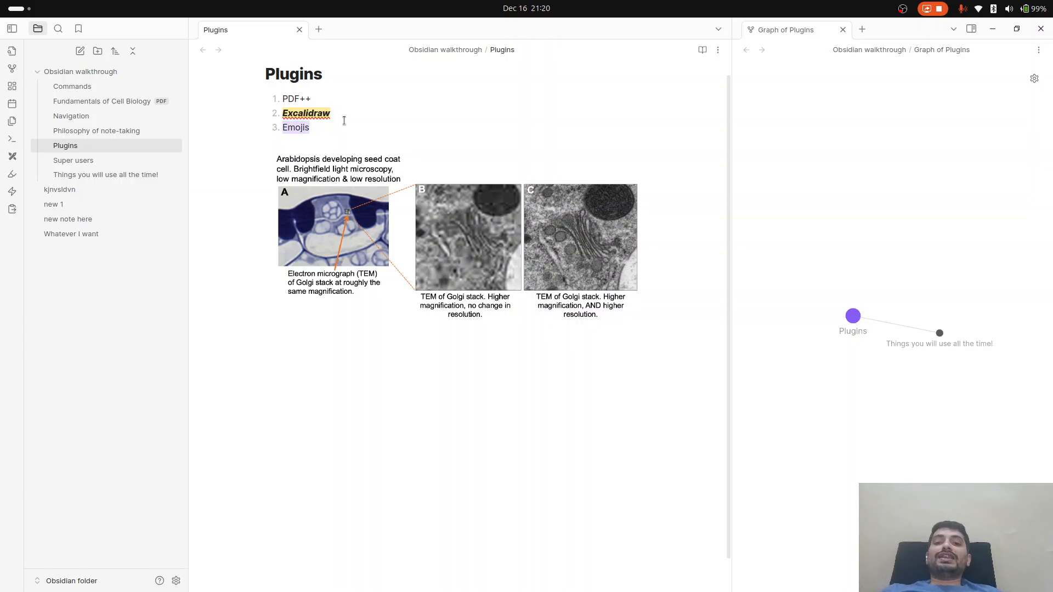
type("==")
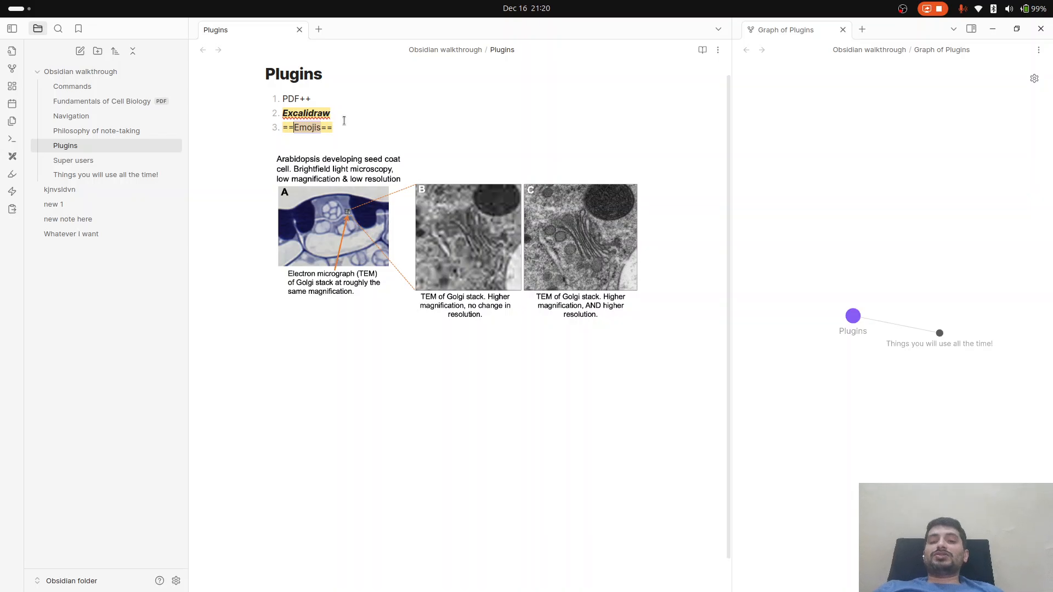
key("Right")
key("Down")
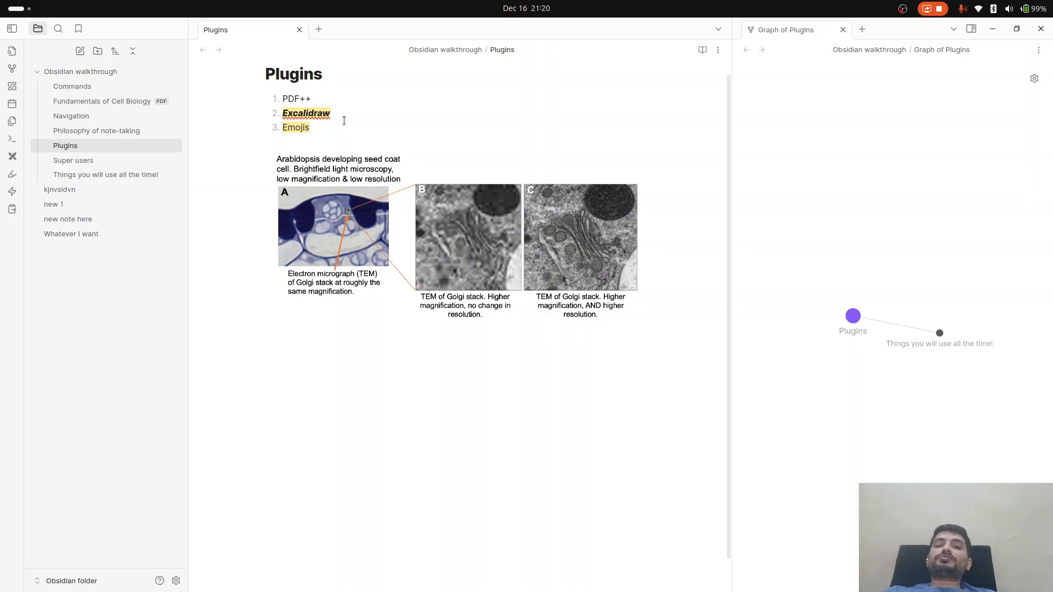
Step: Select the PDF++ list item, toggle italics on and off, and make it bold
key("Up")
key("Up")
key("Up")
key("Home")
key("shift+End")
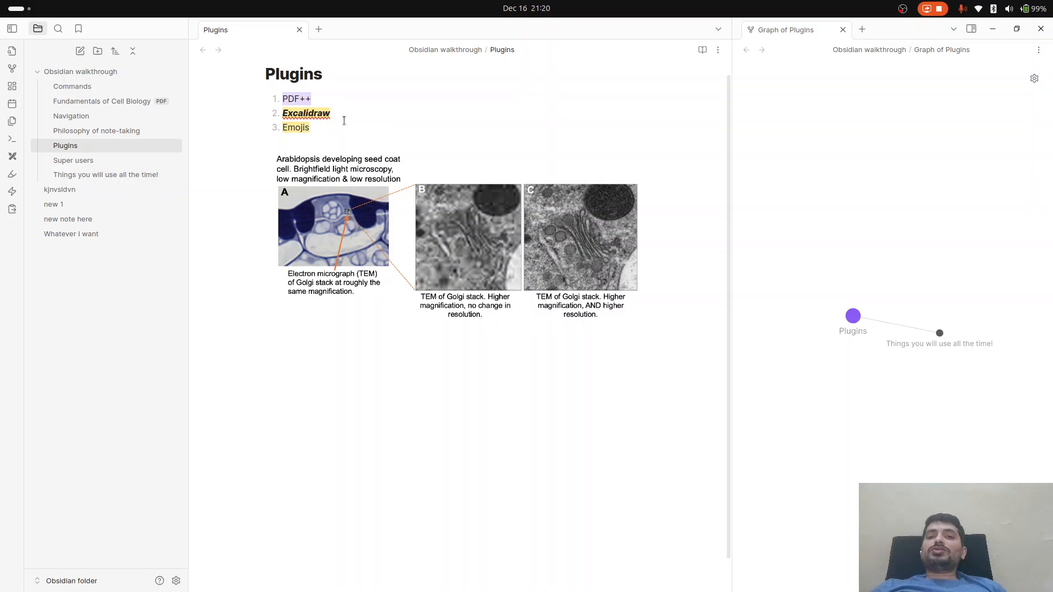
key("ctrl+i")
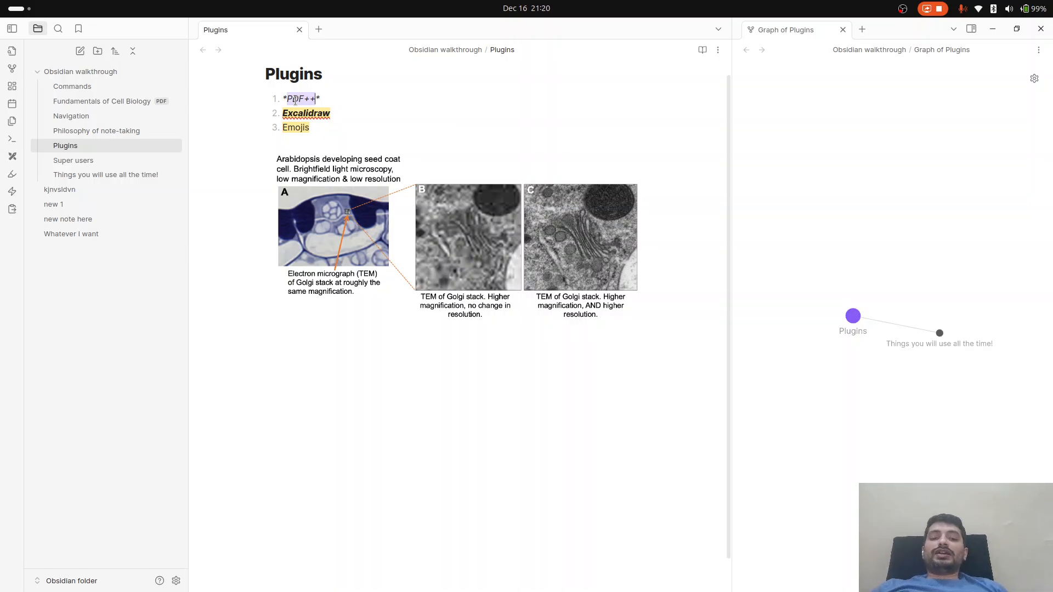
key("ctrl+i")
key("ctrl+h")
key("Escape")
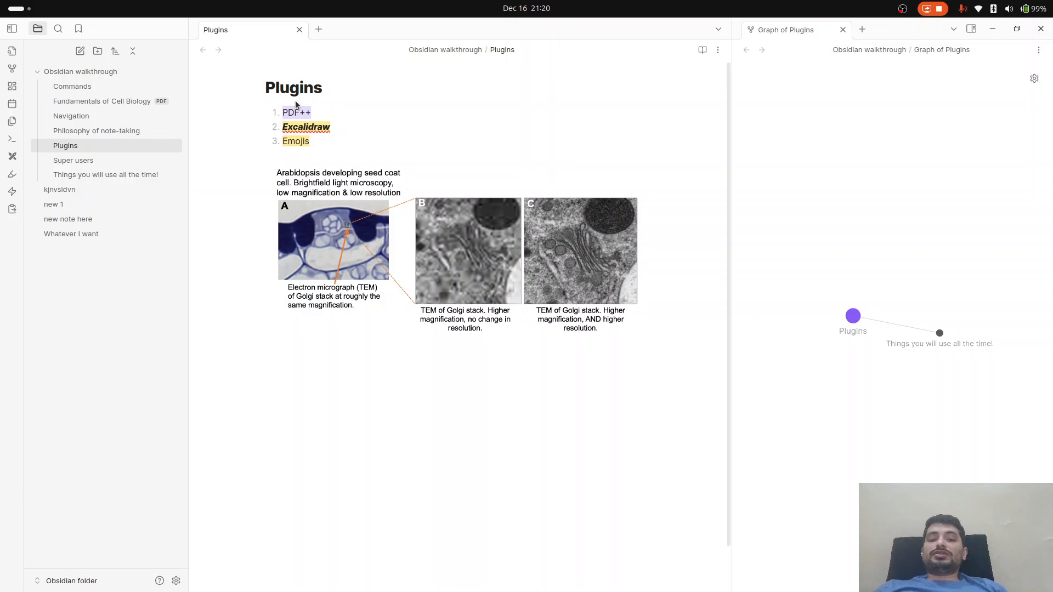
key("ctrl+b")
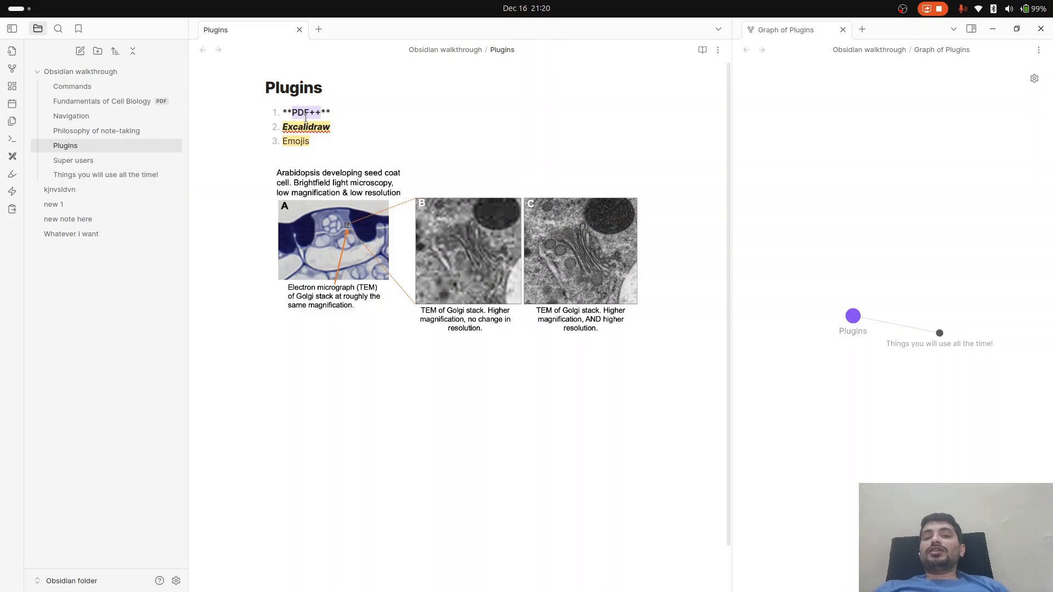
left_click(353, 139)
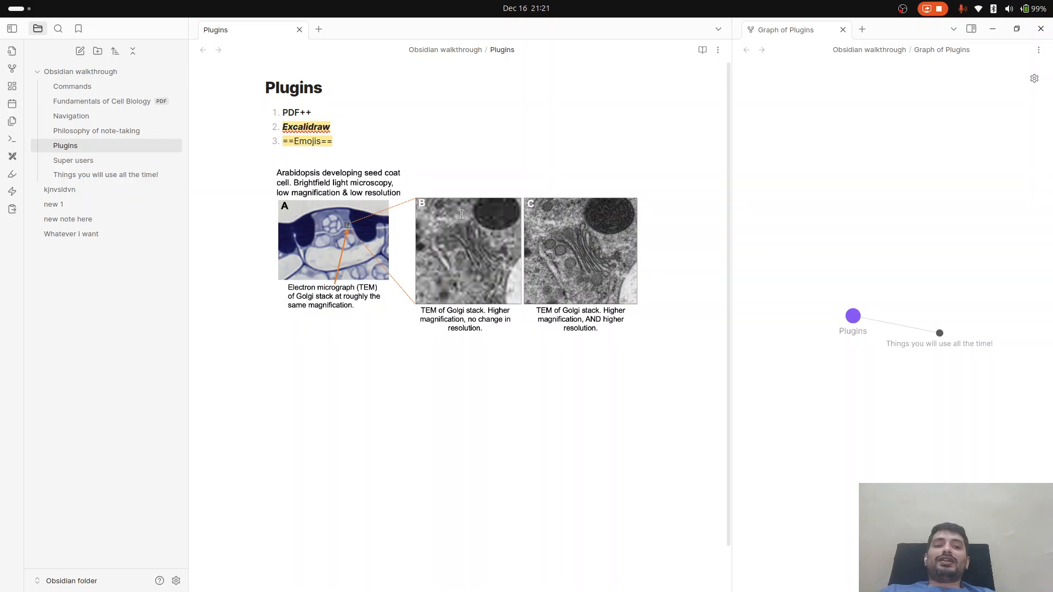
Step: Widen the note pane by moving the divider between the Plugins note and its graph view
left_click(730, 154)
left_click(733, 155)
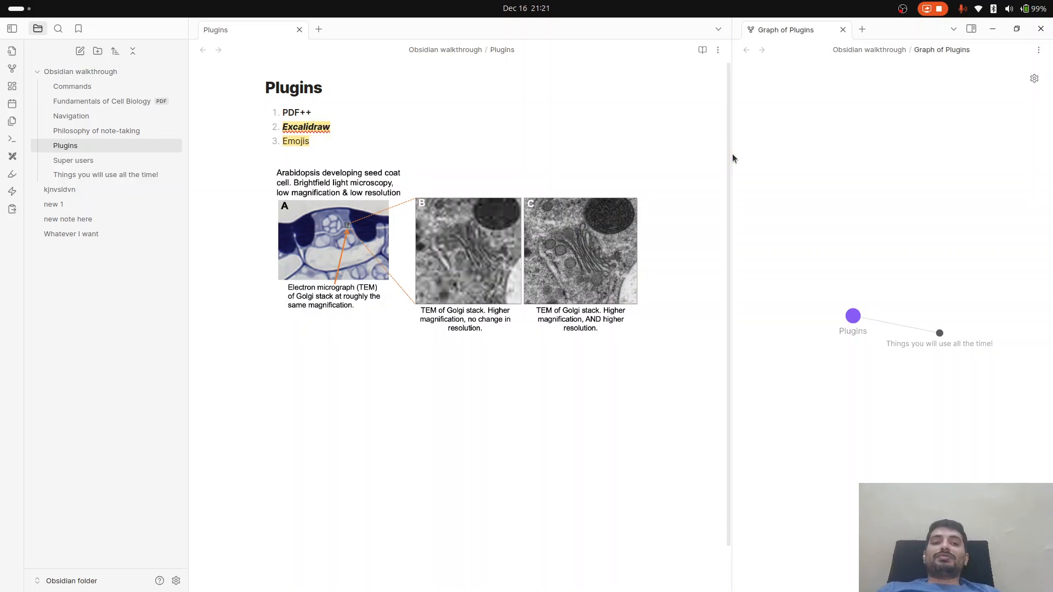
left_click(729, 155)
left_click_drag(732, 154, 834, 147)
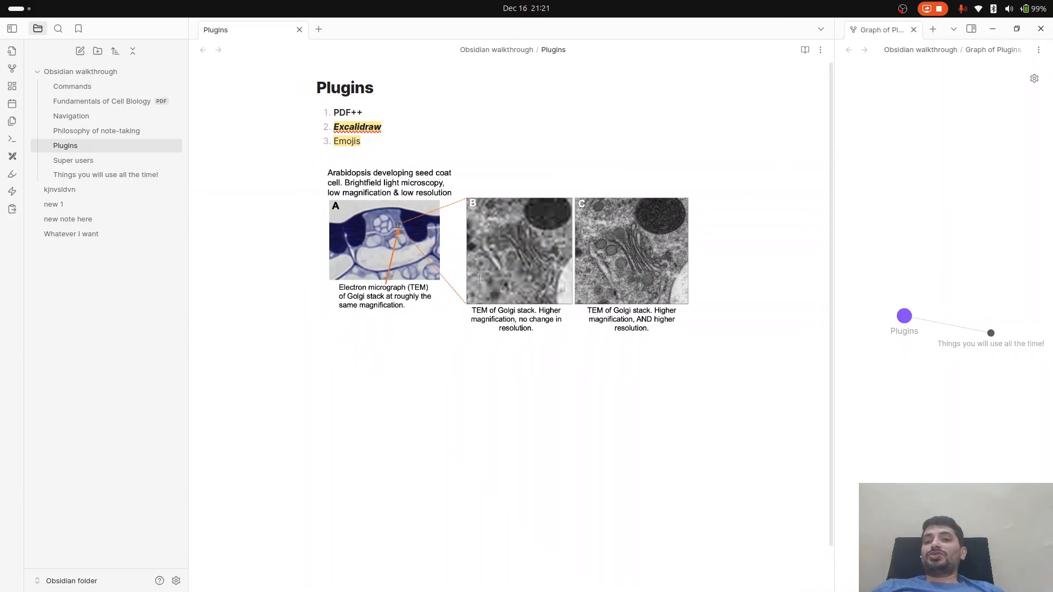
scroll(479, 279, "down", 2)
scroll(479, 278, "up", 2)
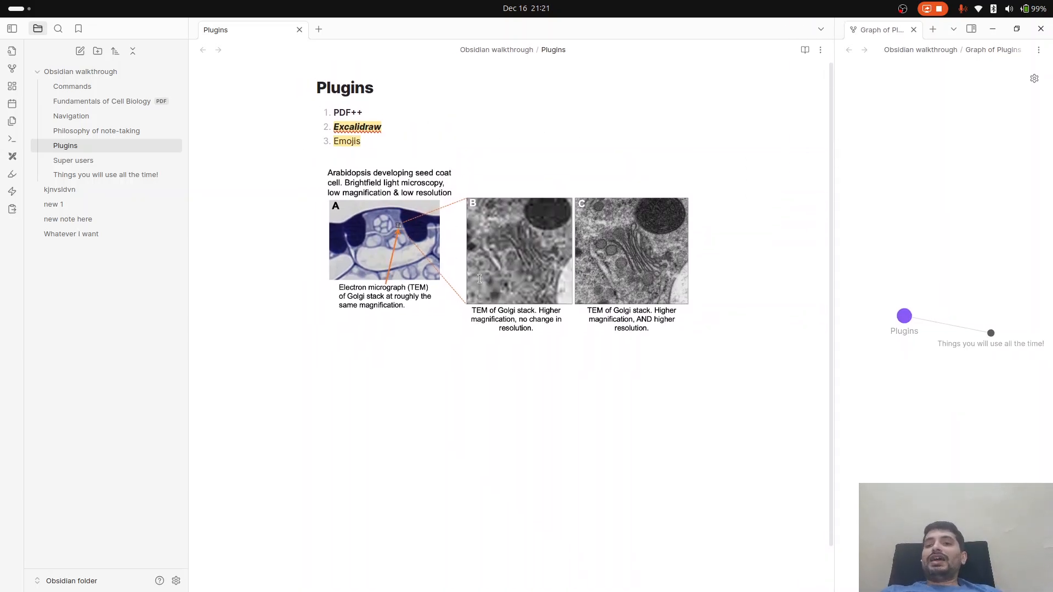
Step: Open the note "Things you will use all the time!", follow its Super users link to view that list, and return
left_click(146, 175)
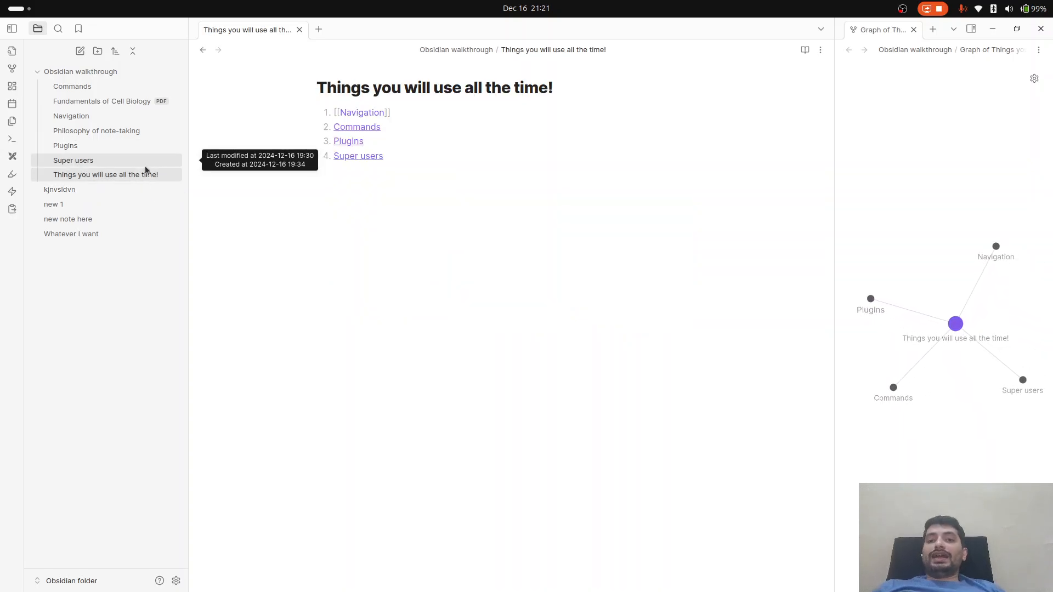
left_click(349, 157)
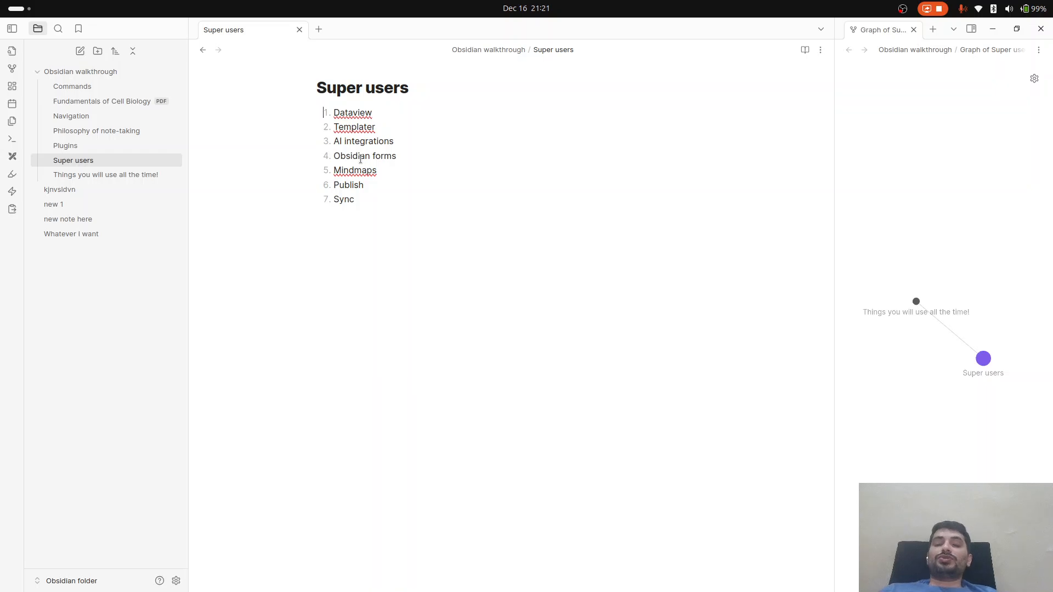
left_click(203, 51)
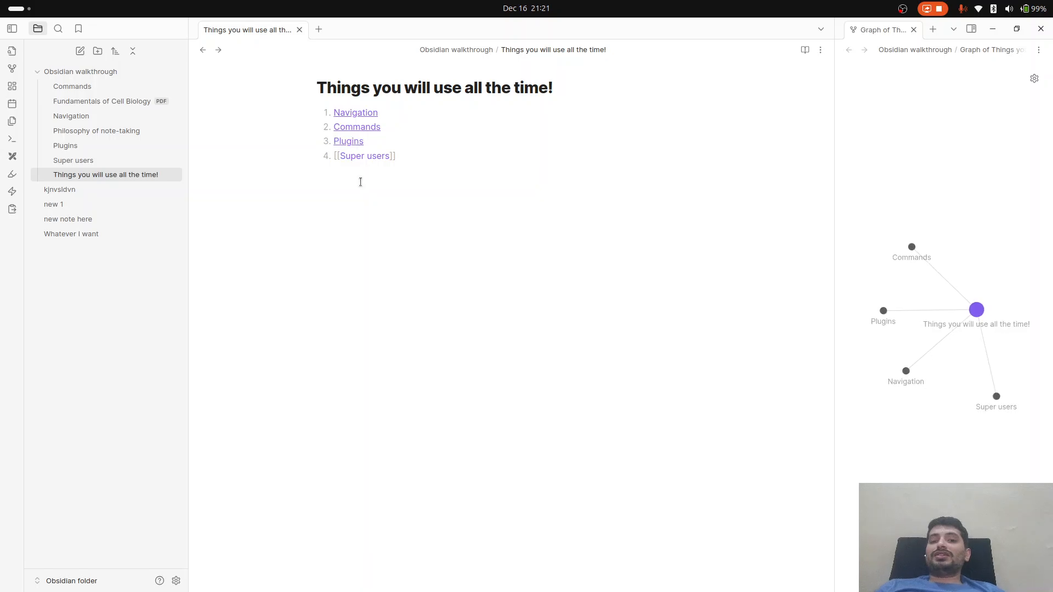
left_click(352, 204)
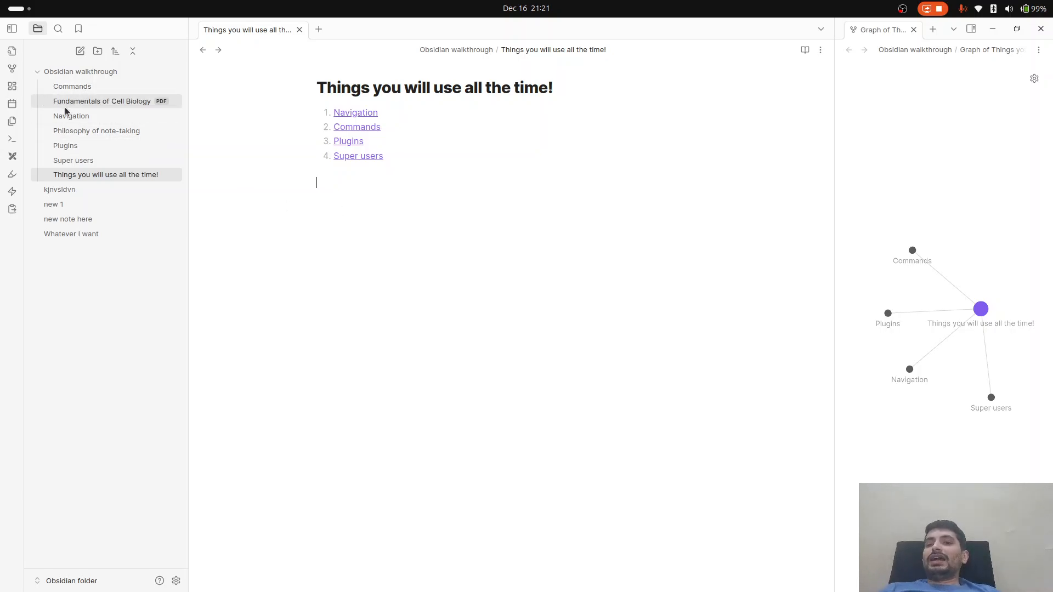
Step: Open the note "Philosophy of note-taking", and create a new note named "Gaucher disease" from the quick switcher
left_click(118, 133)
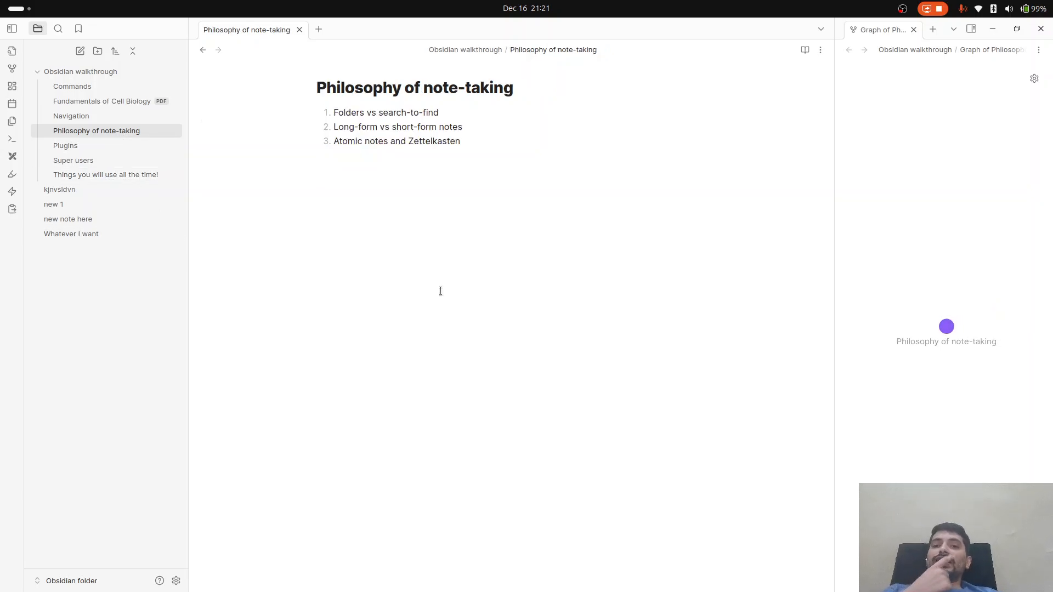
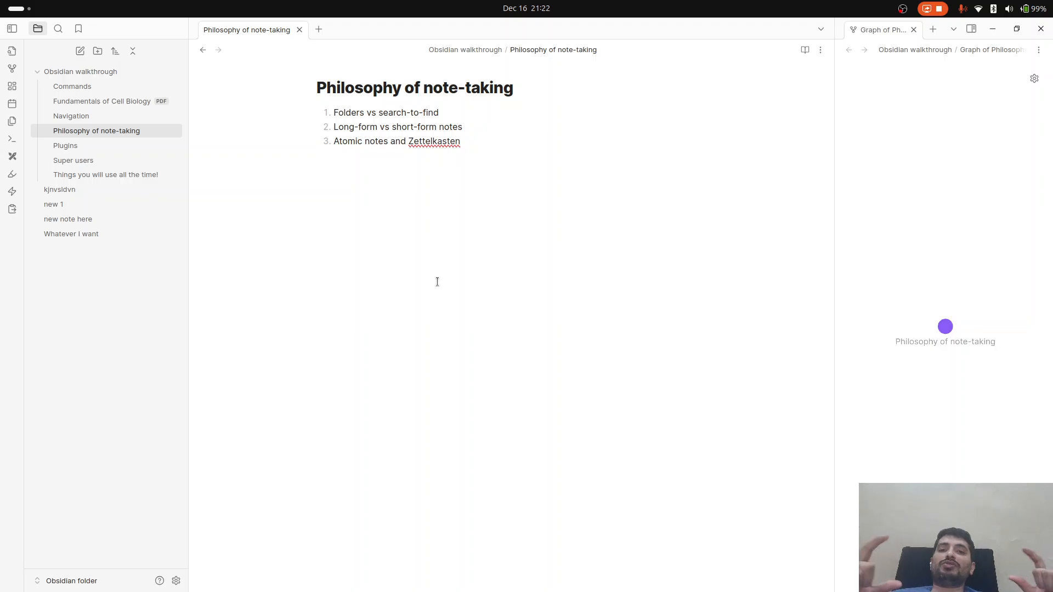
key("ctrl+o")
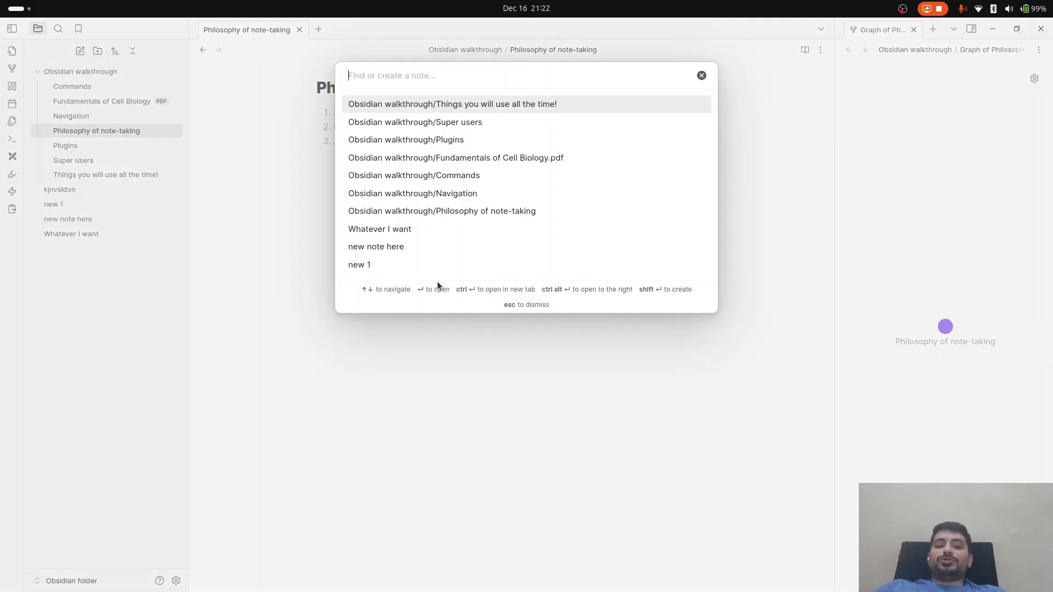
type("GAUCHER")
key("ctrl+a")
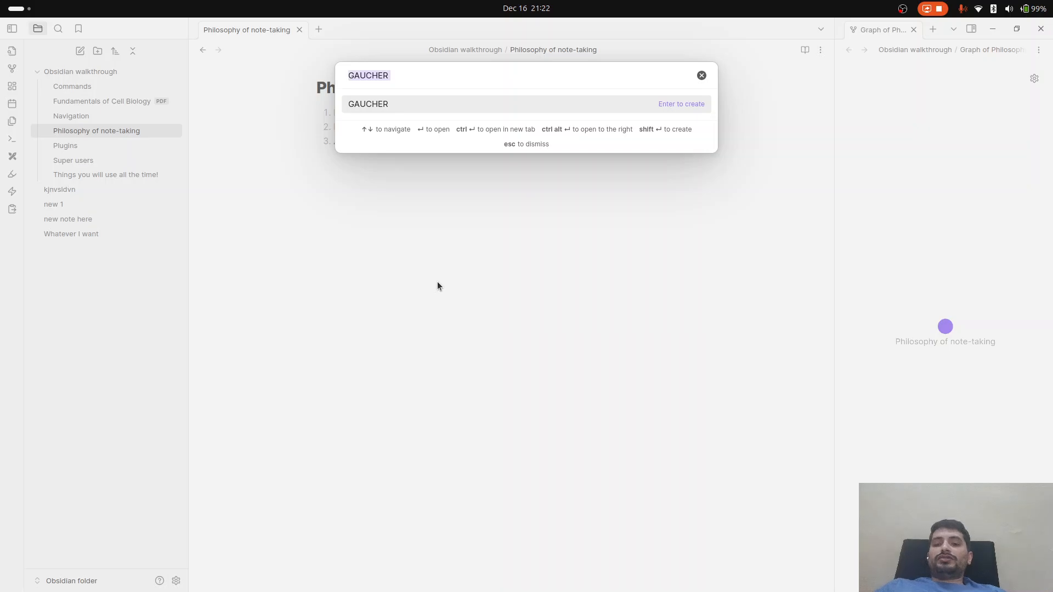
type("G")
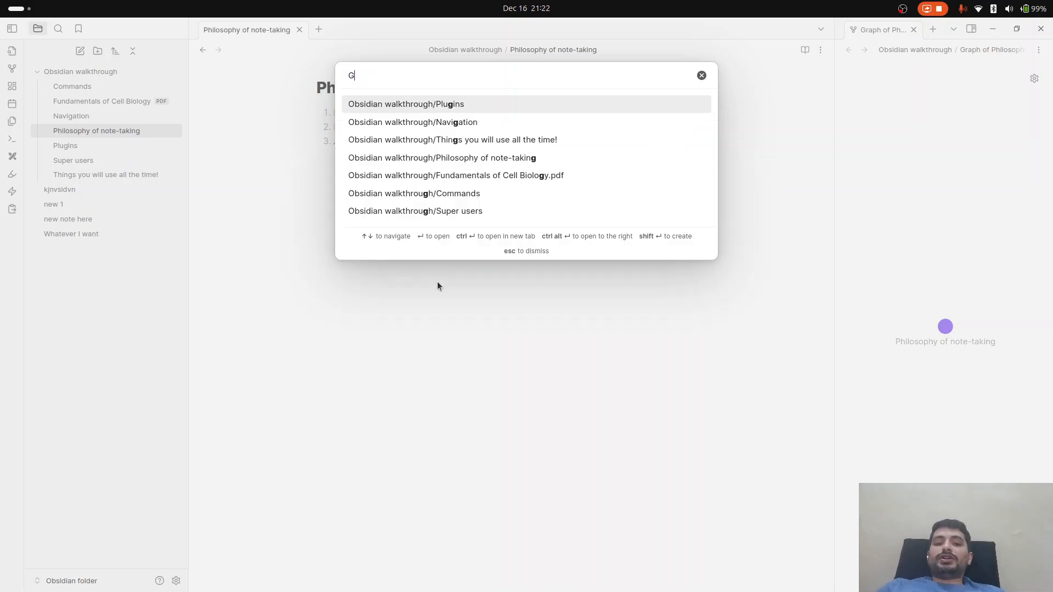
type("auche d")
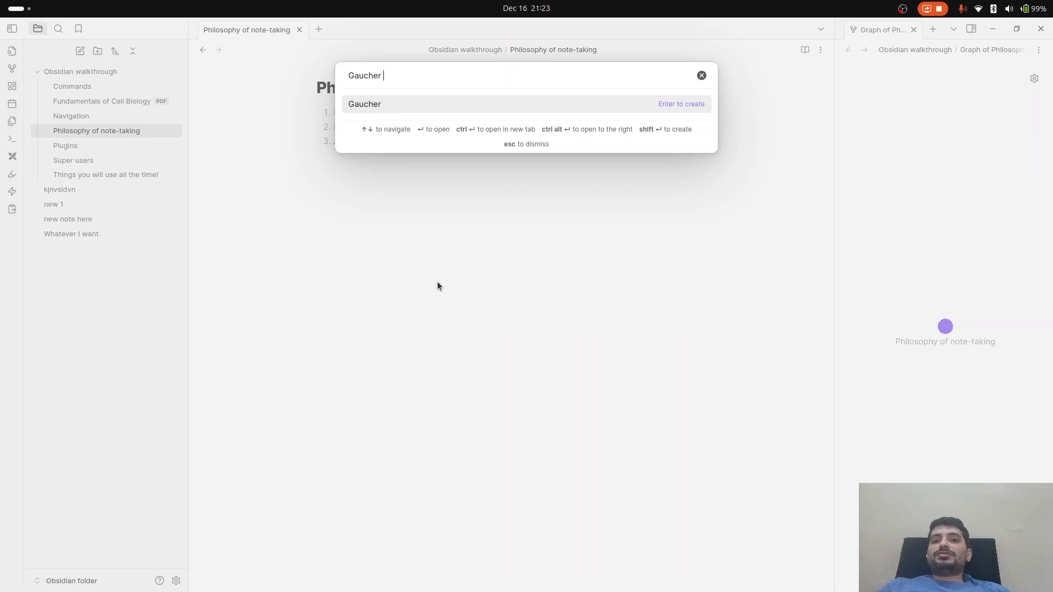
type("disease")
key("Return")
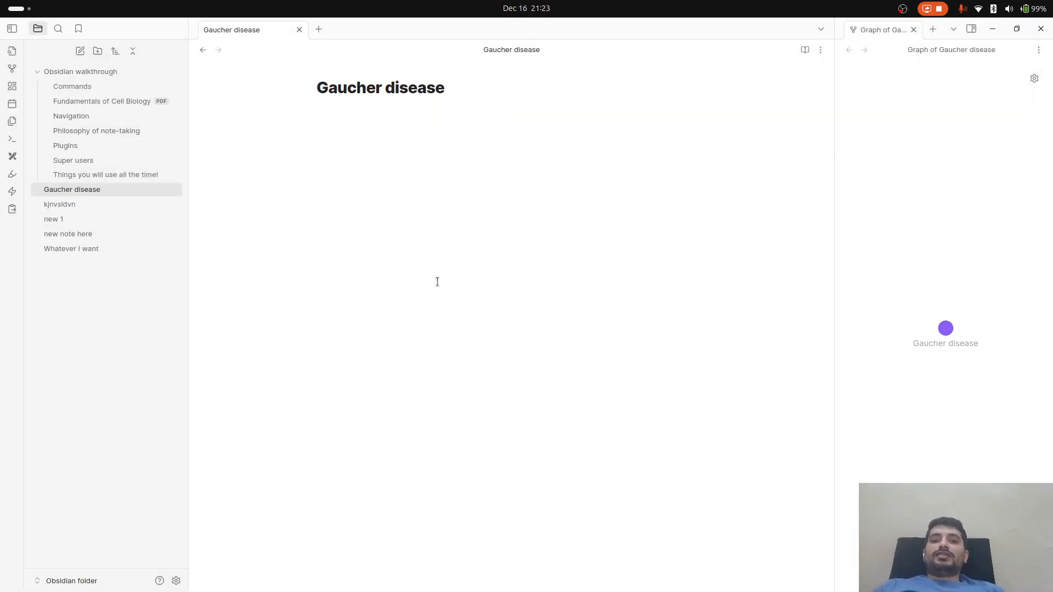
Step: Write the opening line "SOmething about Gaucher here" in the Gaucher disease note
type("S")
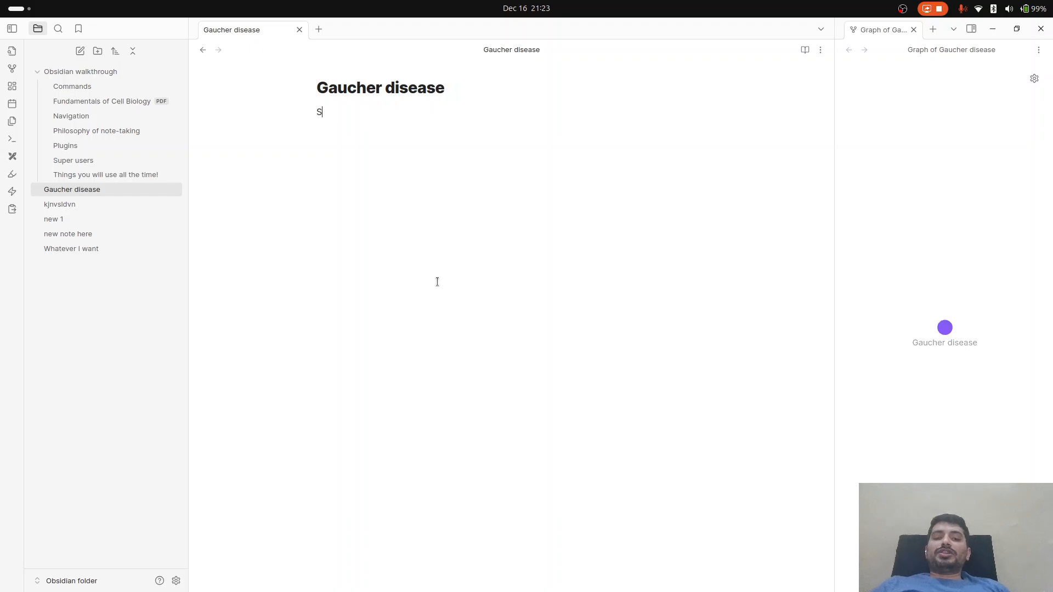
type("Omething abo")
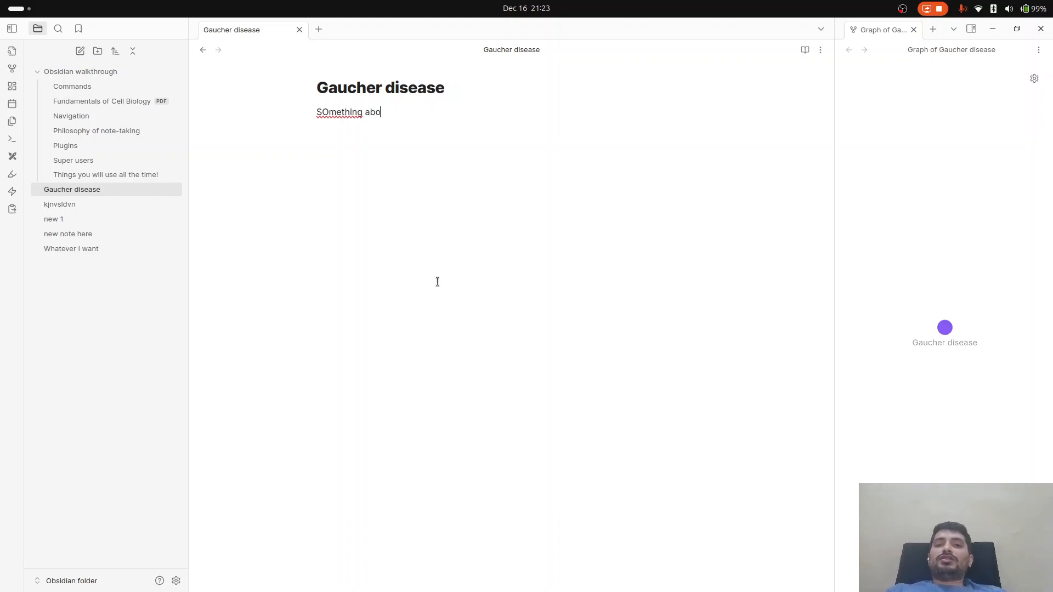
type("ut Gauchr her")
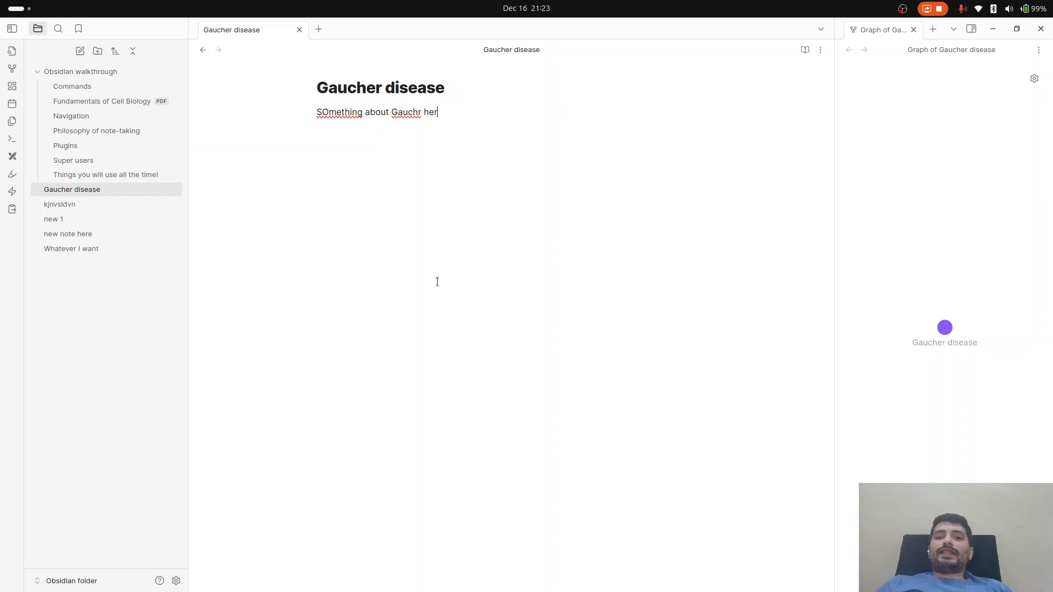
key("BackSpace")
key("BackSpace")
key("BackSpace")
key("BackSpace")
key("BackSpace")
type("er here")
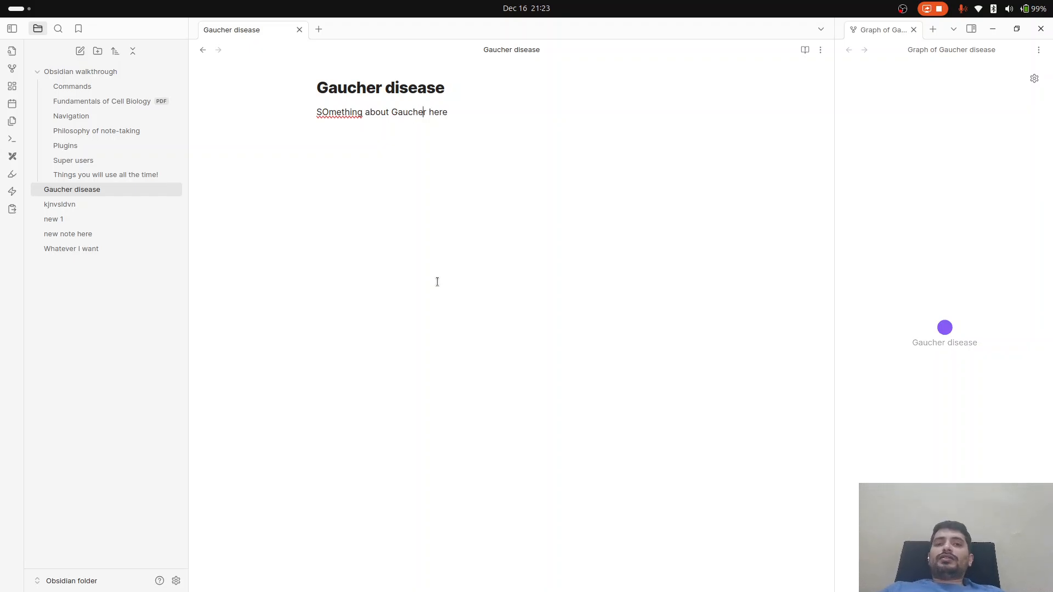
Step: Add a "See also:" line below a blank line, with an indented internal link to "clinical presentation of GD" under it
type("eSee also:")
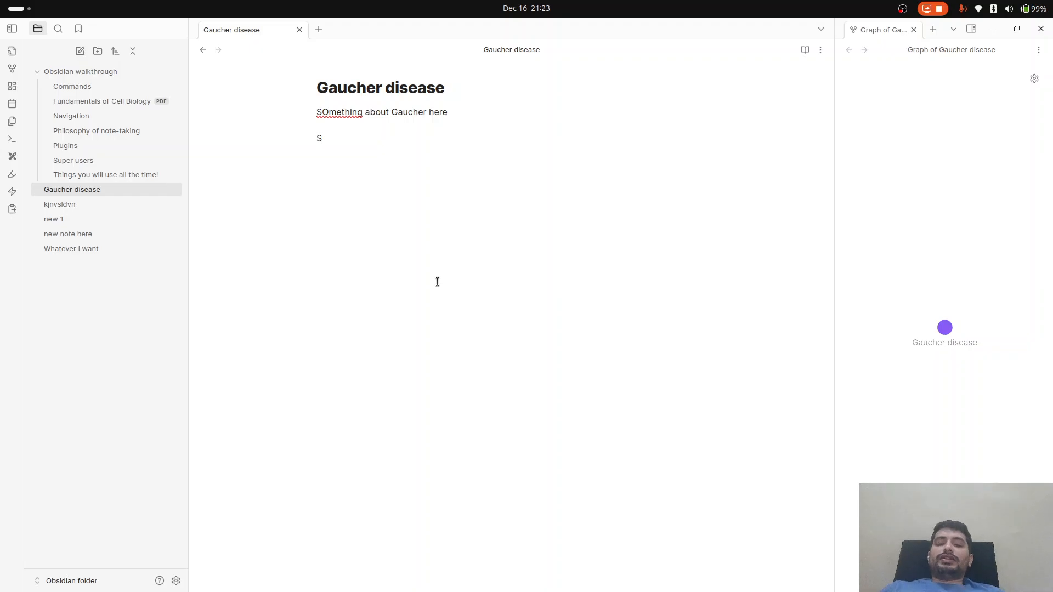
key("Return")
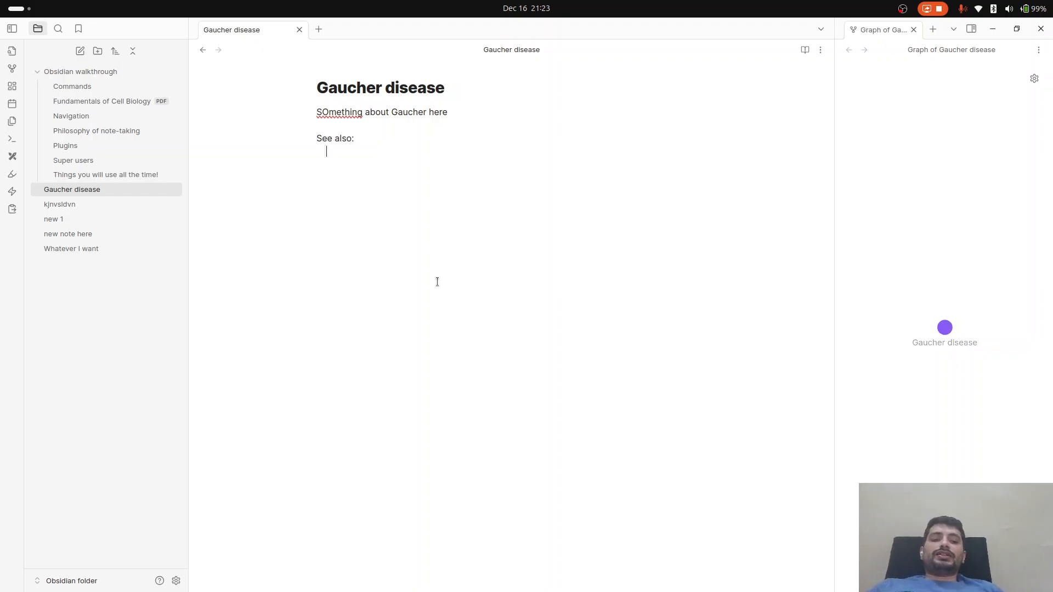
key("Tab")
type("[[")
key("BackSpace")
type("[")
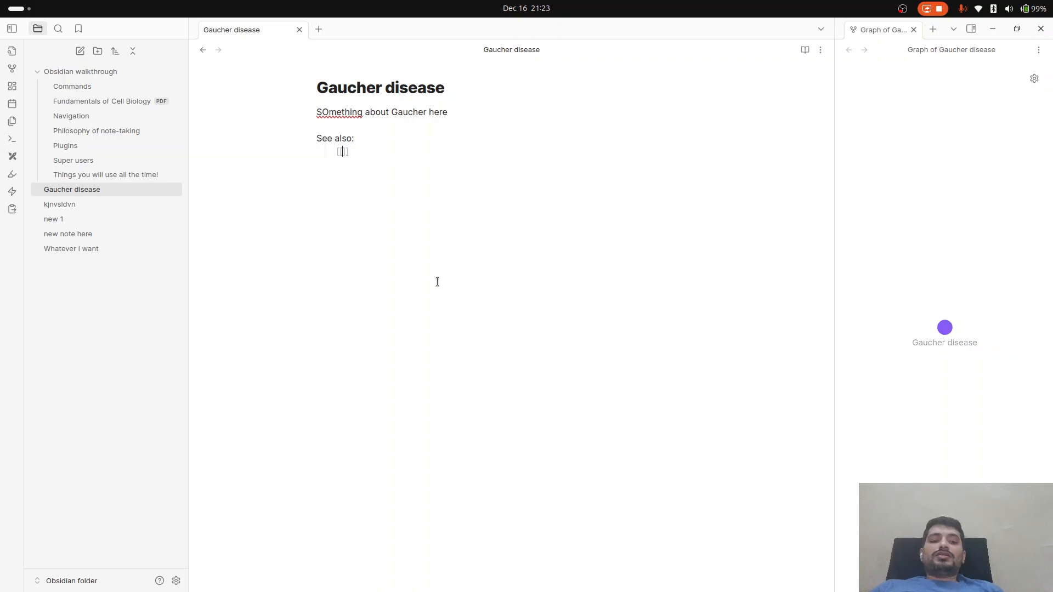
type("clinical p")
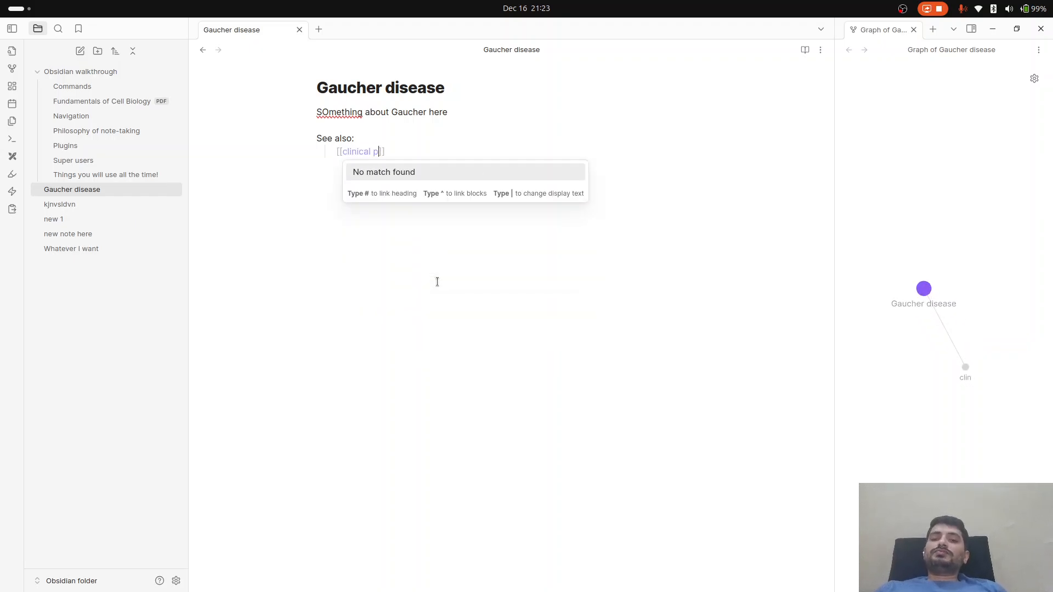
type("resentation of ")
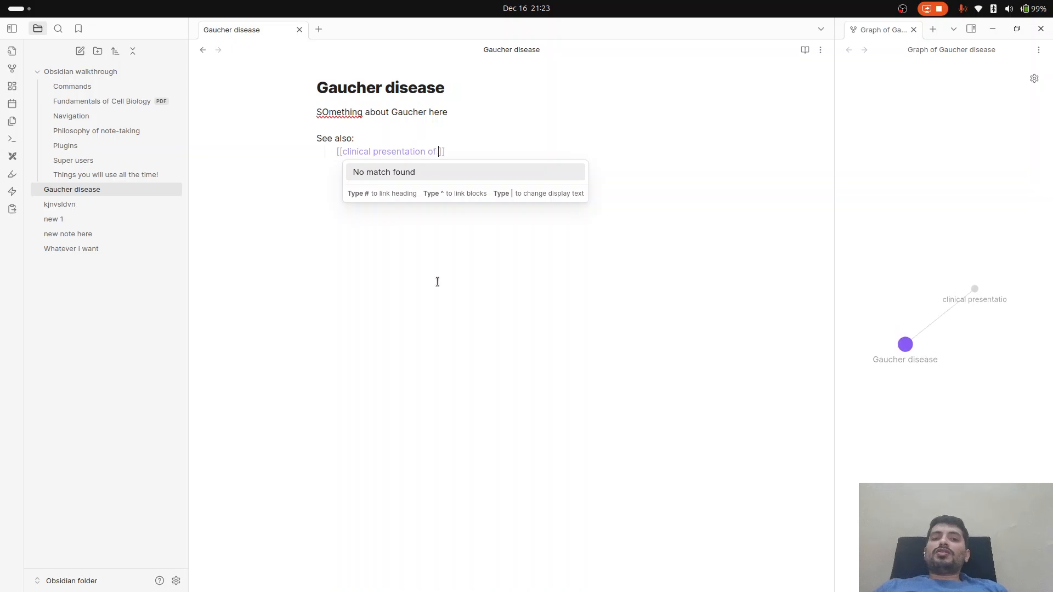
type("GD")
key("End")
Step: Add a second indented internal link, "Types of GD", to the See also list
key("Return")
type("[[")
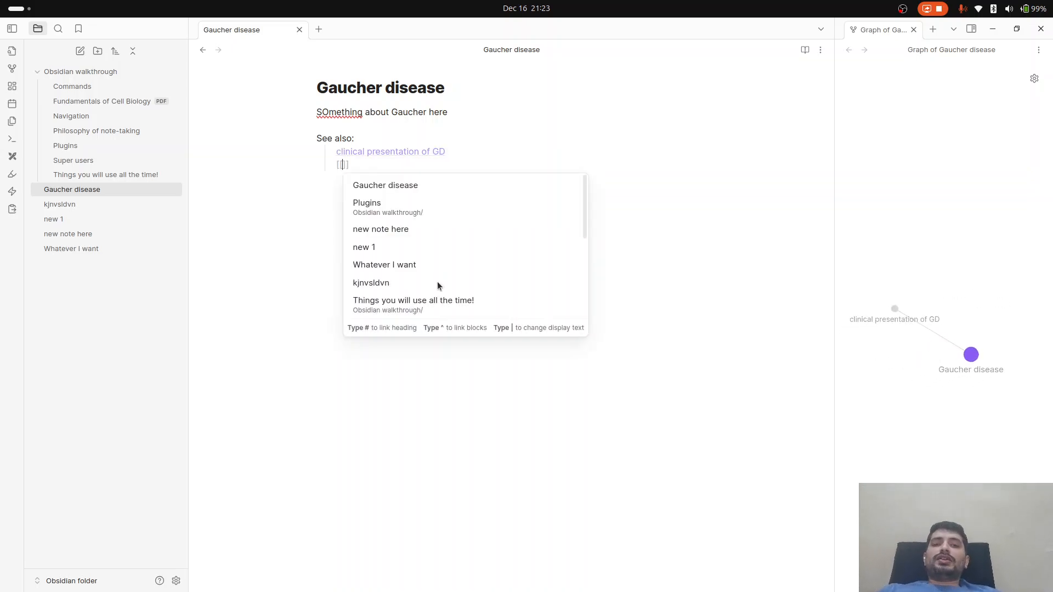
type("Types of g")
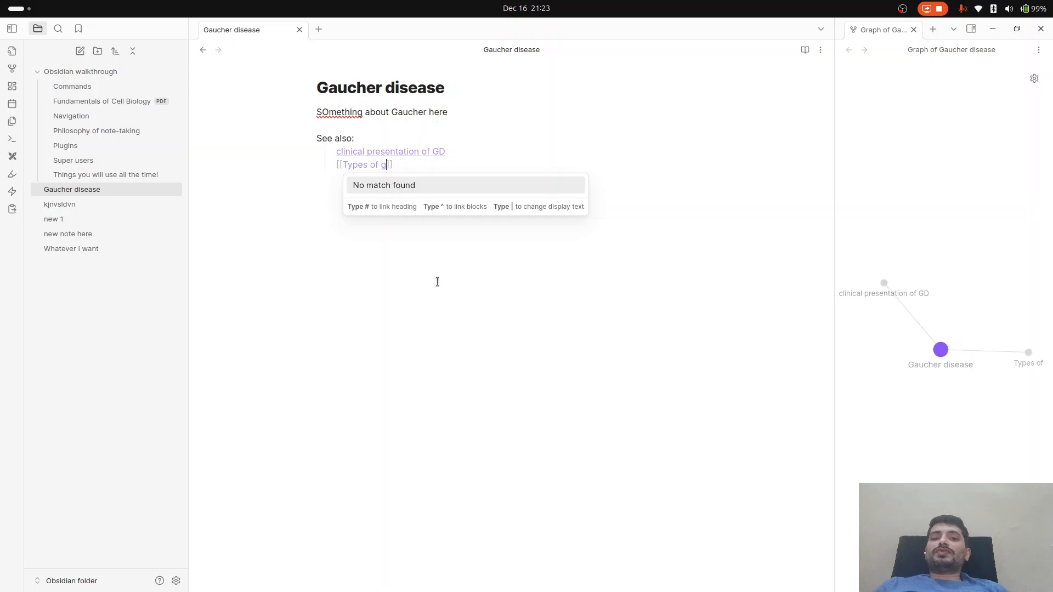
key("BackSpace")
type("GD")
key("Right")
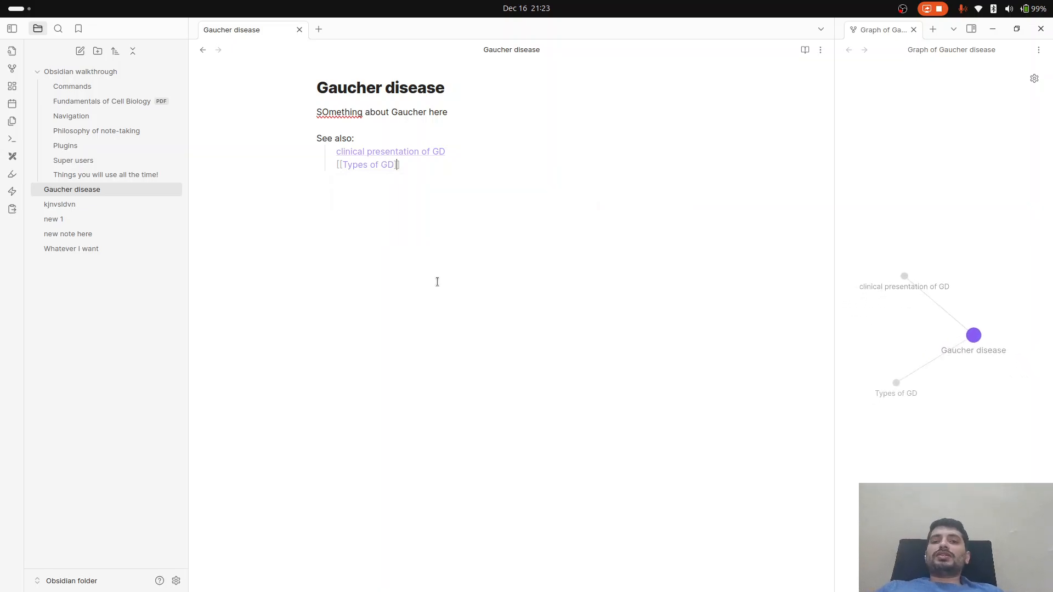
key("End")
Step: Add a third internal link, "ERT for GD", on its own line in the See also list
key("Return")
type("[[")
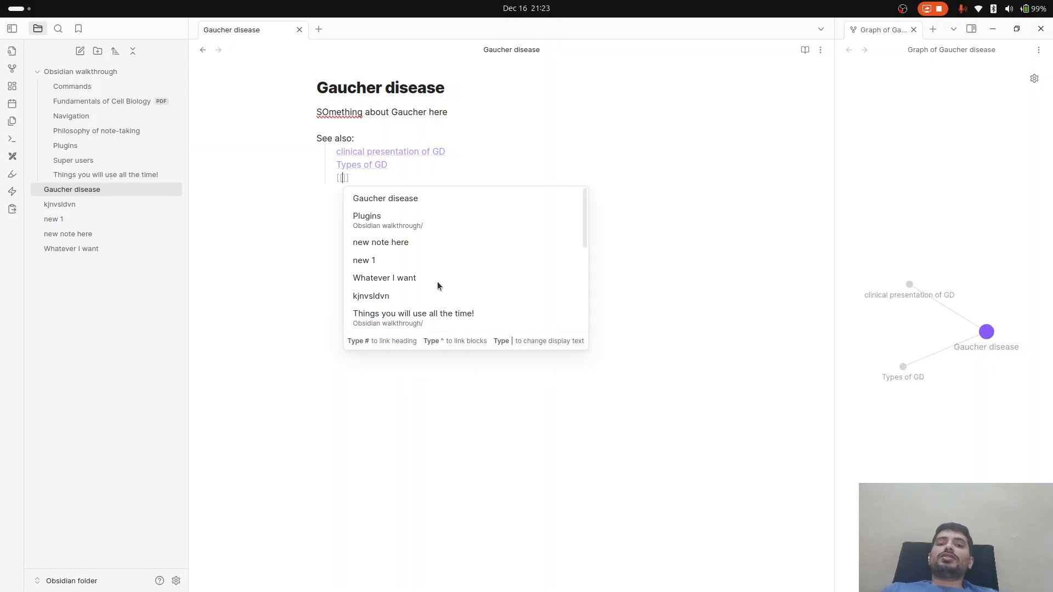
type("E")
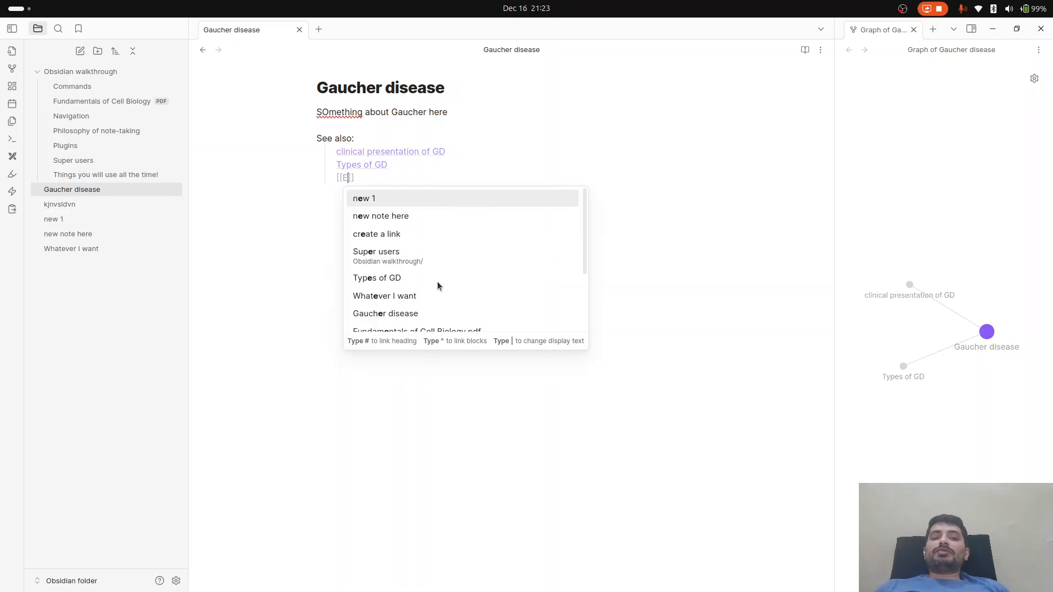
type("RT for GD")
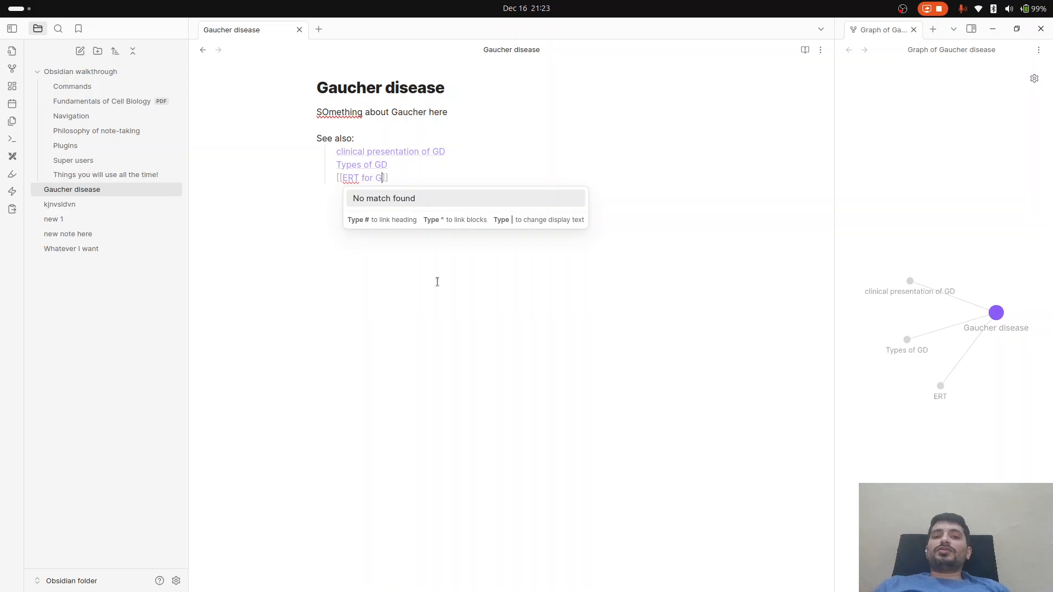
key("End")
Step: Add a fourth internal link, "SRT for GD", as the last entry of the See also list
key("Return")
type("[[SR")
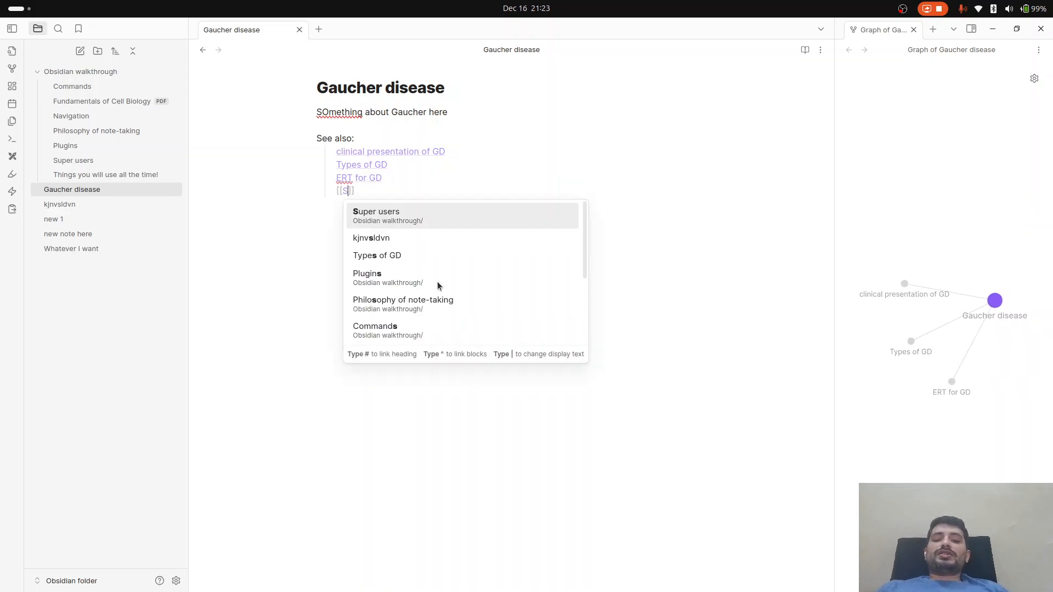
type("T for ")
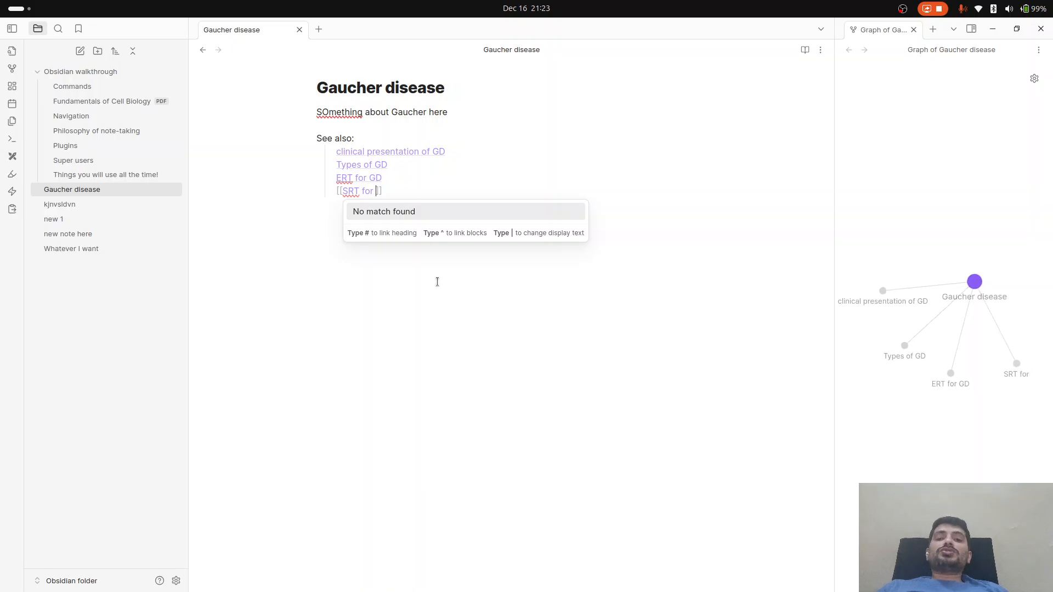
type("GD")
key("End")
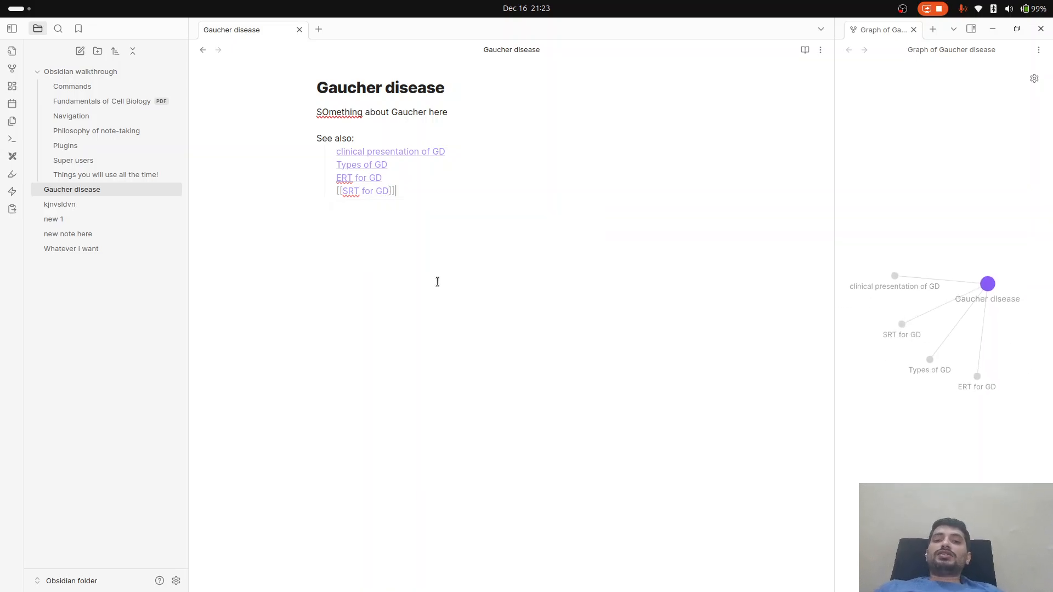
key("Return")
key("BackSpace")
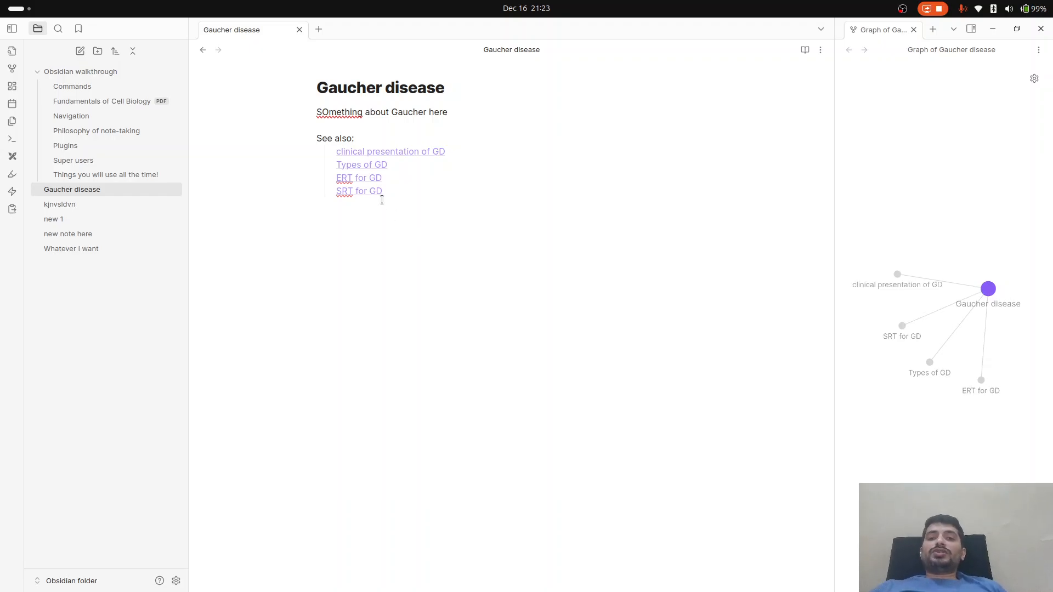
Step: Search the vault's notes for "ert" in the quick switcher, and dismiss it without opening a note
key("ctrl+o")
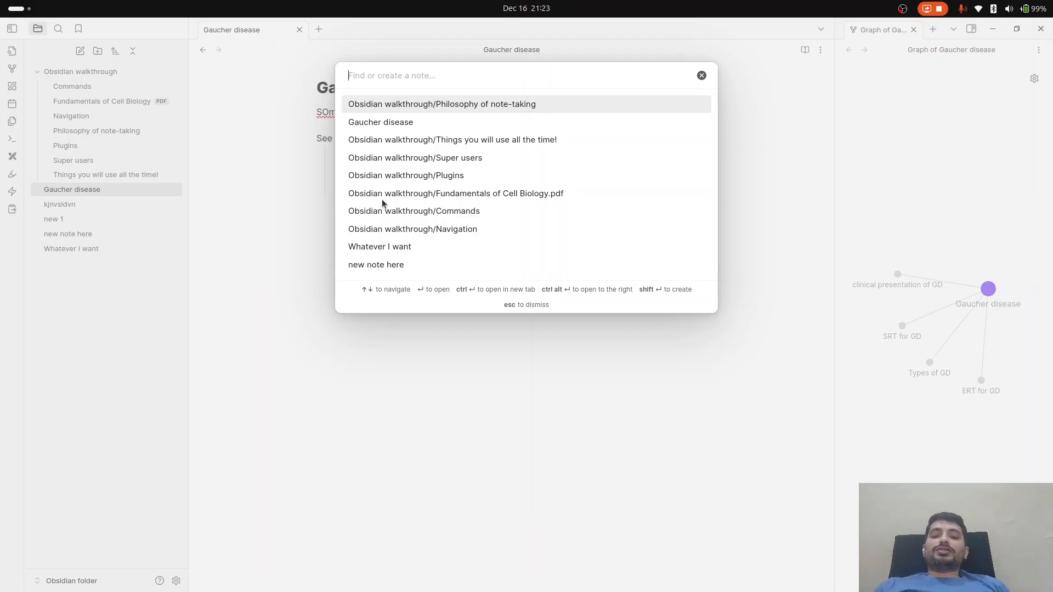
type("ert")
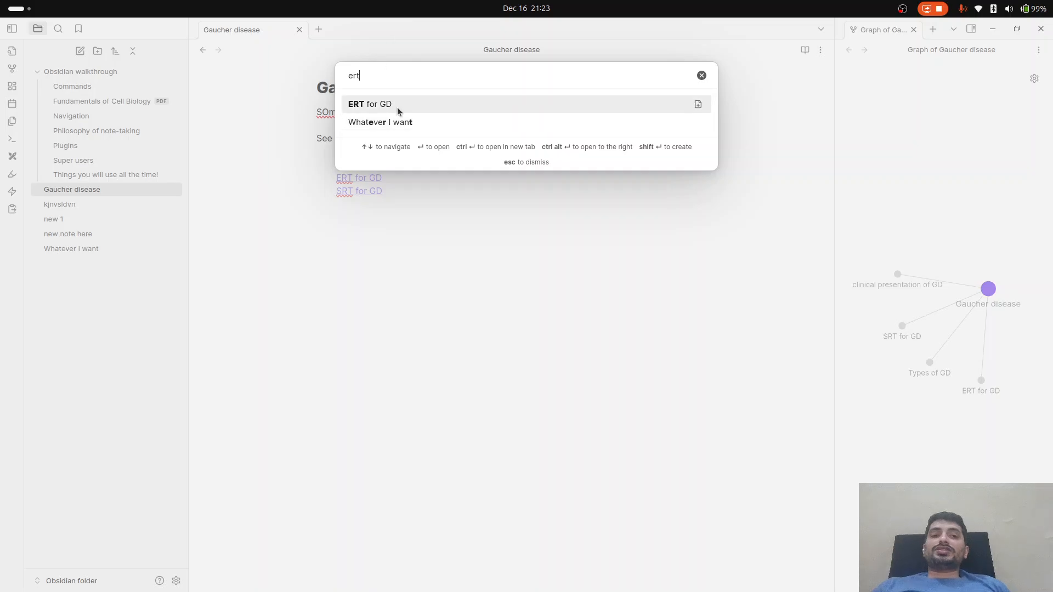
left_click(368, 259)
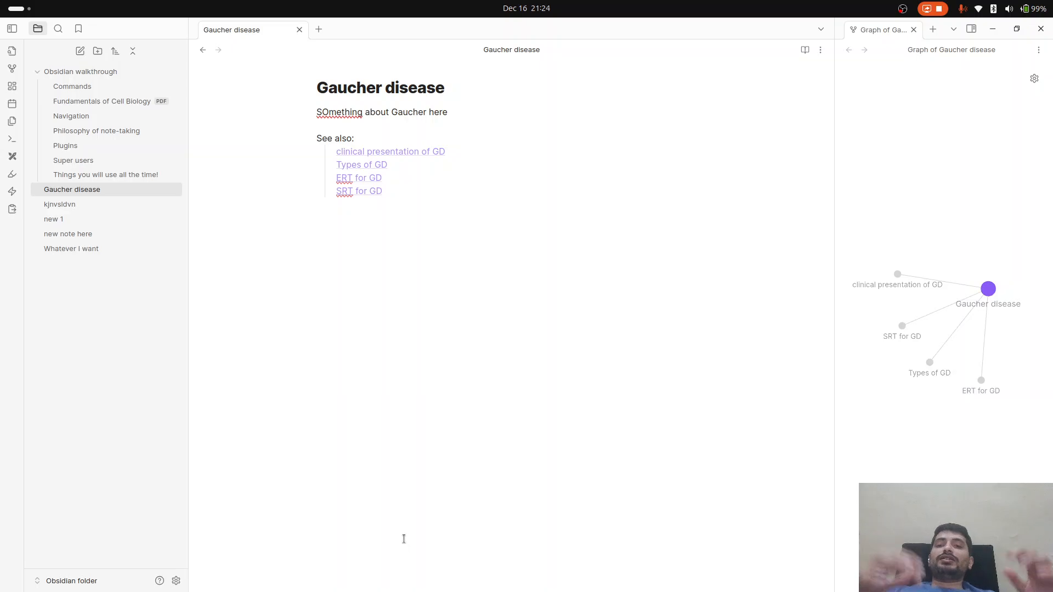
Step: Return to the Philosophy of note-taking note, highlight its list items in turn, and briefly view the quick switcher's note list
key("ctrl+alt+Left")
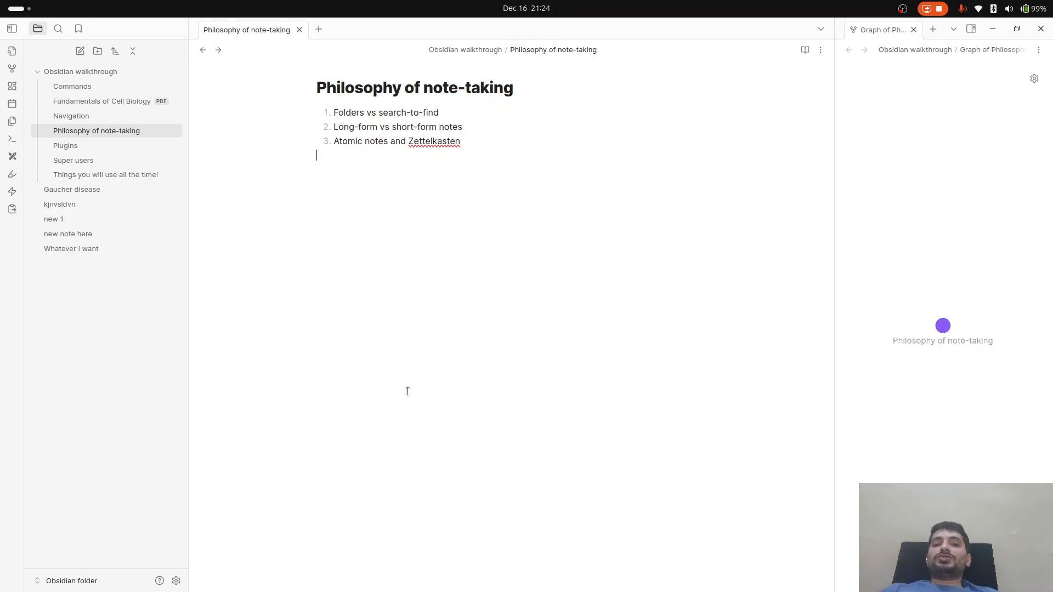
left_click_drag(332, 127, 466, 143)
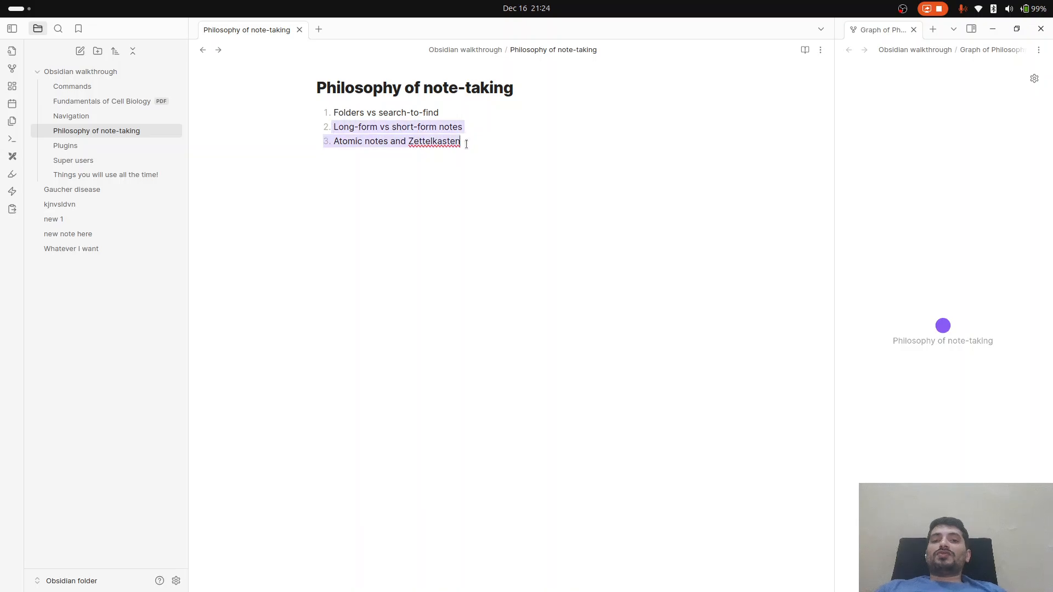
left_click(466, 143)
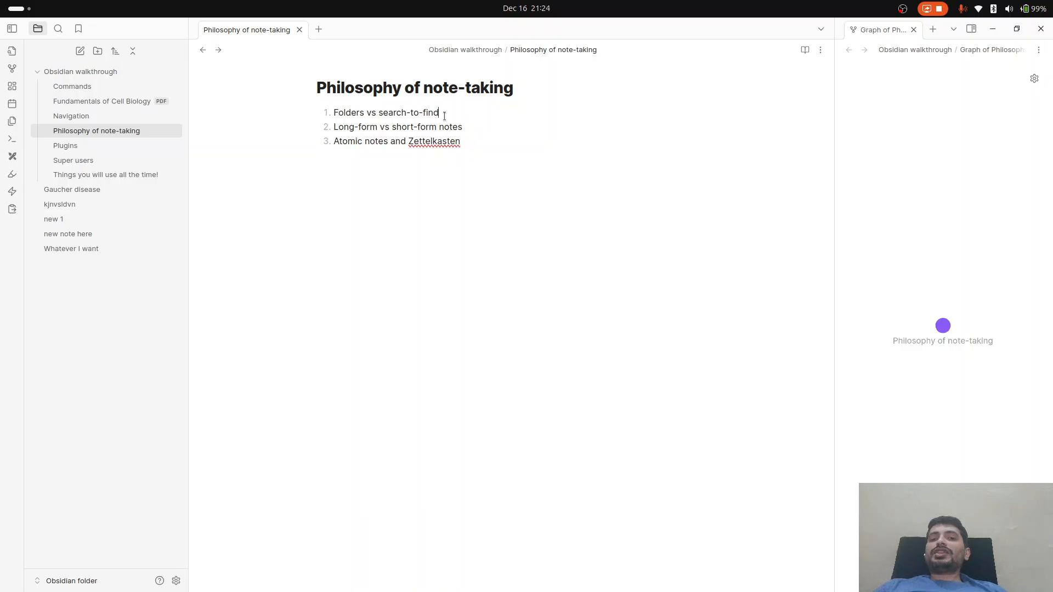
left_click_drag(444, 113, 339, 104)
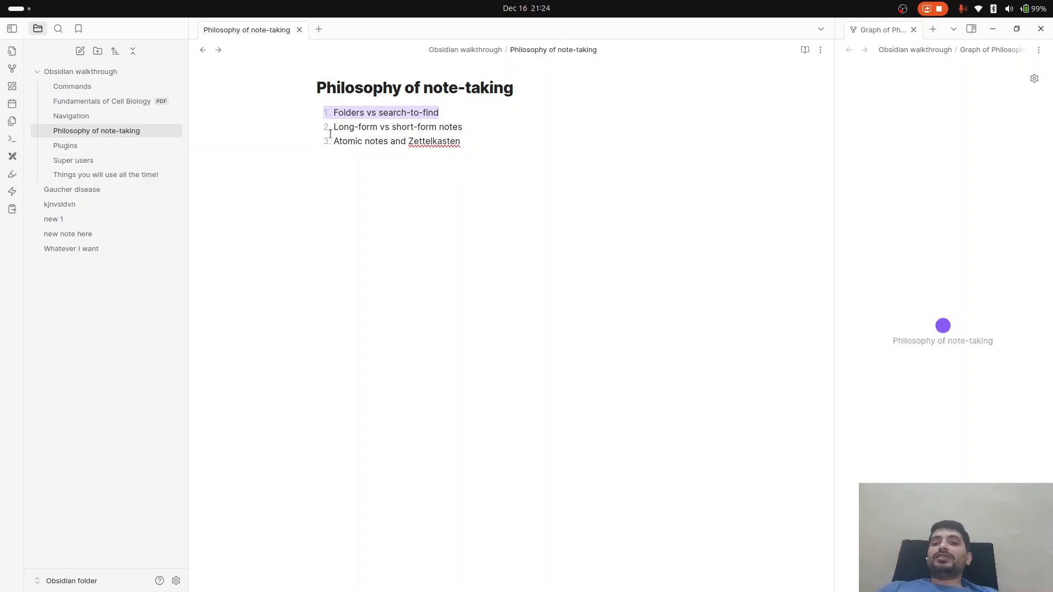
key("ctrl+o")
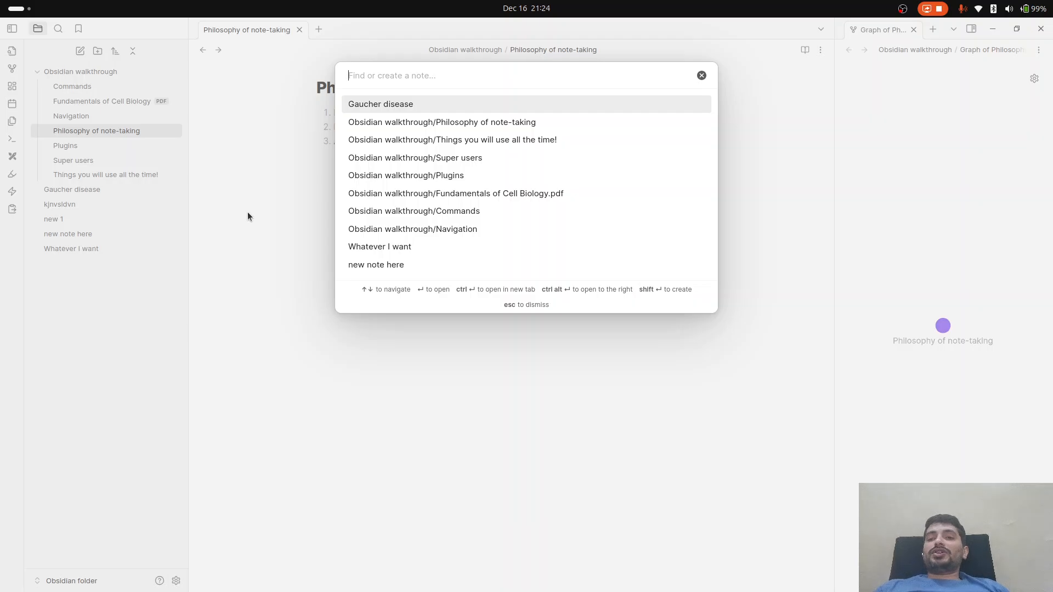
key("Escape")
left_click(376, 194)
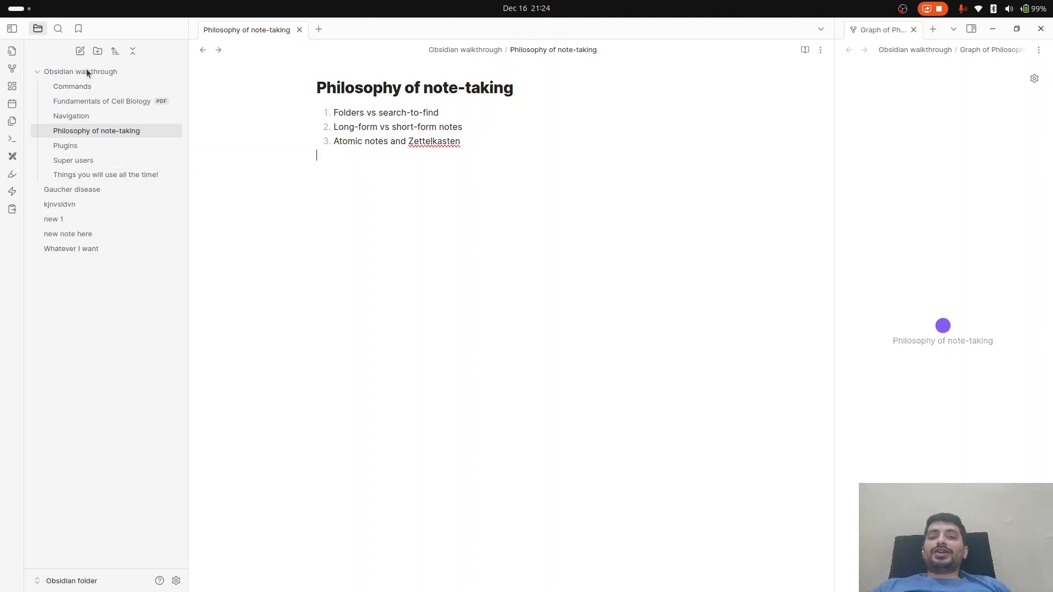
Step: Collapse the Obsidian walkthrough folder and briefly view the quick switcher's note list
left_click(36, 74)
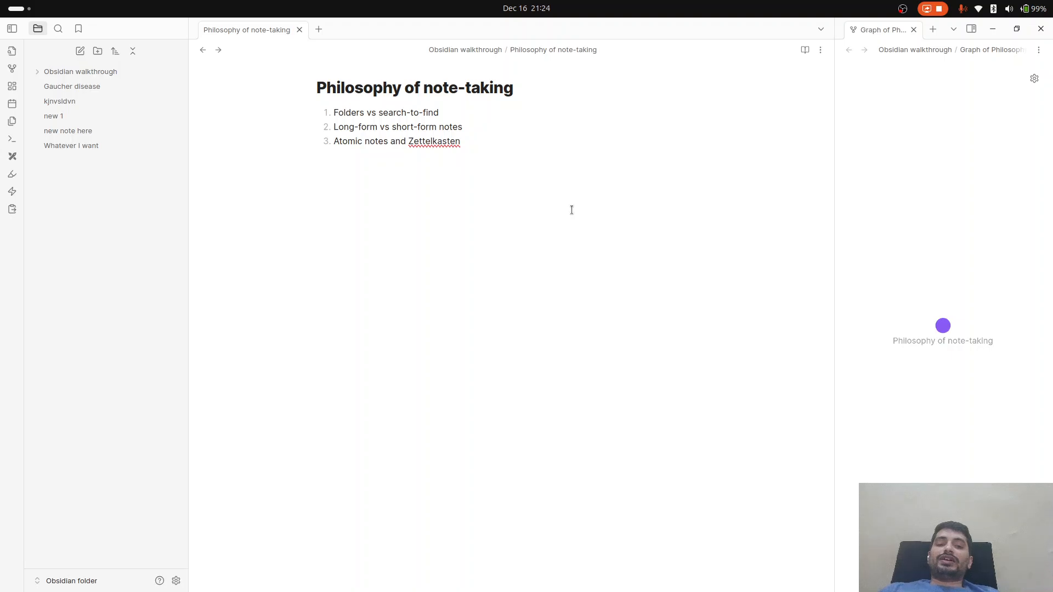
key("ctrl+o")
key("Escape")
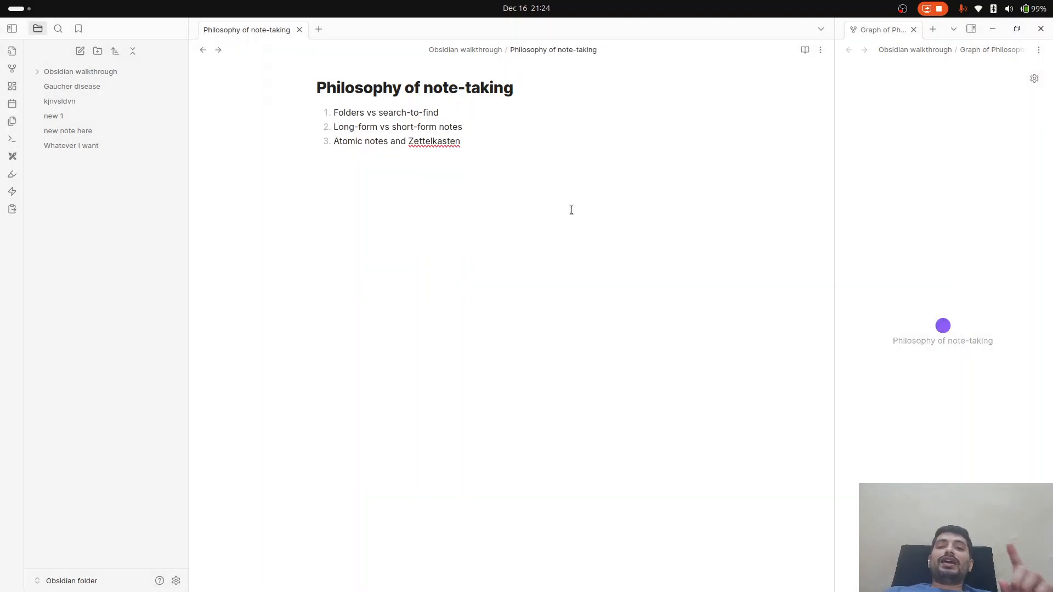
Step: Add properties at the start of the Philosophy of note-taking note, with an aliases property containing "best practices"
key("Return")
key("Return")
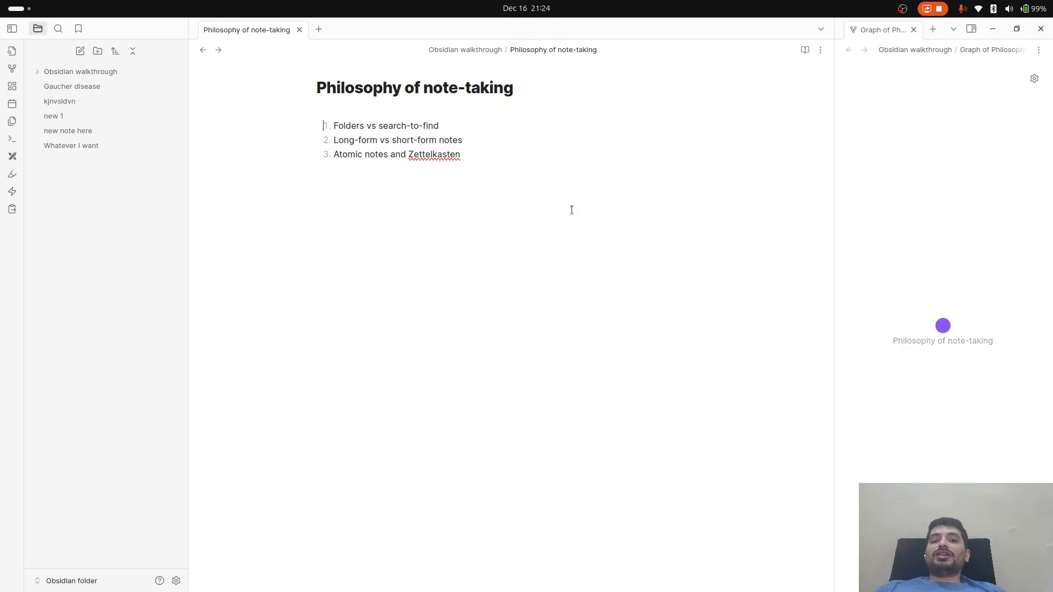
type("---")
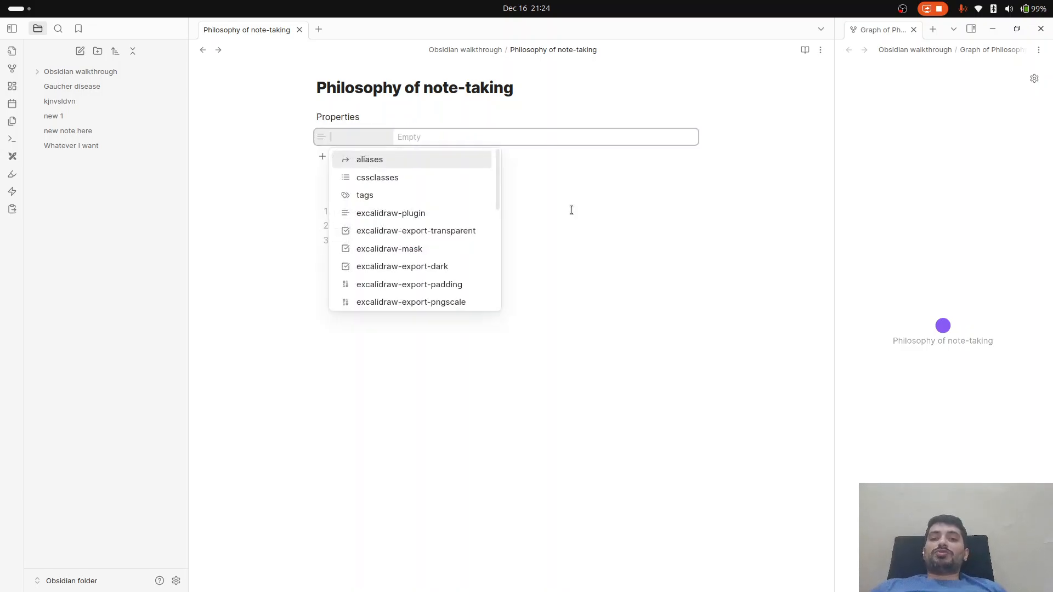
key("Return")
type("pract")
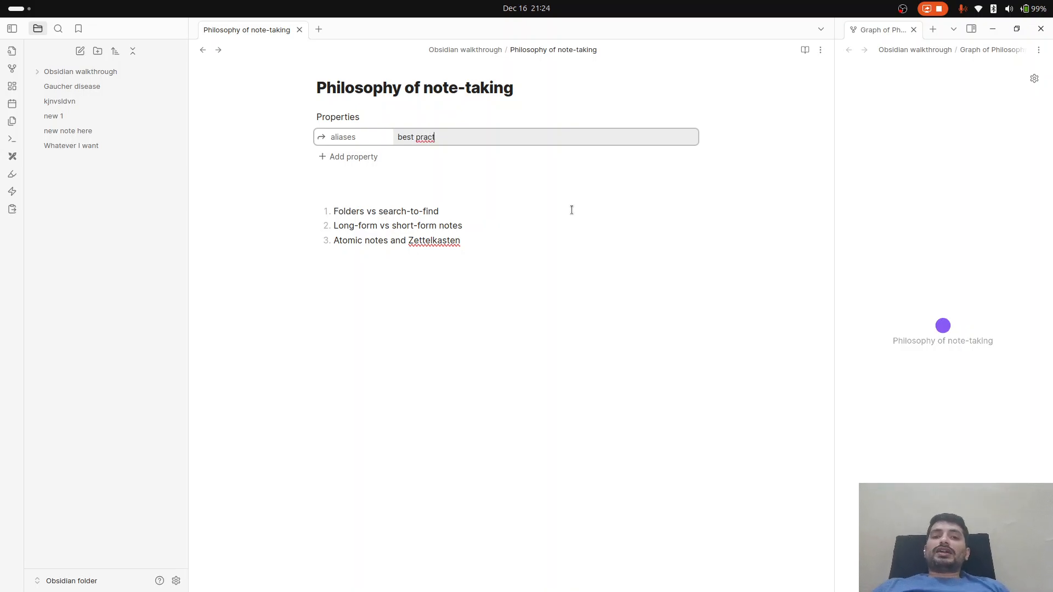
type("ices")
key("Return")
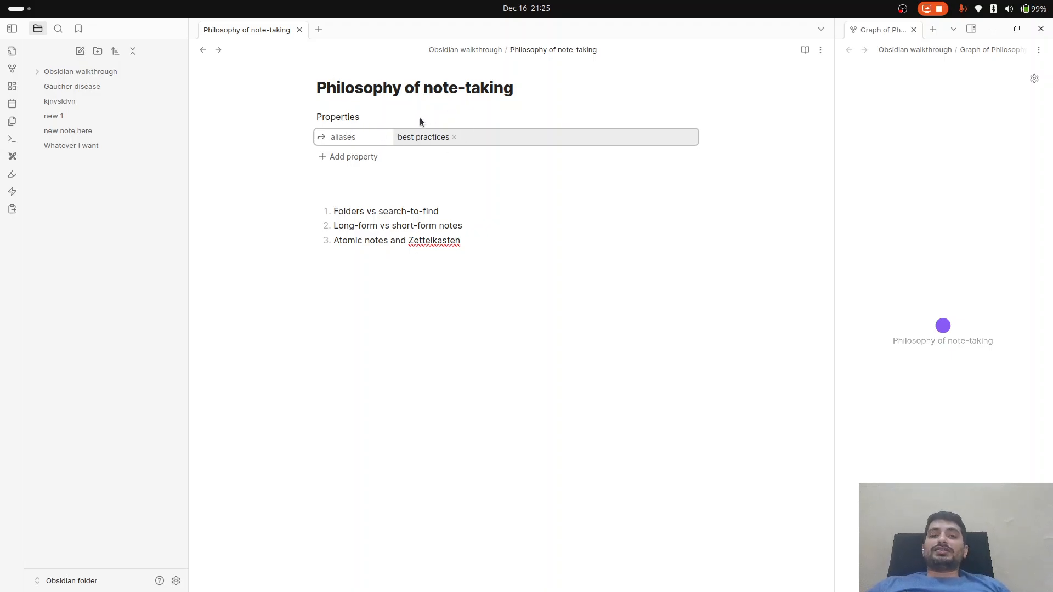
left_click(383, 198)
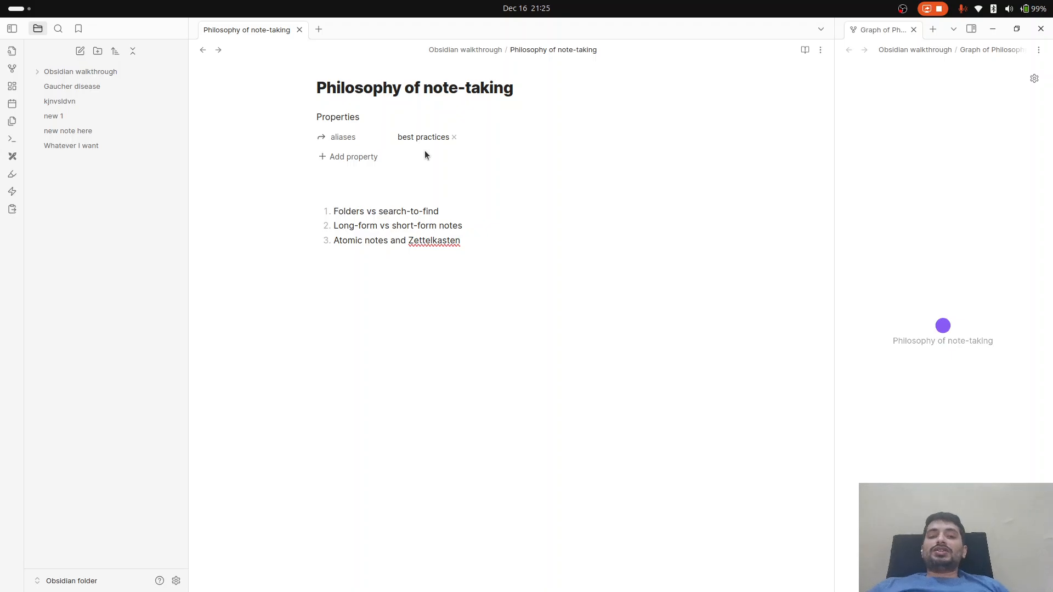
Step: Open the Philosophy of note-taking note by searching its alias with "best" in the quick switcher, repeating this from the Gaucher disease note
key("ctrl+o")
type("best")
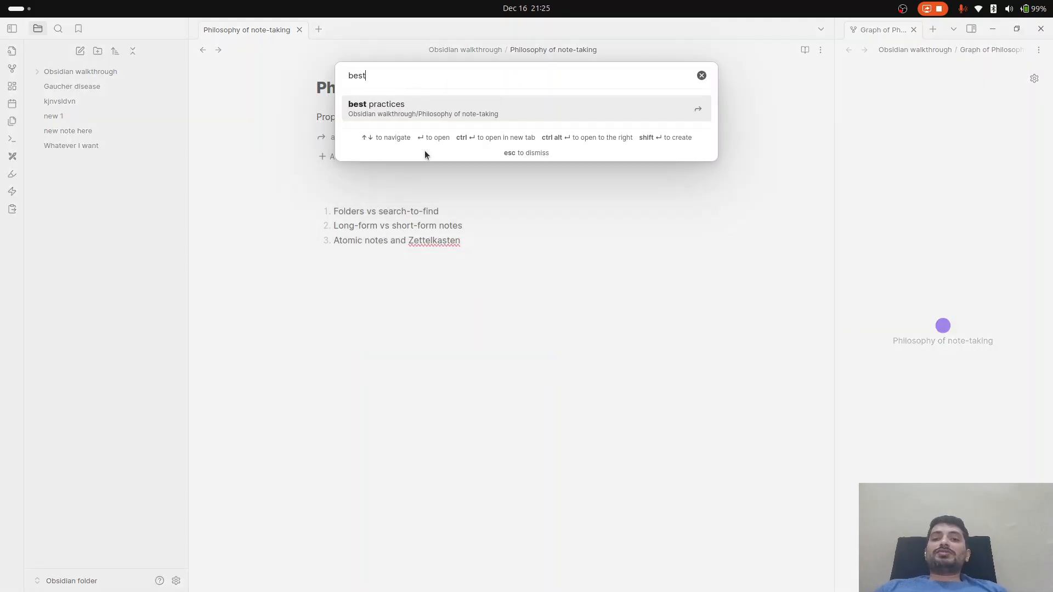
left_click(406, 108)
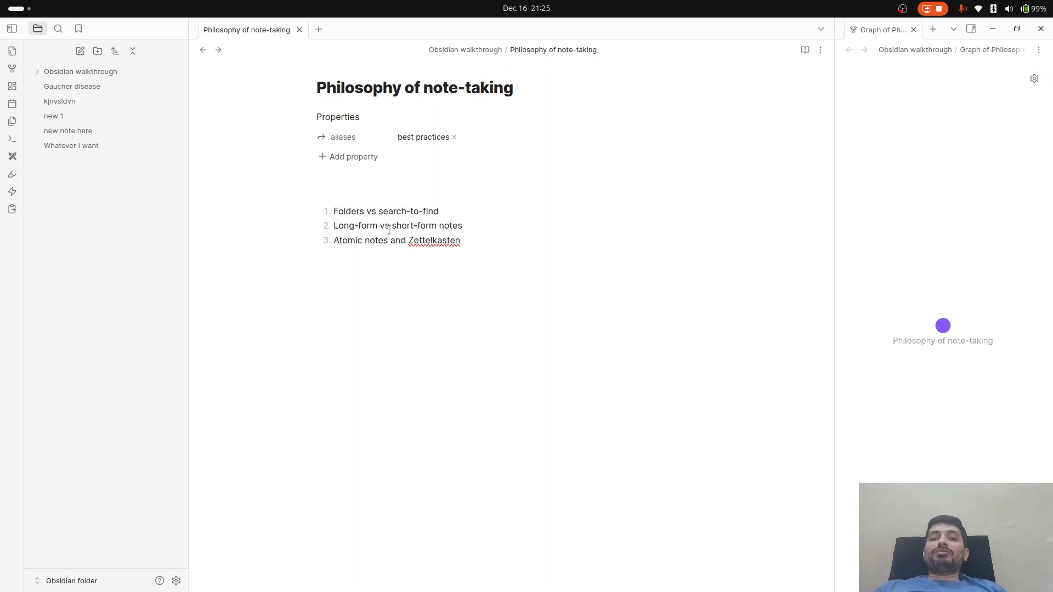
key("ctrl+alt+Right")
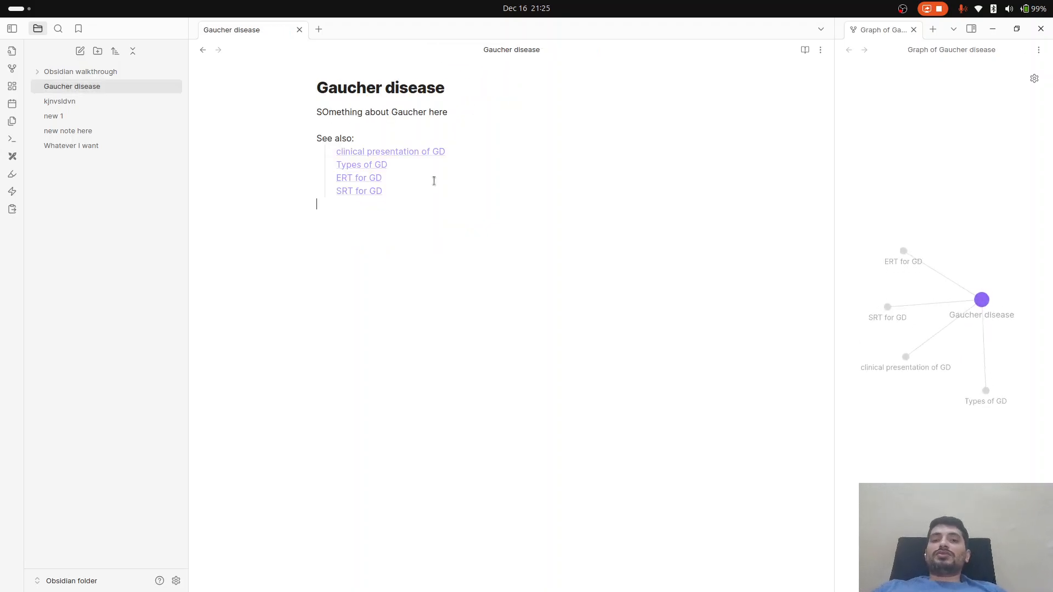
key("ctrl+o")
type("best")
key("Return")
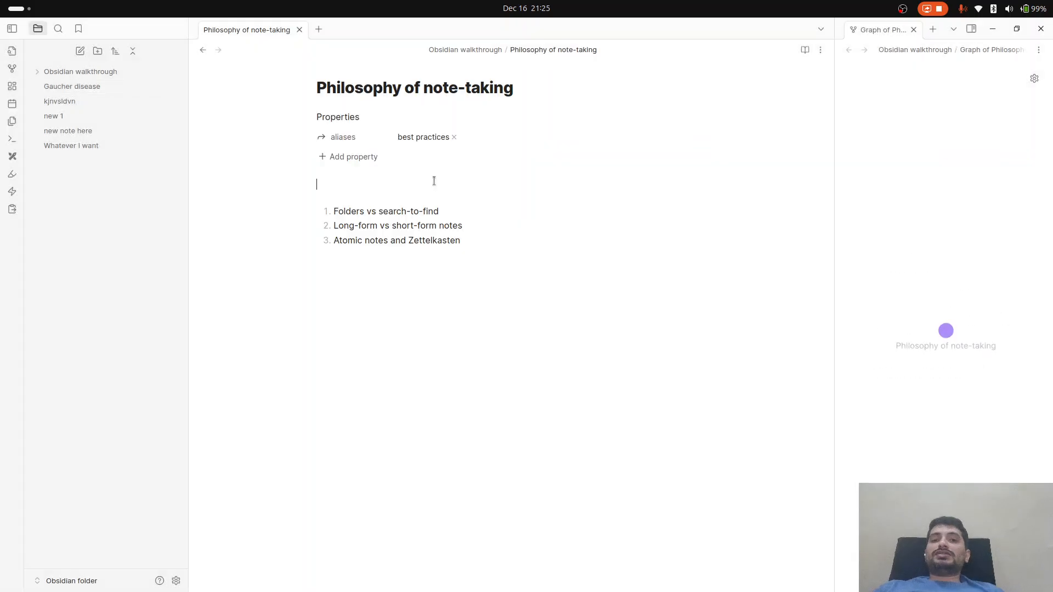
Step: Add "abcd" as a second alias of the Philosophy of note-taking note
left_click(498, 136)
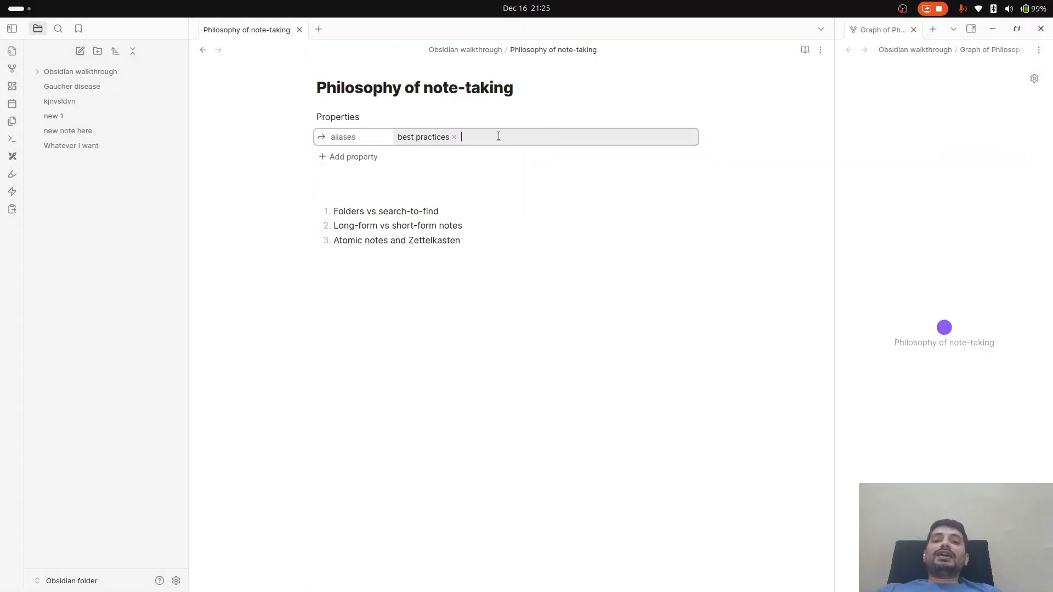
type("abcd")
key("Return")
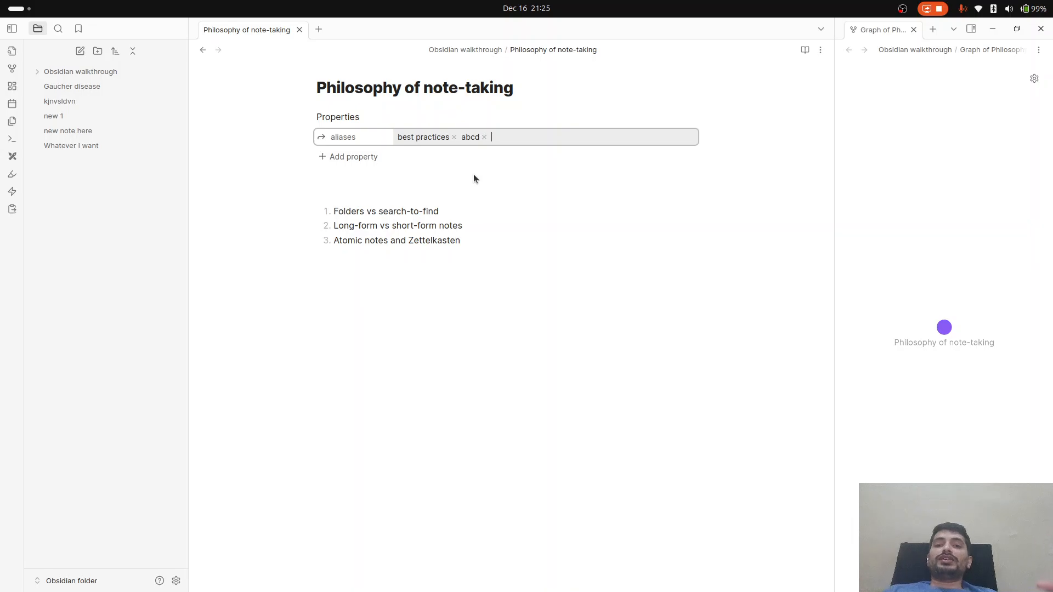
Step: Add a tags property with the tag "important" to the note's properties
left_click(356, 156)
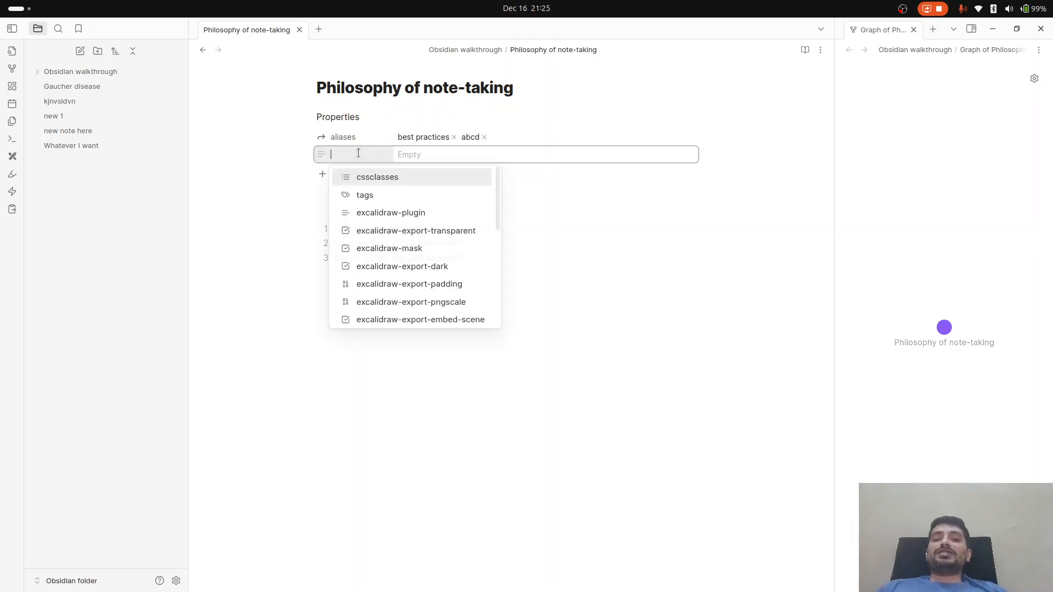
left_click(386, 199)
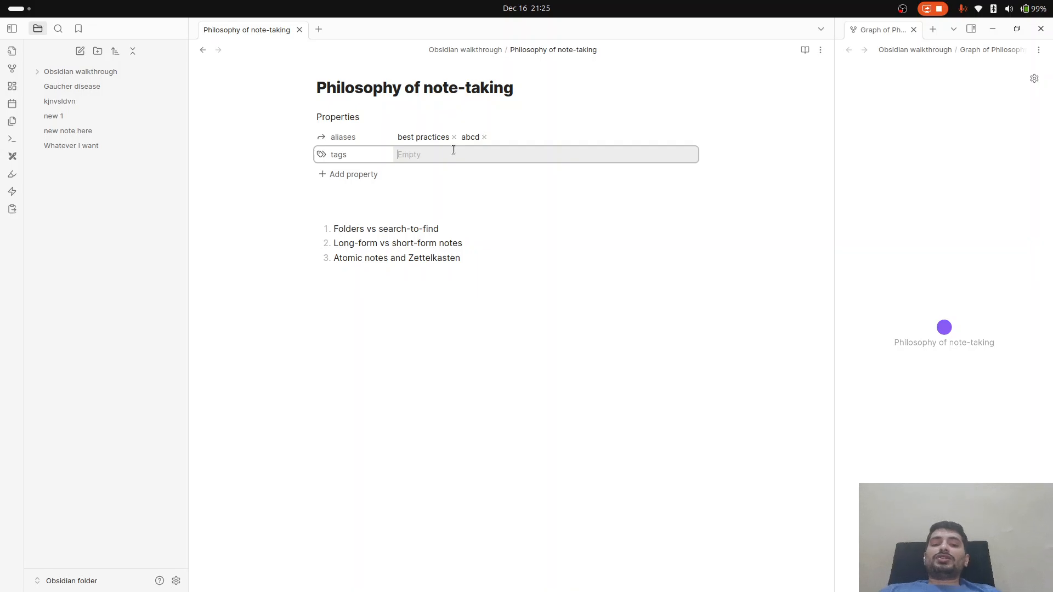
type("important")
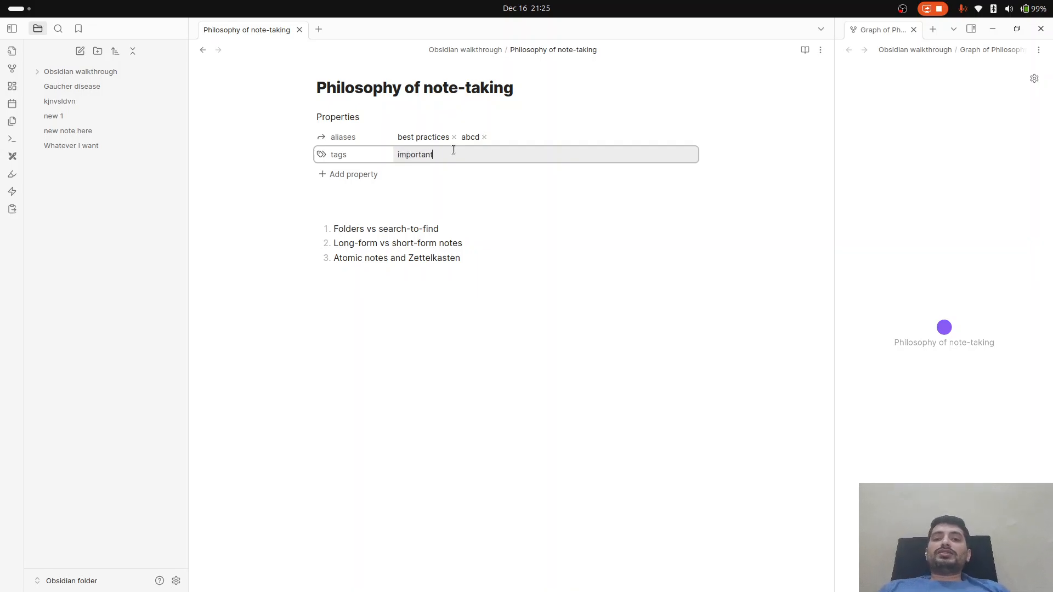
key("Return")
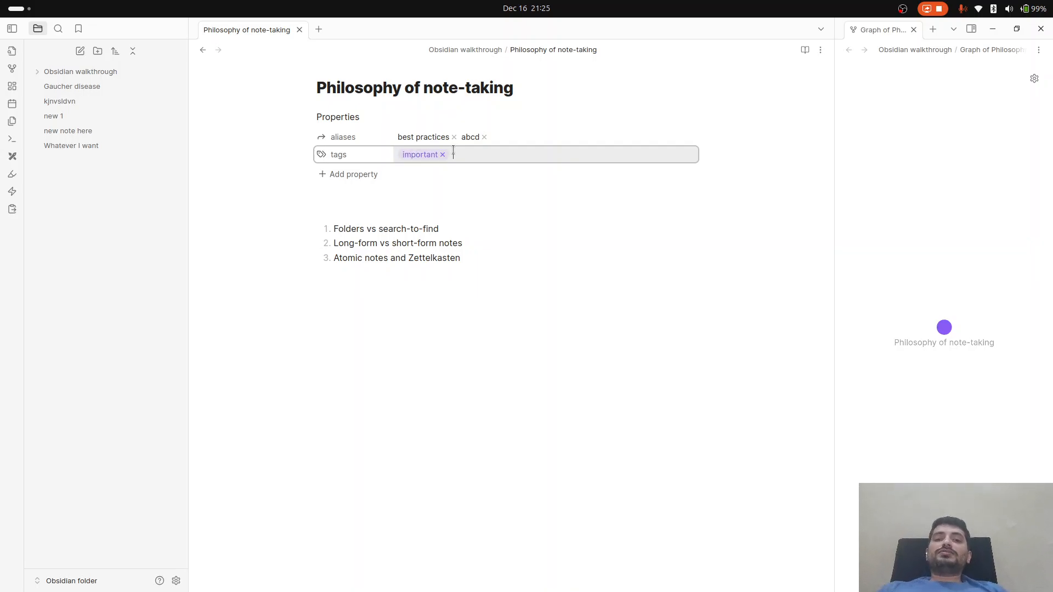
Step: Search the vault for notes with tag:#important and open the matching result
left_click(60, 34)
left_click(59, 34)
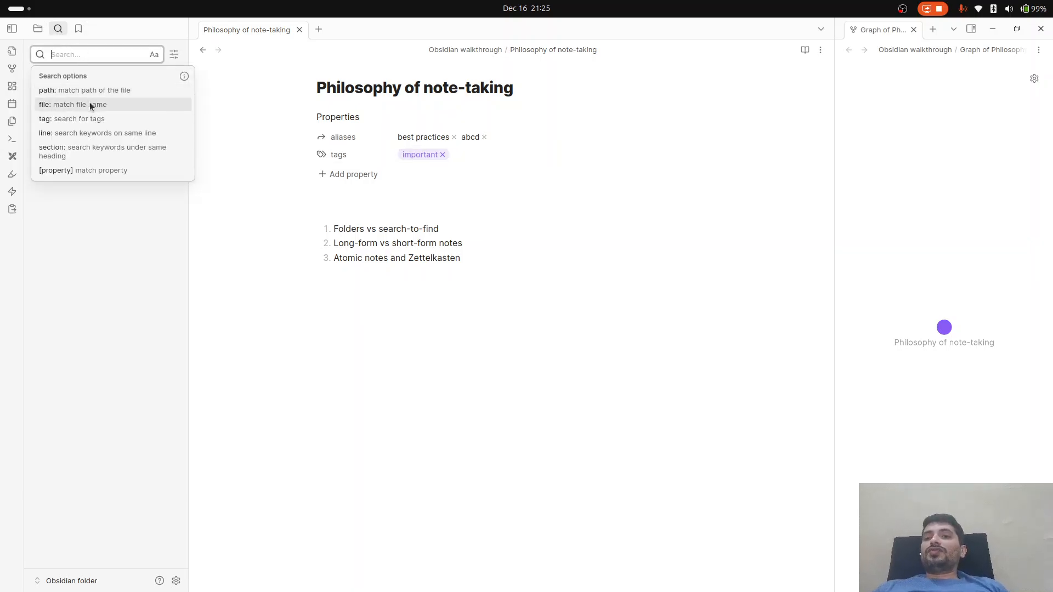
left_click(96, 119)
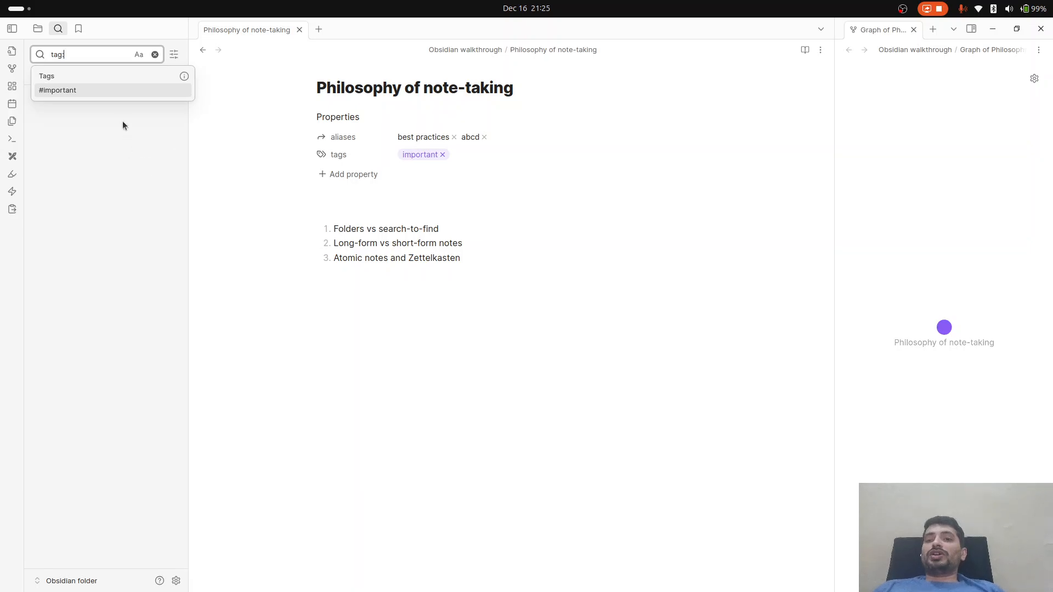
left_click(128, 97)
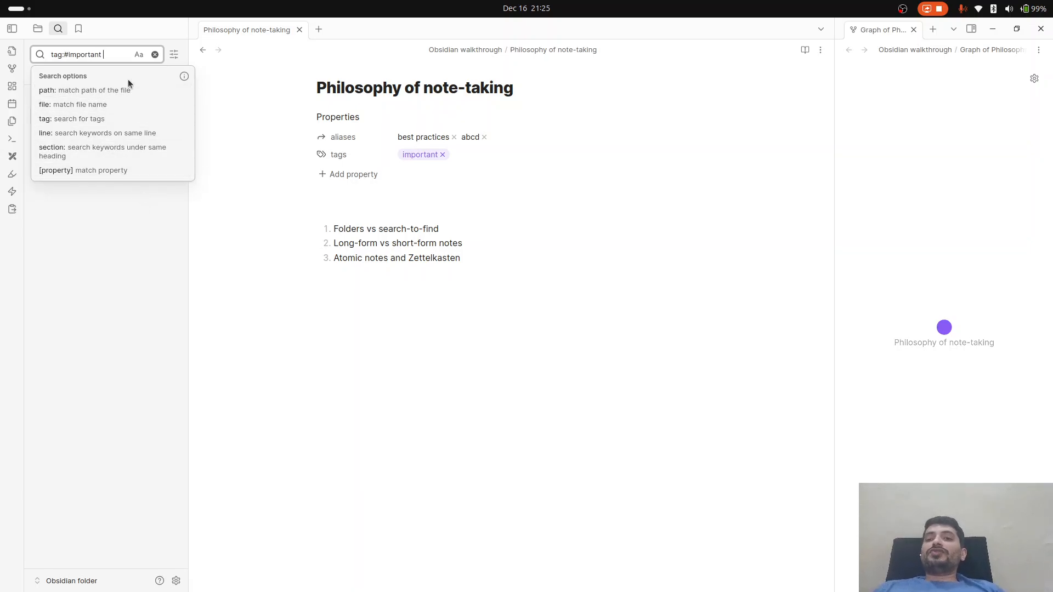
left_click(109, 279)
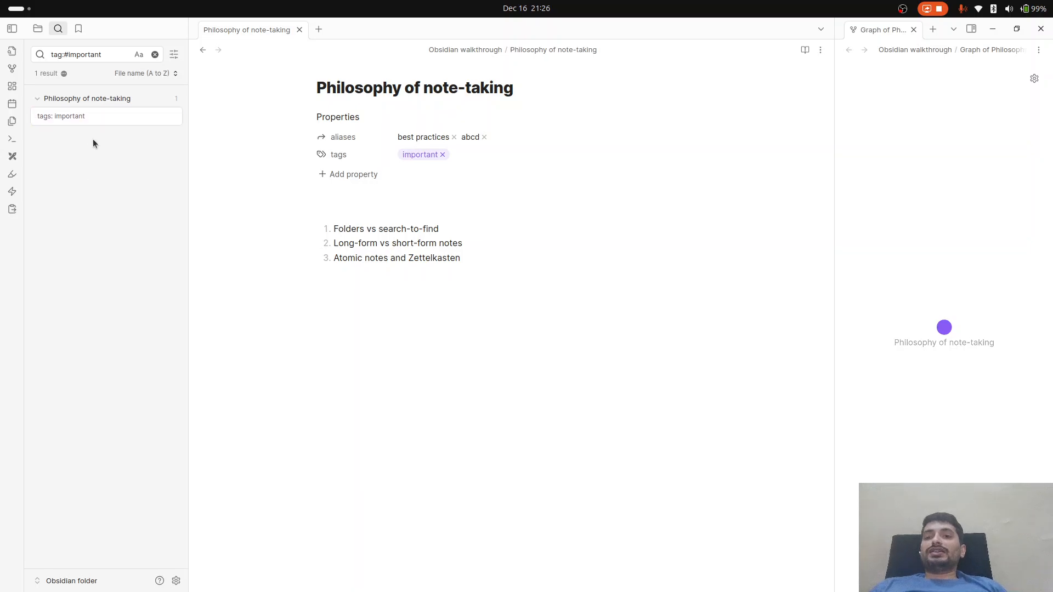
left_click(98, 123)
left_click(275, 252)
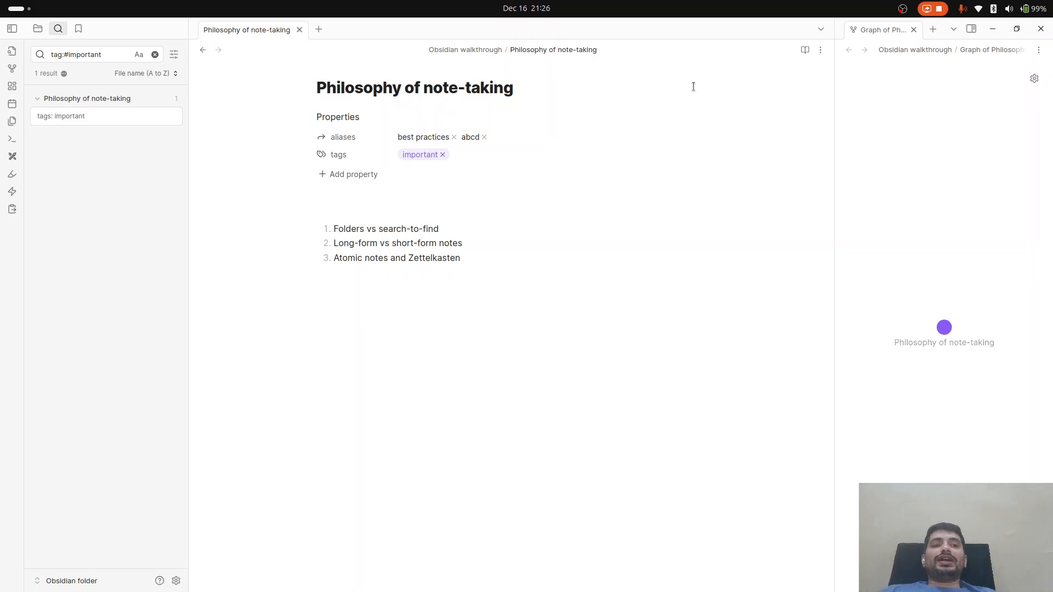
left_click(905, 15)
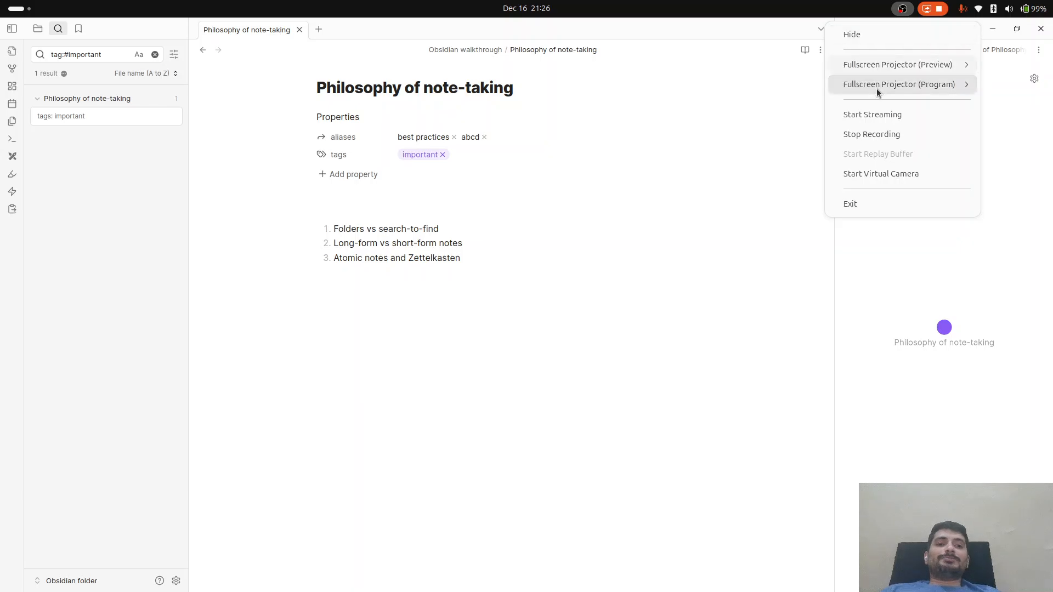